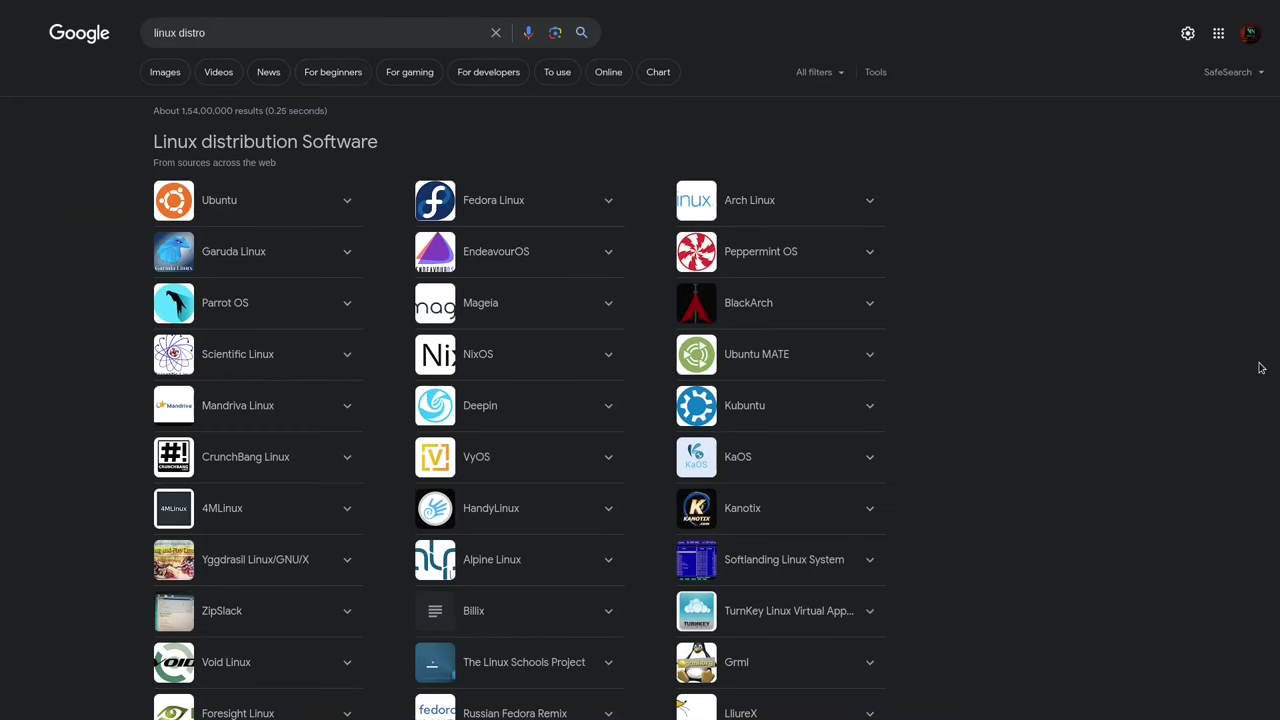
Step: Scroll the 'linux distro' Google results down to the later distribution entries
scroll(1261, 368, down, 3)
scroll(1261, 368, down, 3)
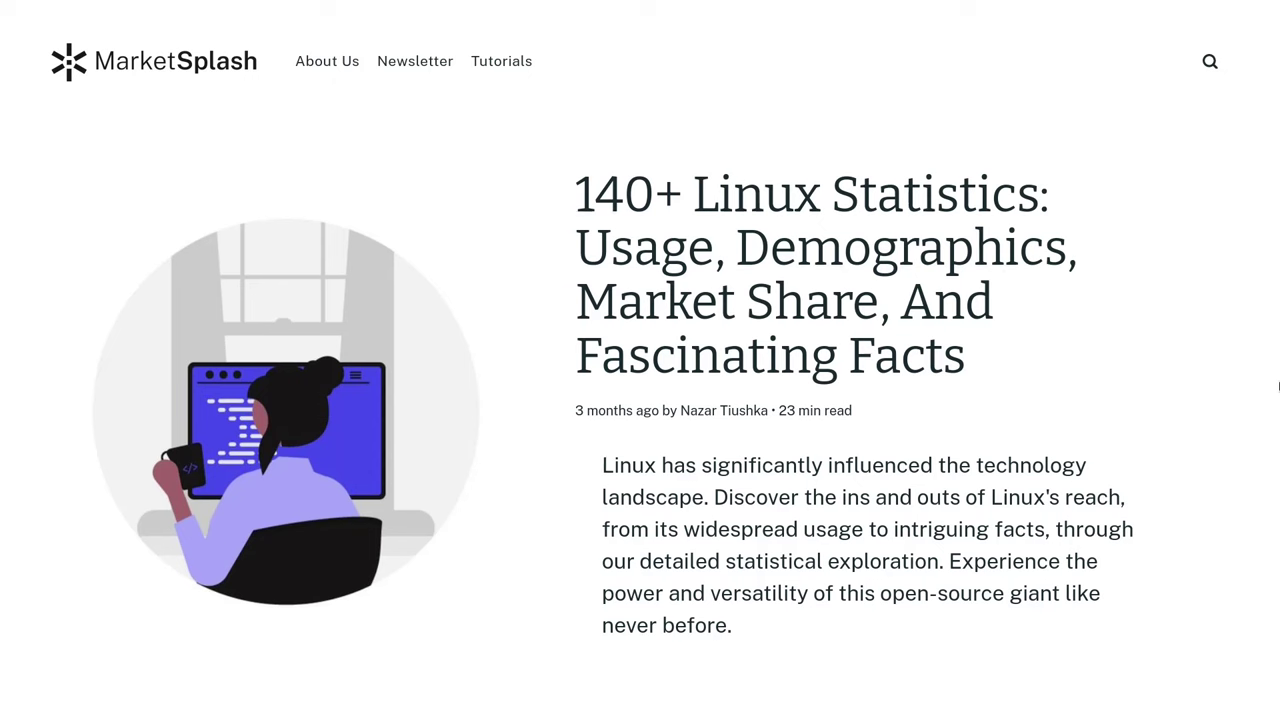
Step: Scroll the 140+ Linux Statistics article down to its Top Stats At A Glance box
scroll(1278, 386, down, 7)
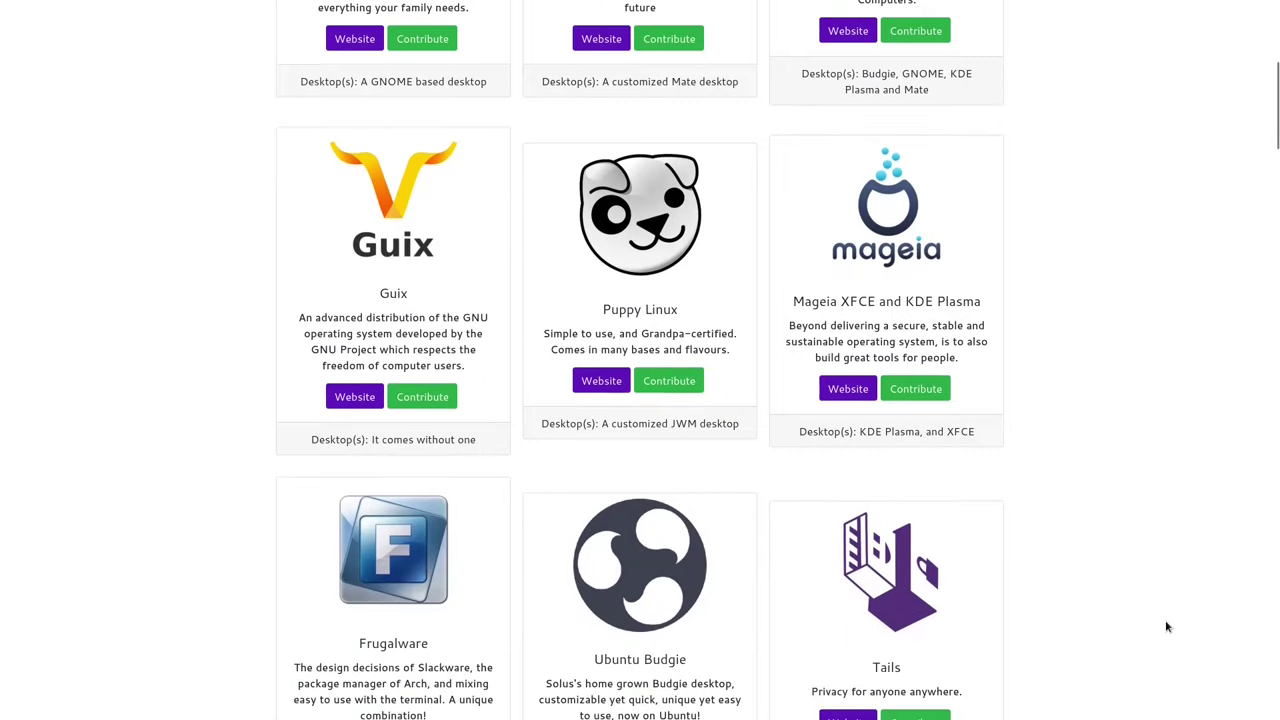
Step: Scroll past Guix, Puppy Linux and Tails to the Arch, BlackArch and Kubuntu cards
scroll(1166, 626, down, 5)
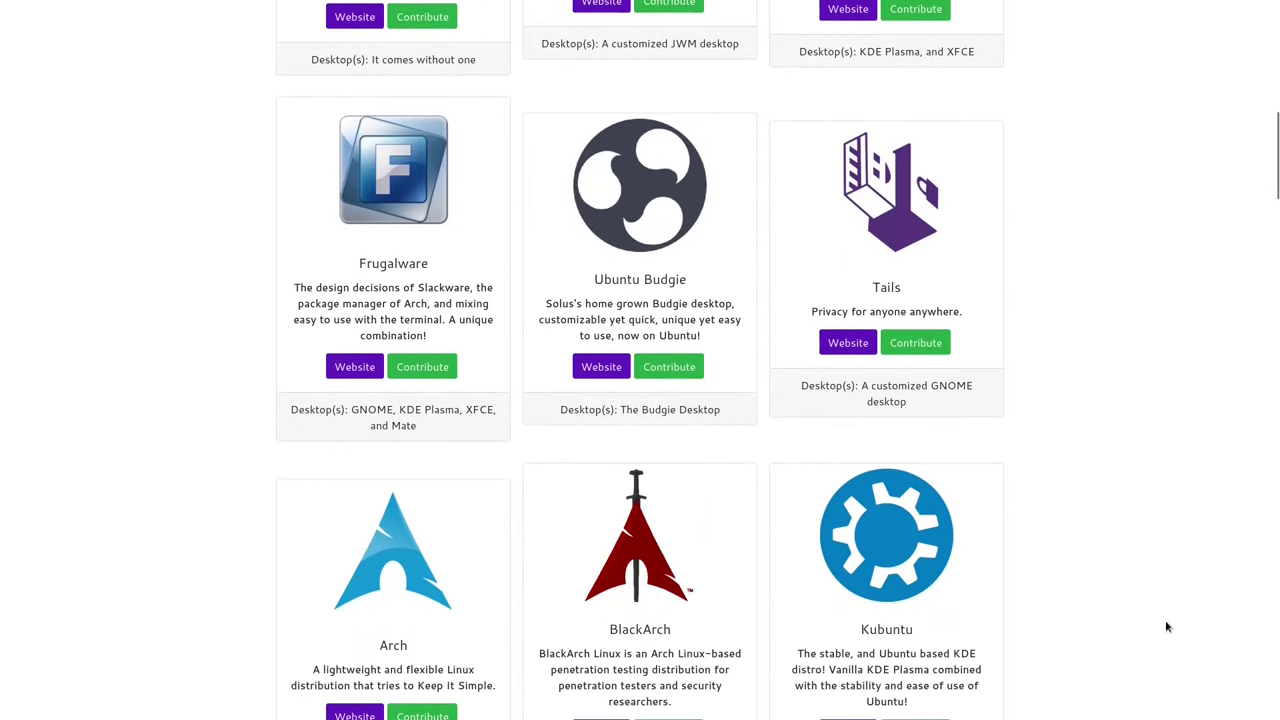
scroll(1166, 626, down, 5)
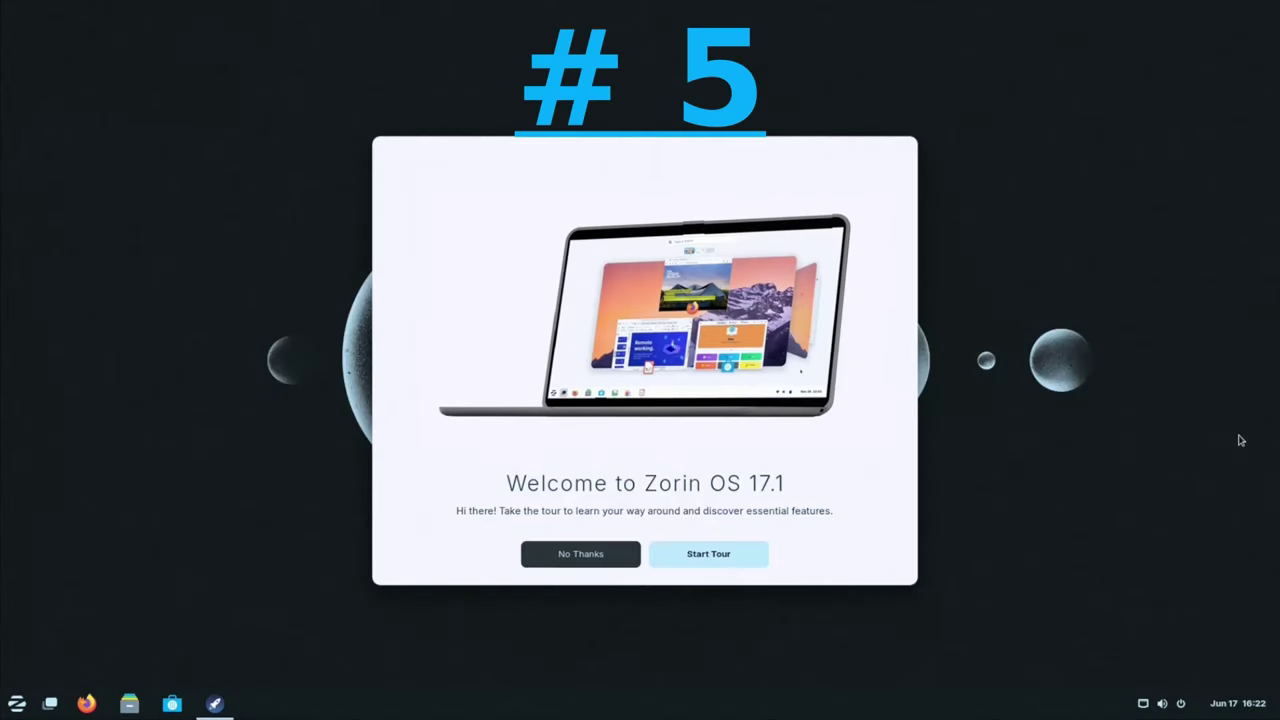
Step: Run the Zorin OS welcome tour through its desktop, speed, accounts, Connect and Software slides to the end
click(729, 558)
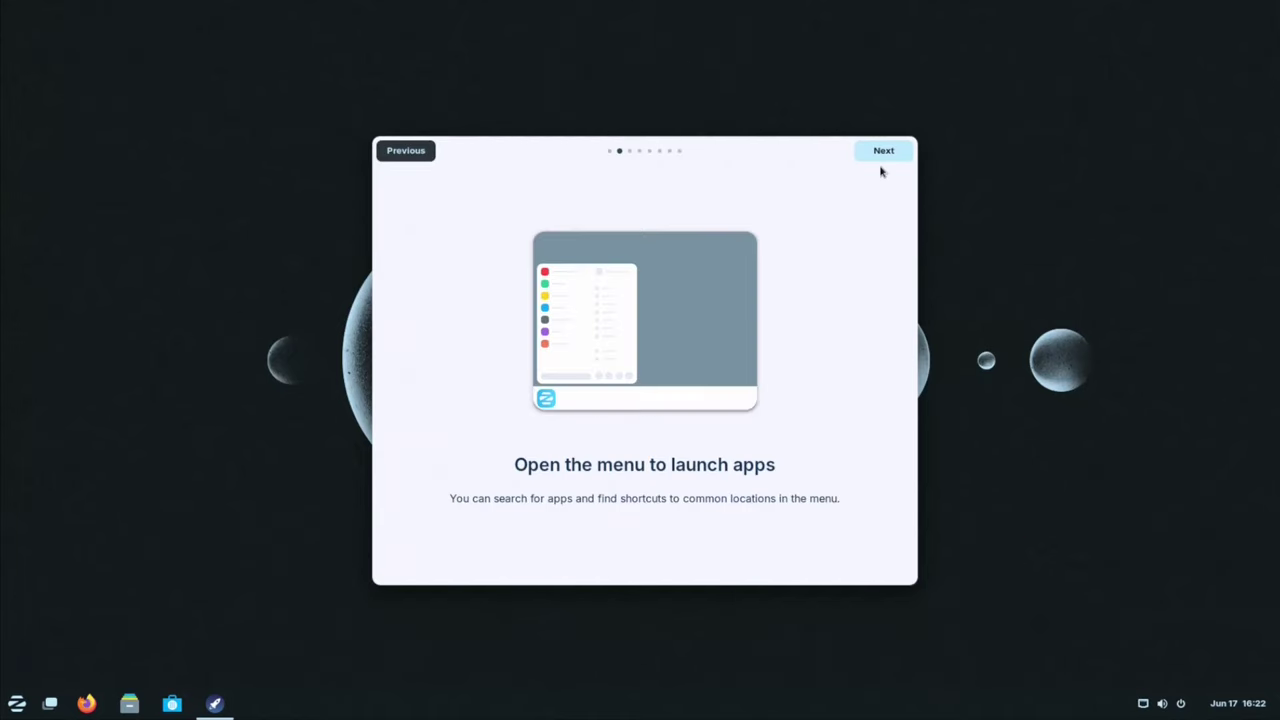
click(884, 158)
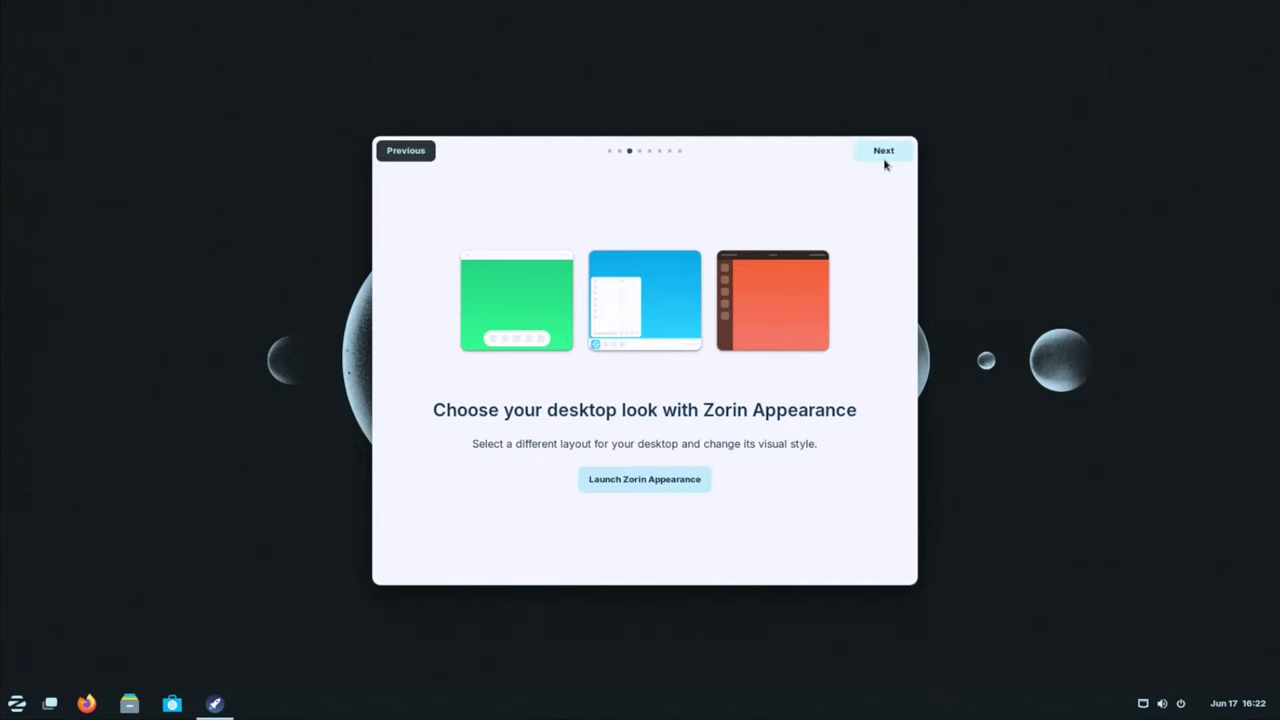
click(884, 160)
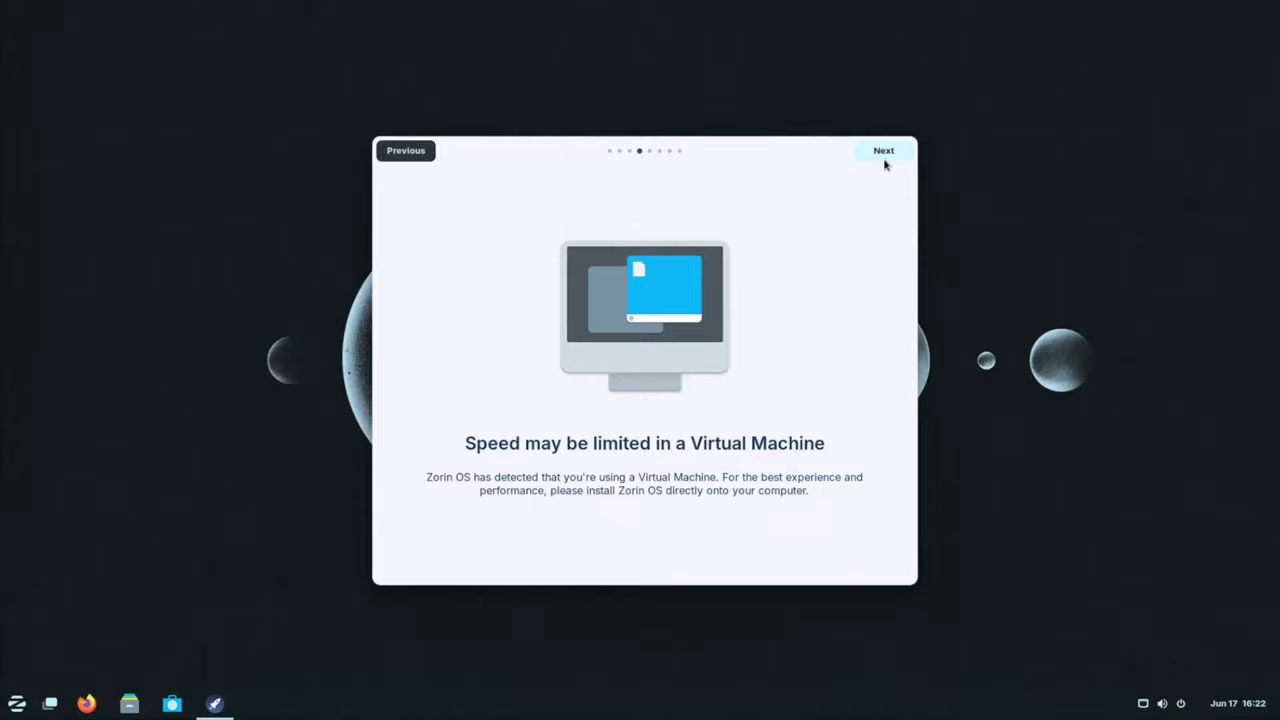
click(884, 160)
click(884, 160)
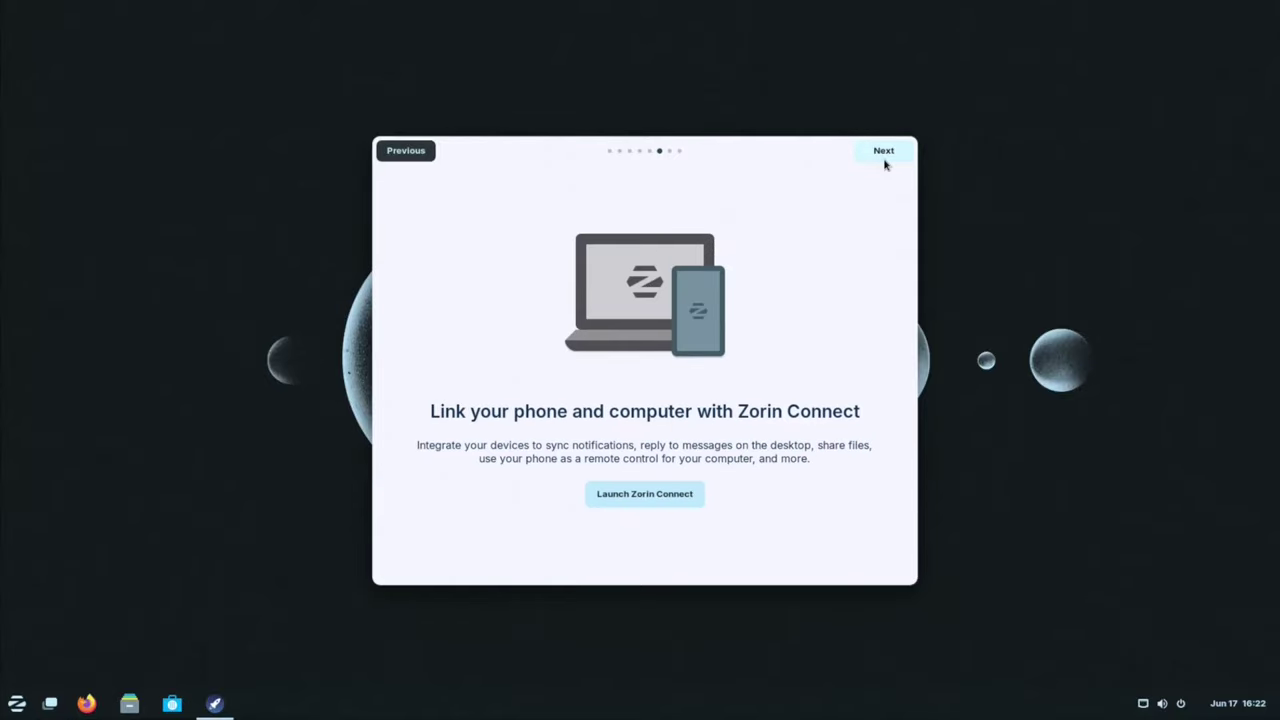
click(884, 160)
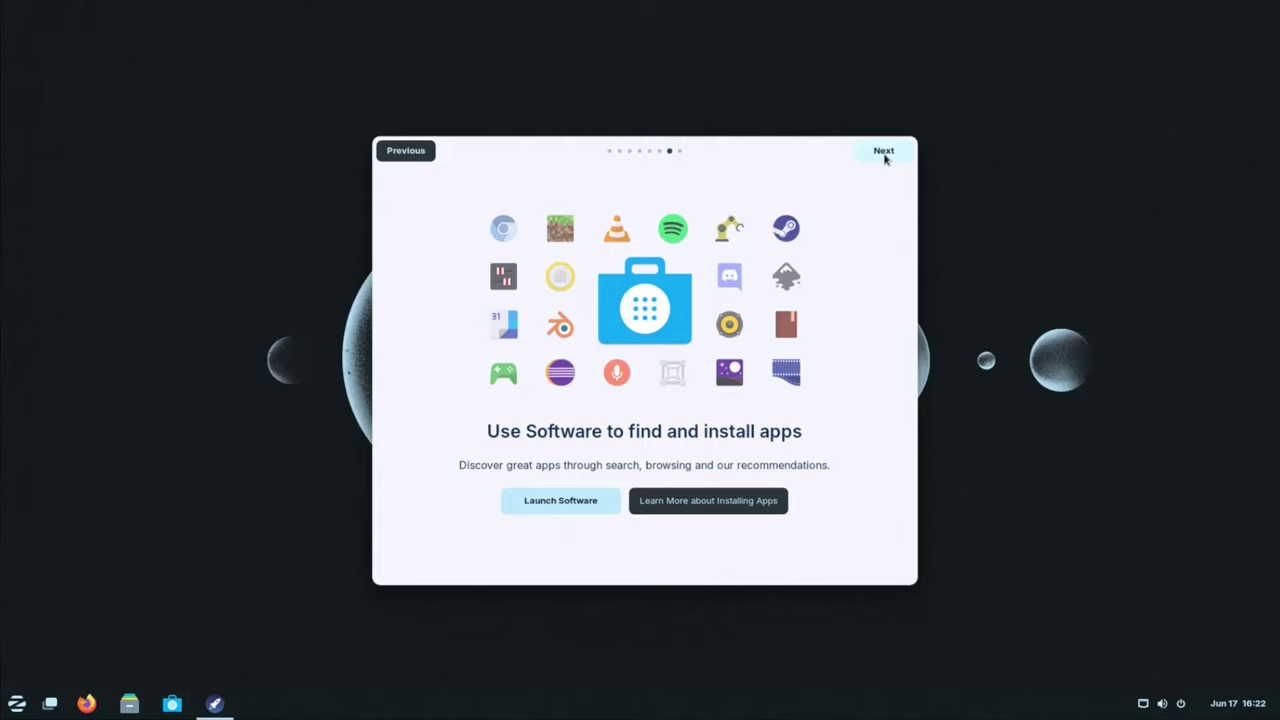
click(884, 160)
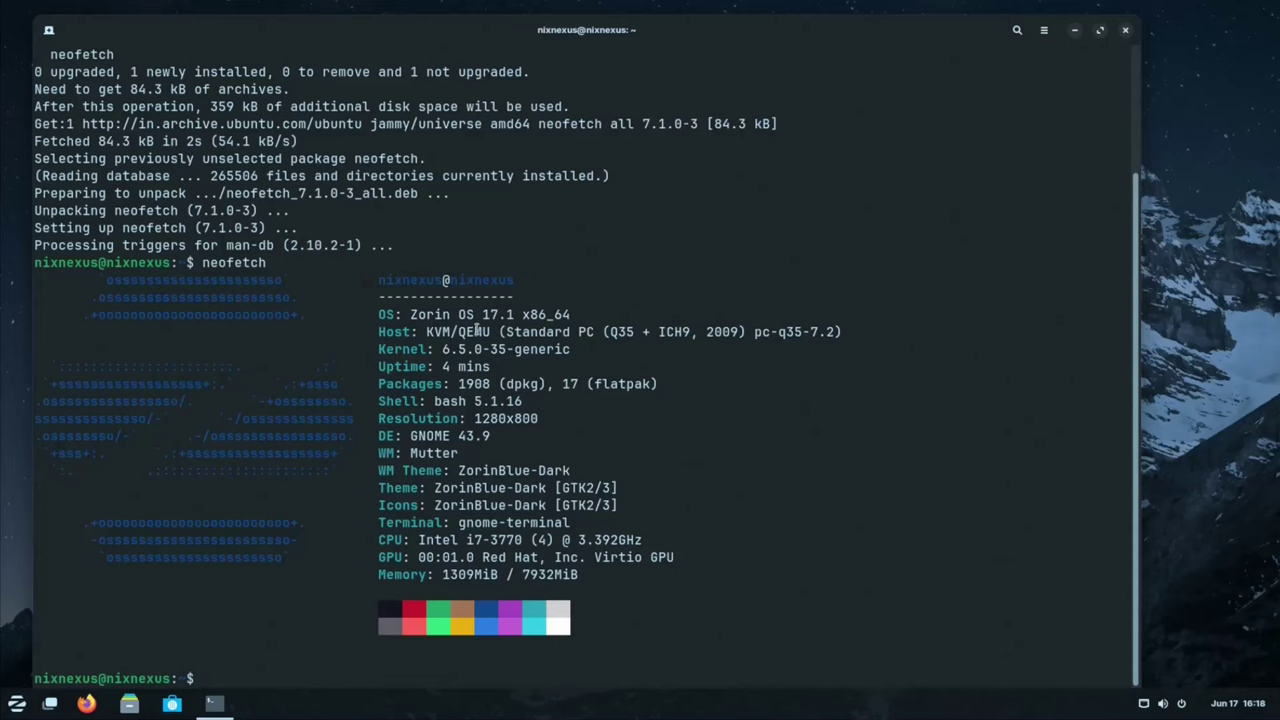
Step: Close the terminal and open Zorin Settings, moving its window toward the screen centre
click(1123, 32)
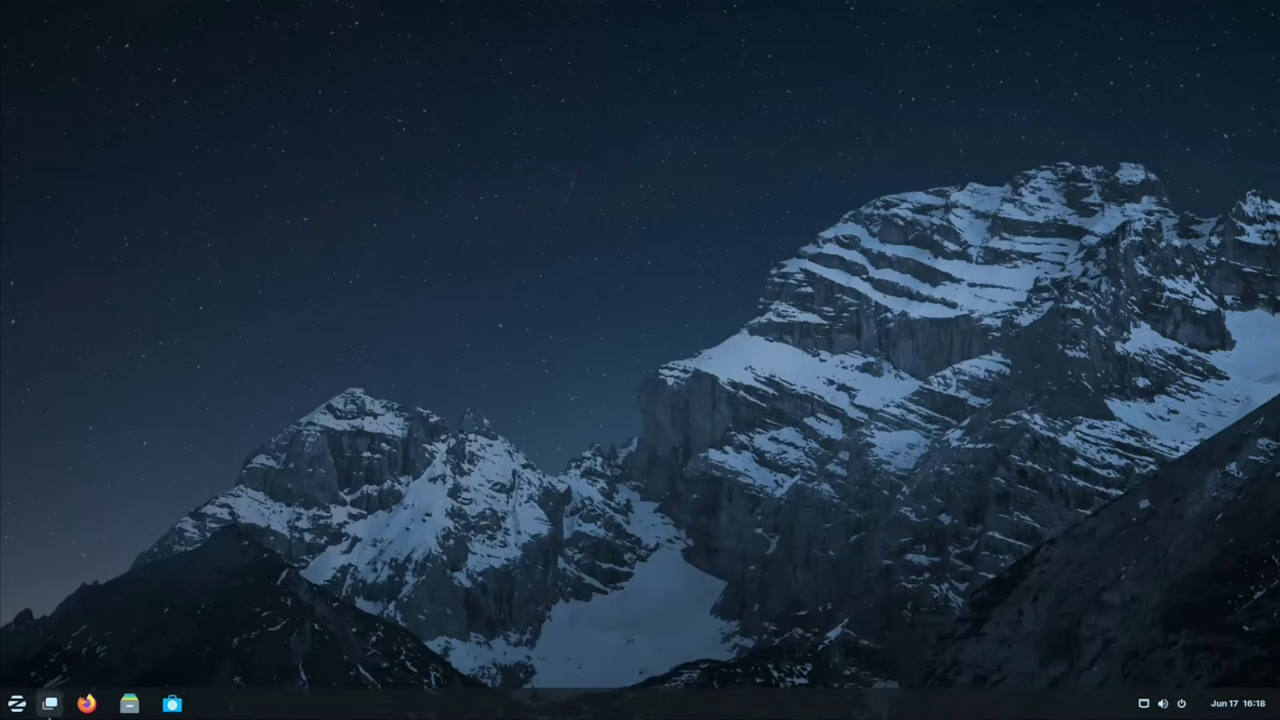
click(6, 703)
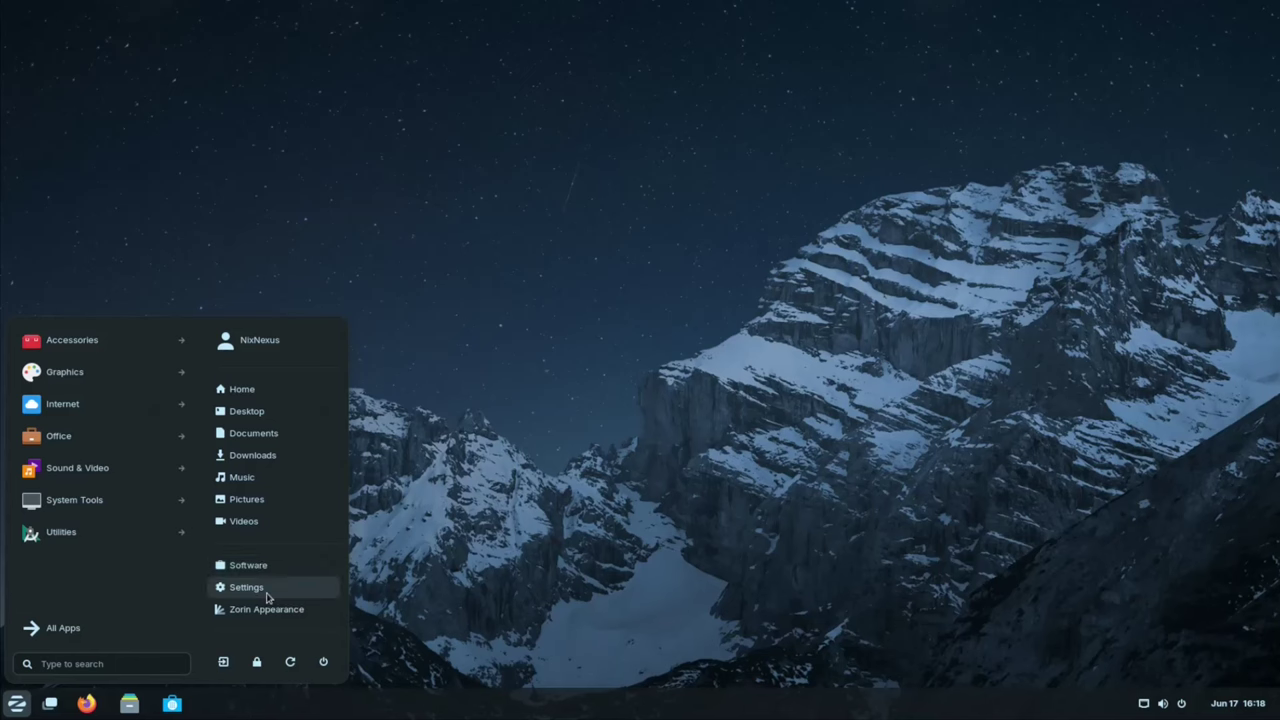
click(320, 580)
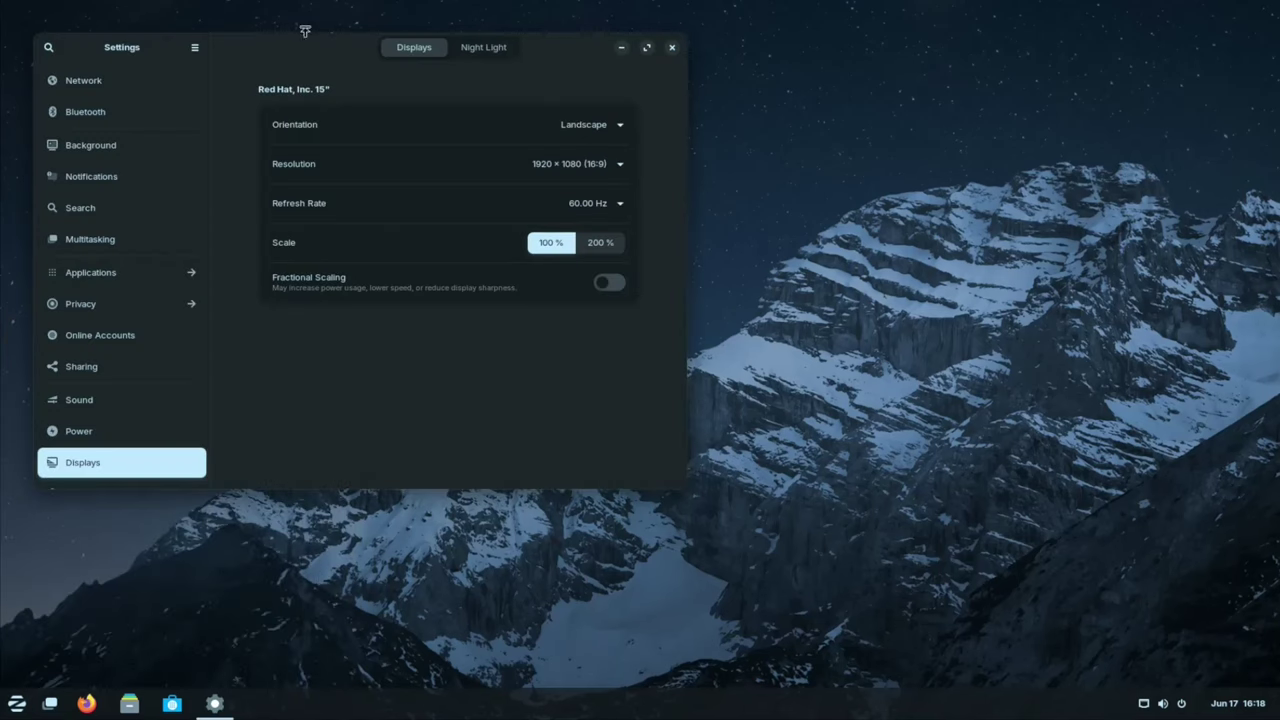
drag(376, 91, 594, 205)
Step: Set the Zorin bubbles picture as the desktop background and minimise Settings
click(340, 258)
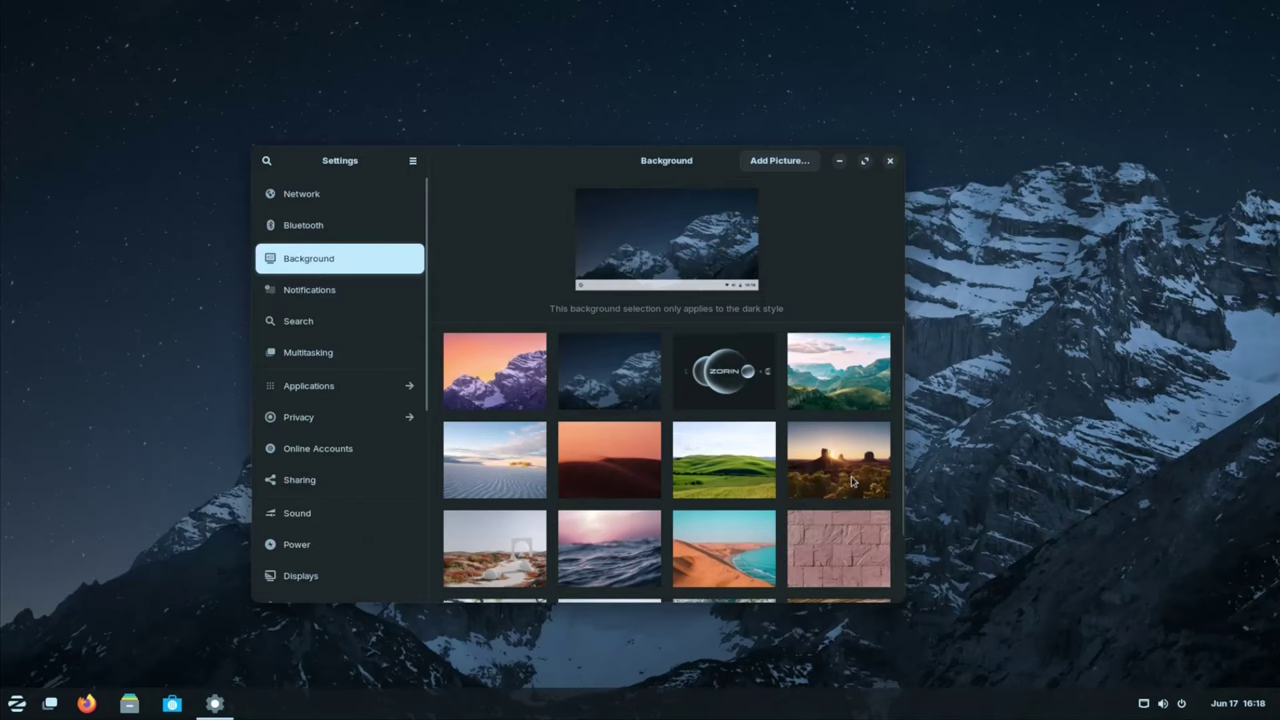
scroll(851, 478, down, 2)
scroll(851, 478, up, 2)
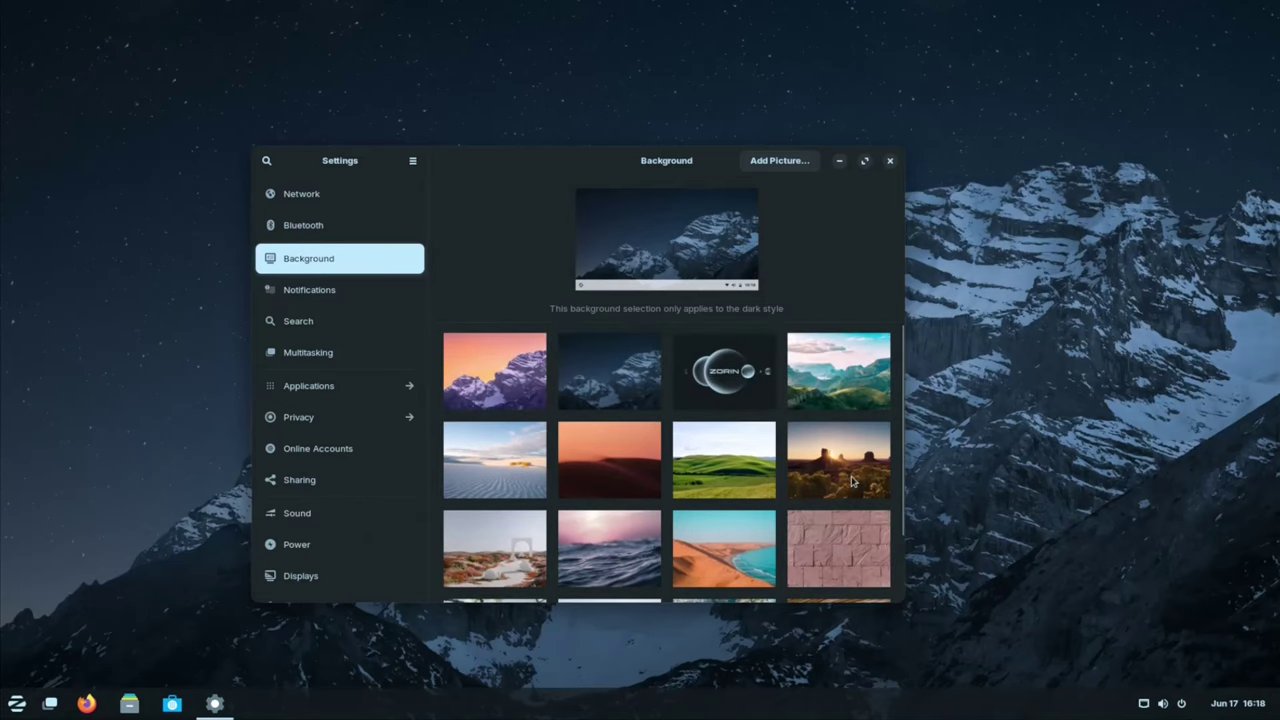
click(716, 370)
click(841, 162)
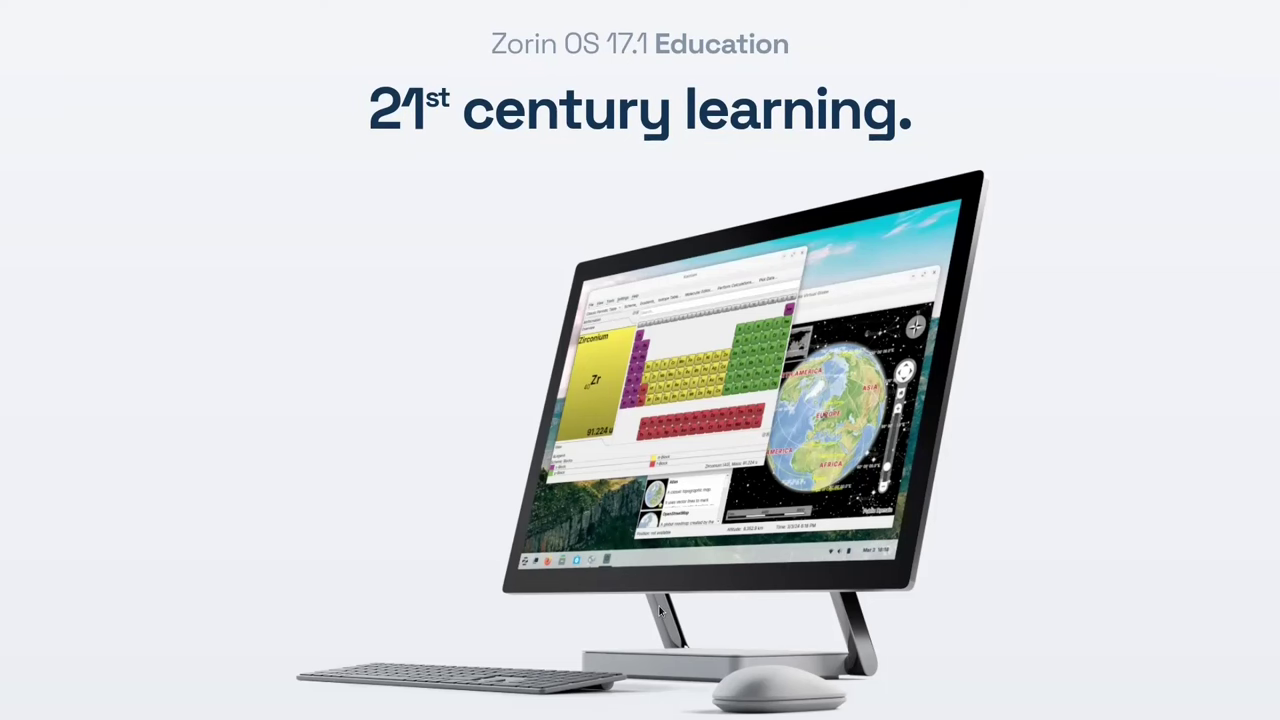
Step: Scroll to Teach coding and engineering and advance the showcase three times past Scratch
scroll(1171, 662, down, 5)
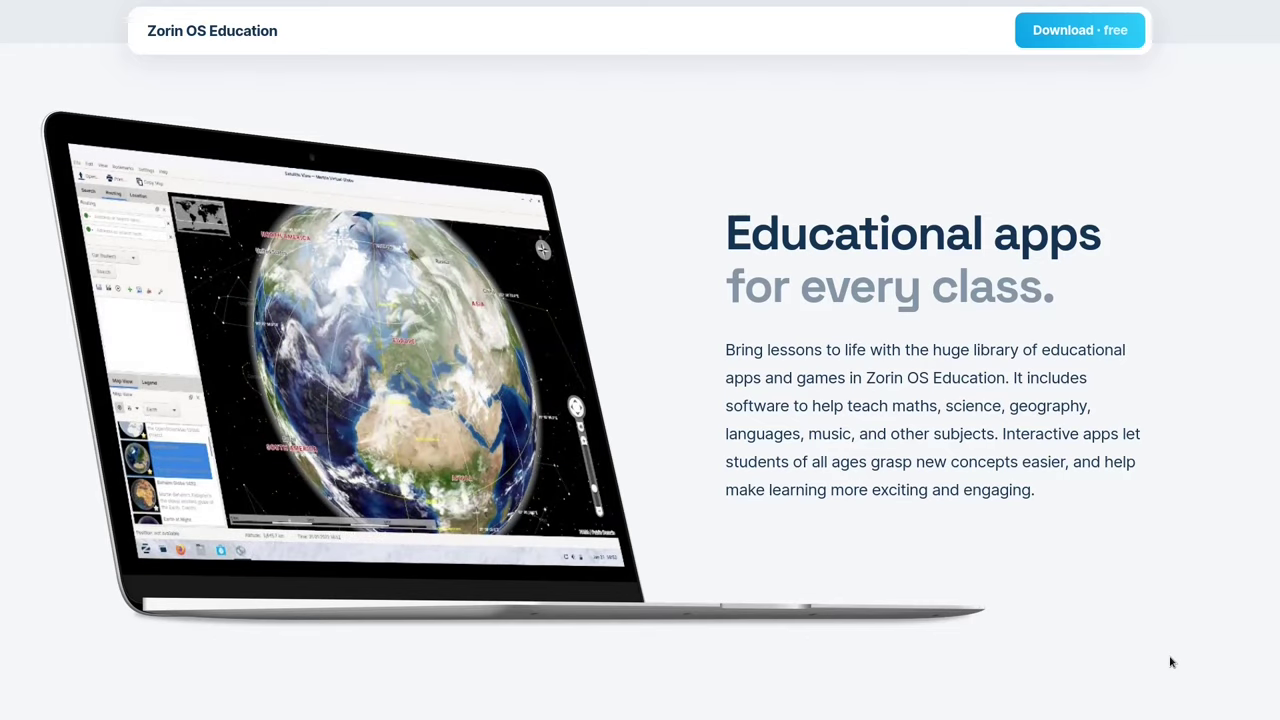
scroll(1171, 662, down, 5)
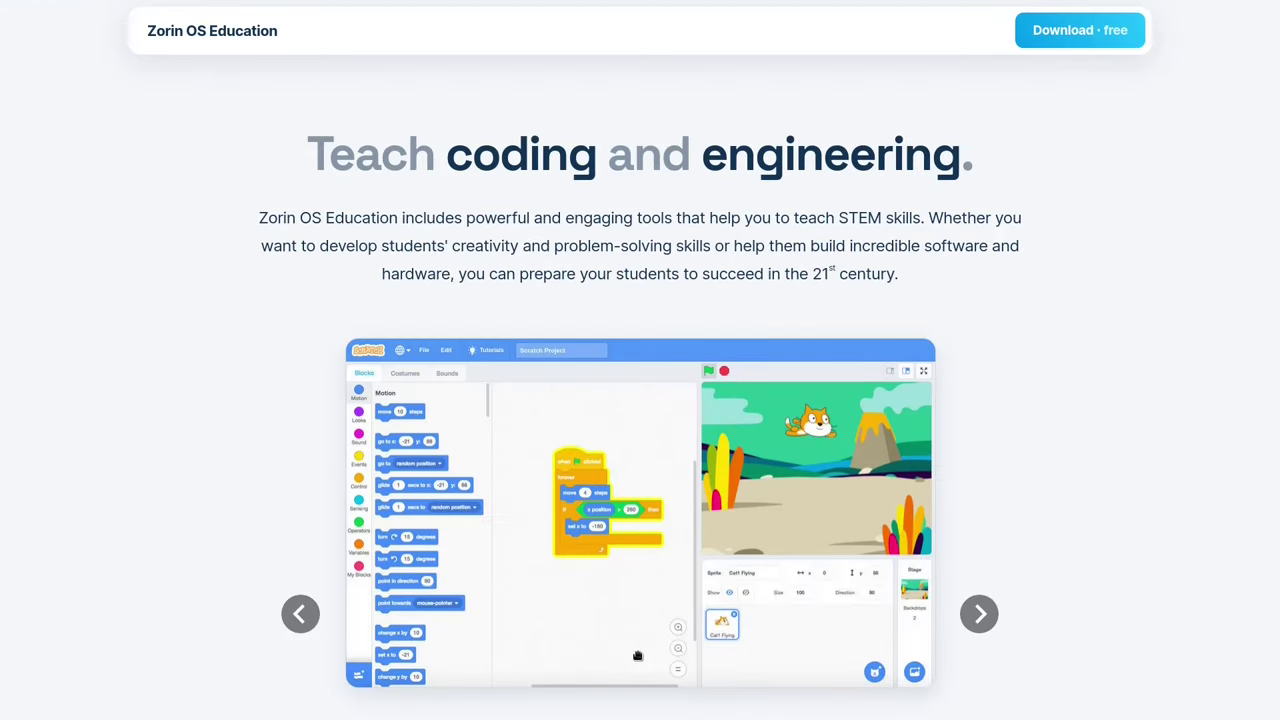
click(980, 614)
click(980, 614)
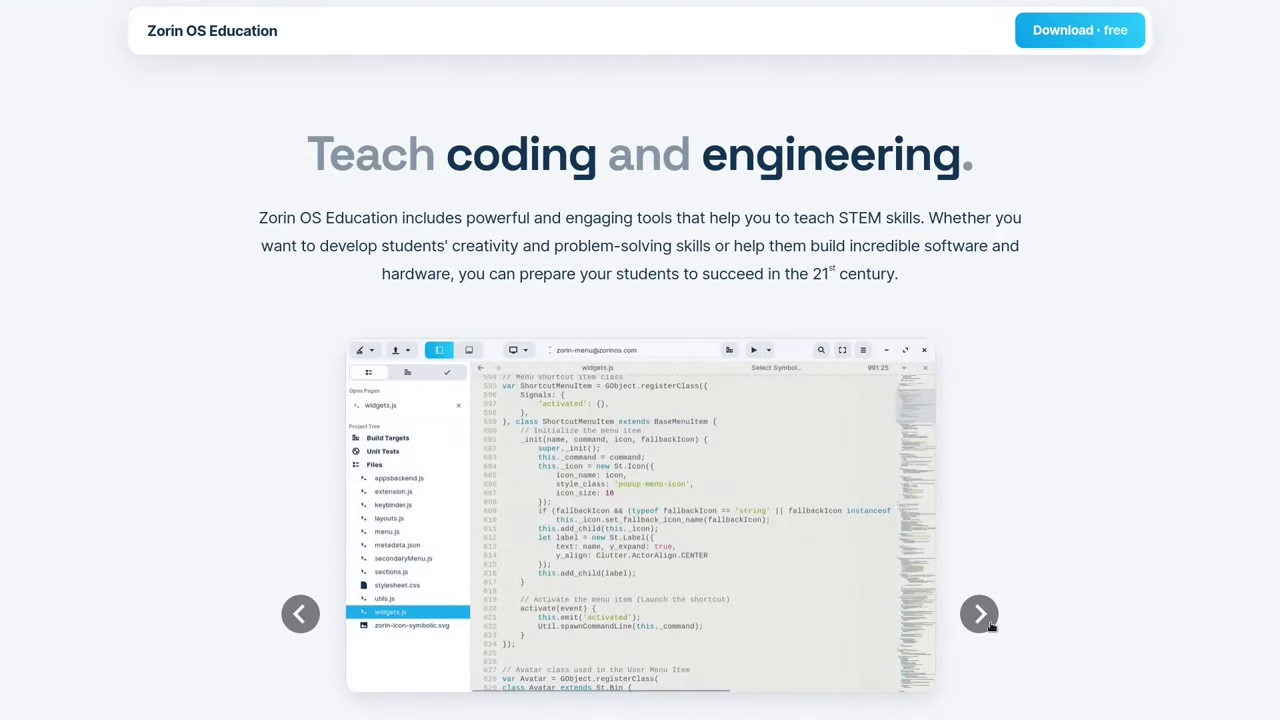
click(980, 614)
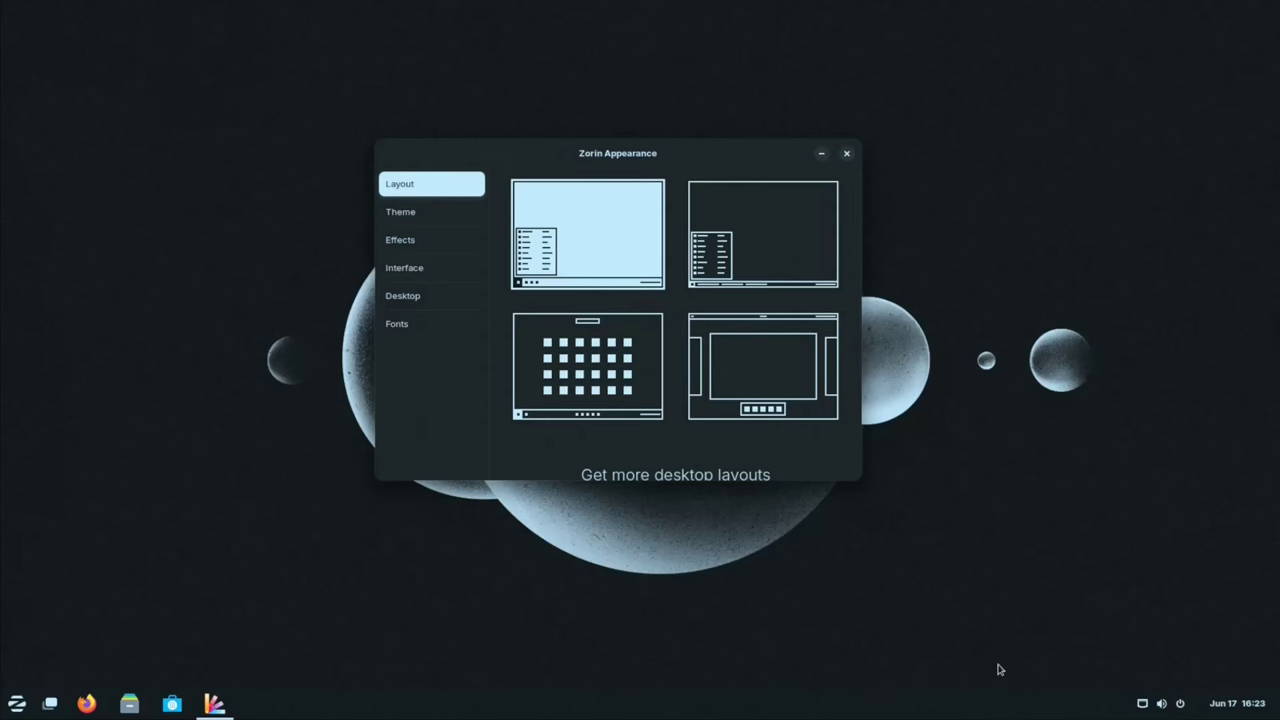
Step: Apply the centred-taskbar layout and briefly check its application grid
click(615, 395)
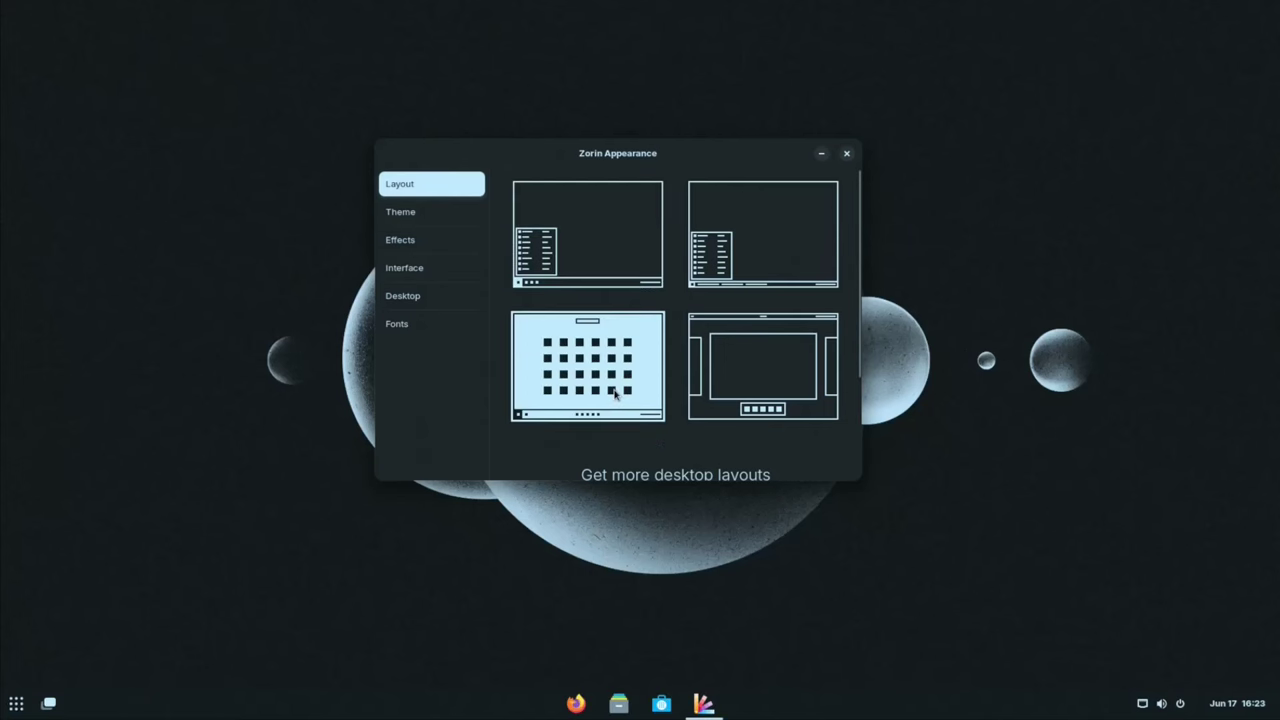
click(16, 703)
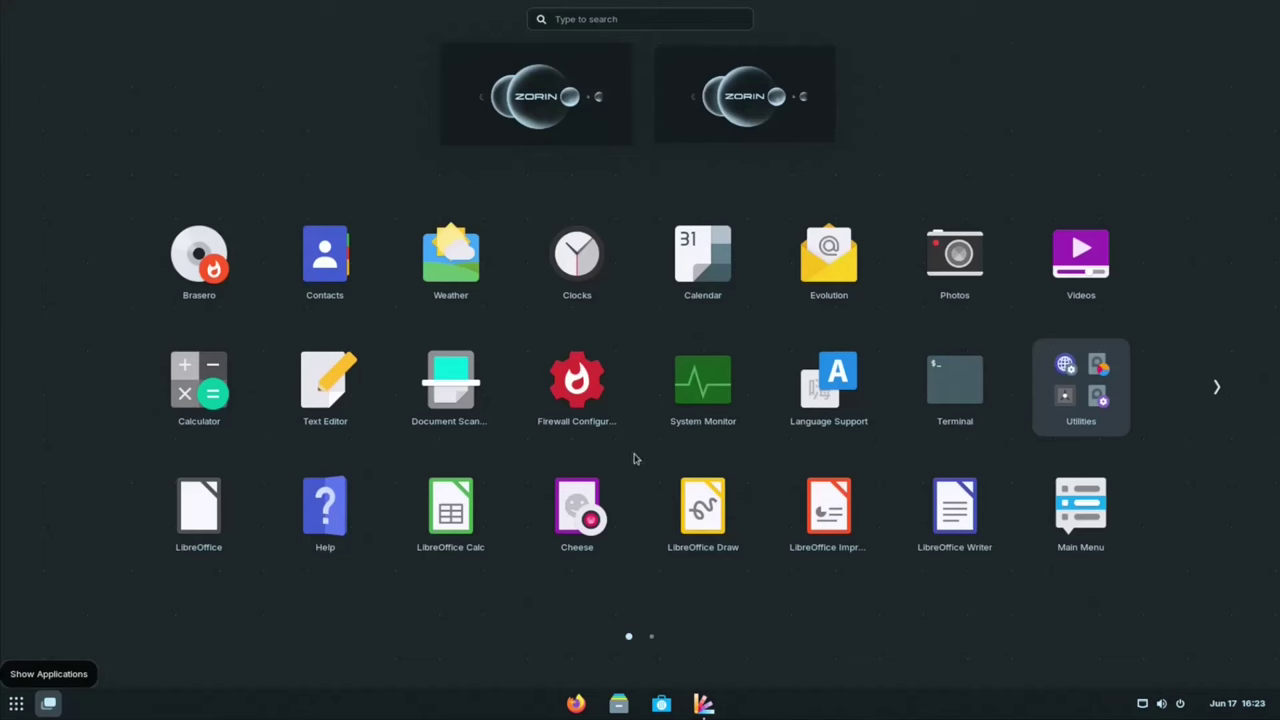
key(Escape)
Step: Switch to the top-bar-and-dock layout and open the app grid from the dock
click(756, 400)
mouse_move(3, 5)
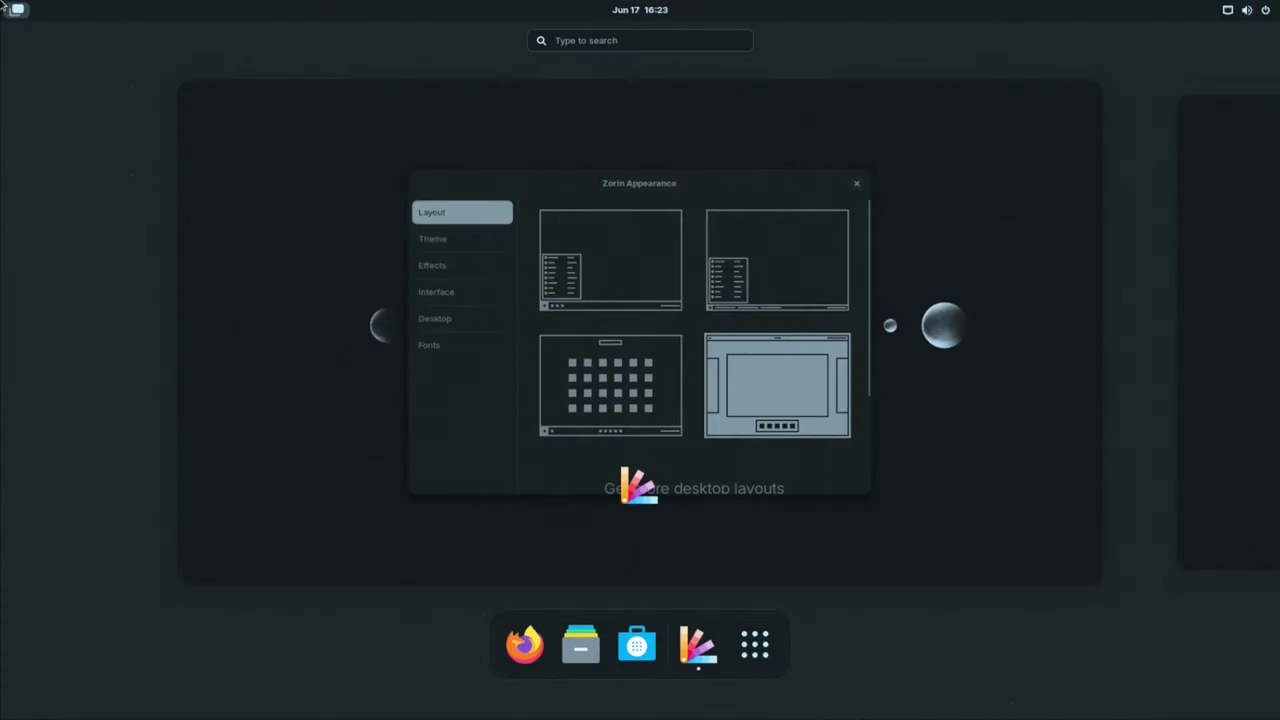
click(756, 648)
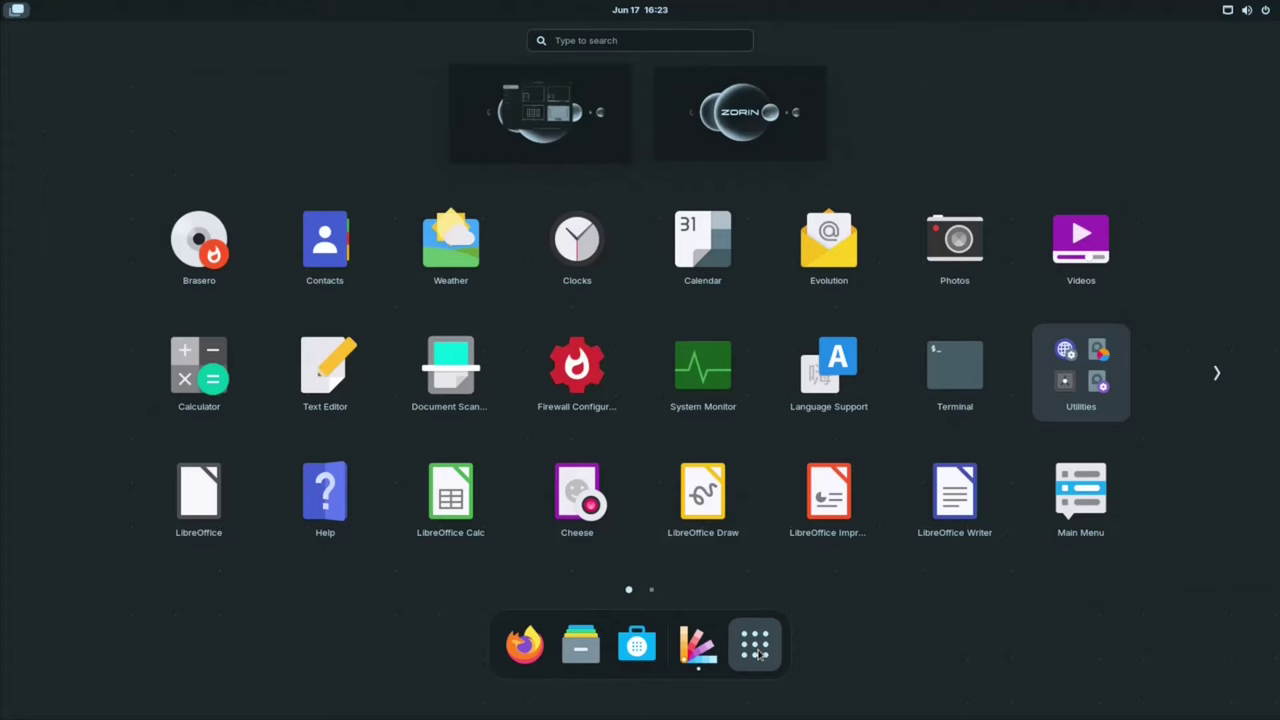
scroll(778, 431, down, 1)
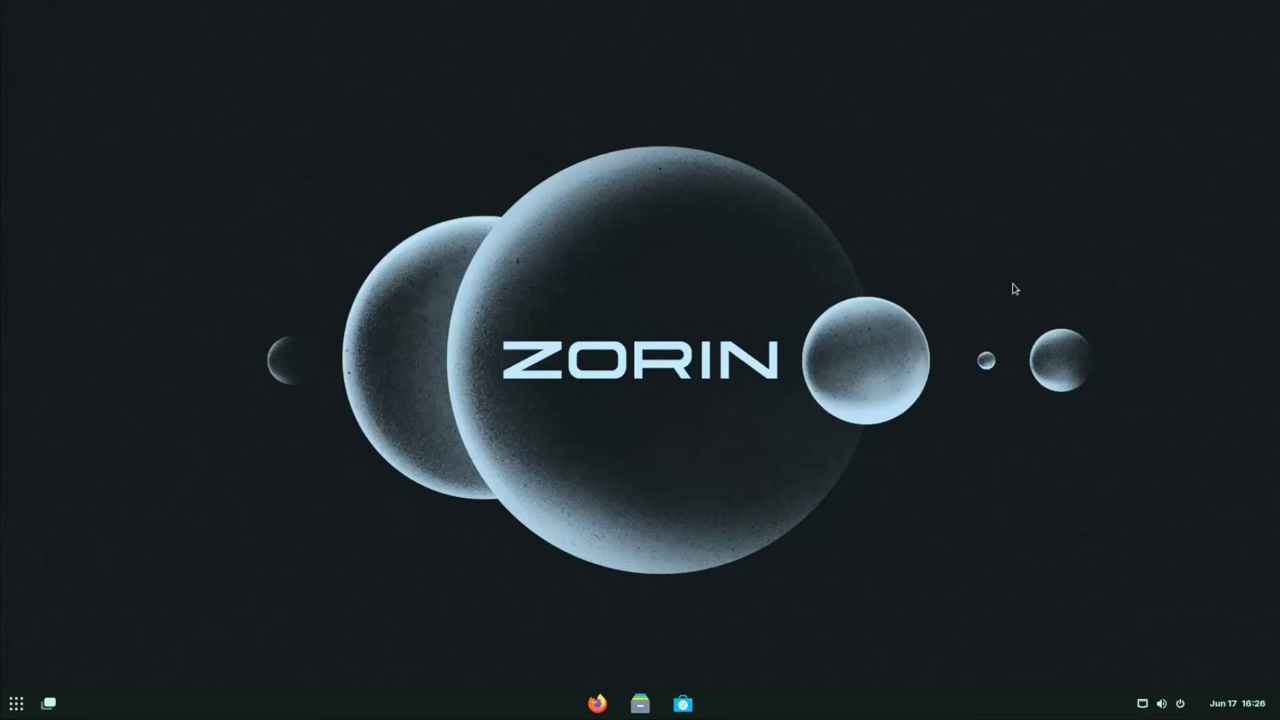
Step: Search for VLC in the maximised Software window and install it
key(super+Up)
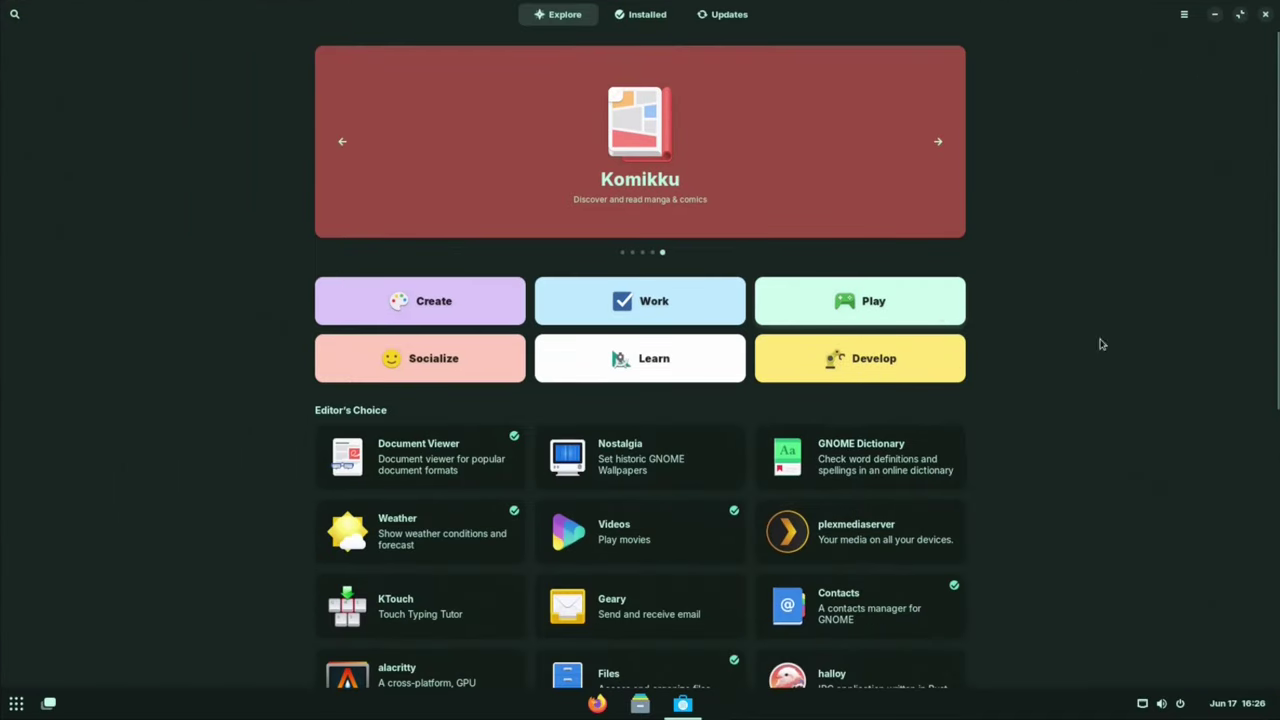
scroll(950, 492, down, 5)
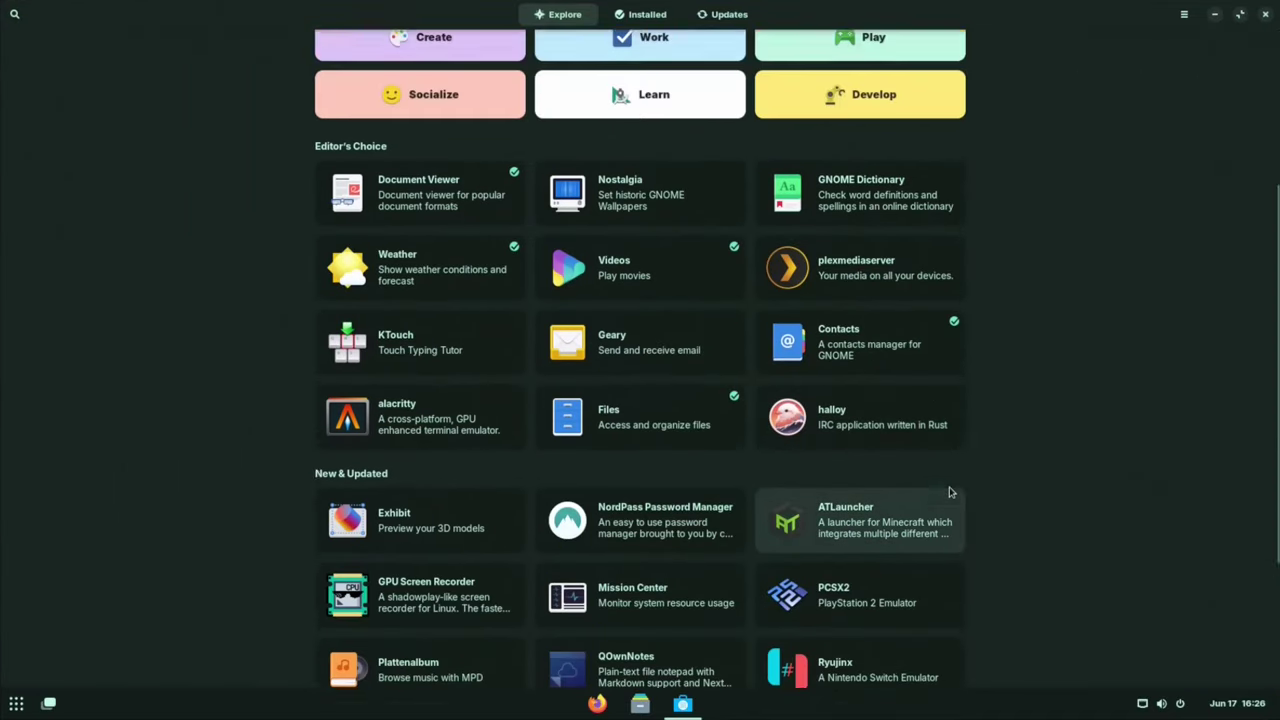
scroll(950, 492, up, 5)
text(vlc)
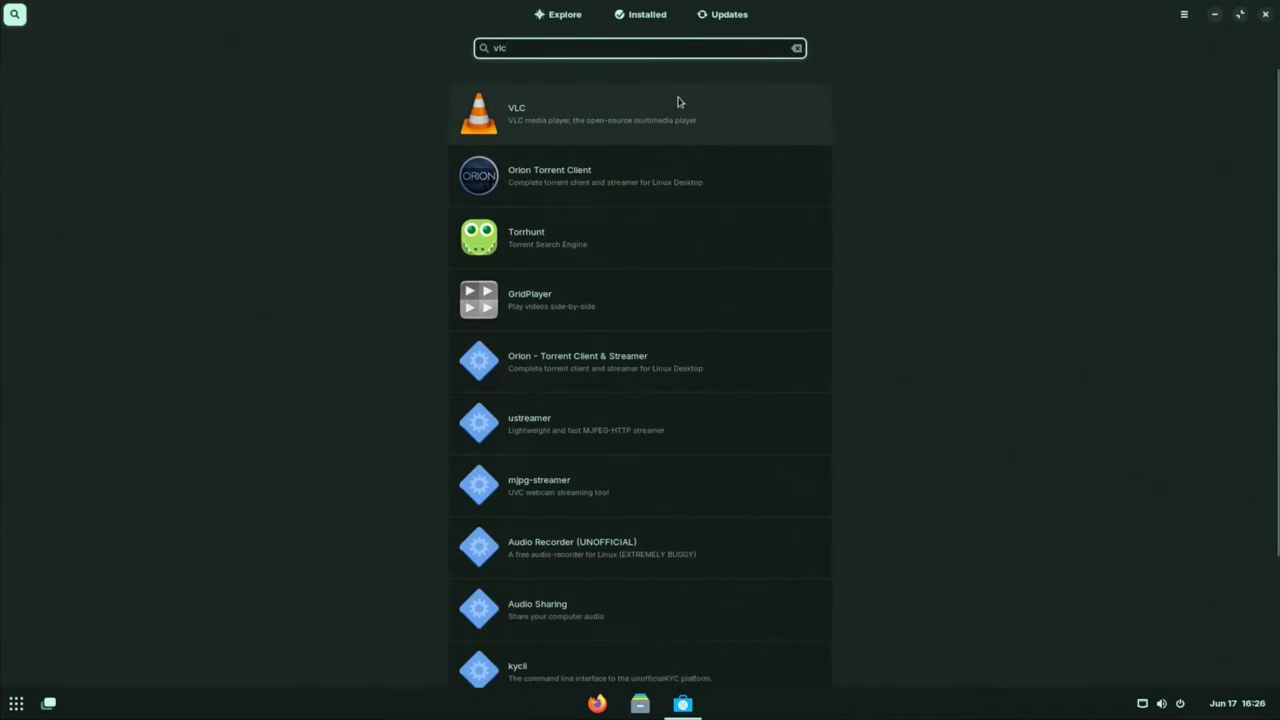
click(678, 104)
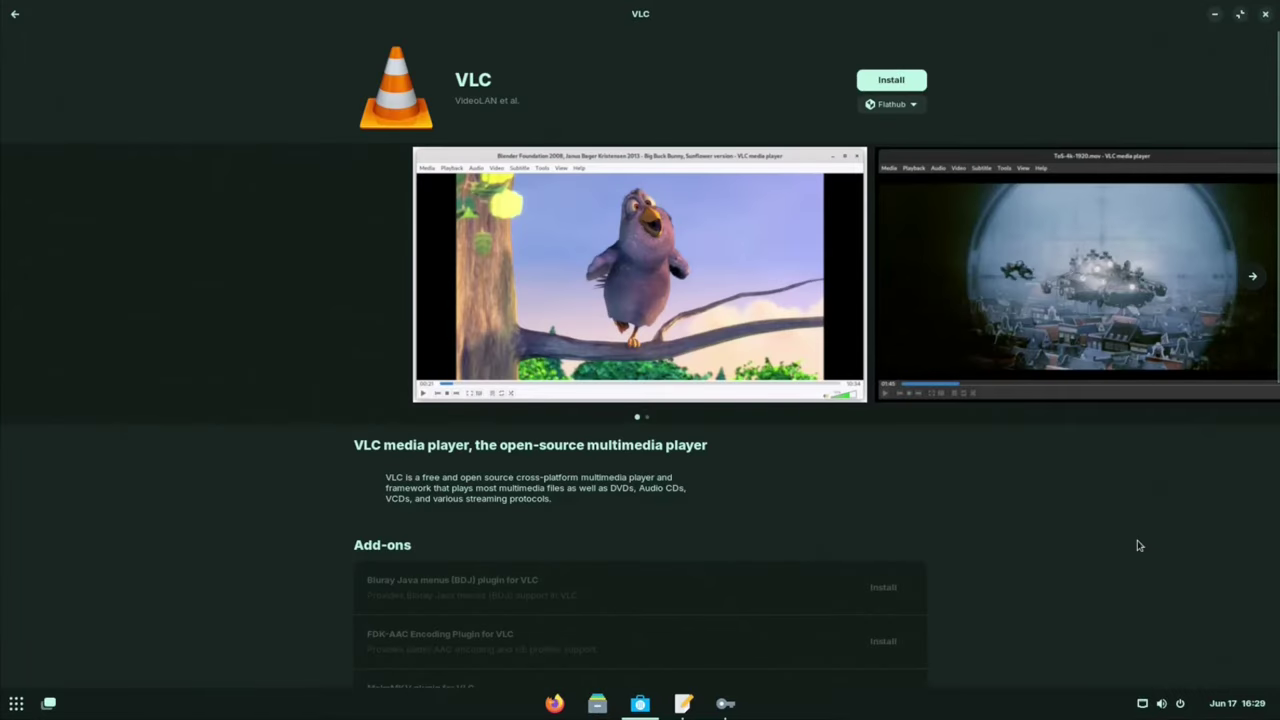
click(891, 80)
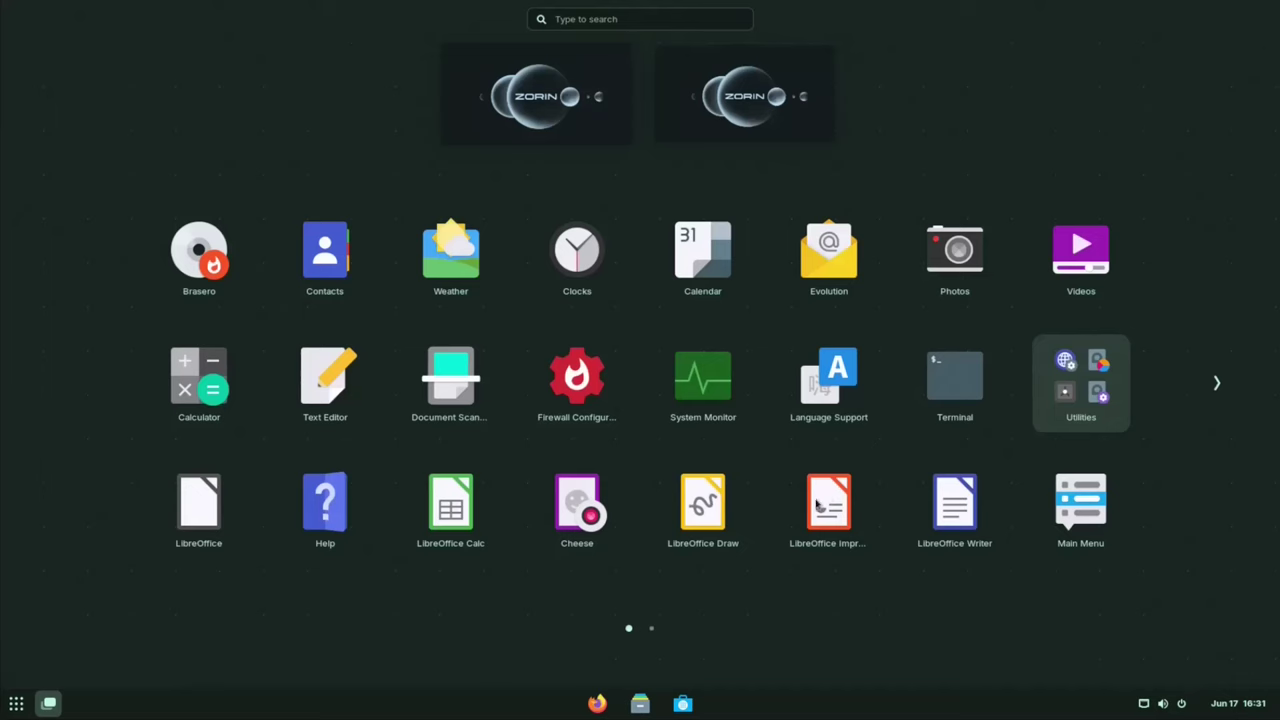
Step: Launch VLC once, close it, then open Windows App Support from the app grid
scroll(845, 400, down, 1)
click(829, 380)
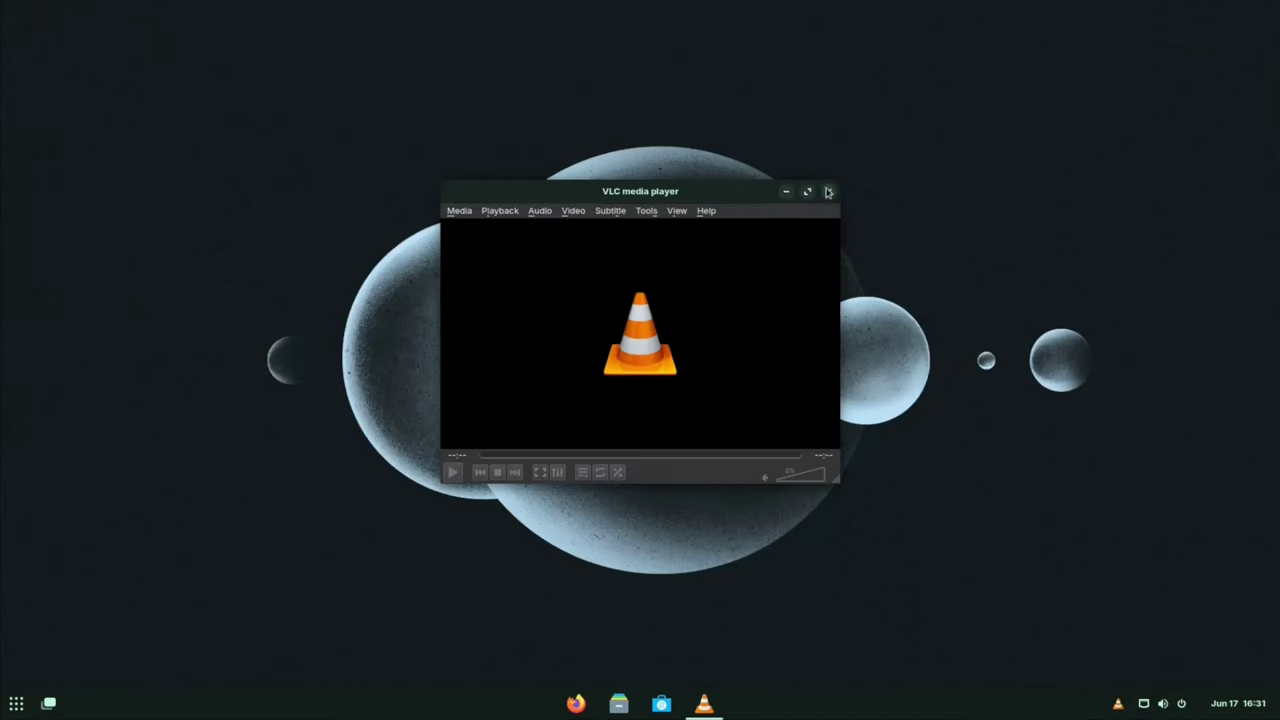
click(828, 191)
click(16, 703)
scroll(769, 590, down, 1)
click(449, 397)
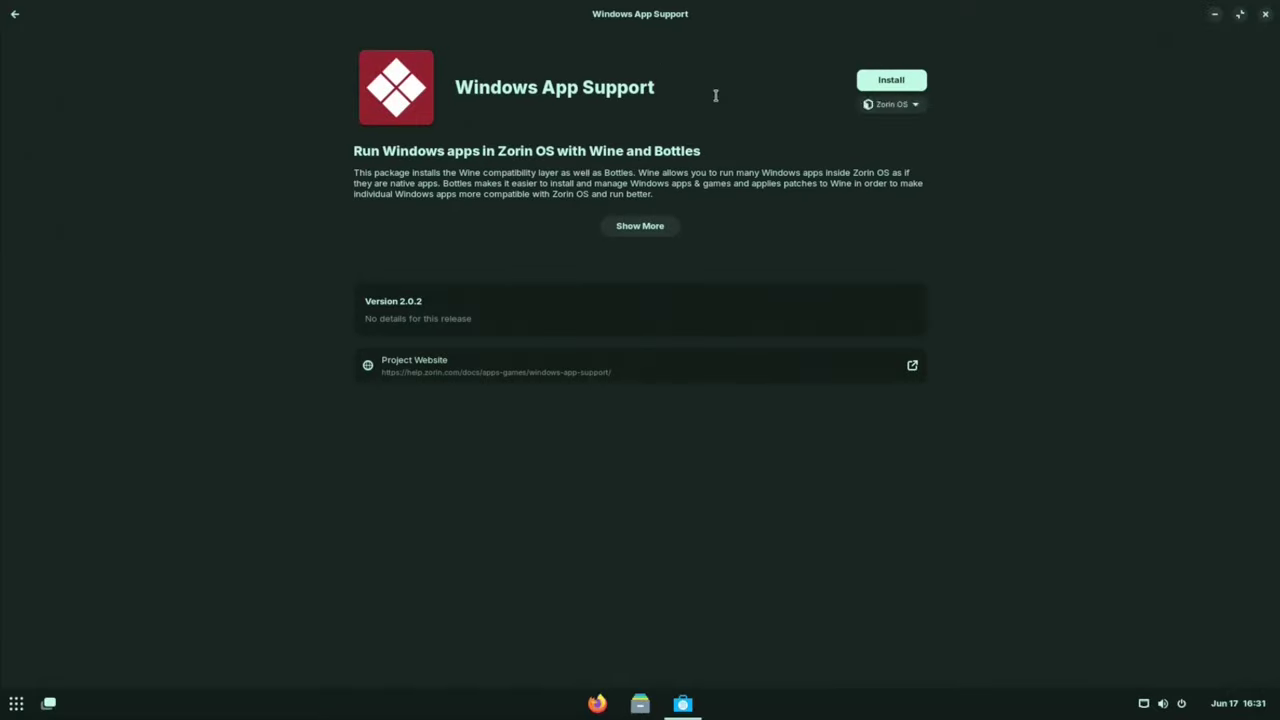
Step: Install Windows App Support, authorising it with the account password
click(891, 80)
text(••••••••)
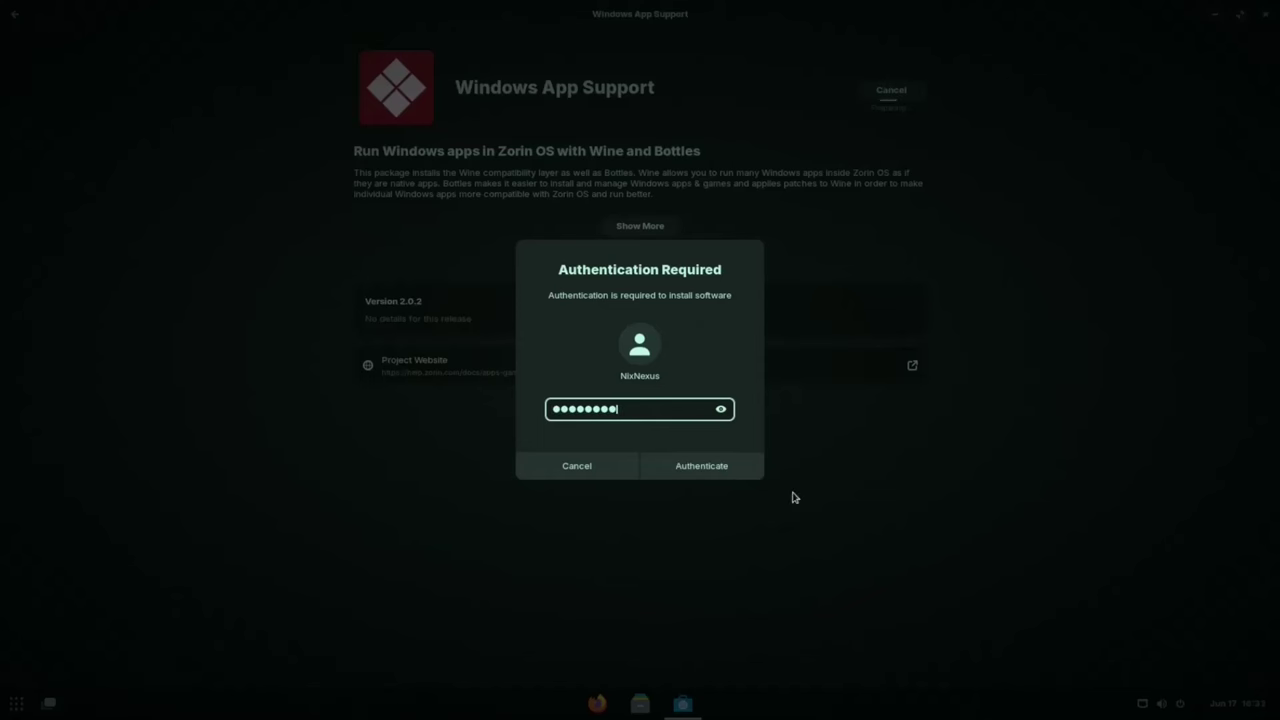
text(•)
key(Return)
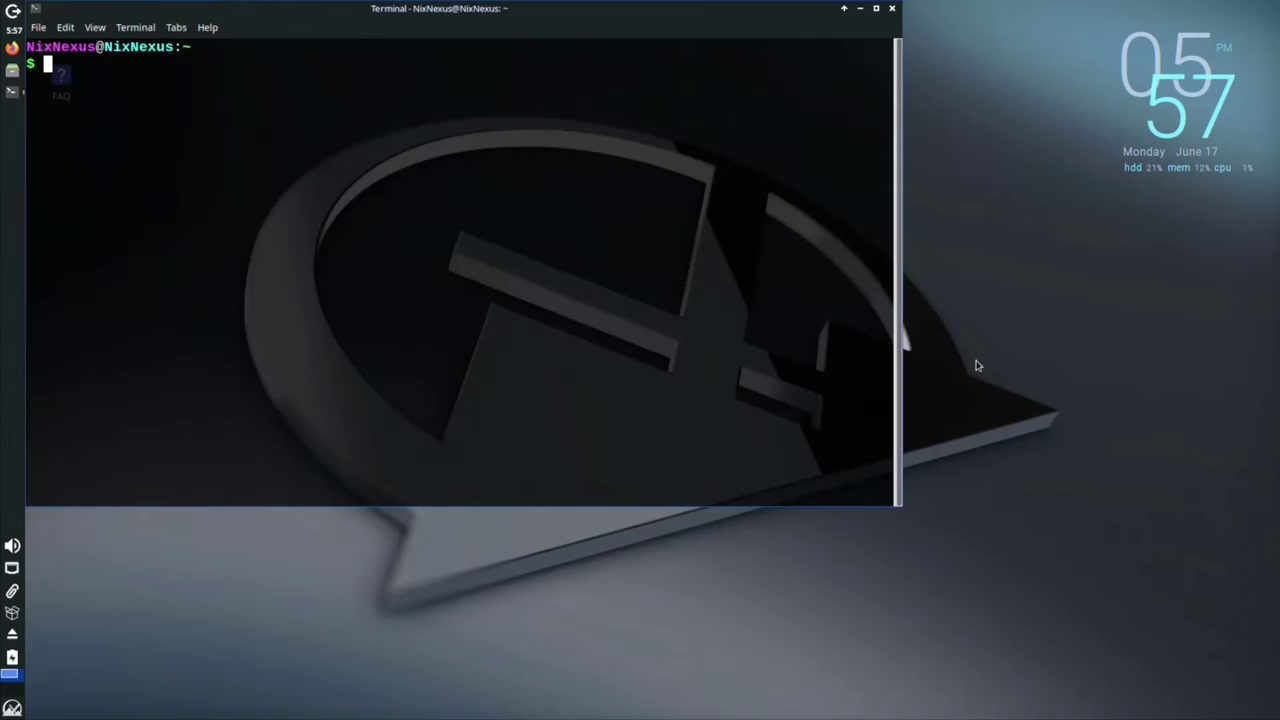
Step: Run neofetch for the MX Linux system summary, exit the terminal, then close Firefox
text(neofetch)
key(Return)
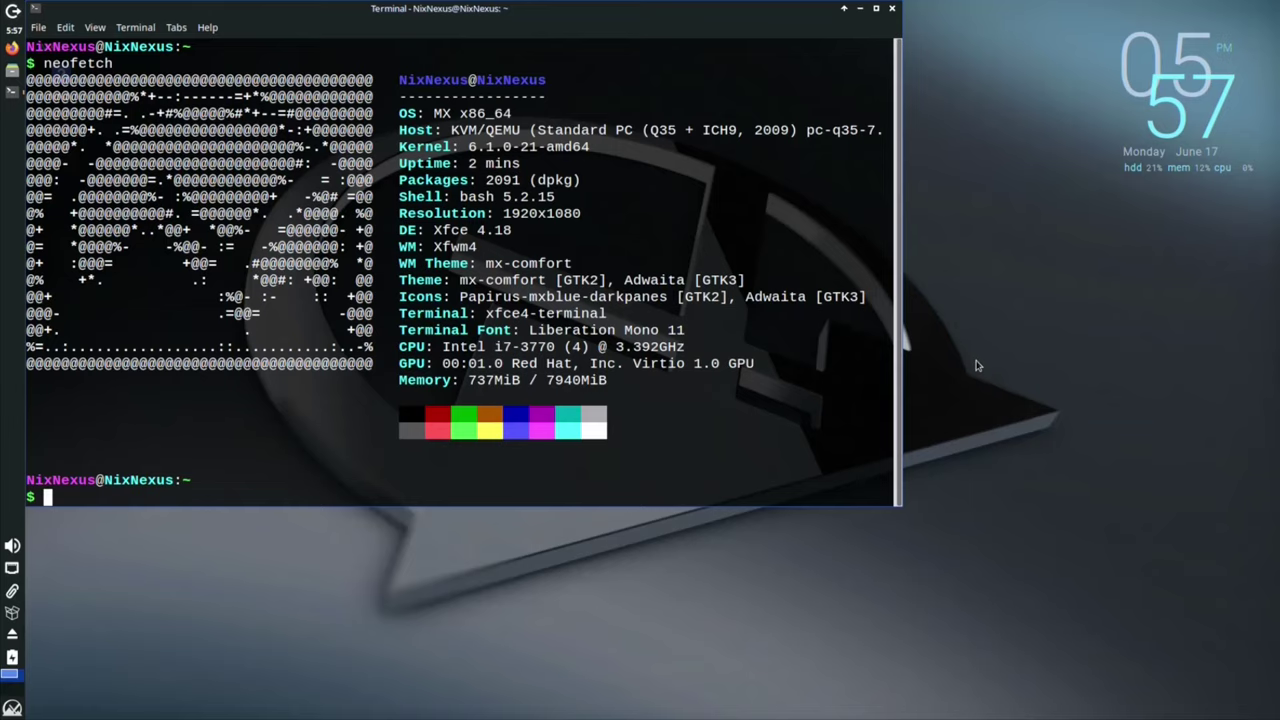
text(exit)
key(Return)
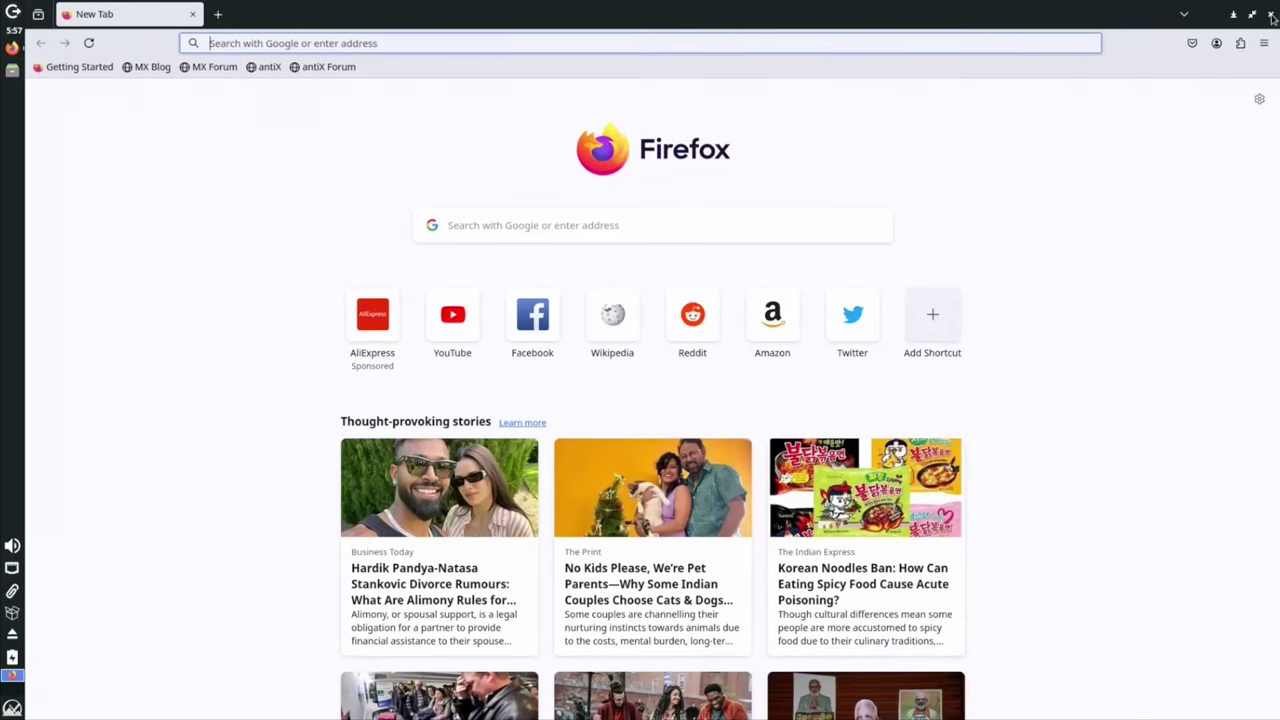
click(1270, 14)
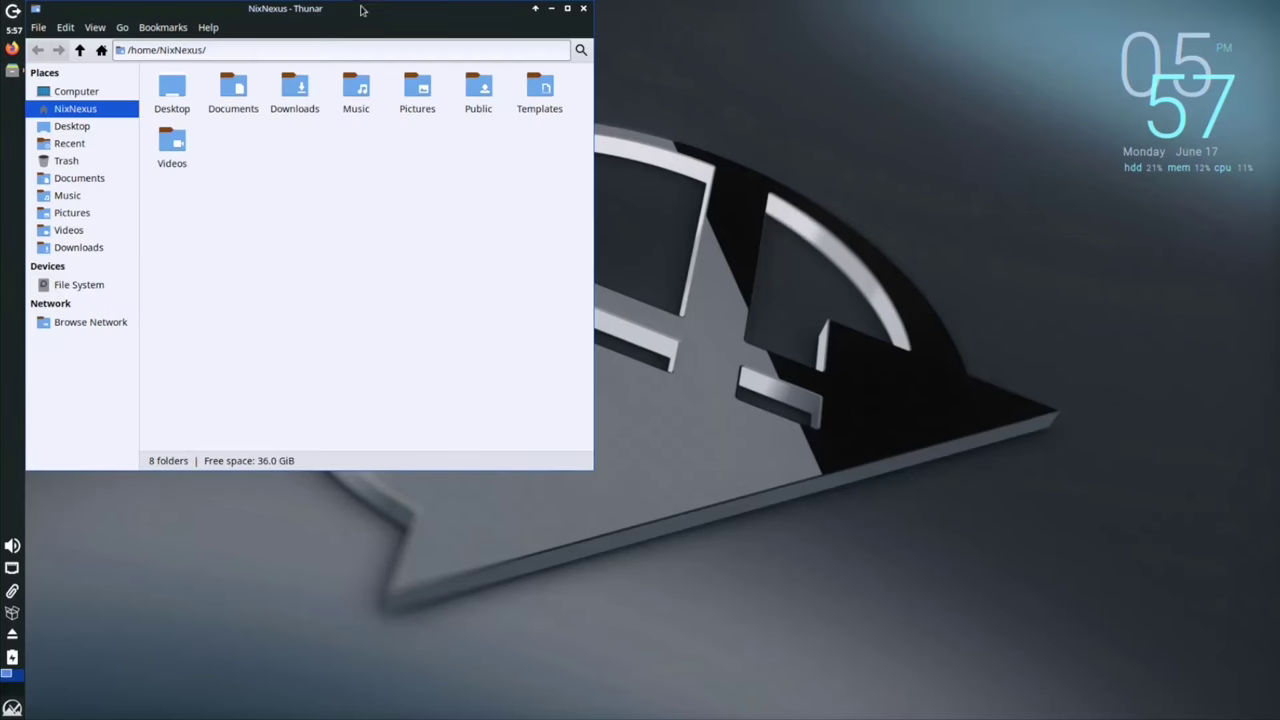
Step: Centre and maximize the home folder file manager window, then close it
drag(362, 7, 603, 73)
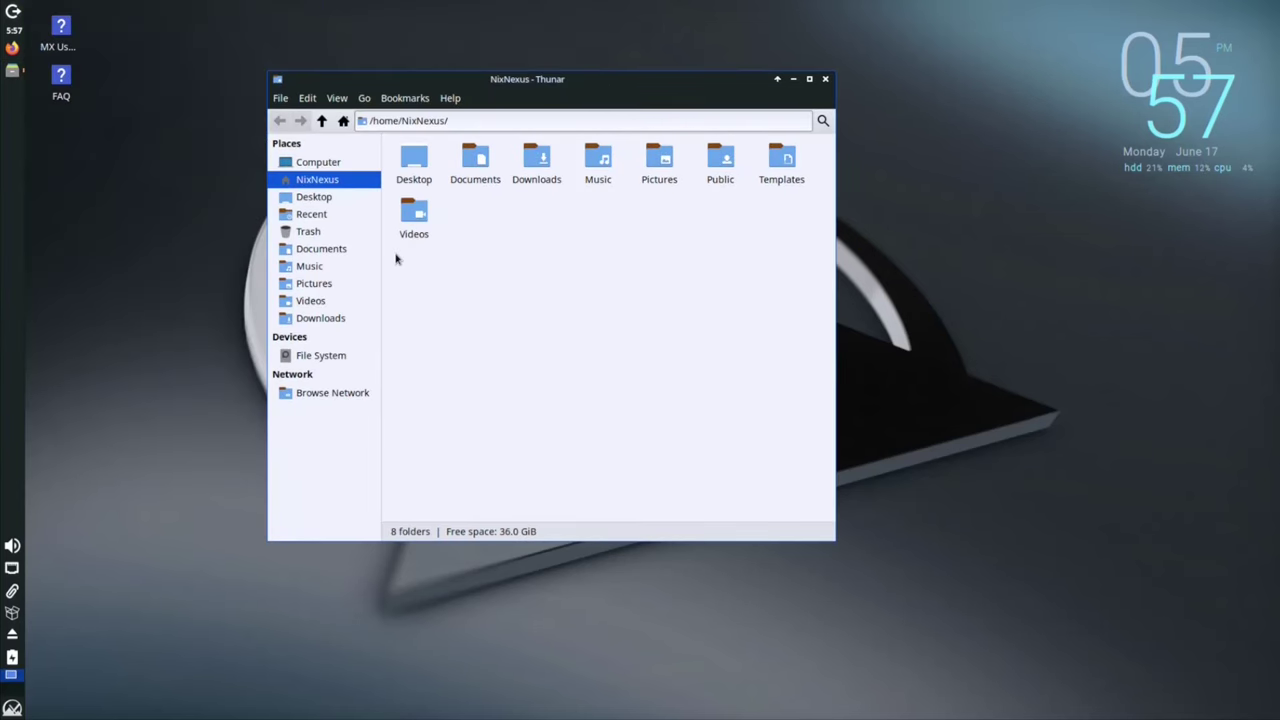
click(812, 80)
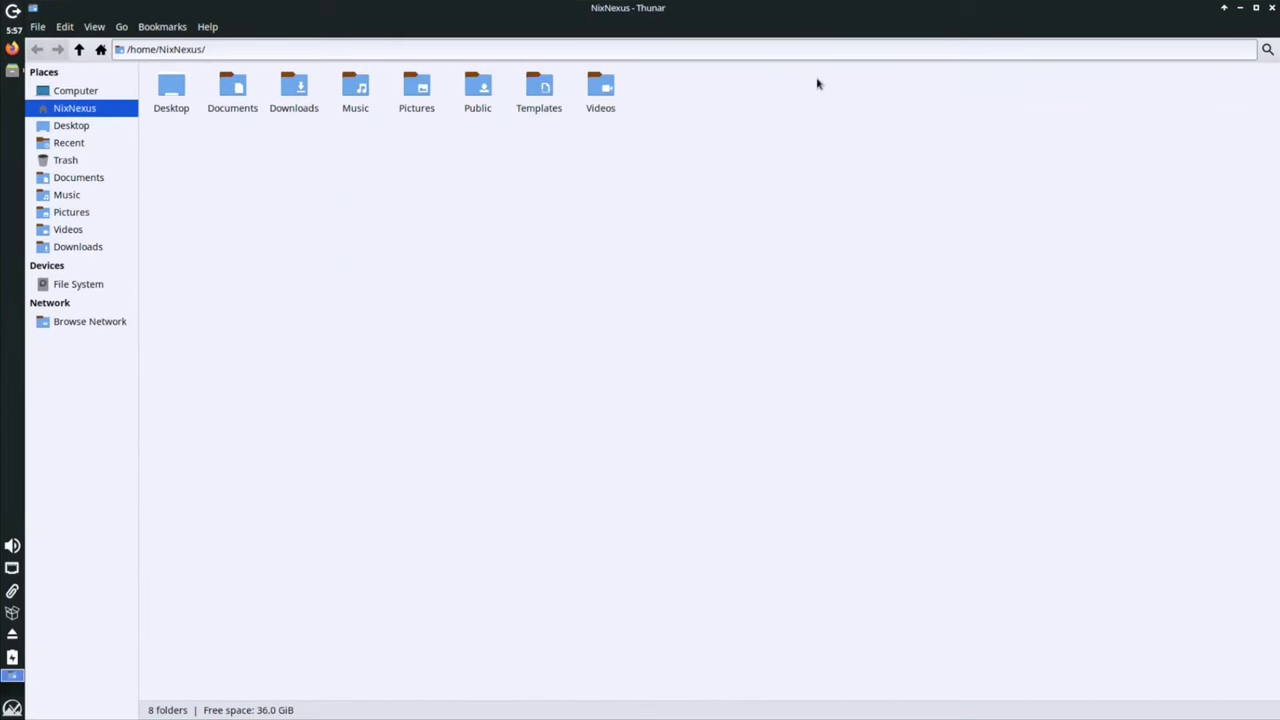
click(1273, 7)
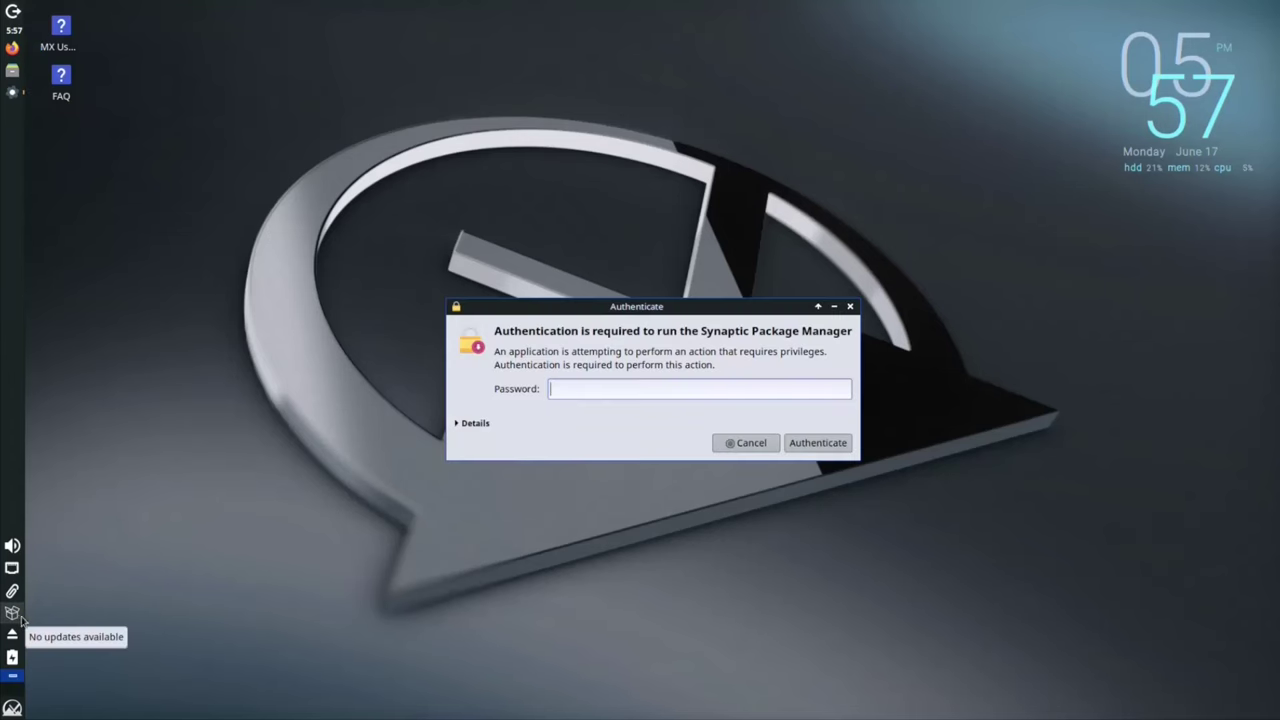
Step: Authenticate with the password to start Synaptic, then minimize it and close Application Finder
text(•••••)
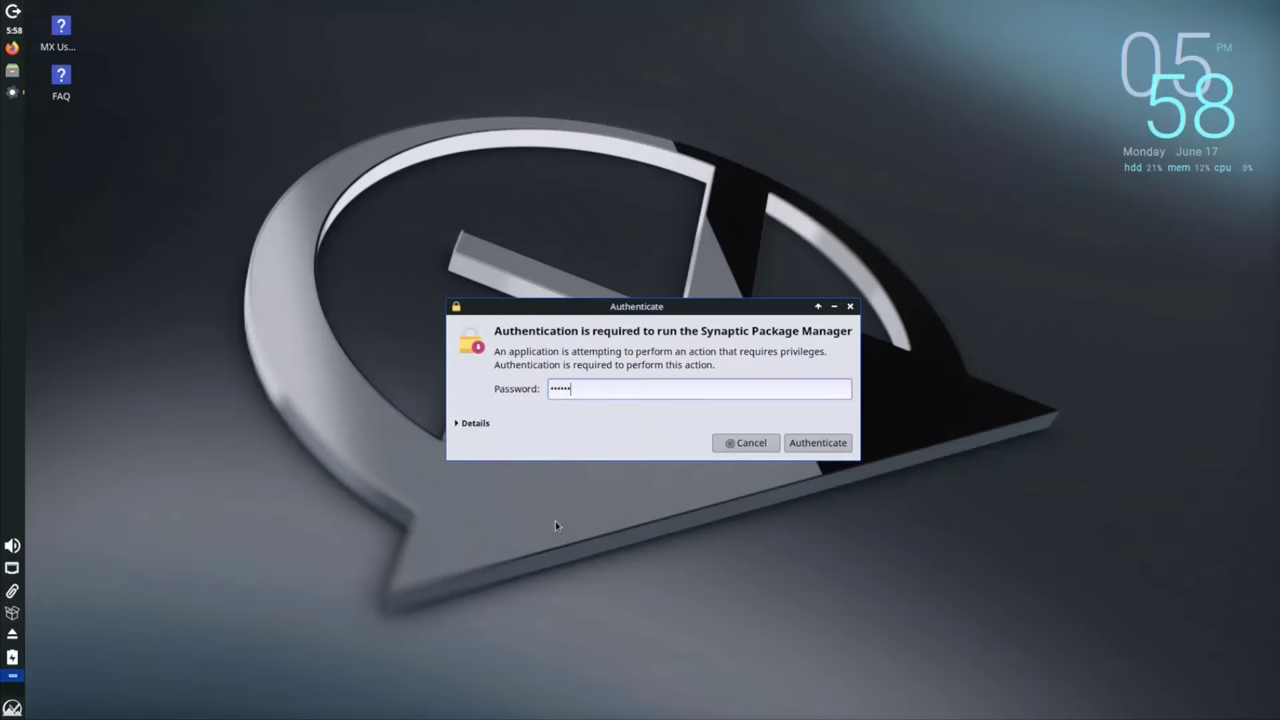
key(Return)
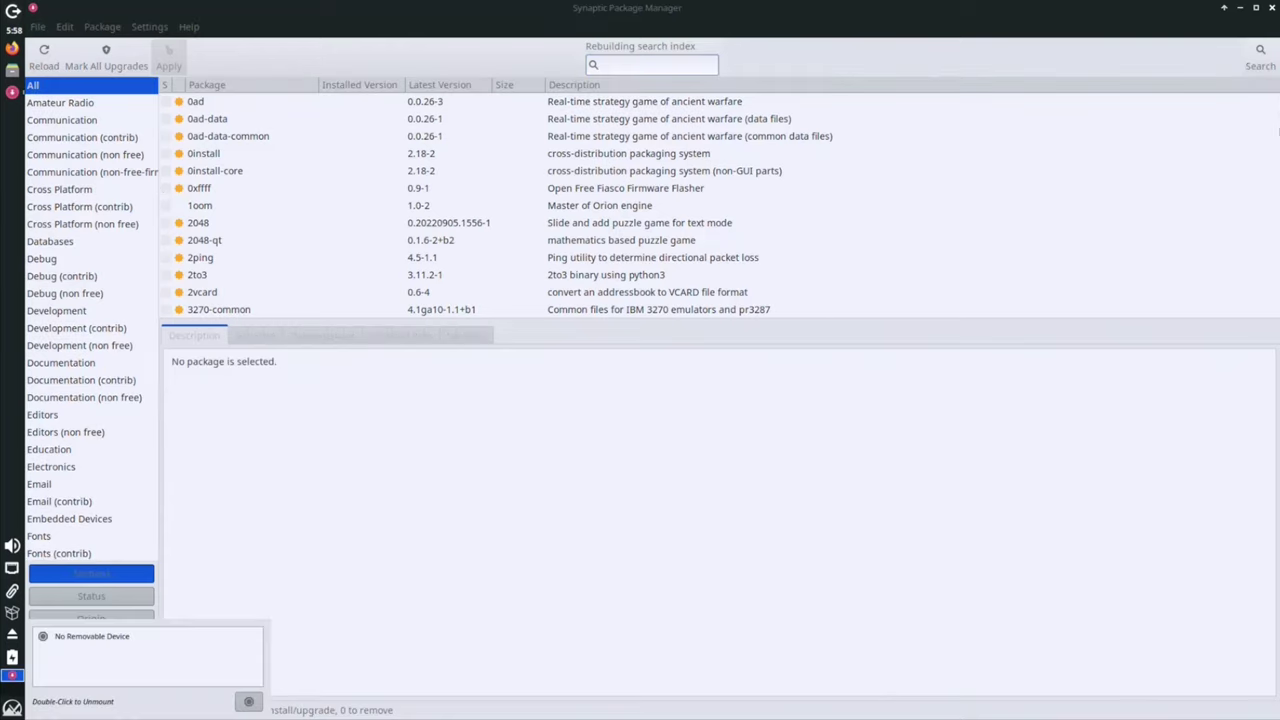
click(12, 675)
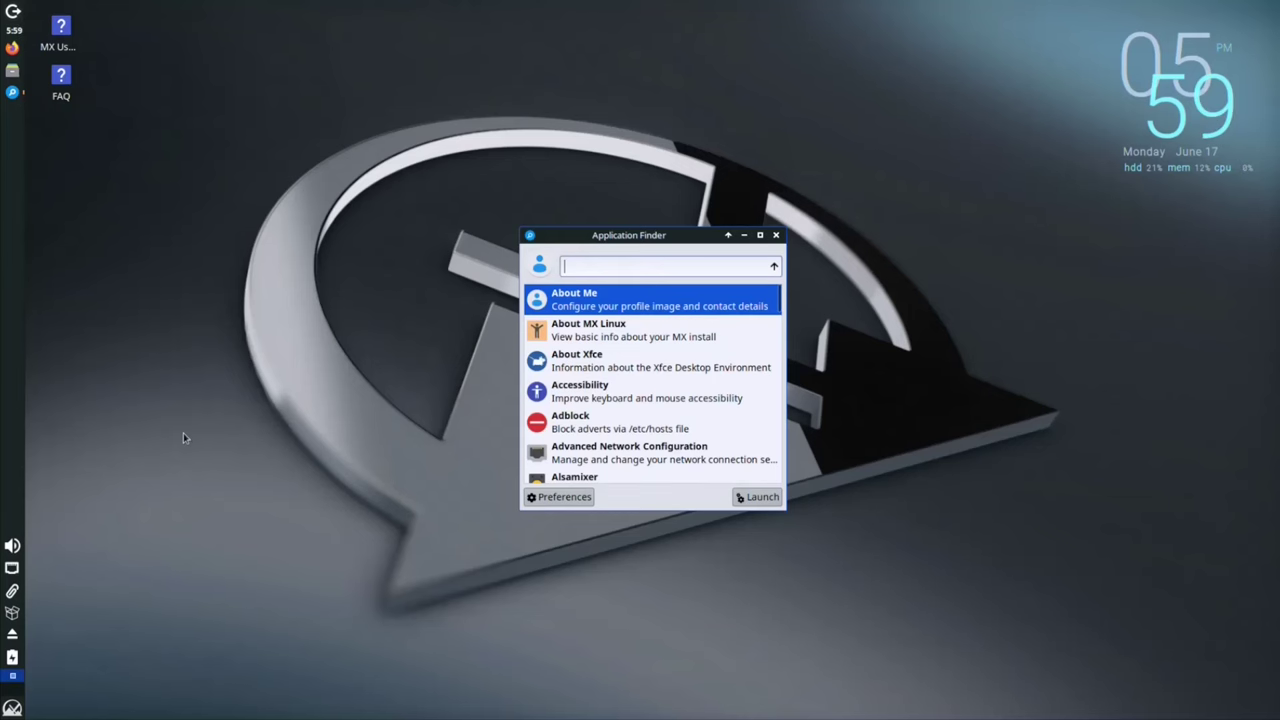
scroll(724, 300, down, 5)
click(783, 234)
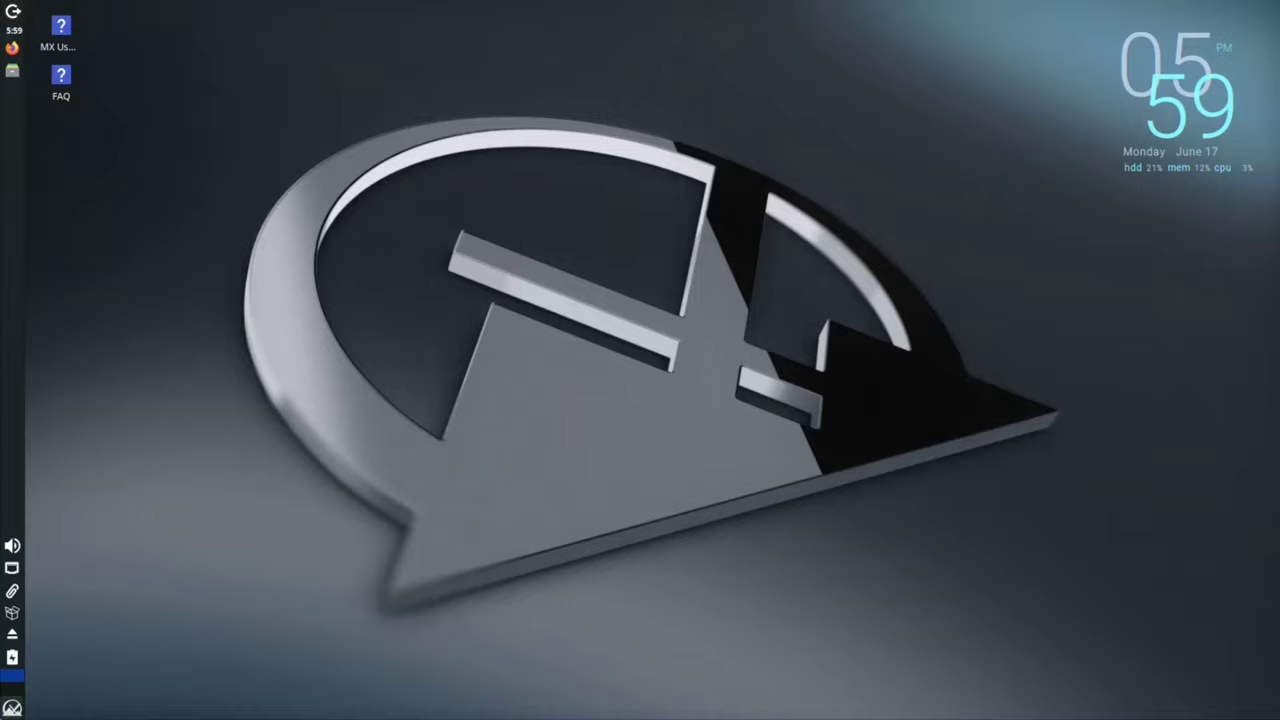
Step: Browse the Development, Games and Accessories menu categories, then launch Application Finder
click(12, 707)
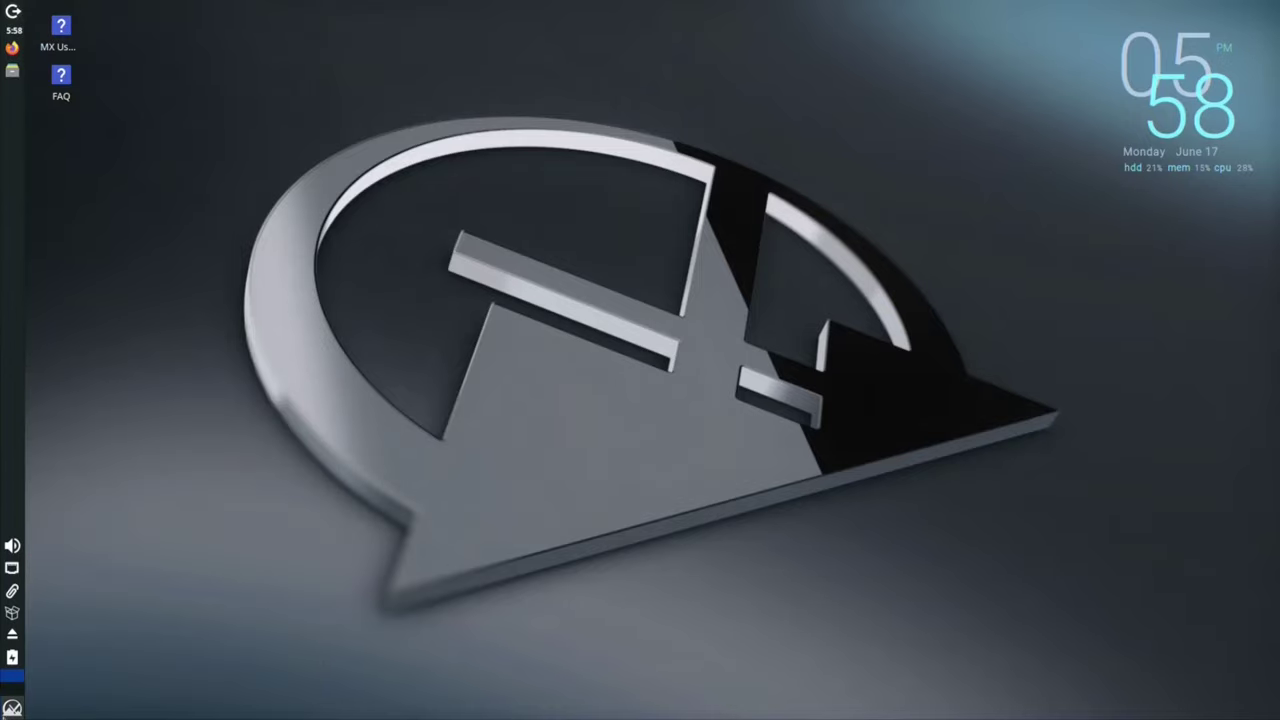
click(12, 707)
click(290, 510)
click(280, 531)
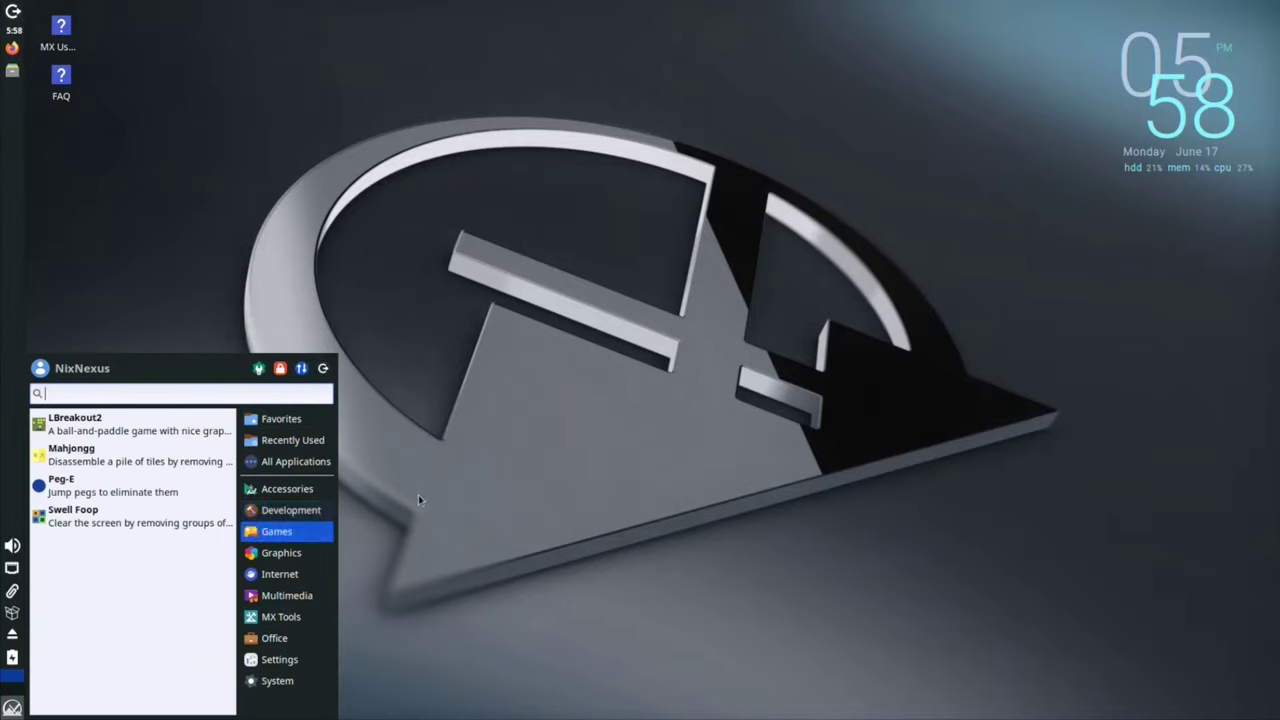
click(290, 489)
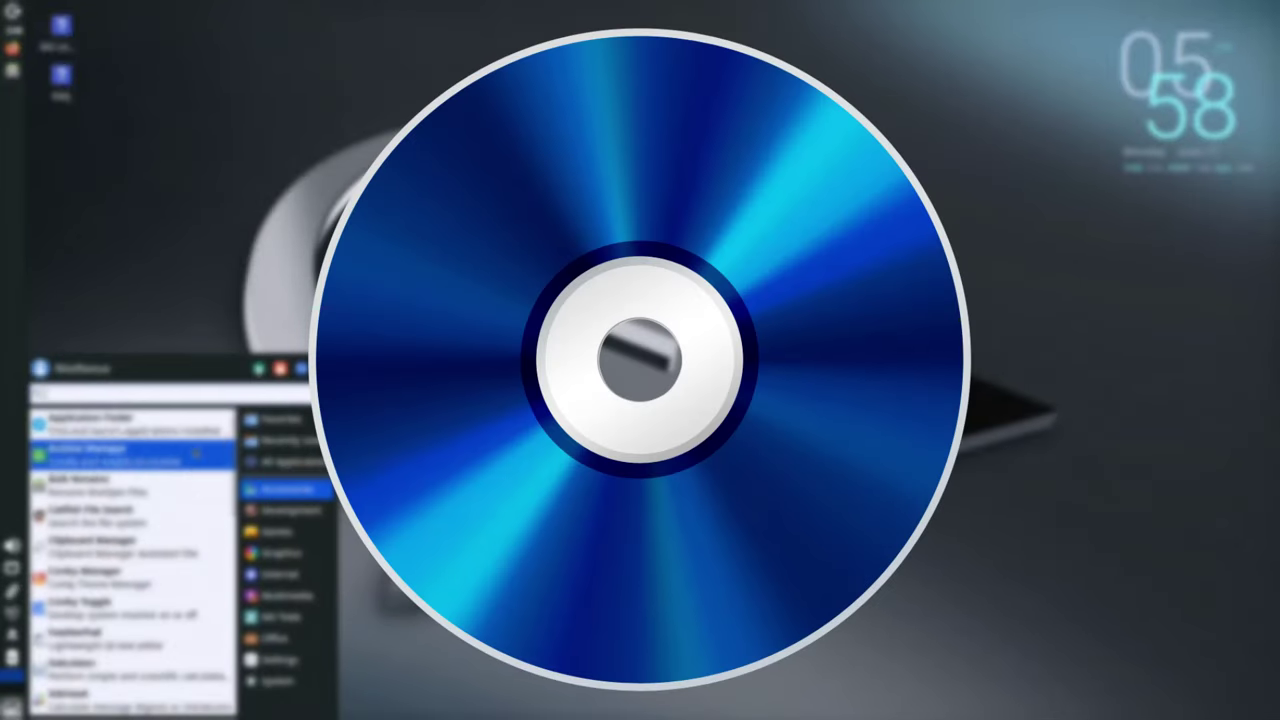
click(183, 430)
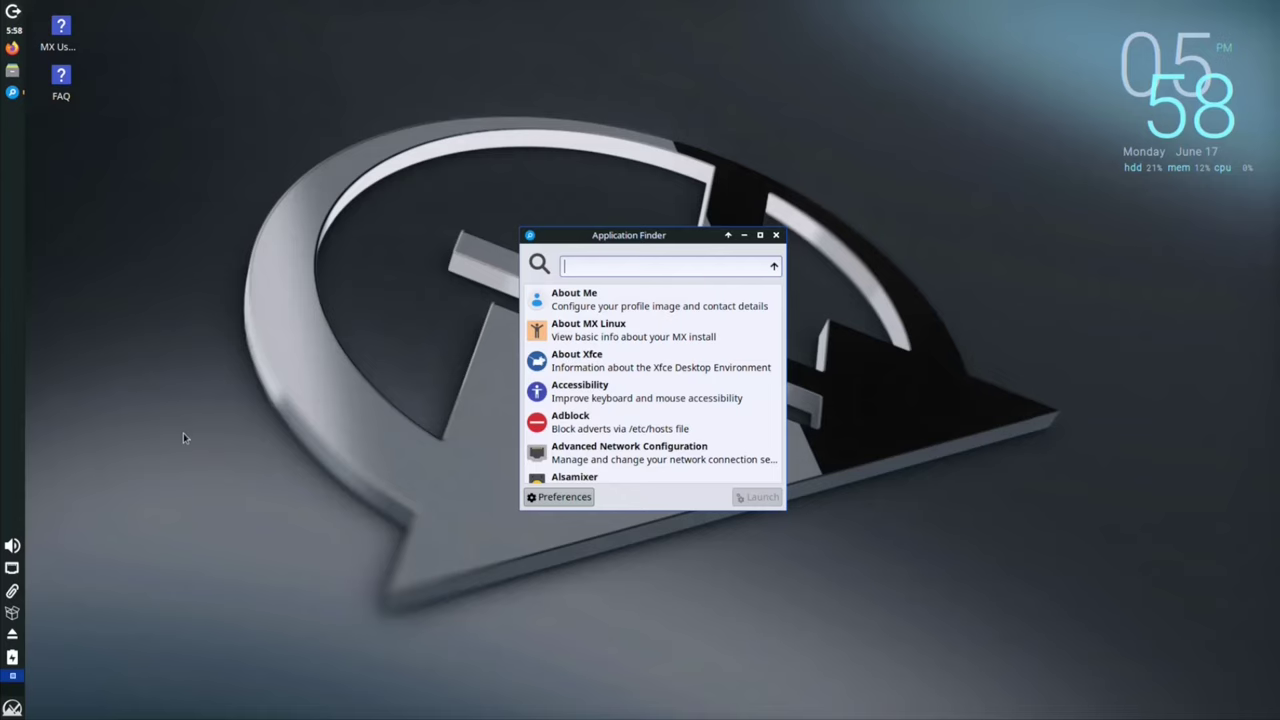
Step: Search Application Finder for vlc, lib and fire in turn, ending on imp for LibreOffice Impress
text(vlc)
key(BackSpace)
key(BackSpace)
key(BackSpace)
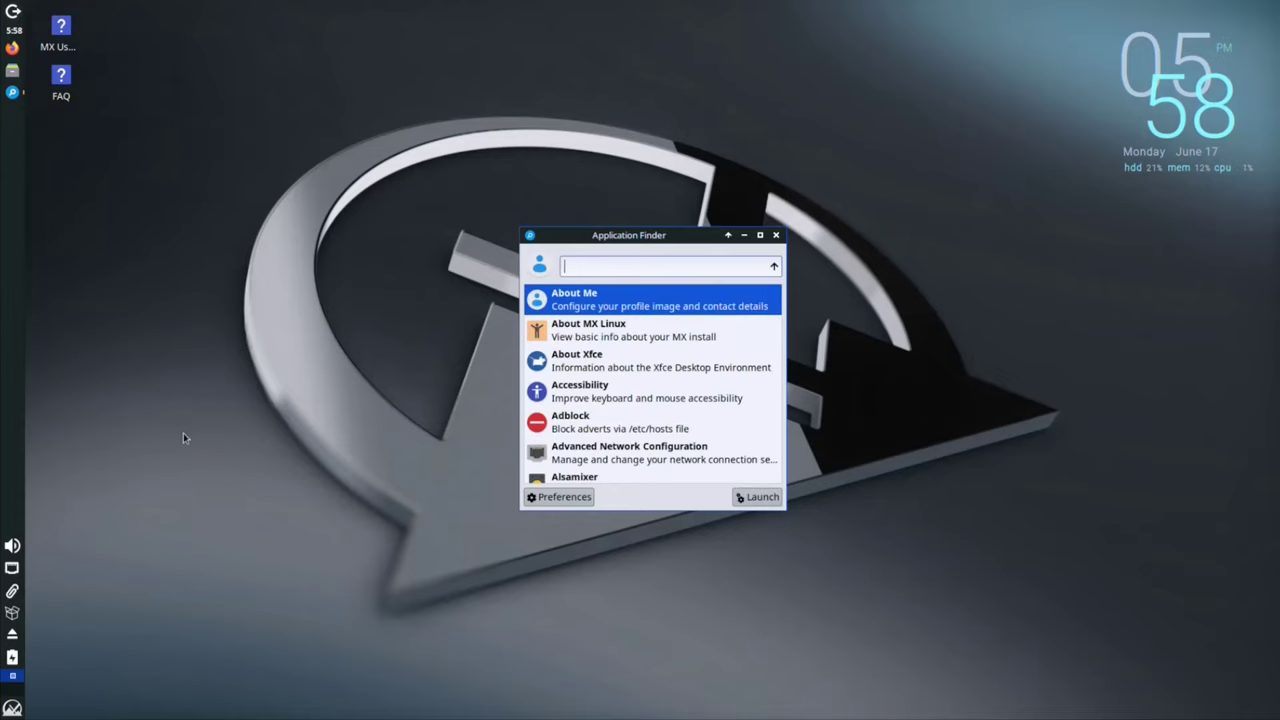
text(libre)
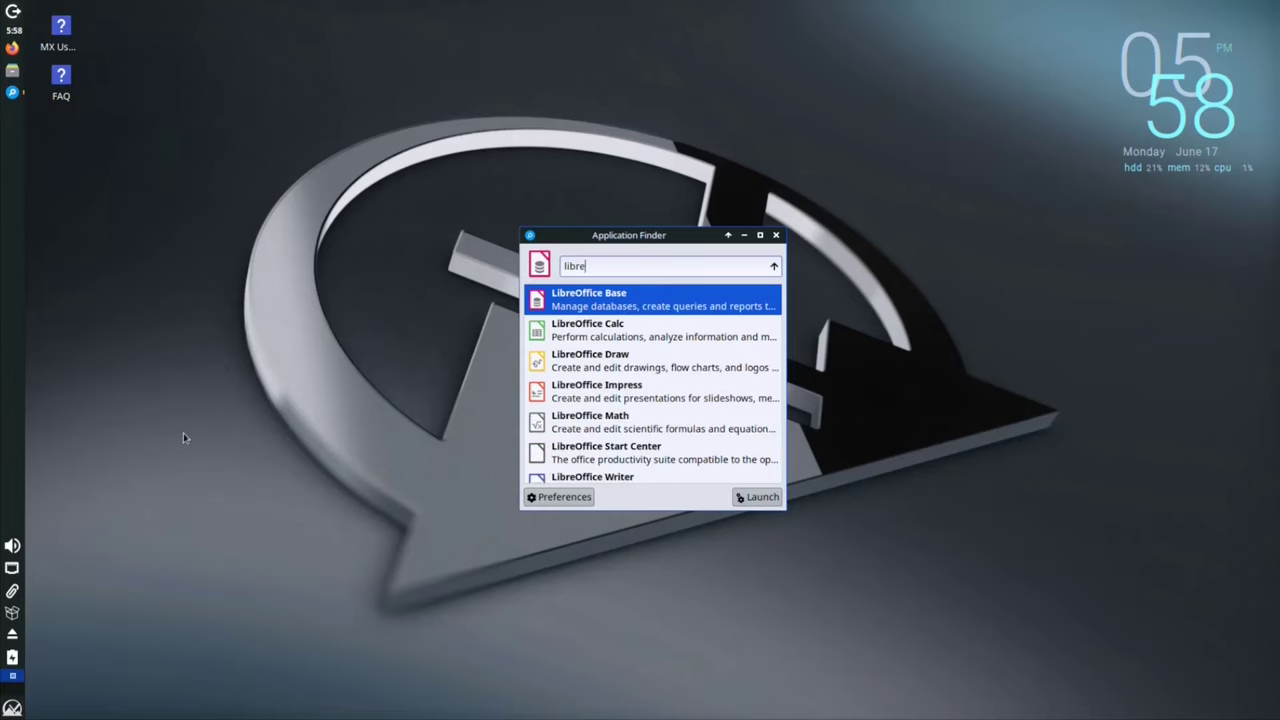
key(BackSpace)
key(BackSpace)
key(BackSpace)
text(fire)
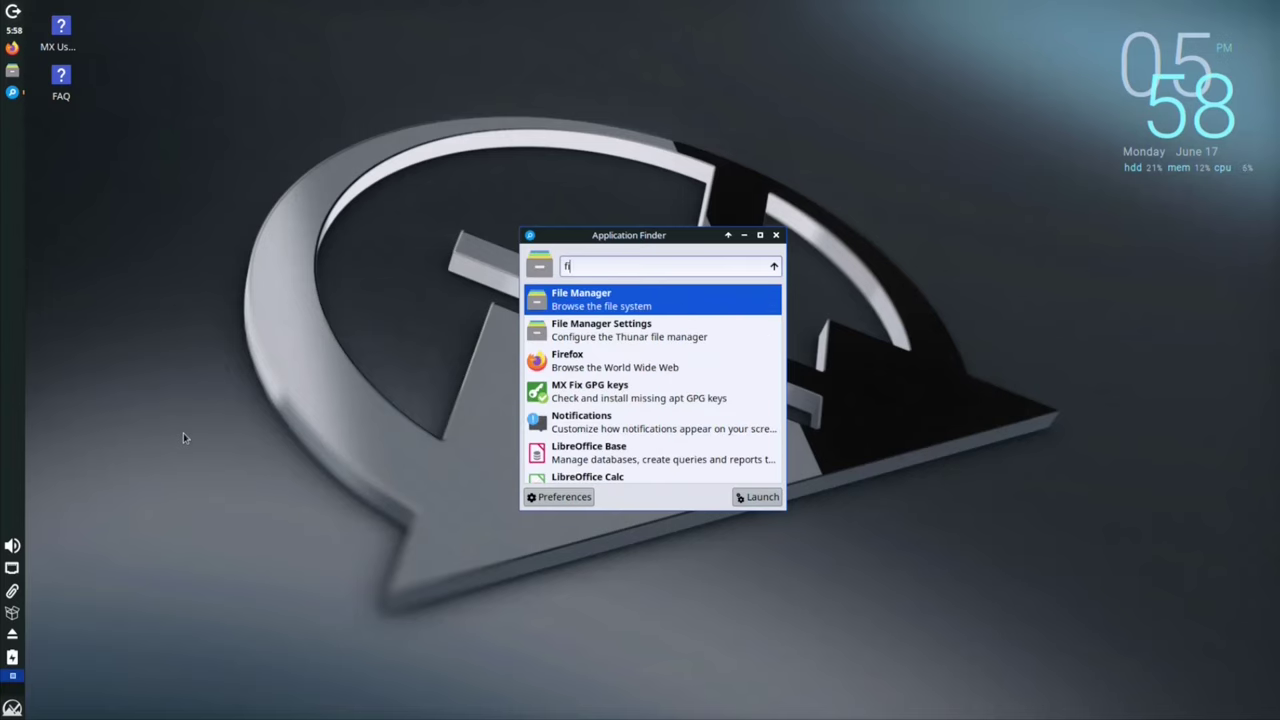
key(BackSpace)
key(BackSpace)
key(BackSpace)
key(BackSpace)
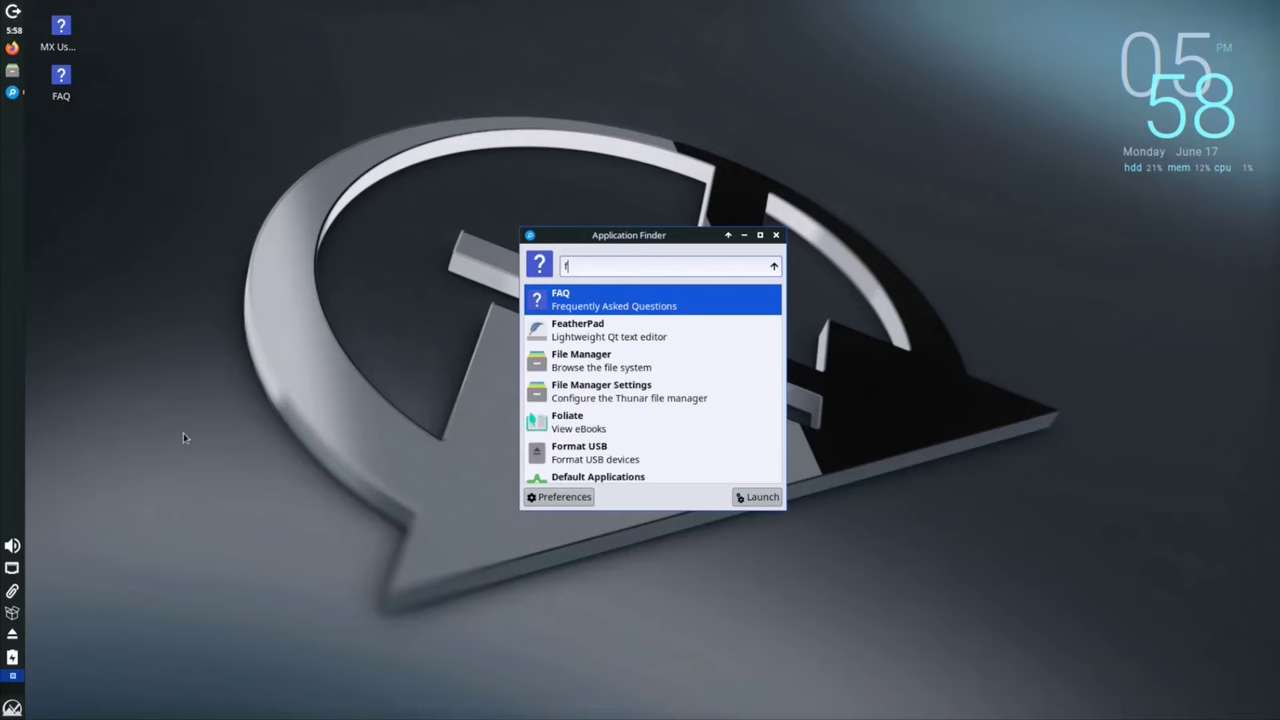
text(g)
key(BackSpace)
text(imp)
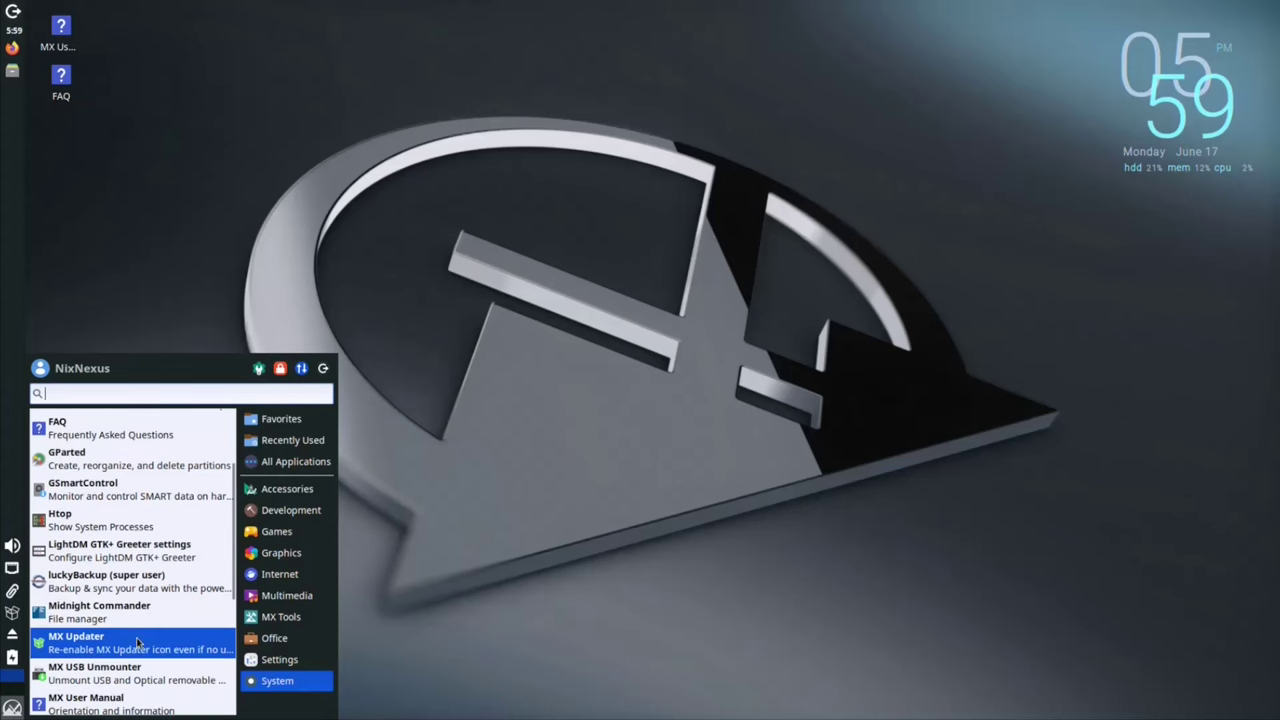
Step: Briefly launch Htop and then Mahjongg, closing each one
click(140, 520)
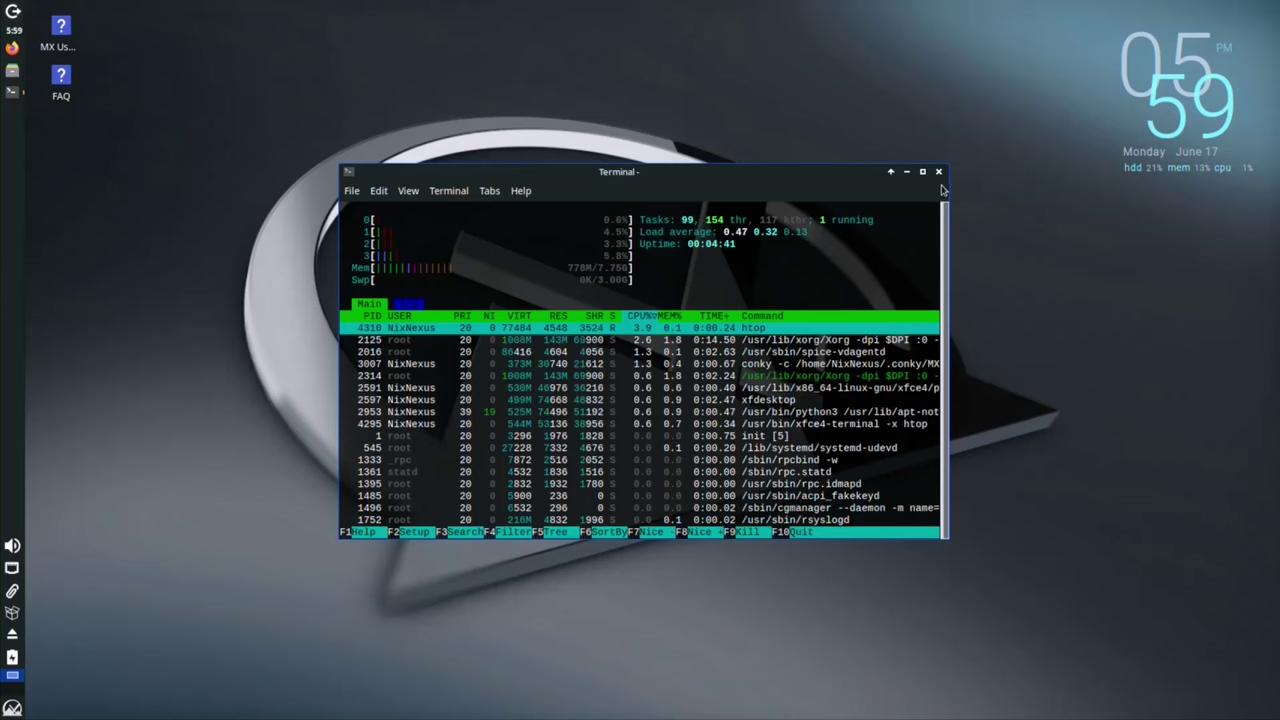
click(939, 171)
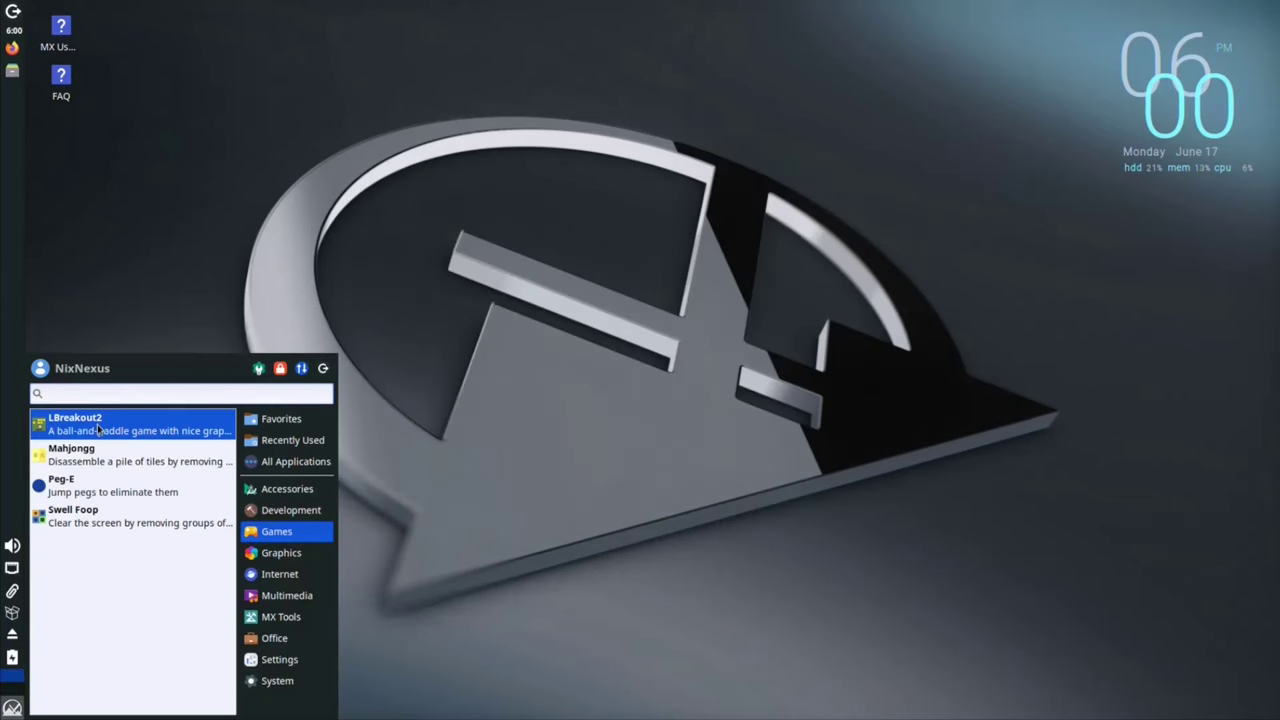
click(122, 458)
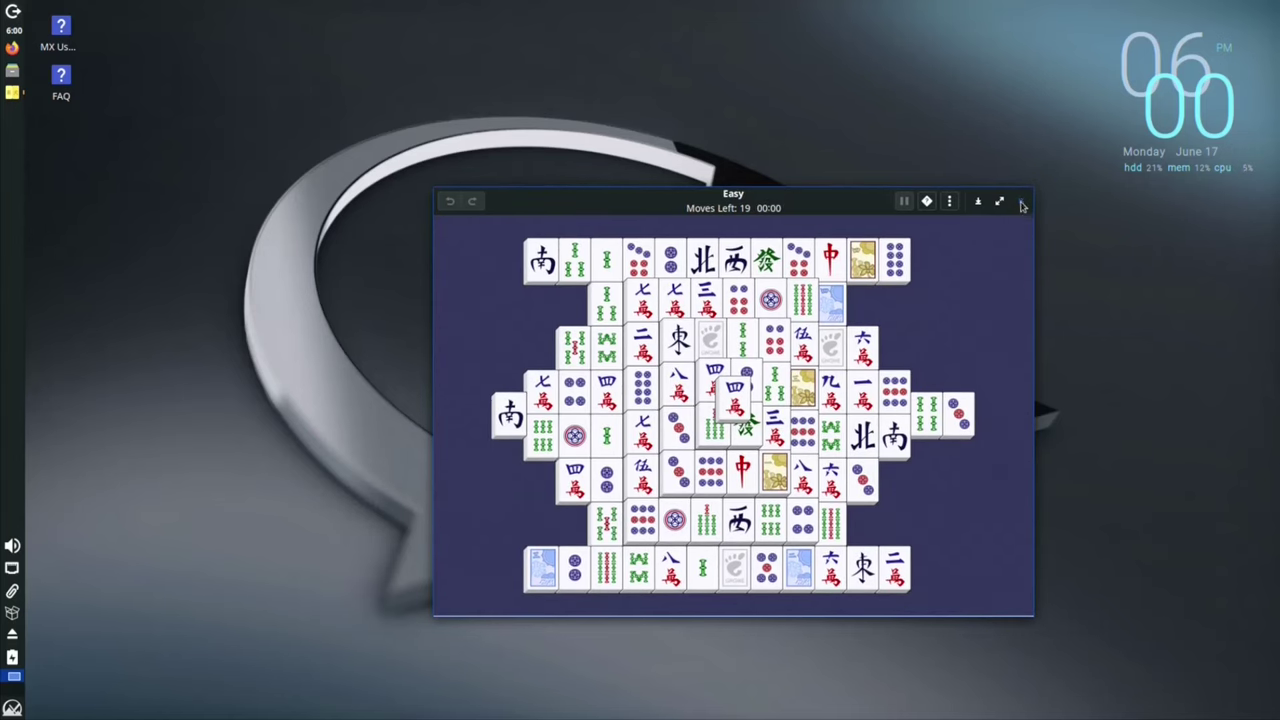
click(1020, 201)
Step: Move through the menu's Graphics and Internet categories to the MX Tools list
click(12, 707)
click(281, 553)
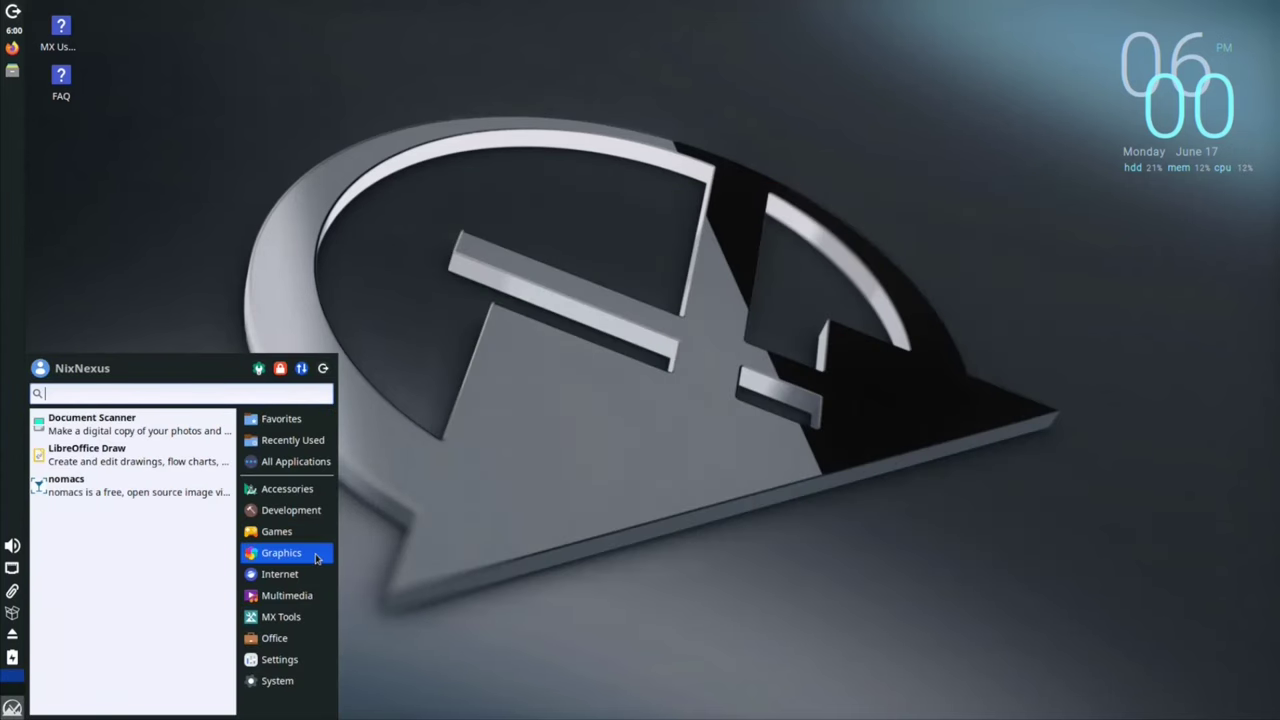
click(317, 575)
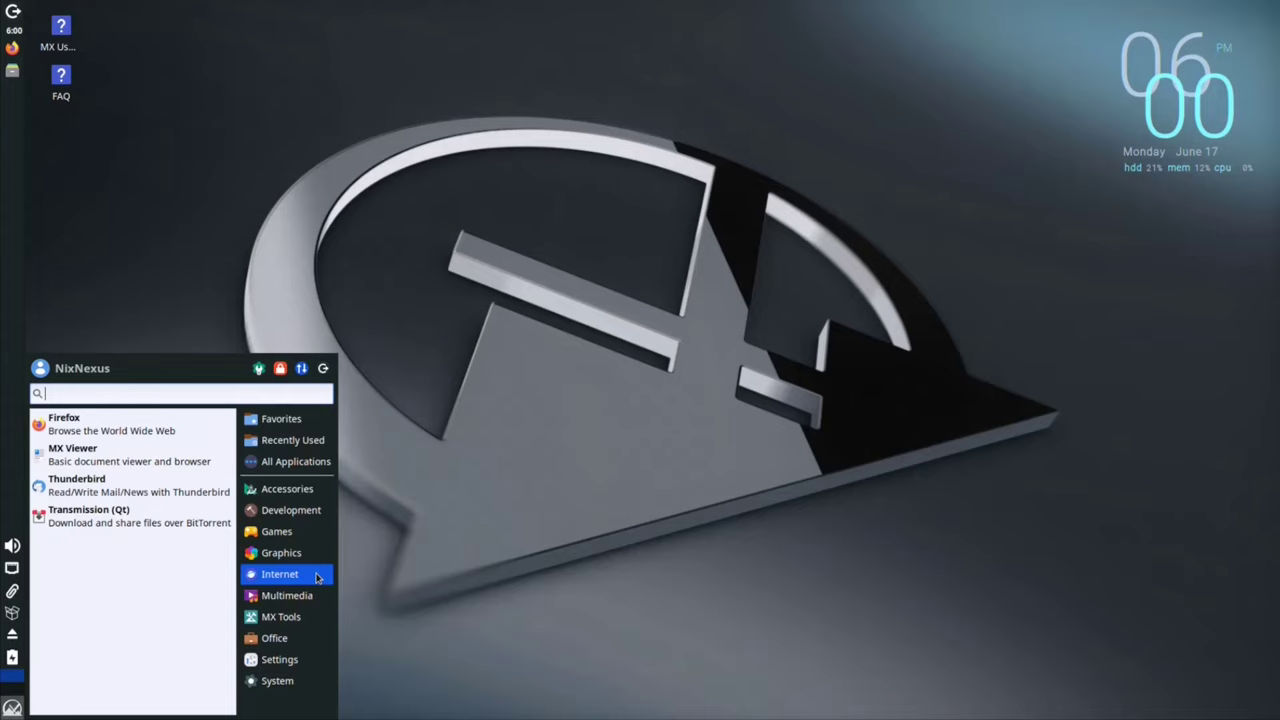
click(318, 597)
click(300, 616)
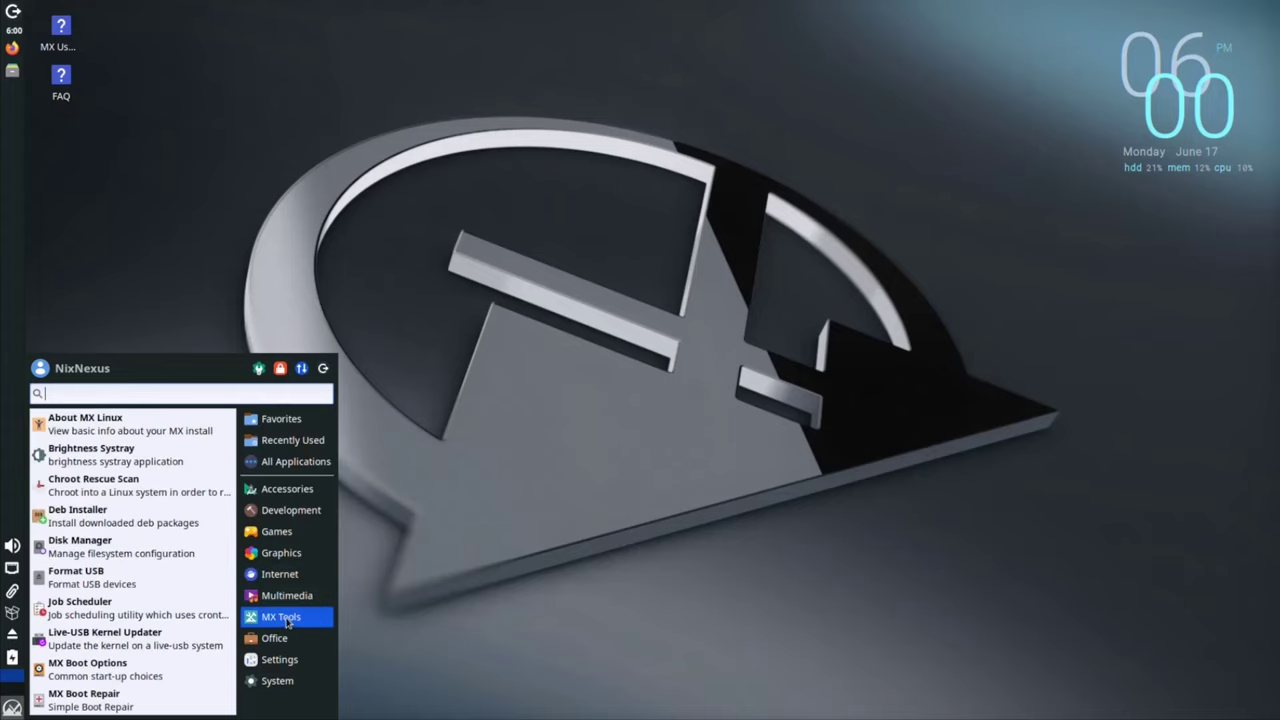
scroll(202, 630, down, 8)
Step: In MX Tweak from MX Welcome, move the vertical panel to the right edge, then back left
click(202, 631)
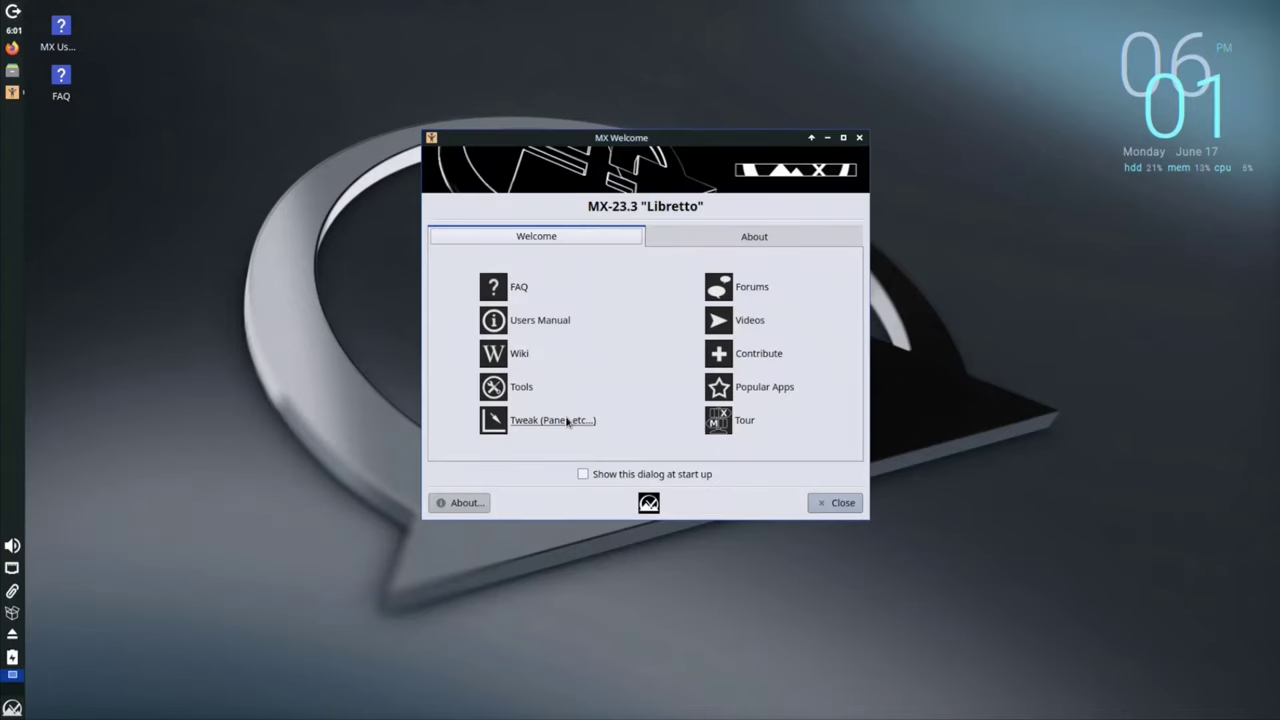
click(552, 420)
click(451, 113)
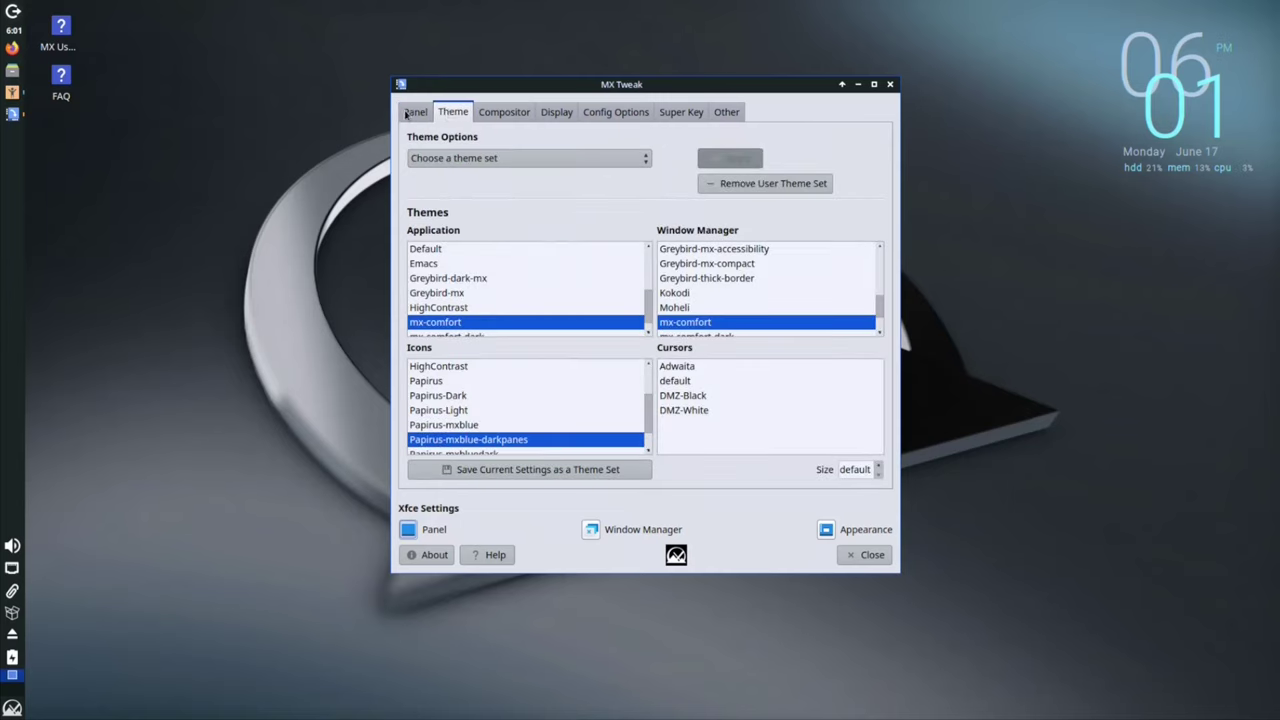
click(408, 113)
click(583, 157)
click(575, 172)
click(583, 181)
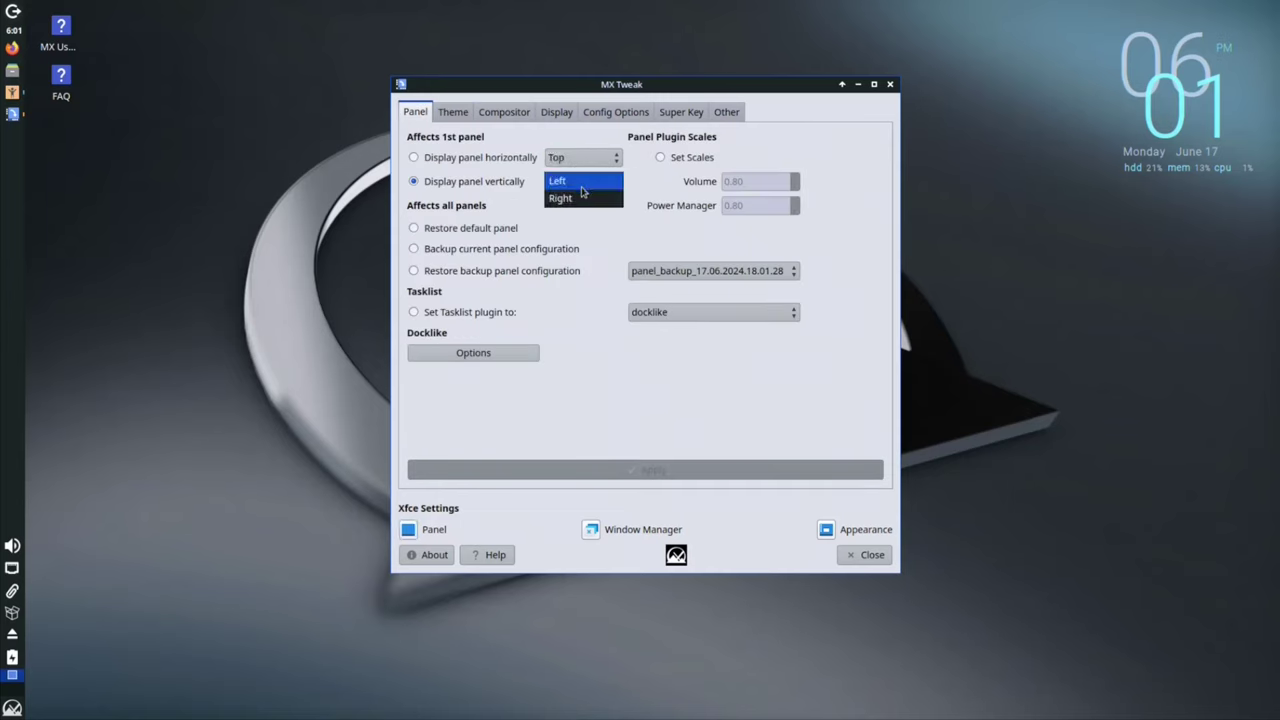
click(583, 197)
click(583, 181)
click(580, 165)
Step: Apply the MX Light Thick Borders theme set, then switch to and apply Greybird-Dark
click(452, 112)
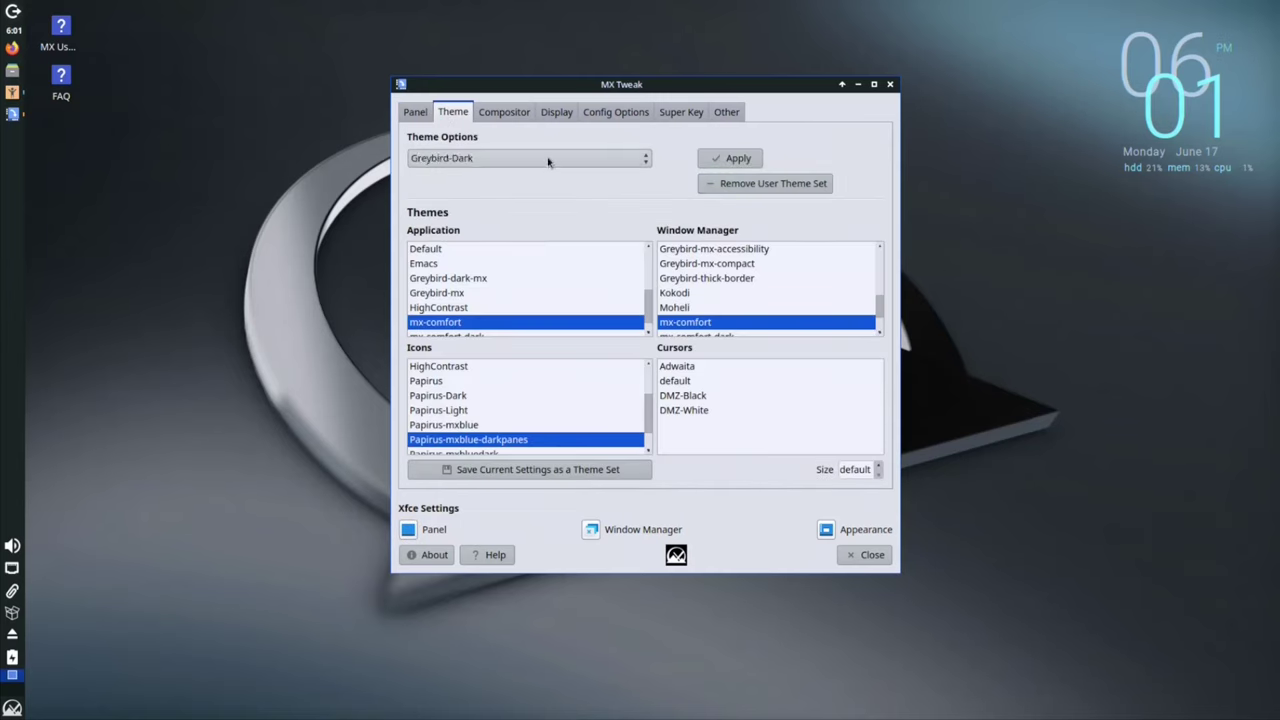
click(548, 162)
click(536, 247)
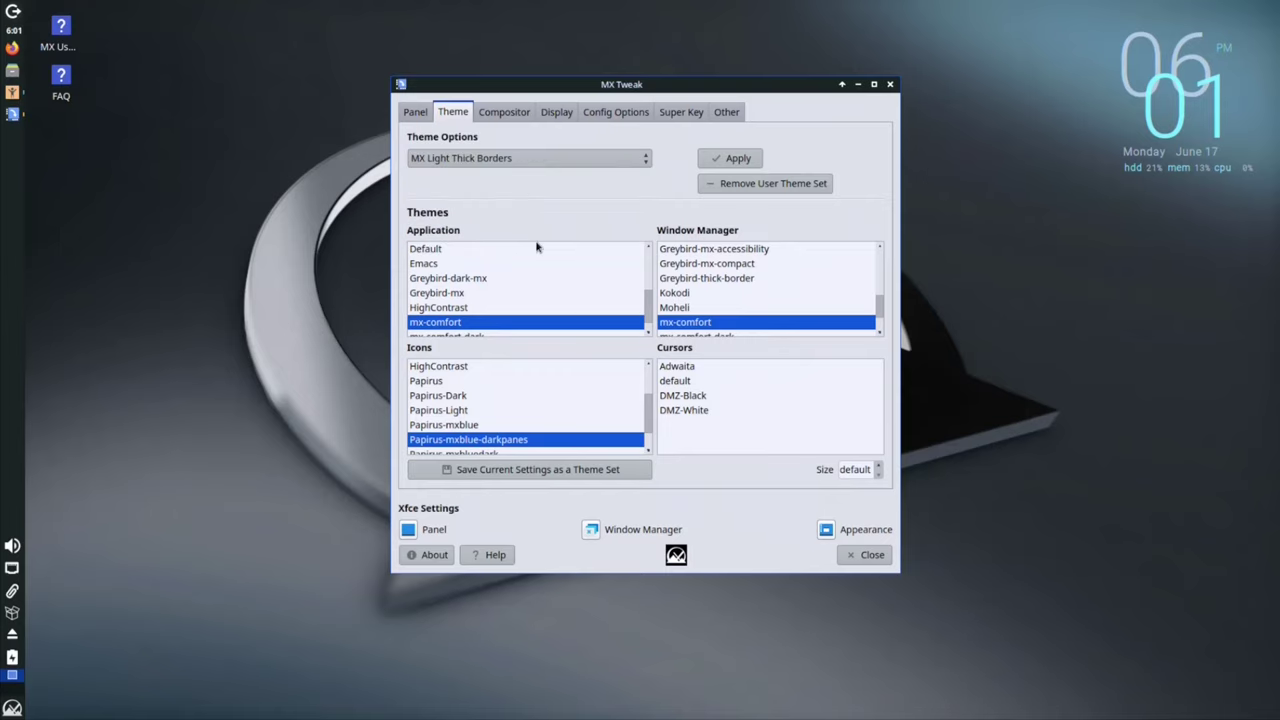
click(530, 160)
click(528, 162)
click(729, 158)
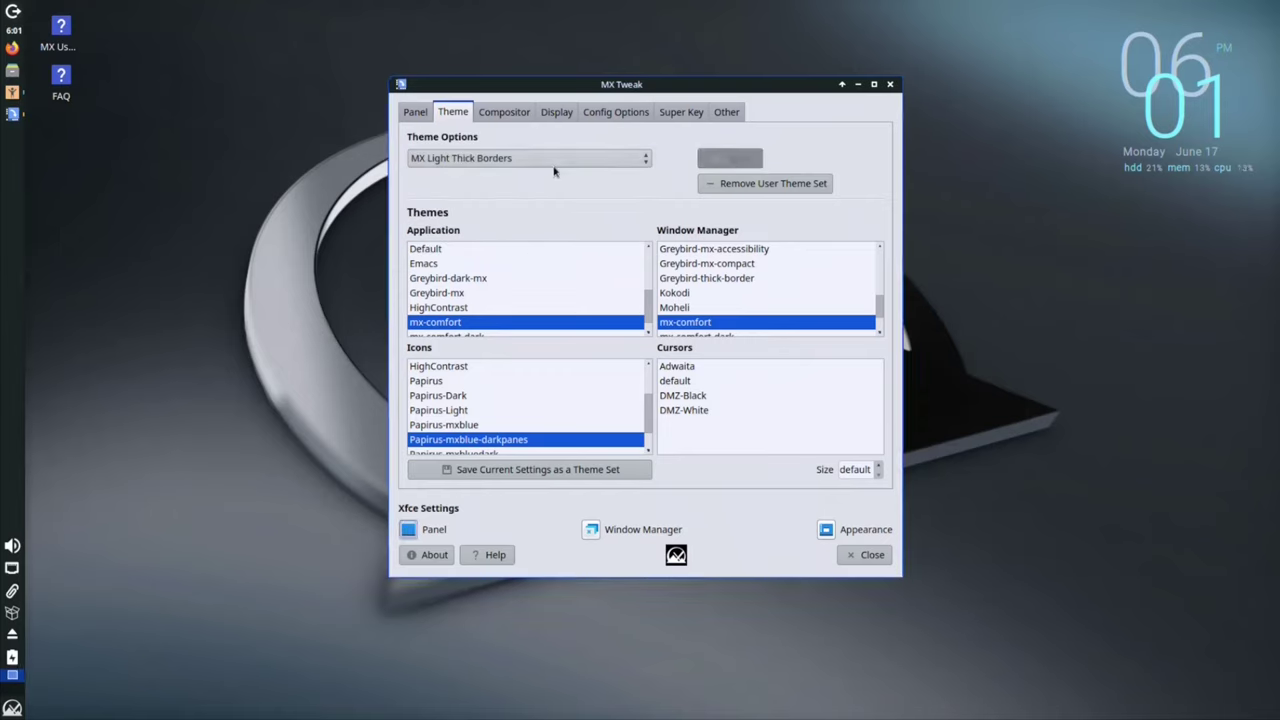
click(553, 163)
click(470, 60)
click(729, 158)
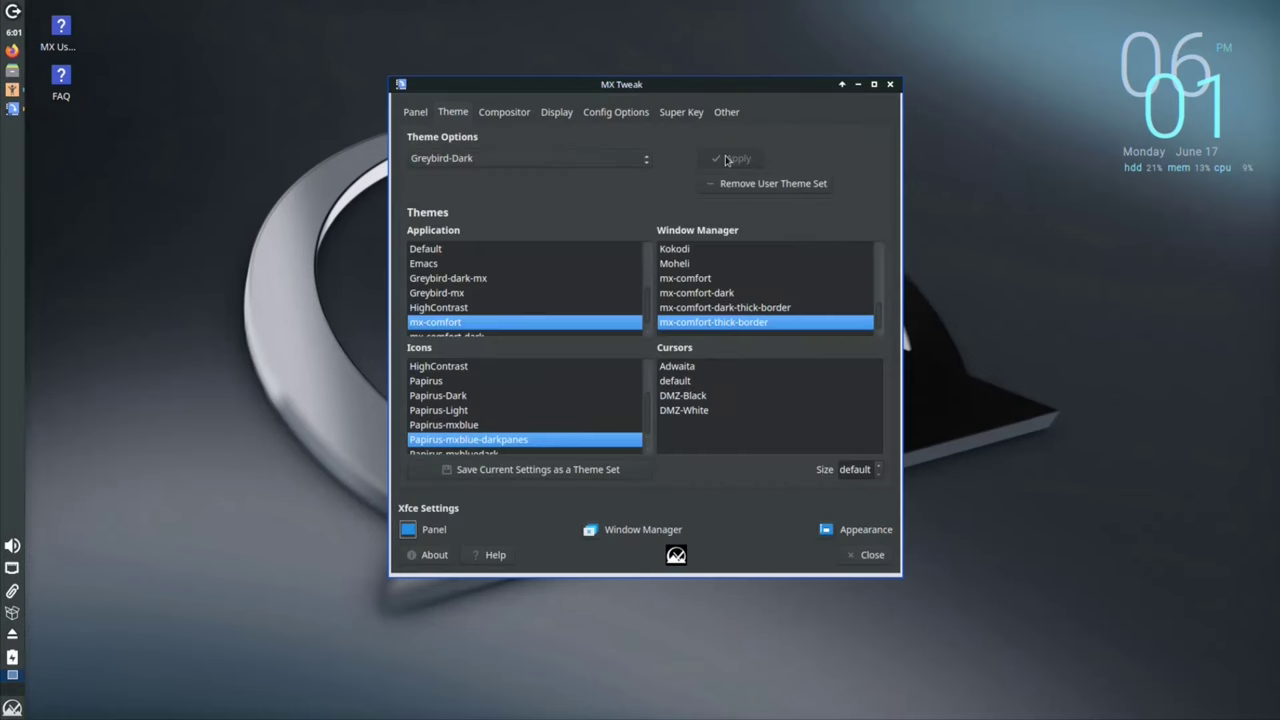
click(505, 157)
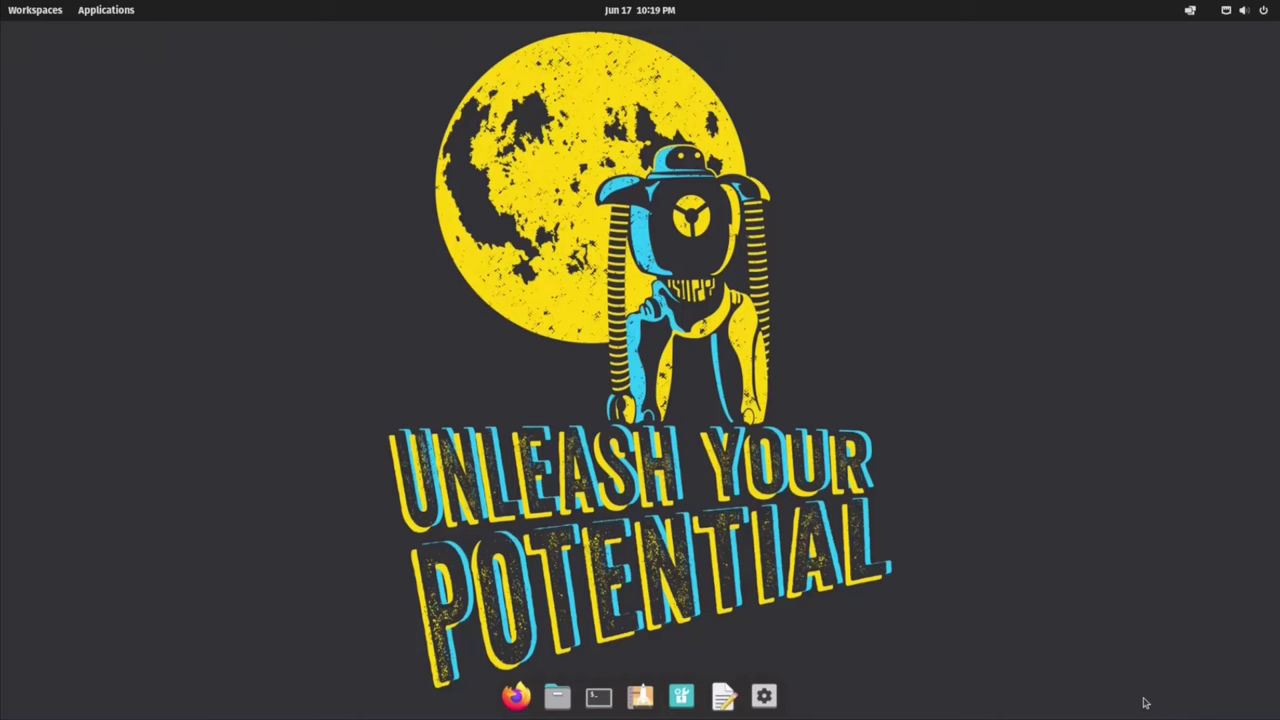
Step: View system details in Settings, run neofetch in a terminal, and search for and open Firefox
click(762, 697)
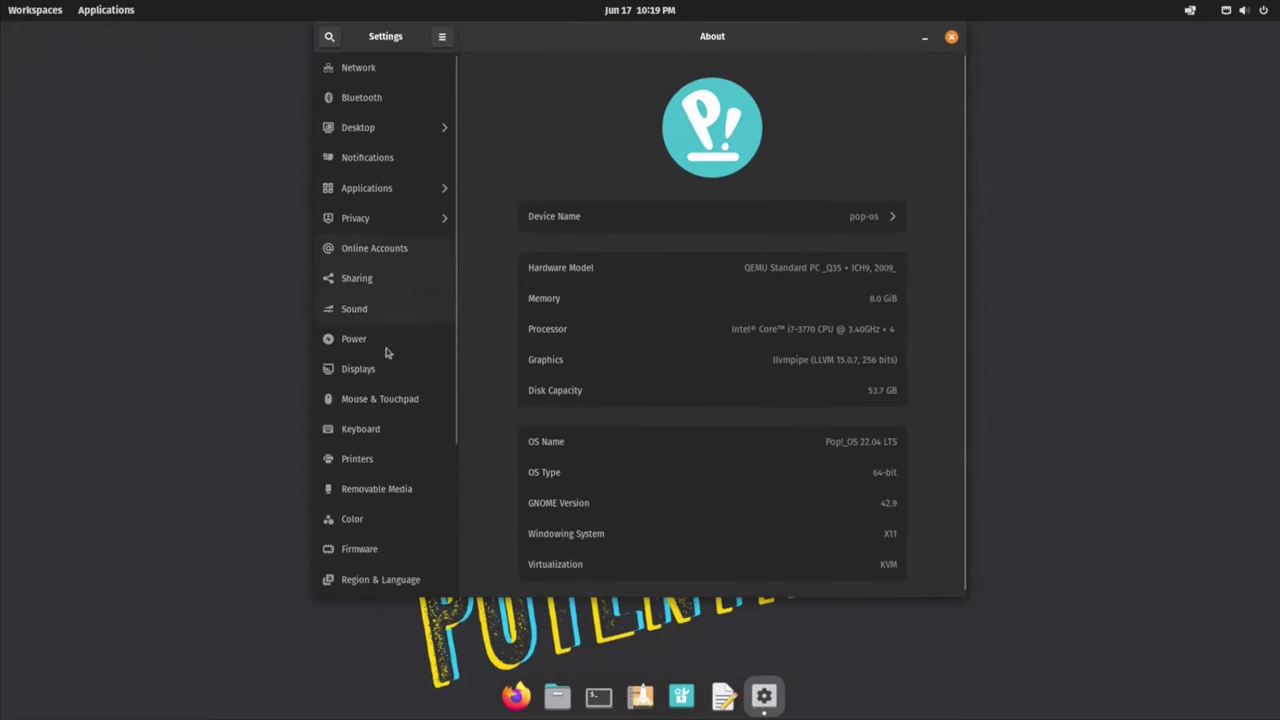
click(951, 37)
key(ctrl+alt+t)
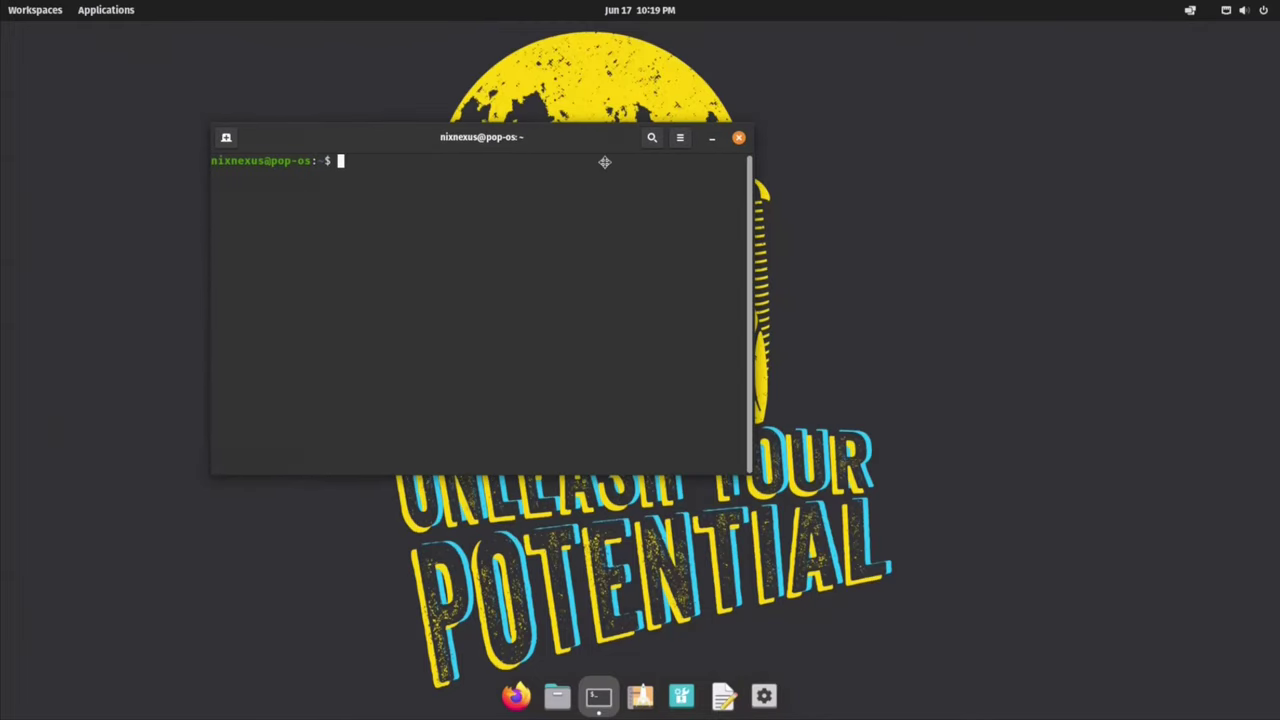
text(neofetch)
key(Return)
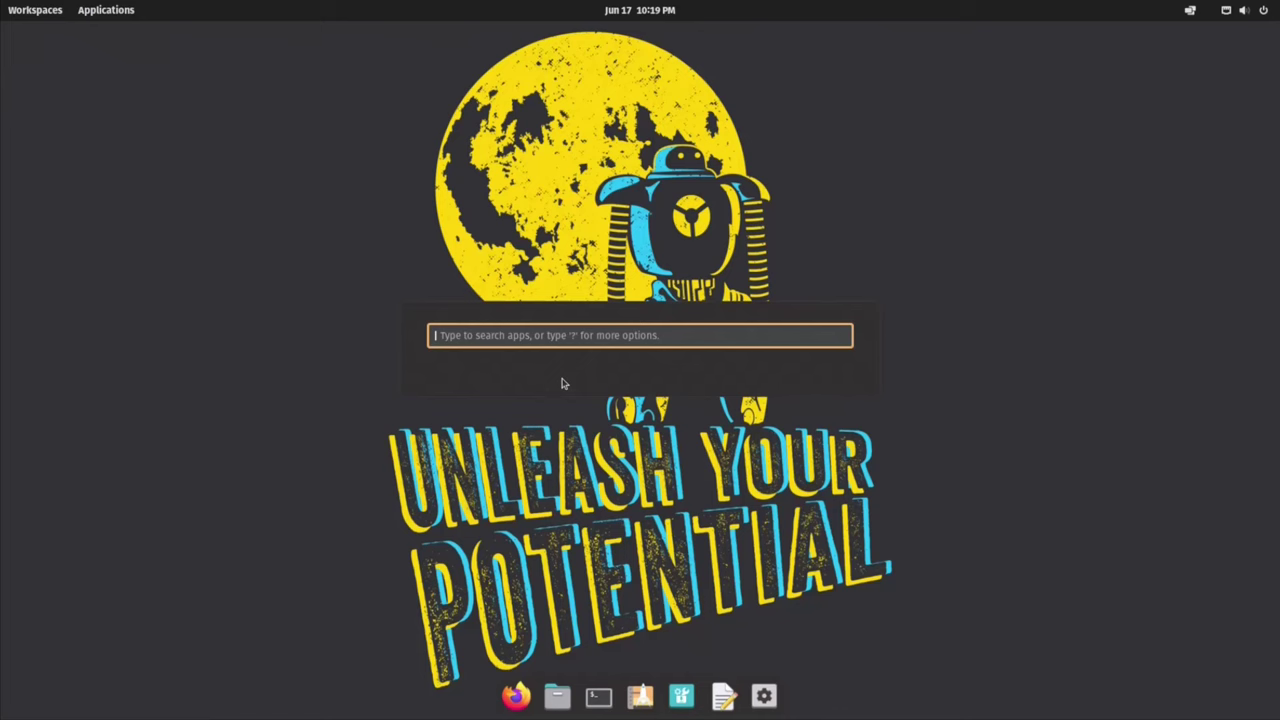
text(fire)
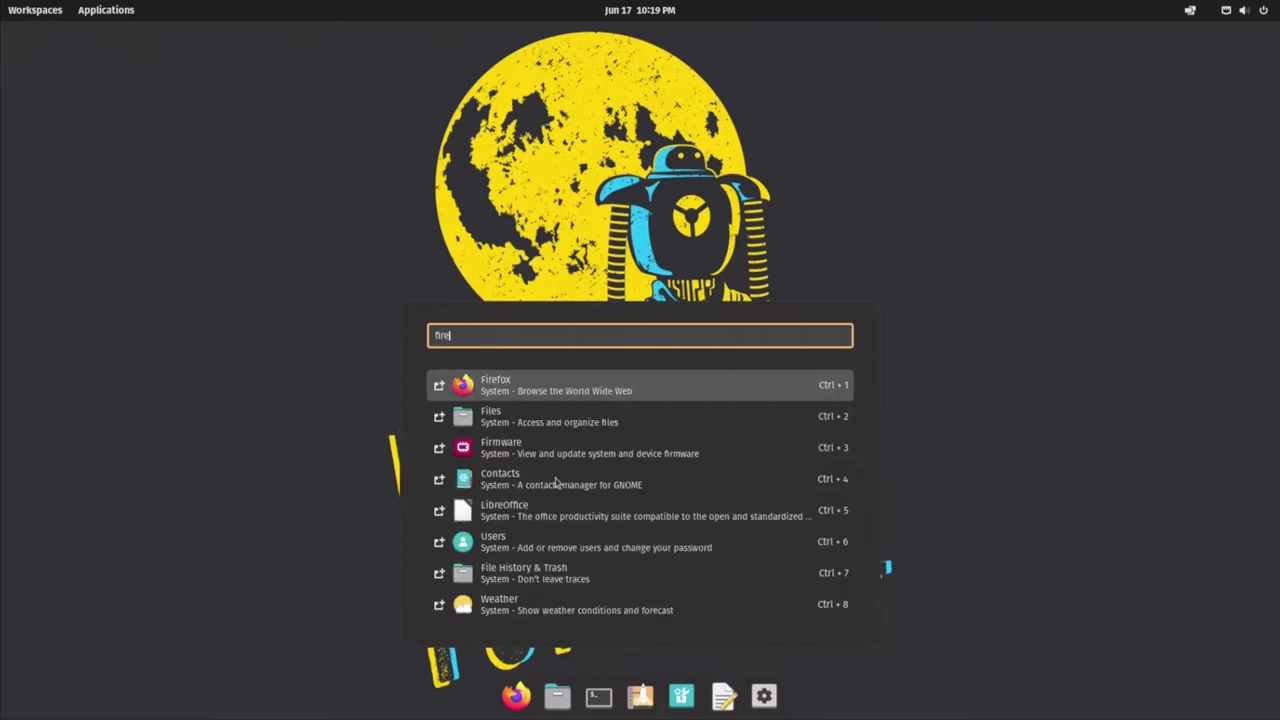
key(Return)
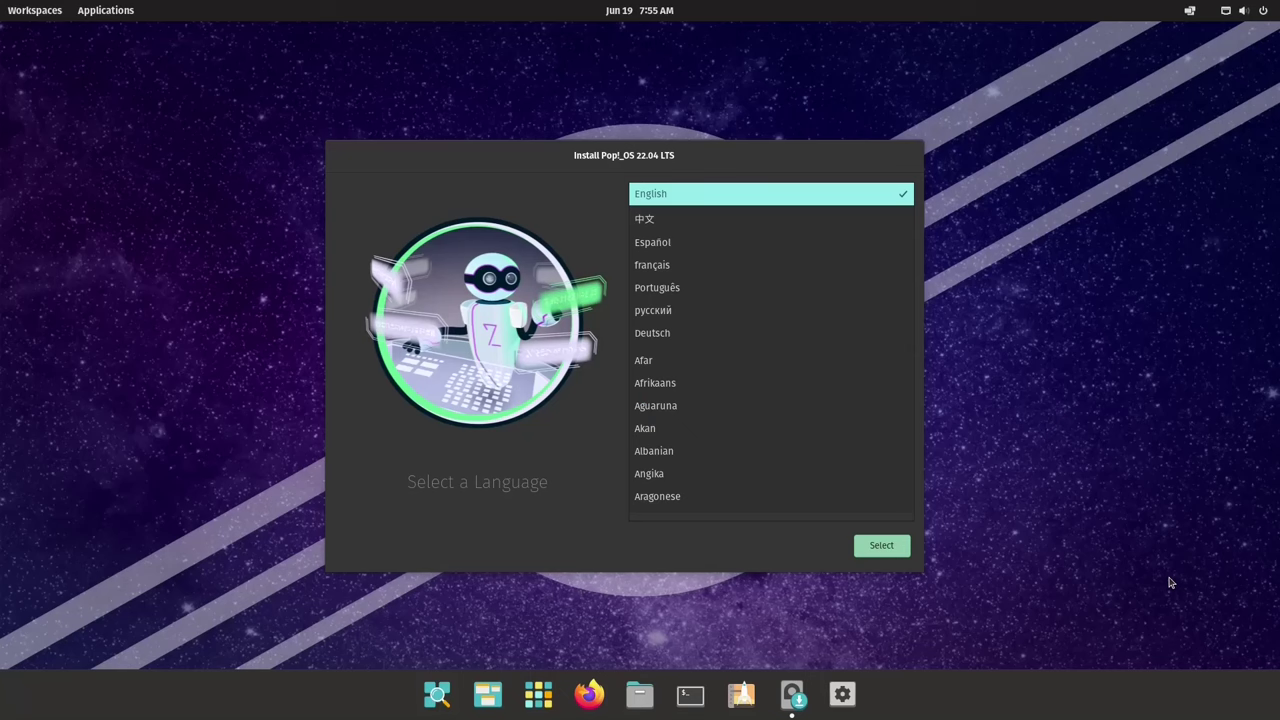
Step: Choose English and the default keyboard, then clean-install onto the Virtio Block Device drive
key(Return)
click(903, 553)
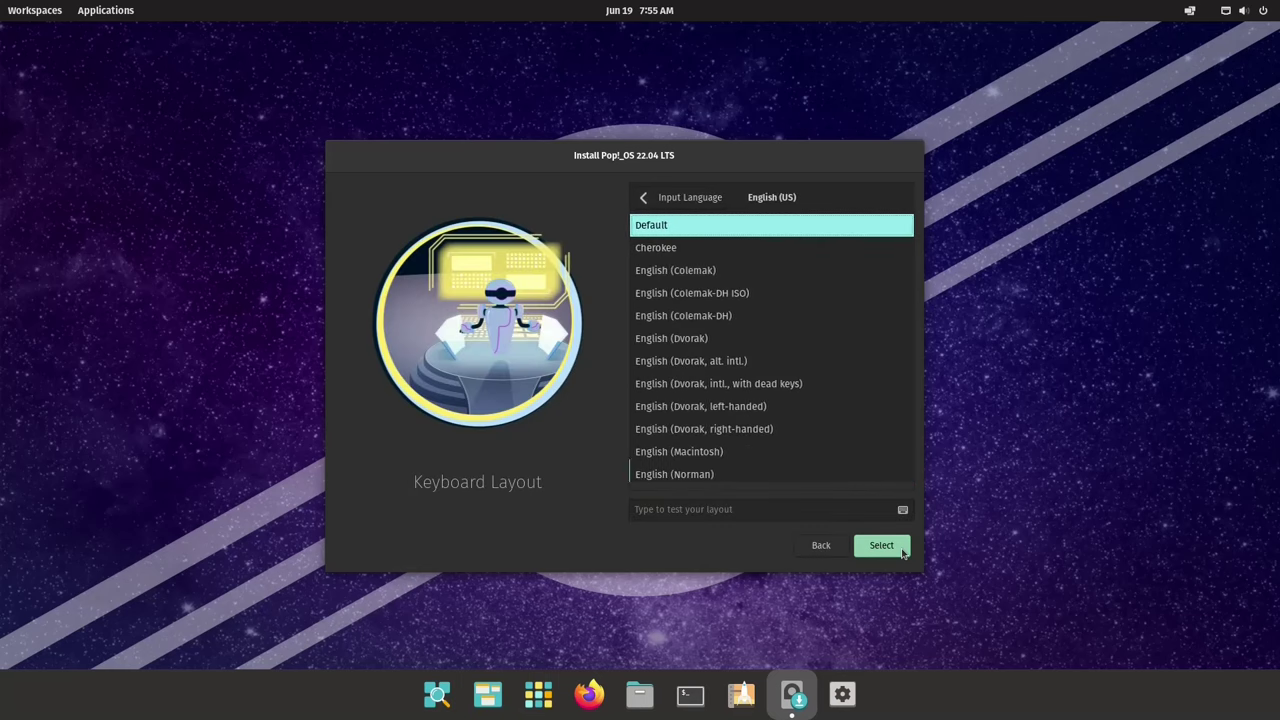
click(903, 553)
click(884, 546)
click(749, 374)
click(876, 547)
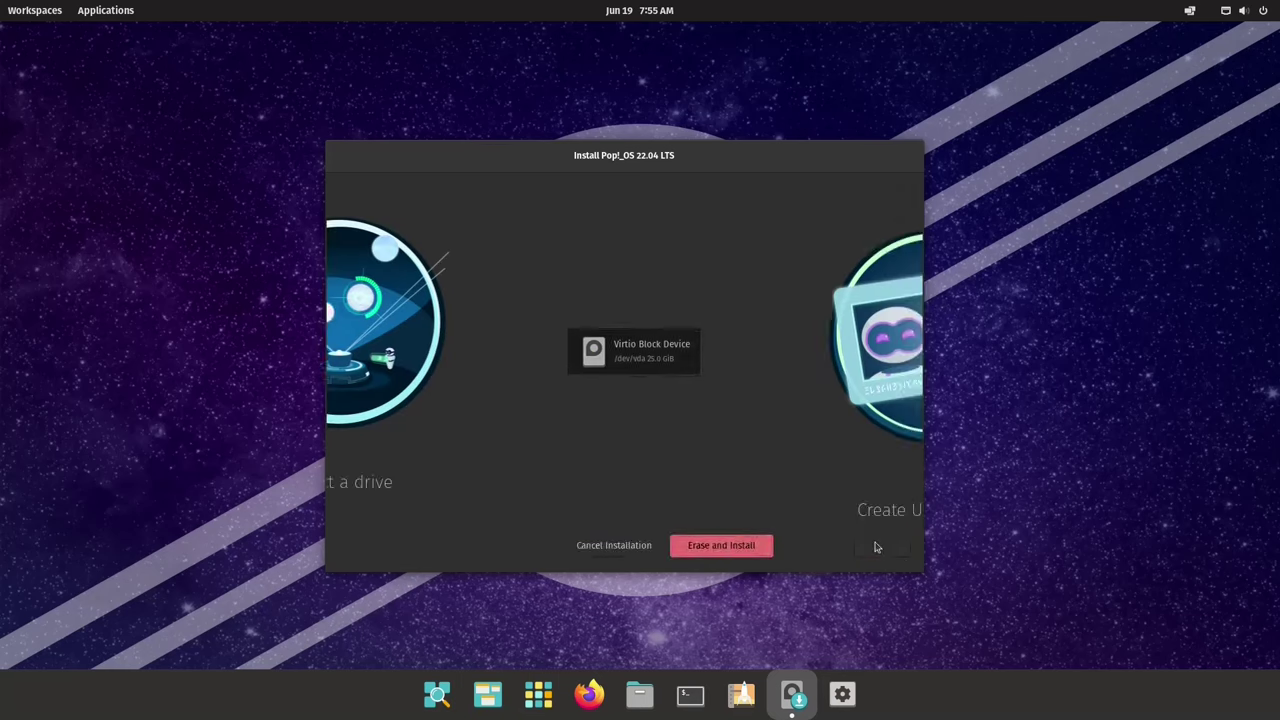
Step: Enter the user's name and a confirmed password, then encrypt the drive to begin installation
text(Nicholas_T)
click(882, 548)
text(pop)
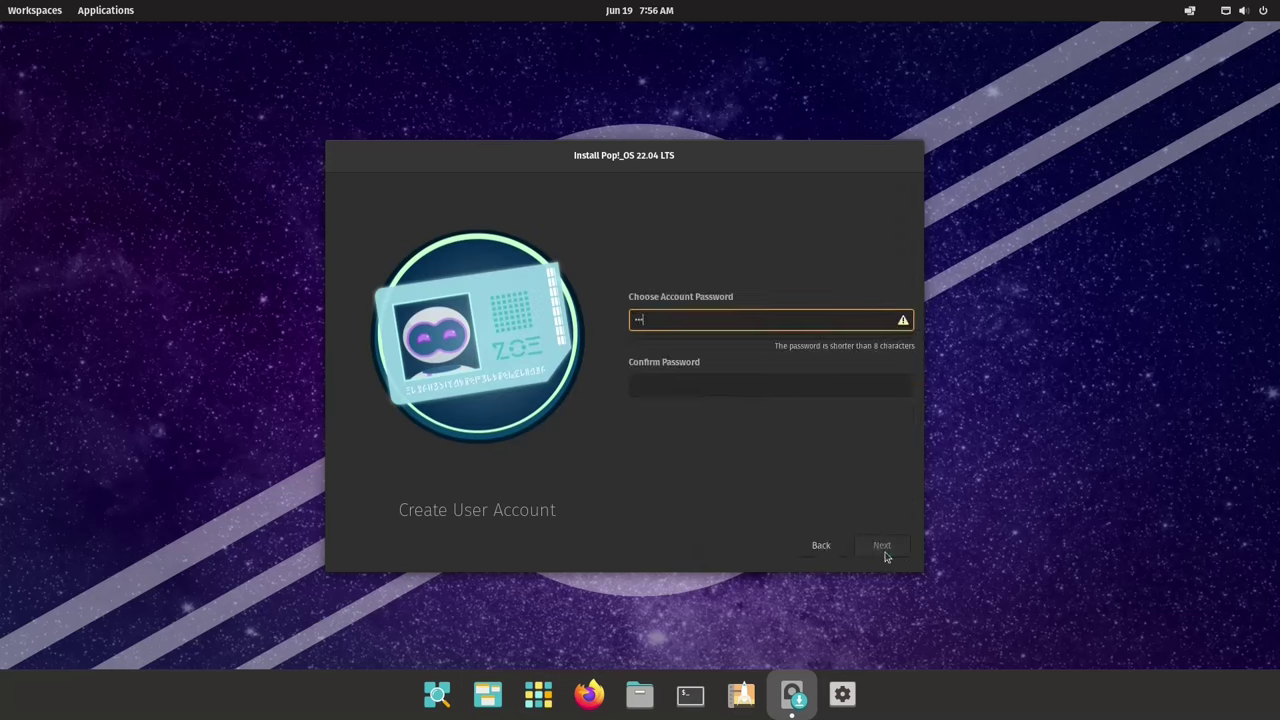
key(Tab)
text(pop)
click(885, 557)
click(885, 557)
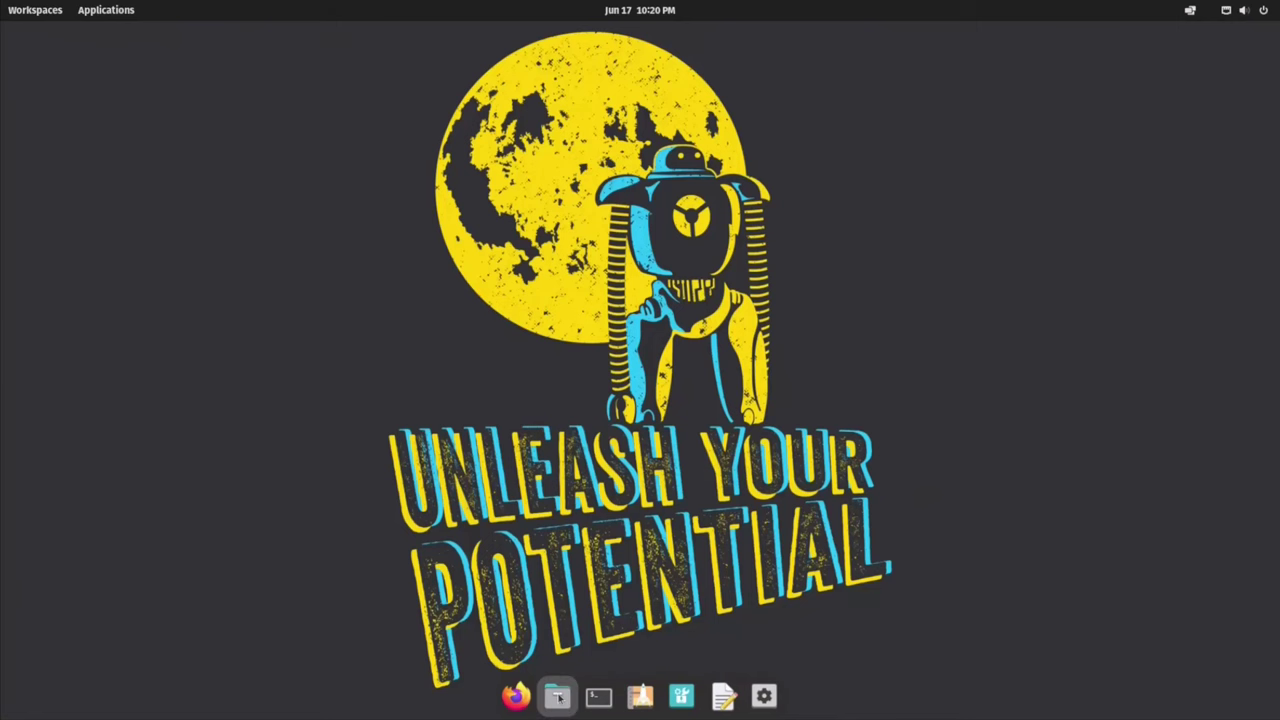
Step: Browse the Office and System folders in the applications library
click(106, 10)
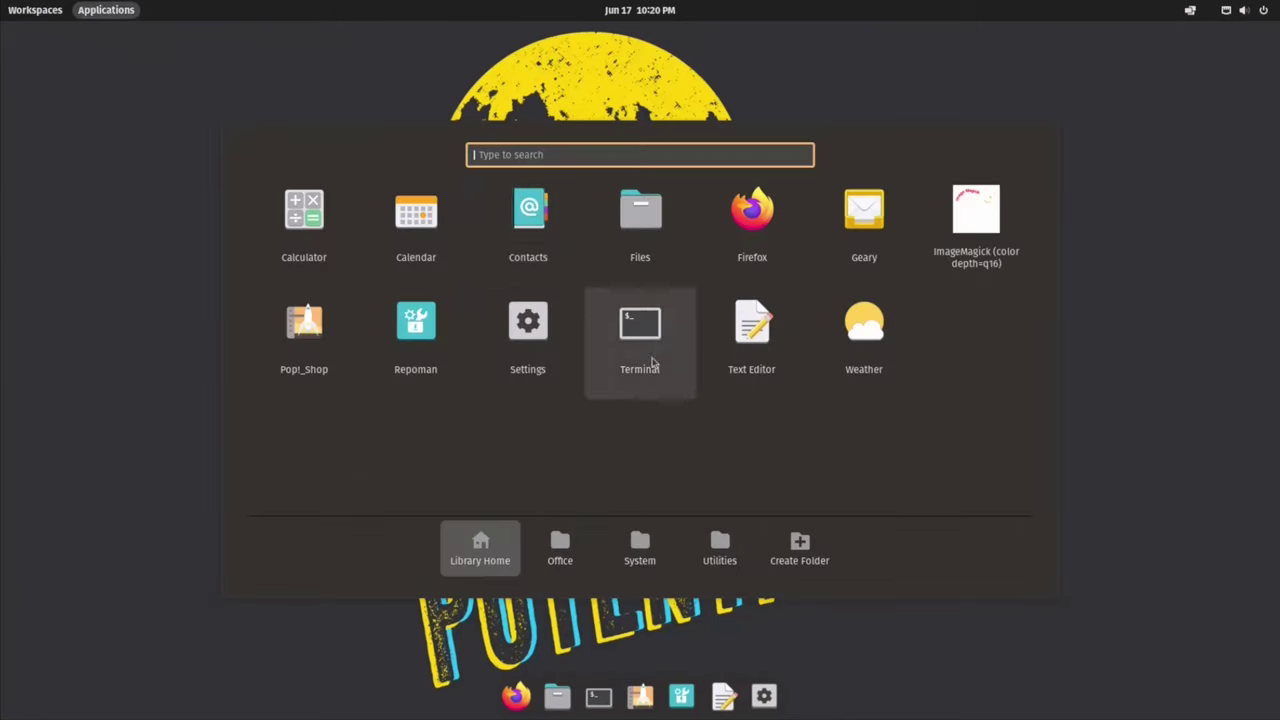
click(572, 548)
click(628, 543)
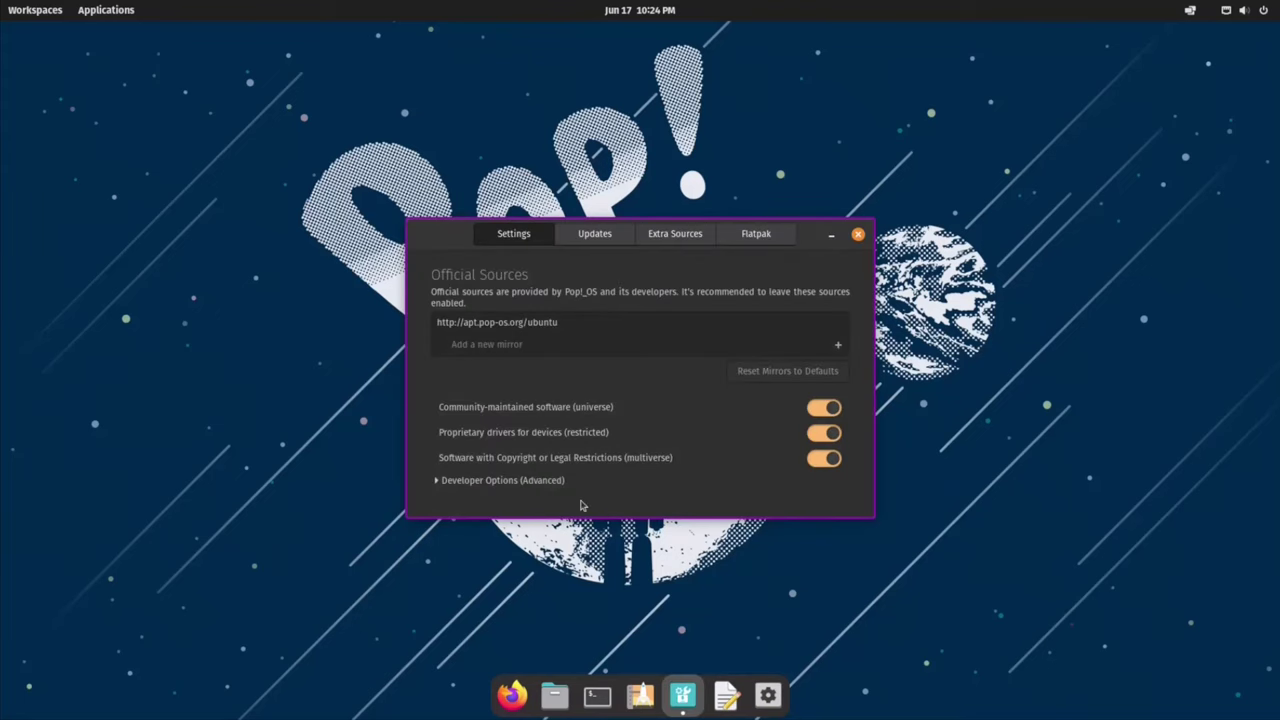
Step: Check Repoman's Updates, Extra Sources and Flatpak tabs and select the Flathub source
click(594, 235)
click(672, 237)
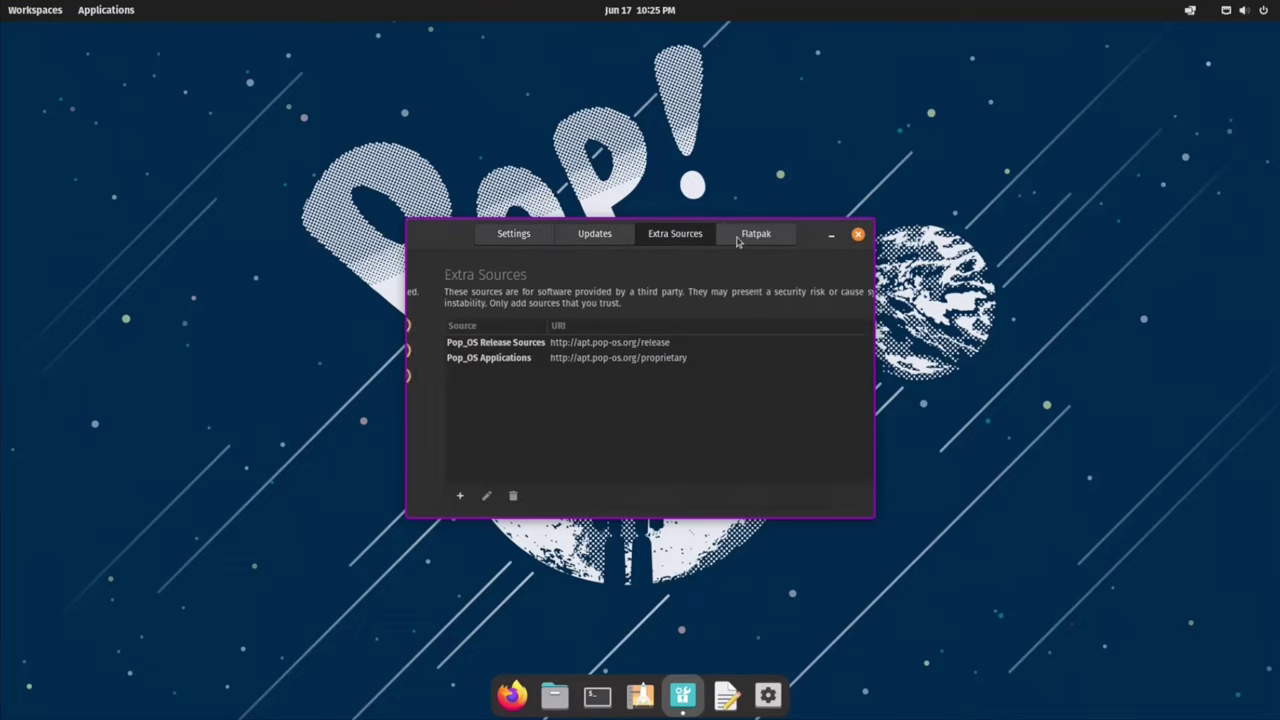
click(756, 236)
click(543, 349)
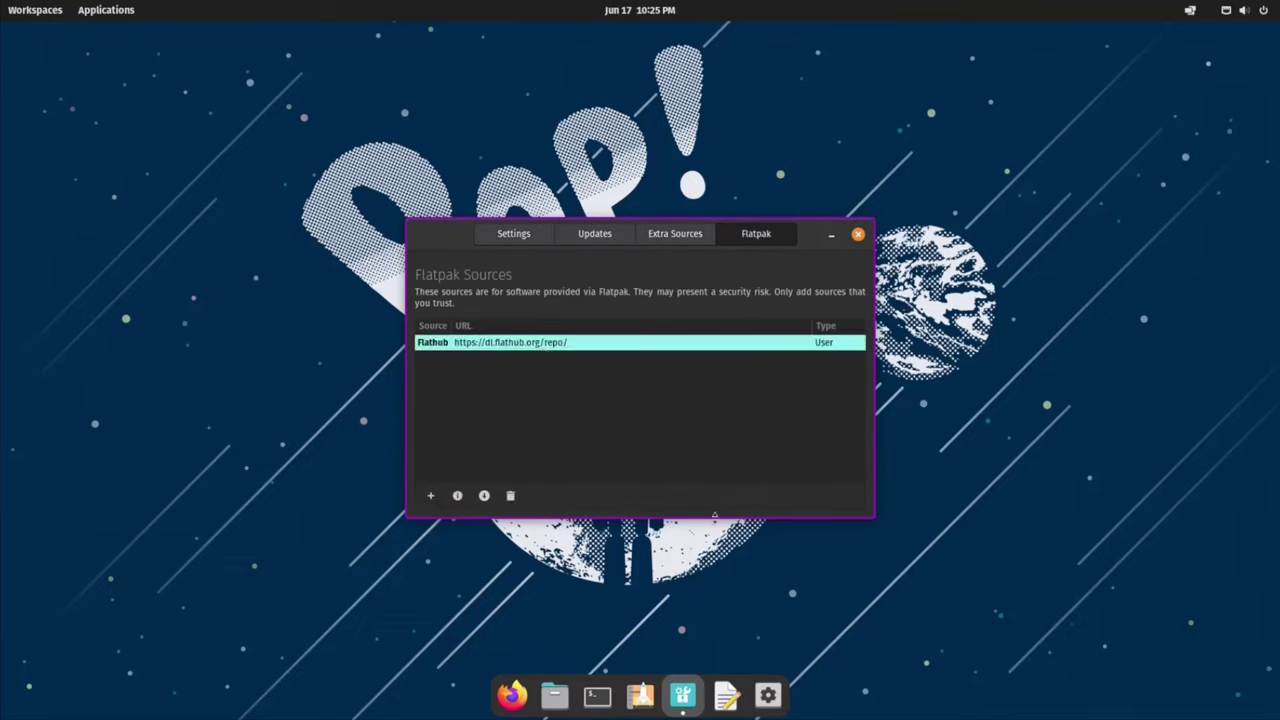
Step: Open Firefox and a terminal, and turn on Tile Windows from the top-bar tiling menu
click(858, 235)
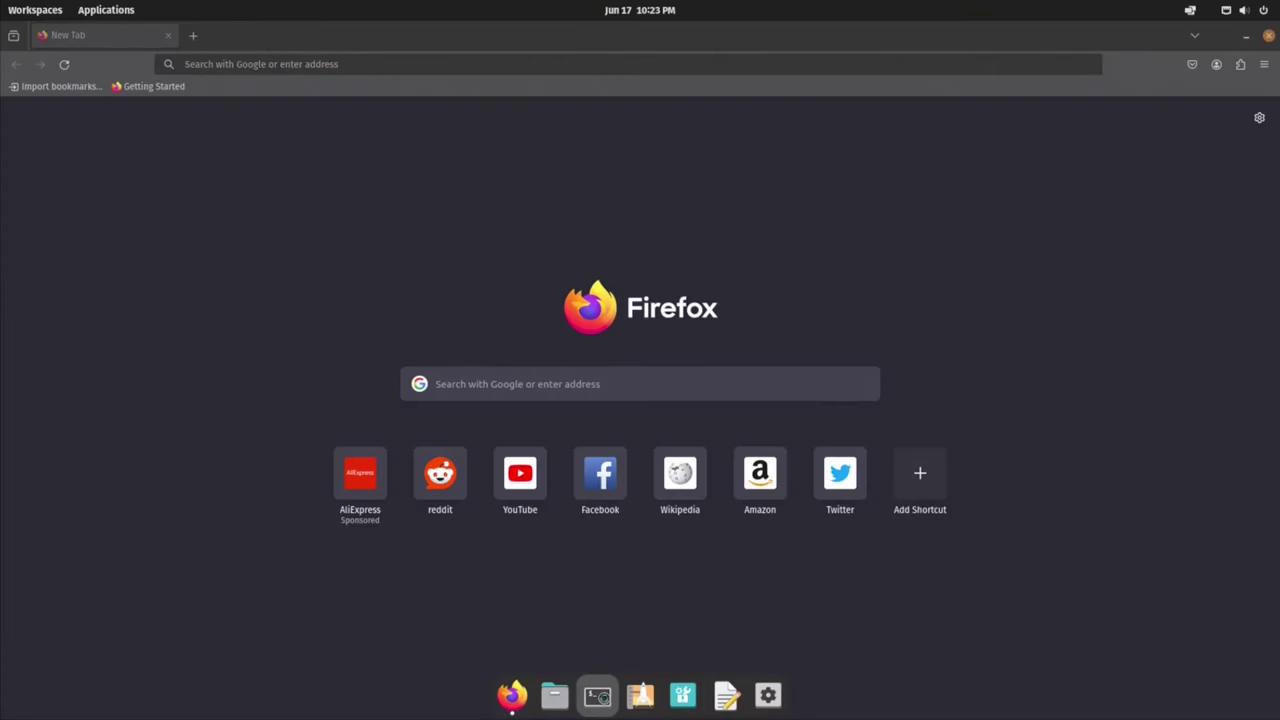
click(597, 695)
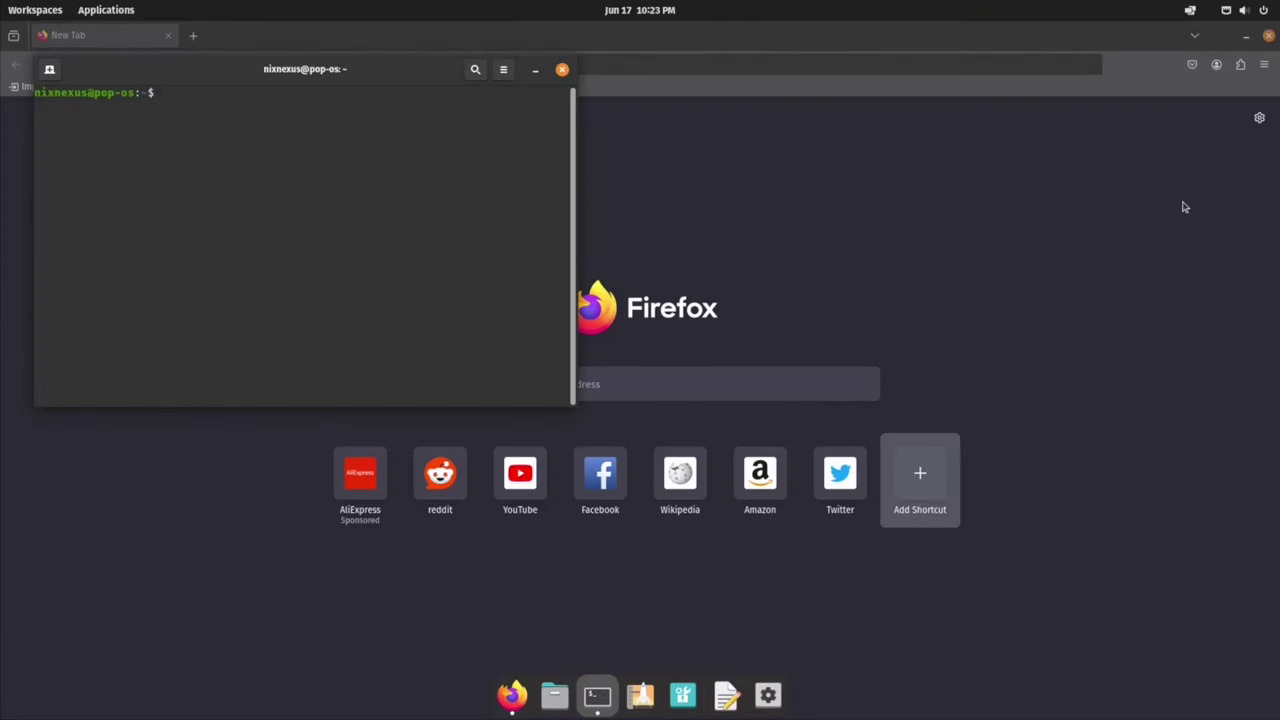
click(1195, 10)
click(1200, 12)
click(1225, 10)
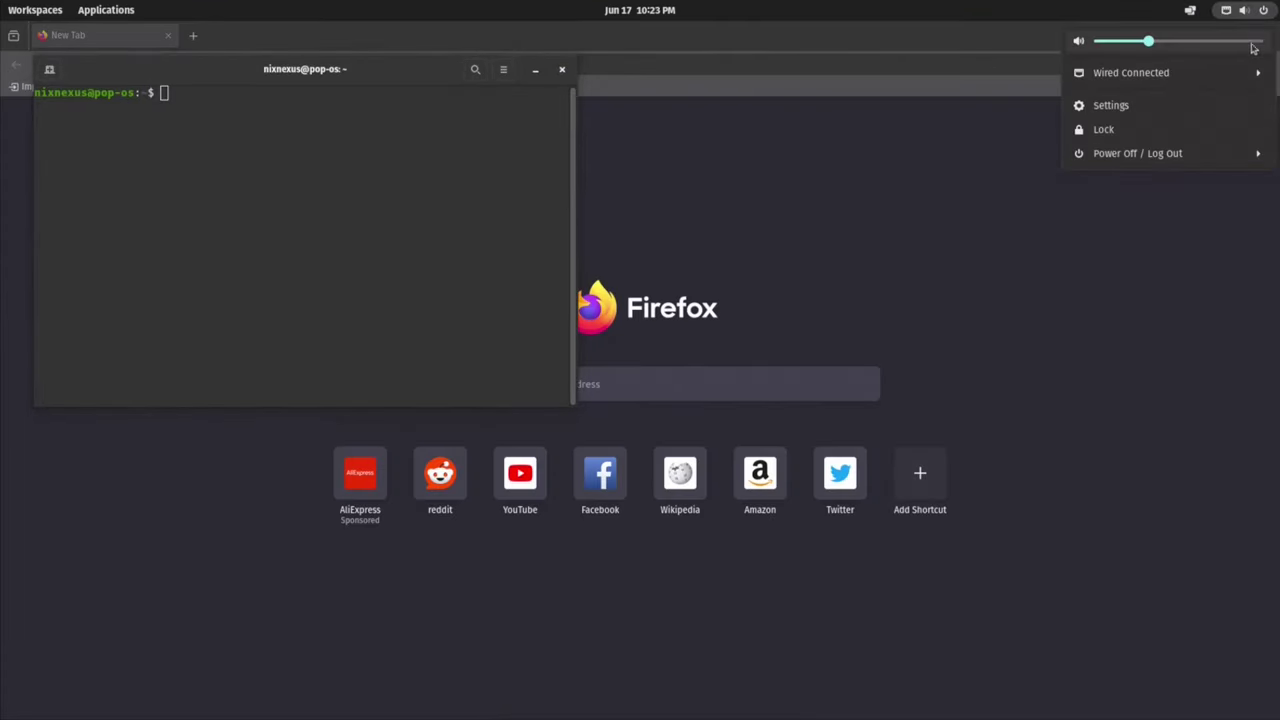
mouse_move(1190, 10)
click(1180, 42)
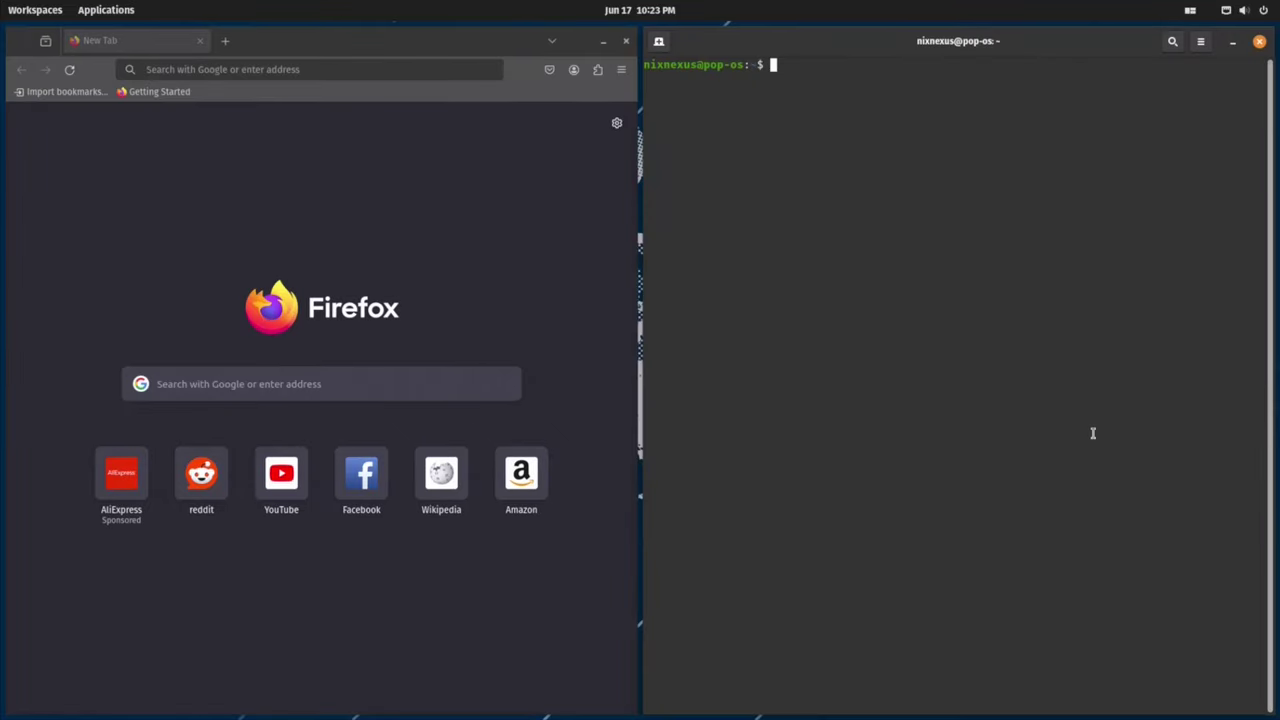
Step: Launch Text Editor by searching 'text', then Calculator by searching 'calc'
key(super)
text(text)
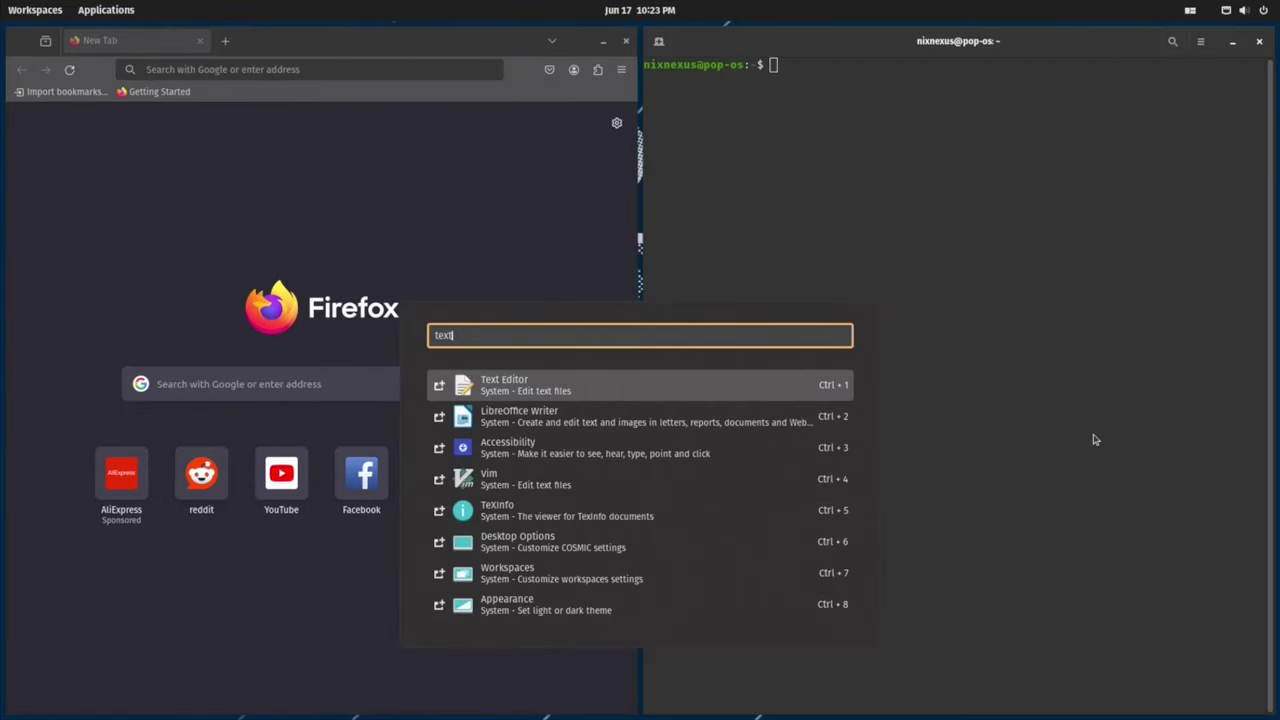
key(Escape)
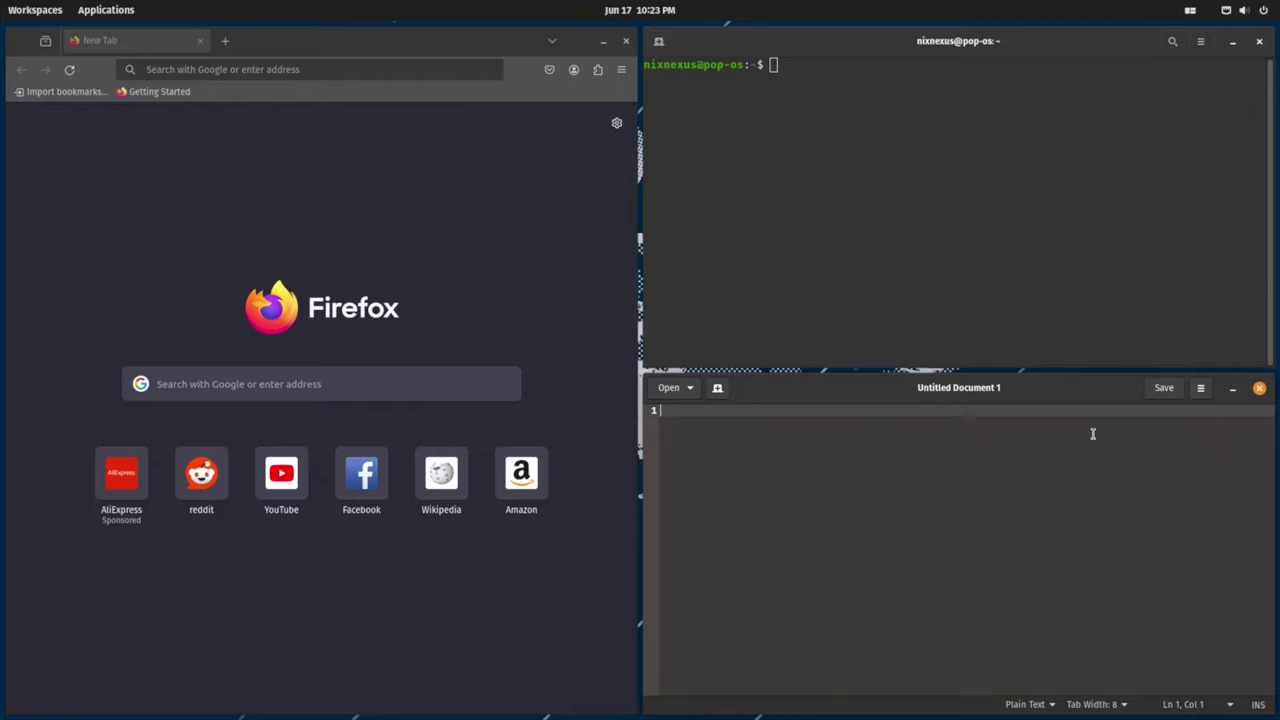
key(super)
text(calc)
key(Down)
key(Return)
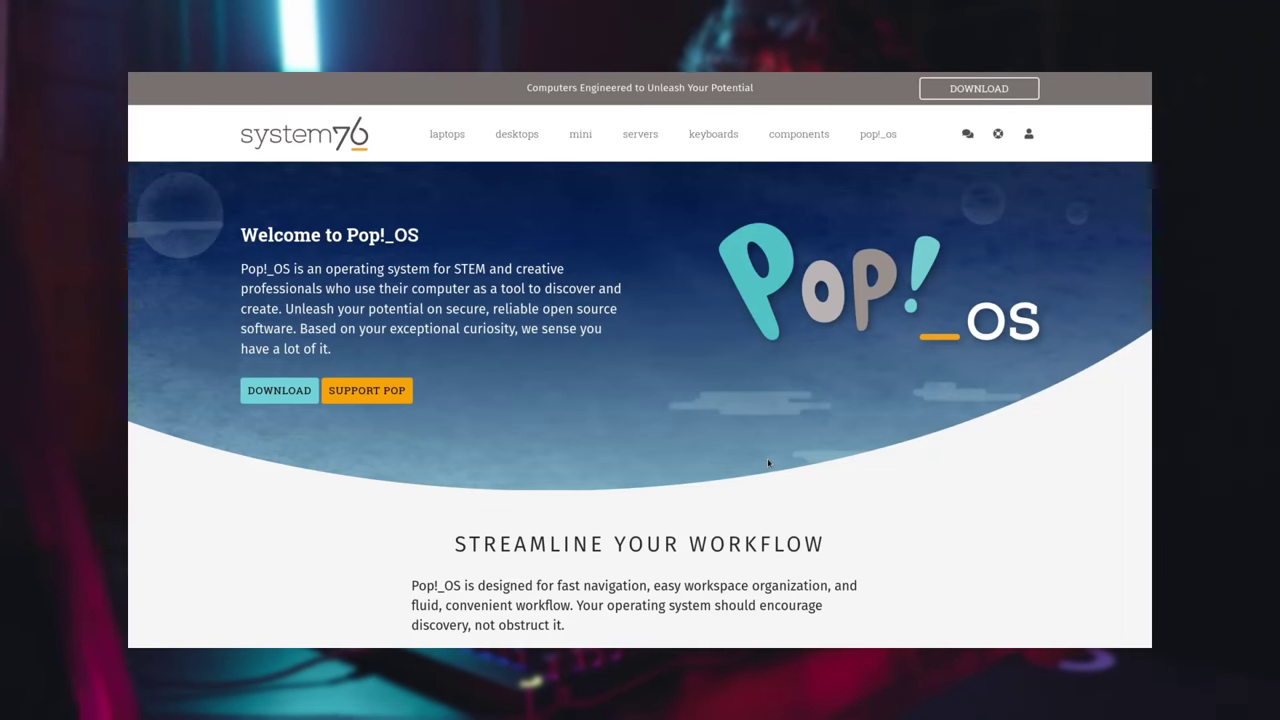
Step: Bring up the Pop!_OS download options with the DOWNLOAD button on the Welcome page
click(275, 396)
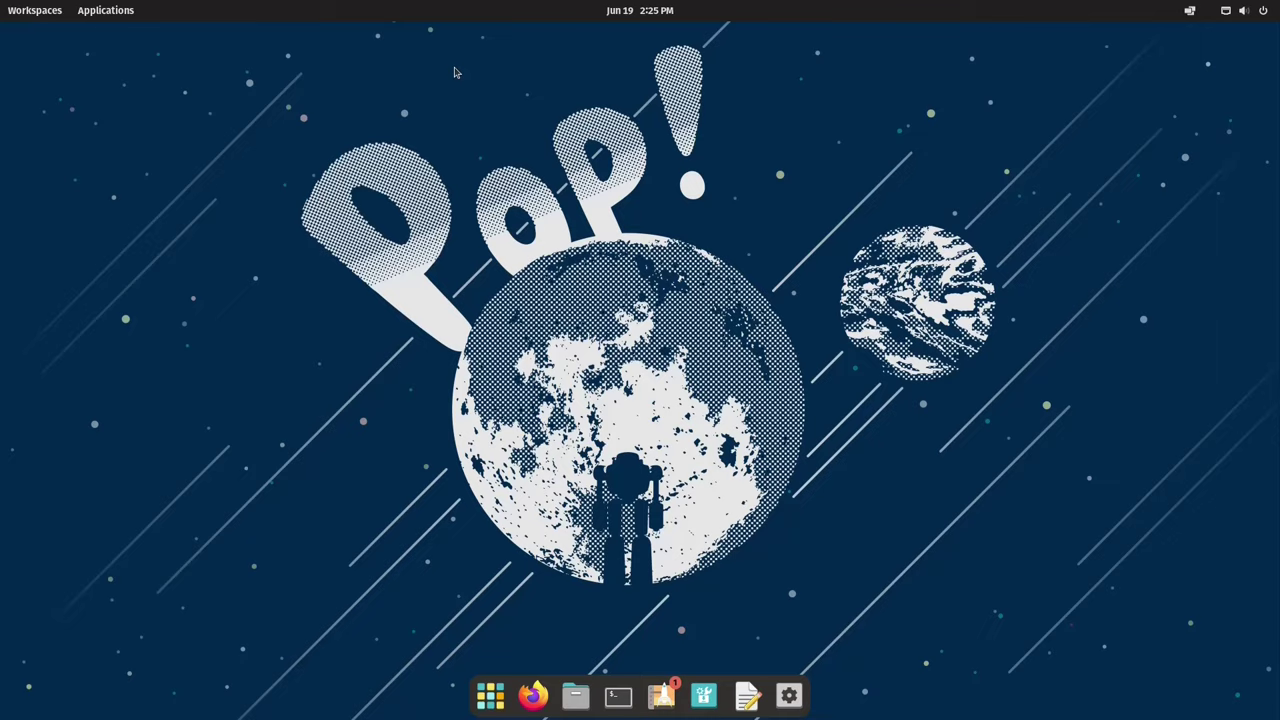
click(490, 696)
click(443, 218)
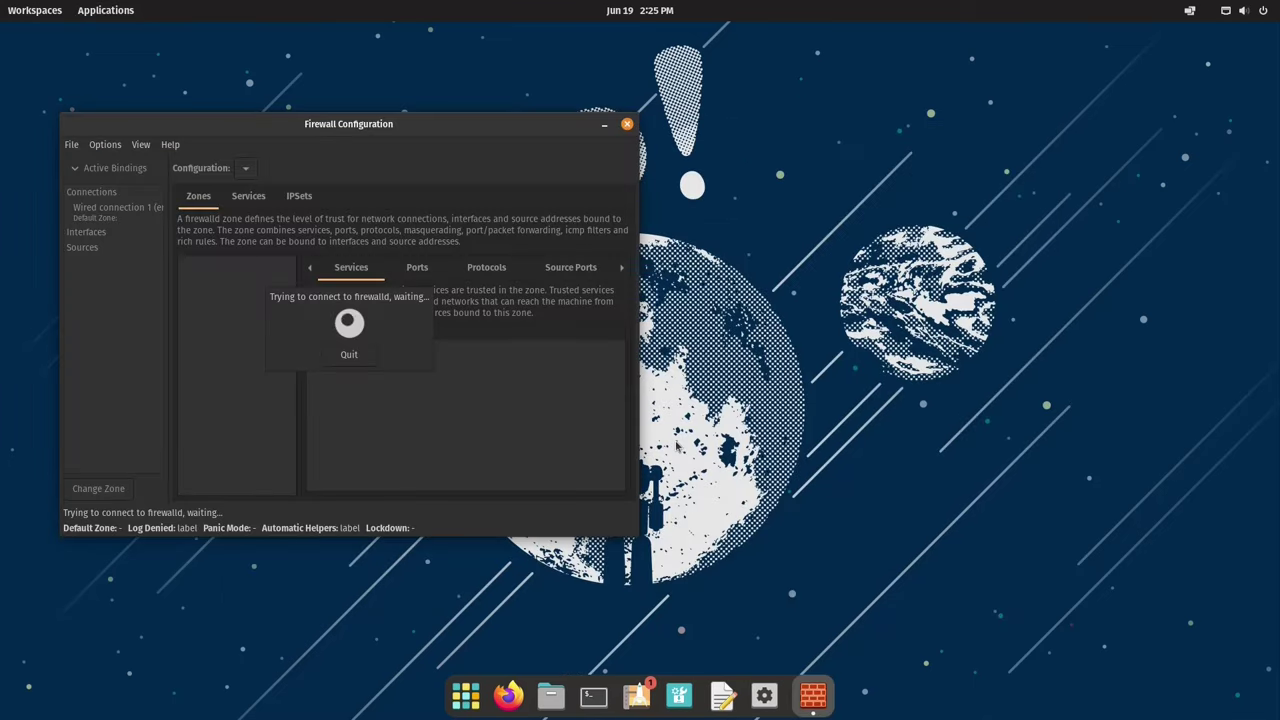
text(p)
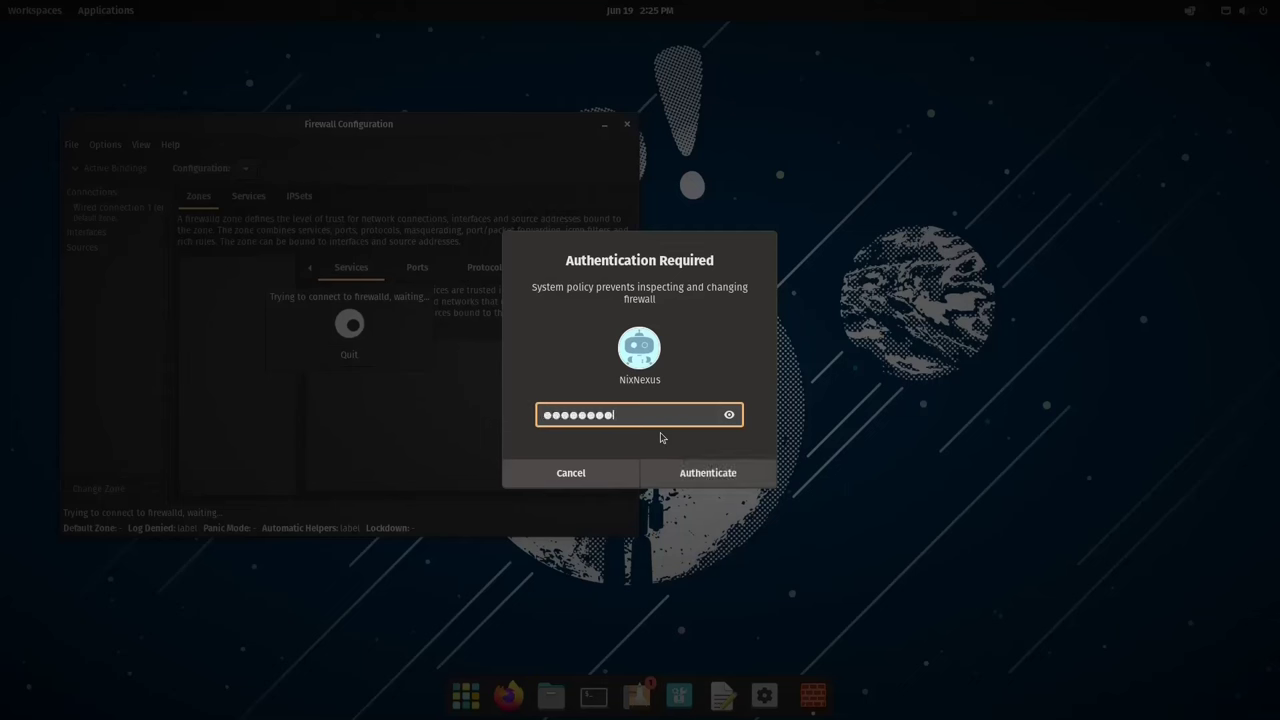
key(Return)
double_click(531, 128)
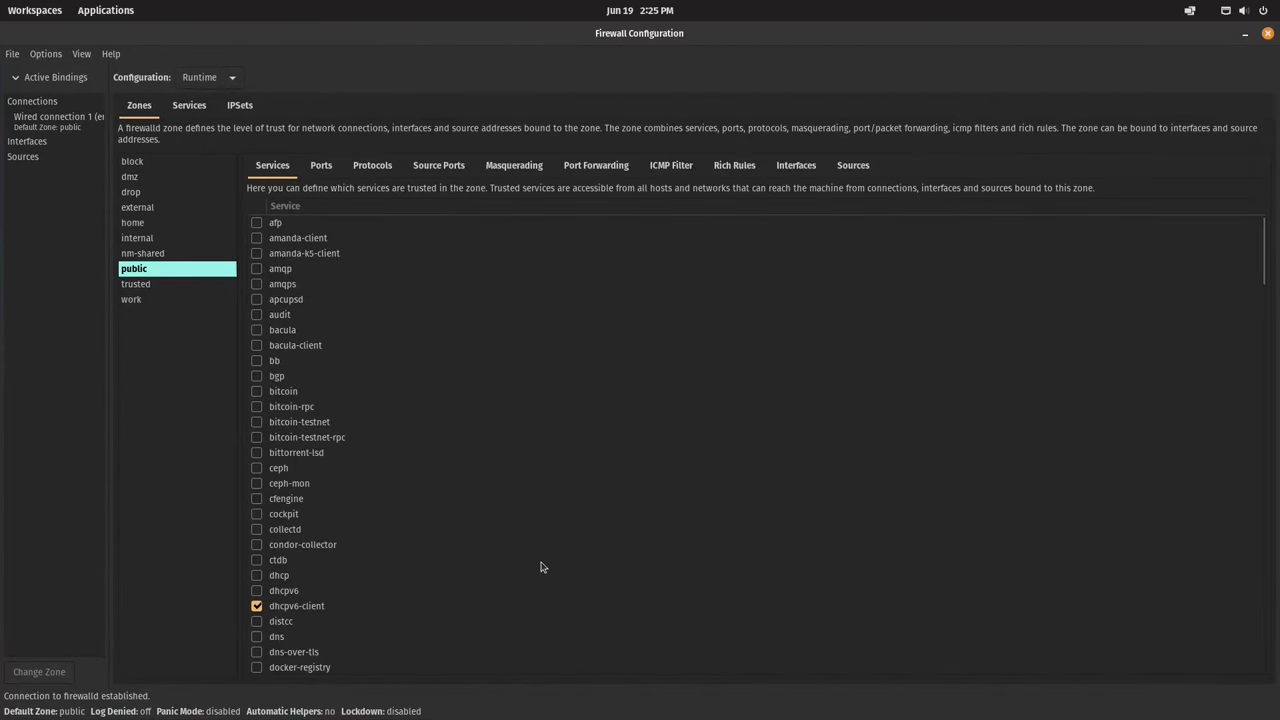
click(1267, 33)
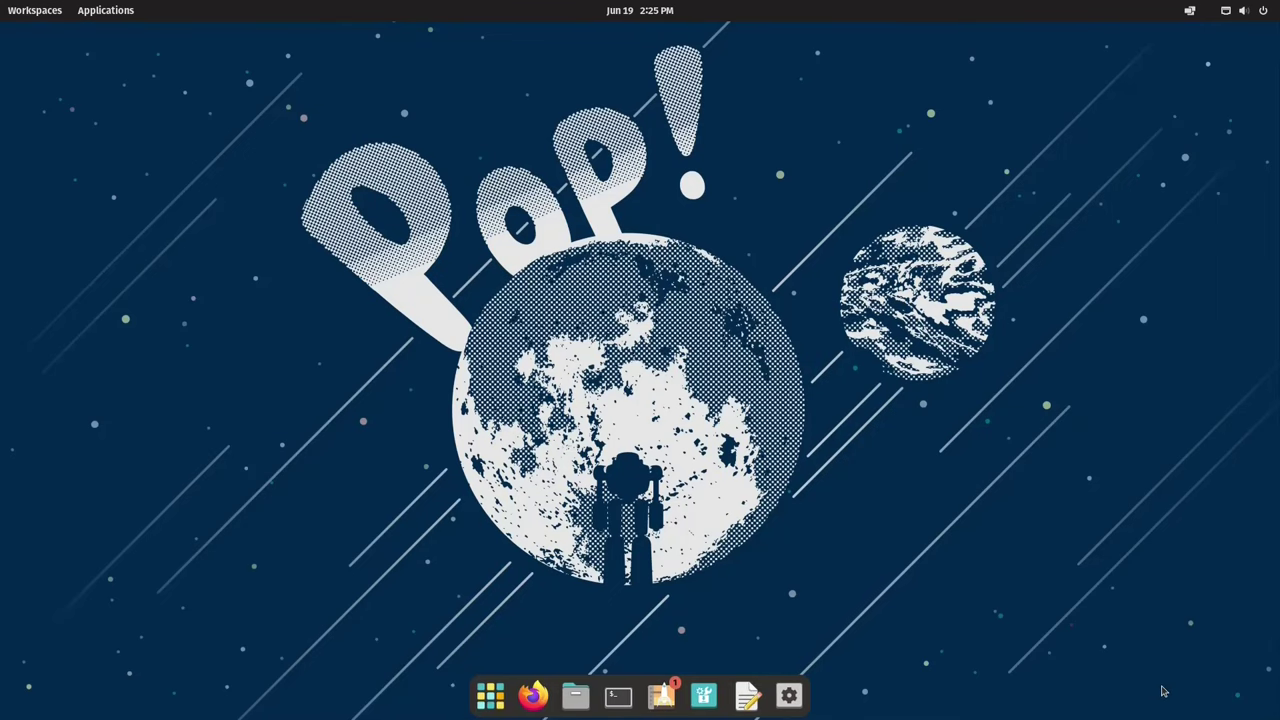
click(779, 697)
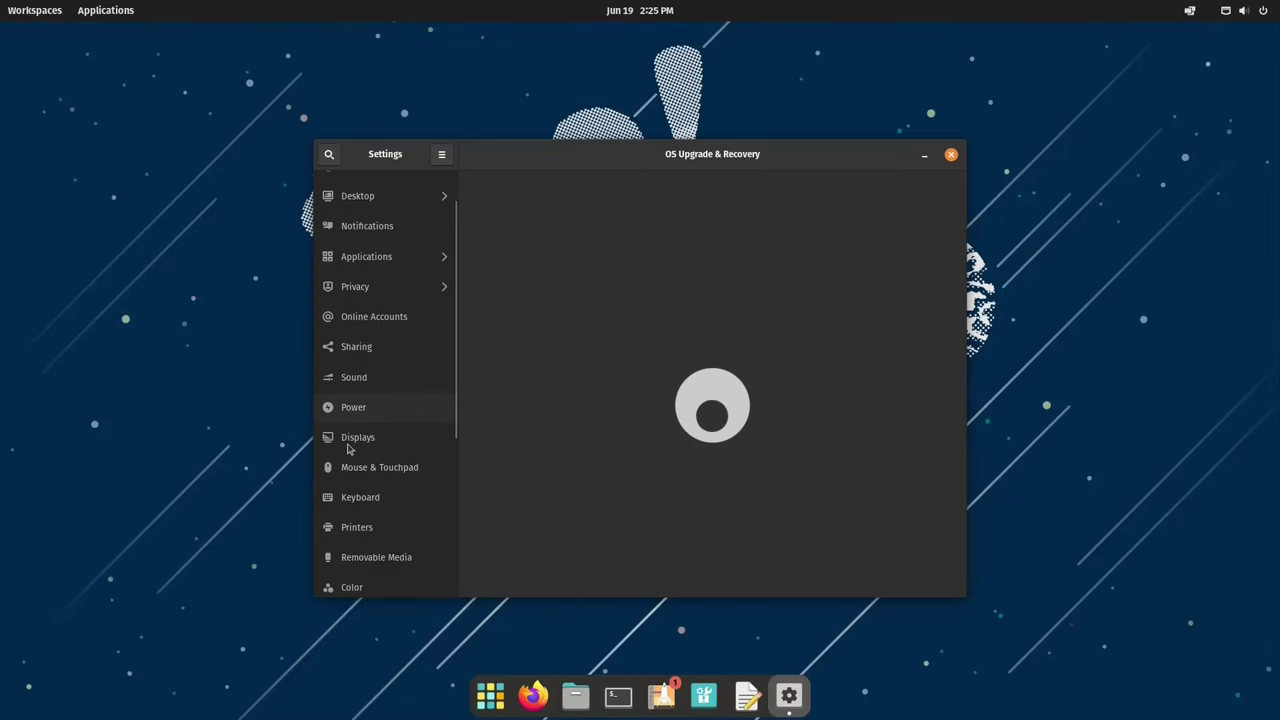
scroll(348, 449, down, 2)
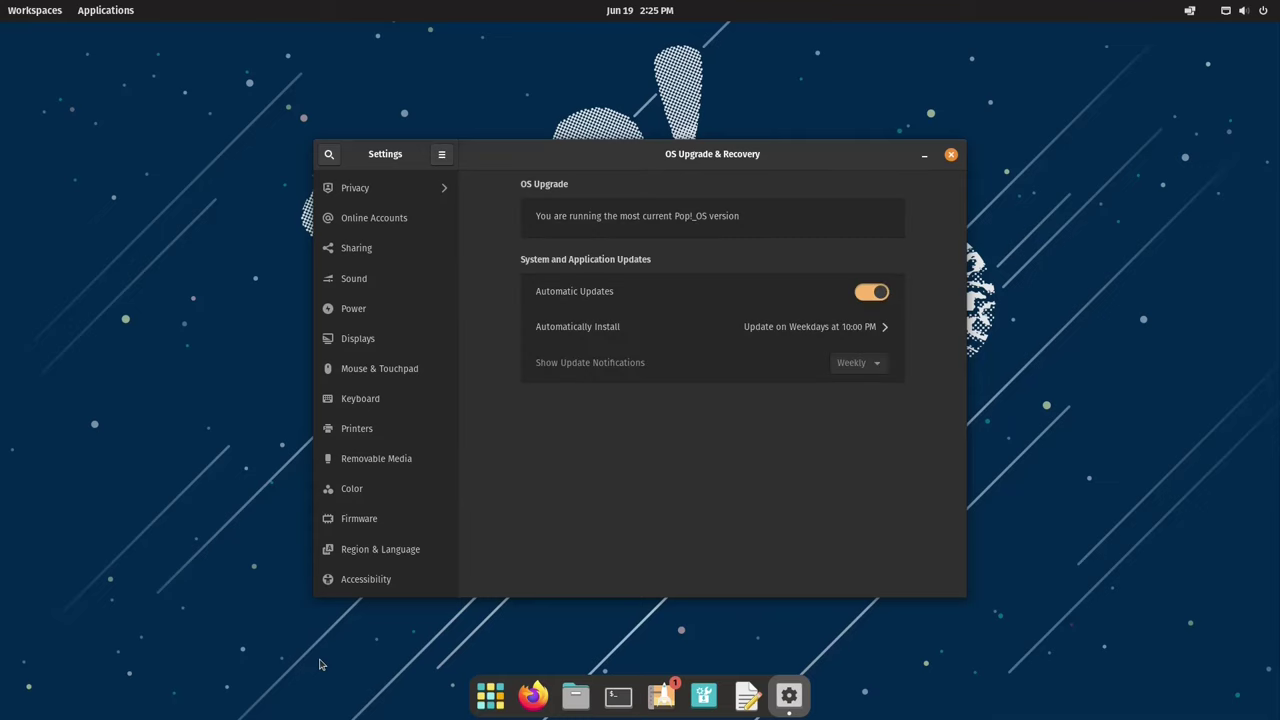
scroll(390, 558, down, 4)
scroll(393, 545, up, 5)
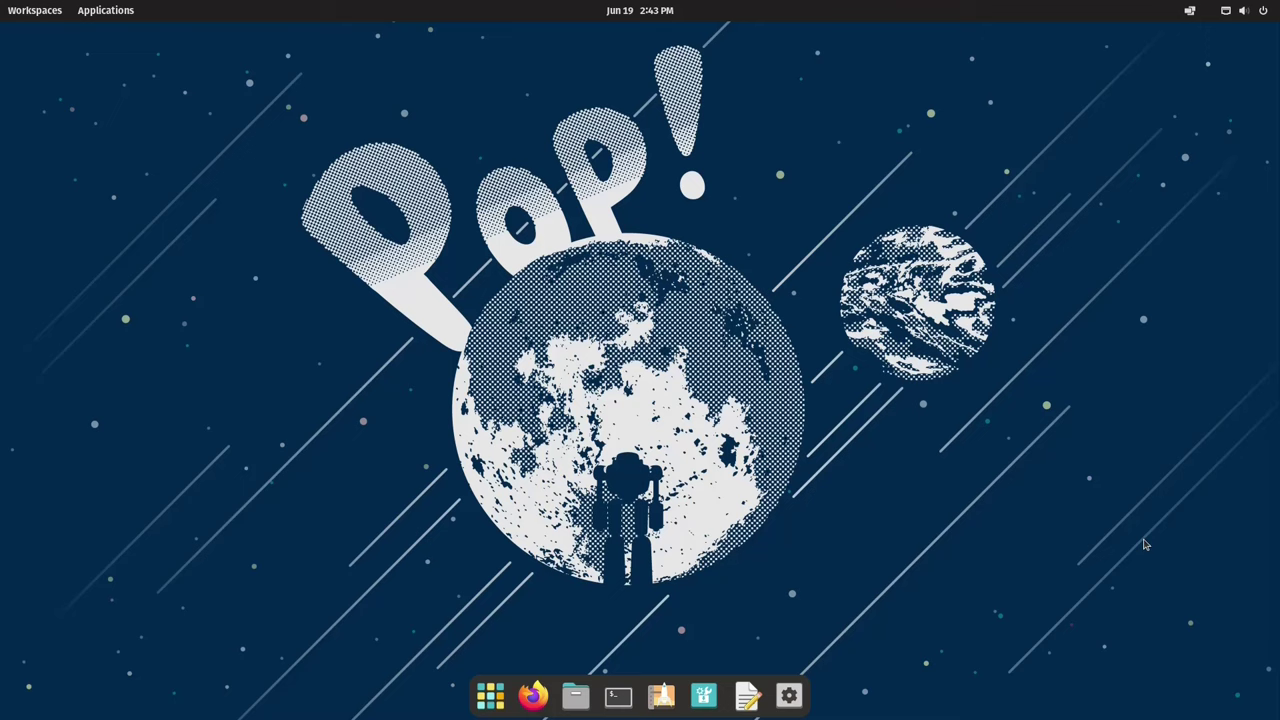
Step: Set the COSMIC picture as the wallpaper from system settings
click(789, 696)
click(664, 540)
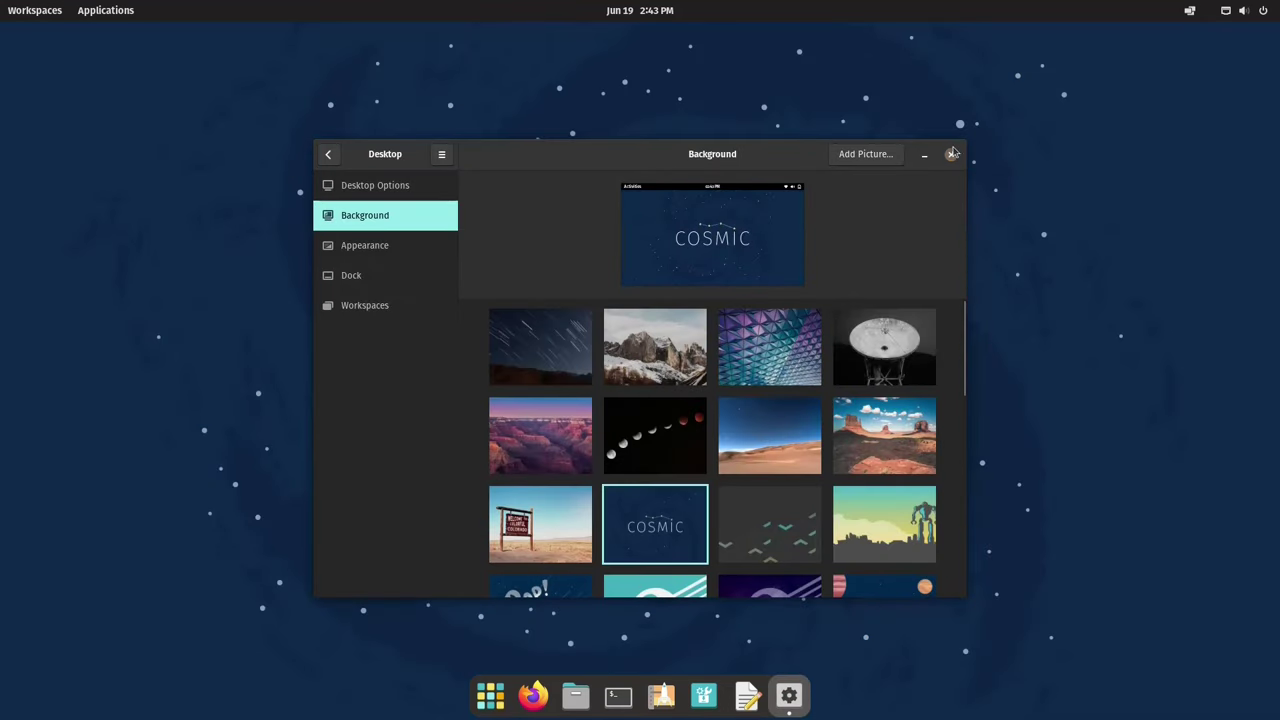
click(951, 154)
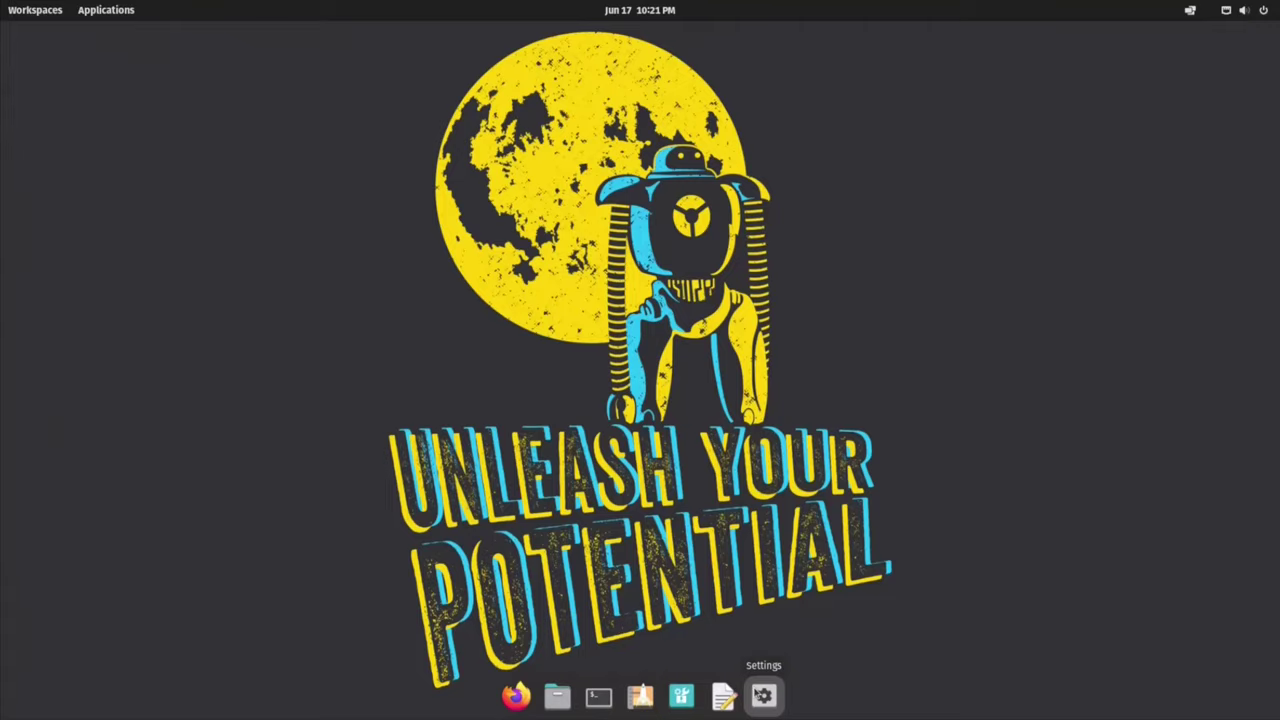
Step: Under Desktop > Background, try the teal Pop logo, purple Pop logo and blue Pop! moon wallpapers
click(764, 695)
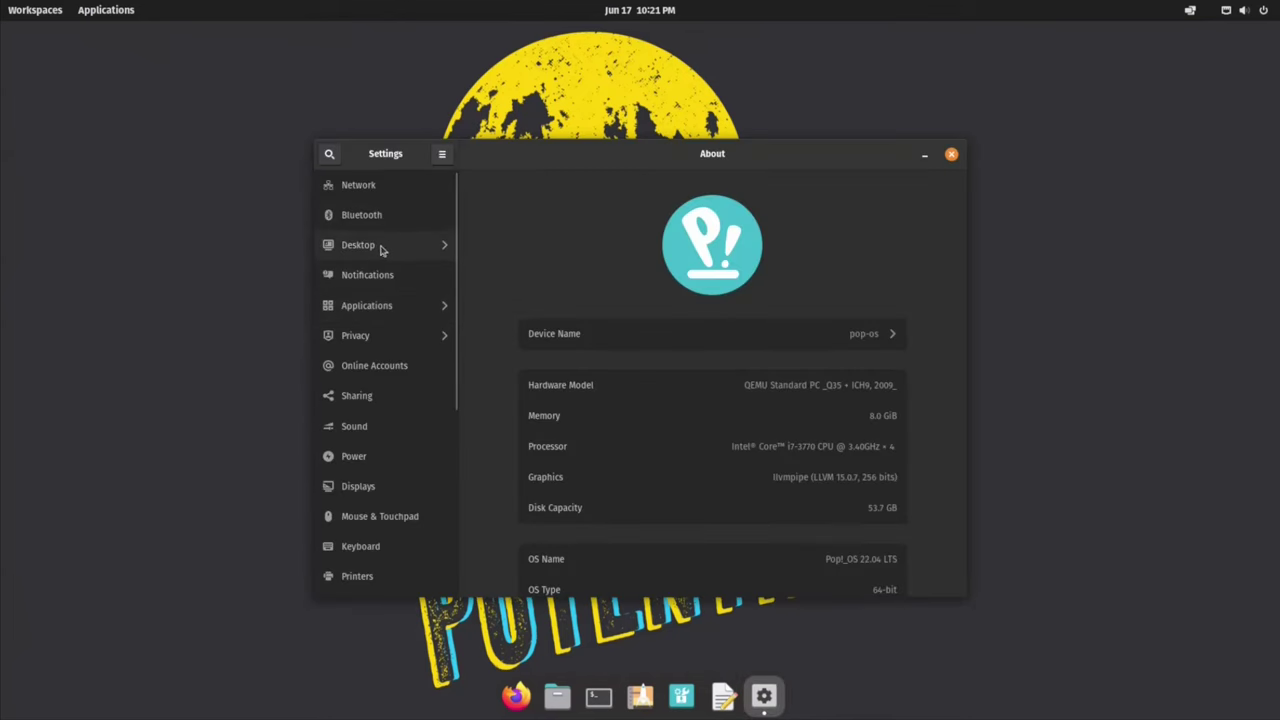
click(380, 248)
scroll(660, 440, down, 3)
click(345, 212)
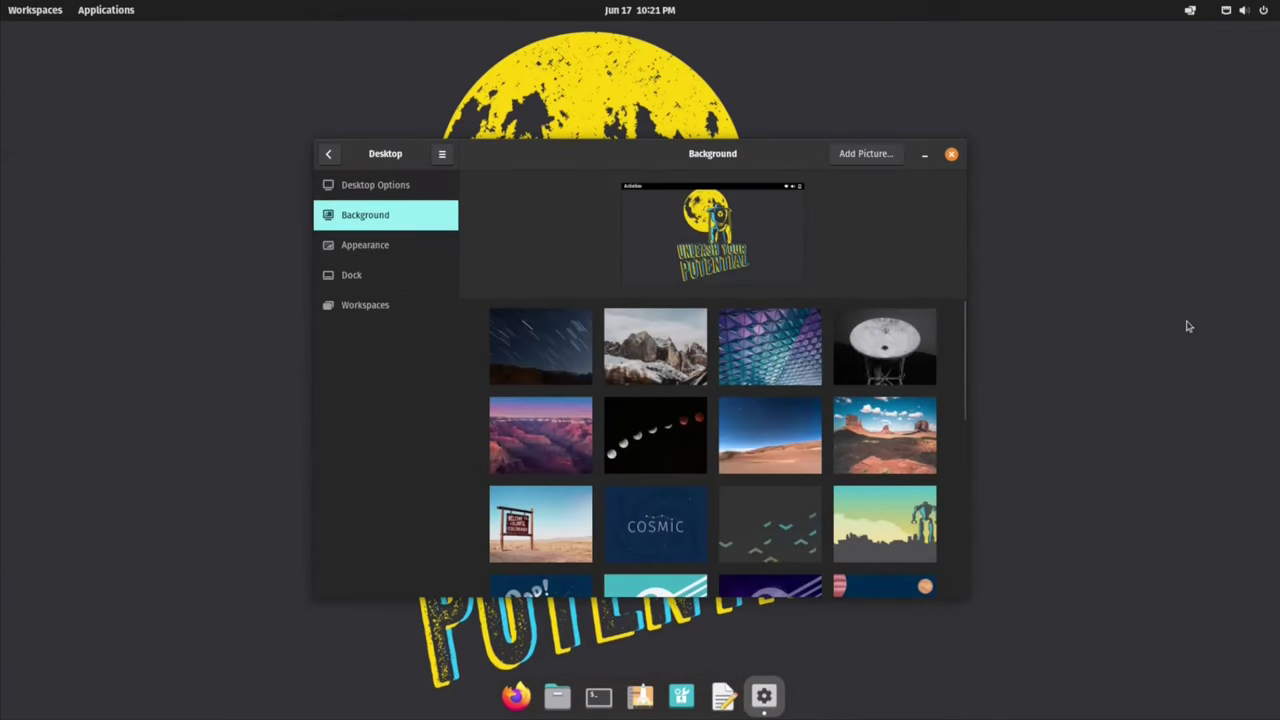
scroll(788, 438, down, 1)
scroll(788, 438, down, 3)
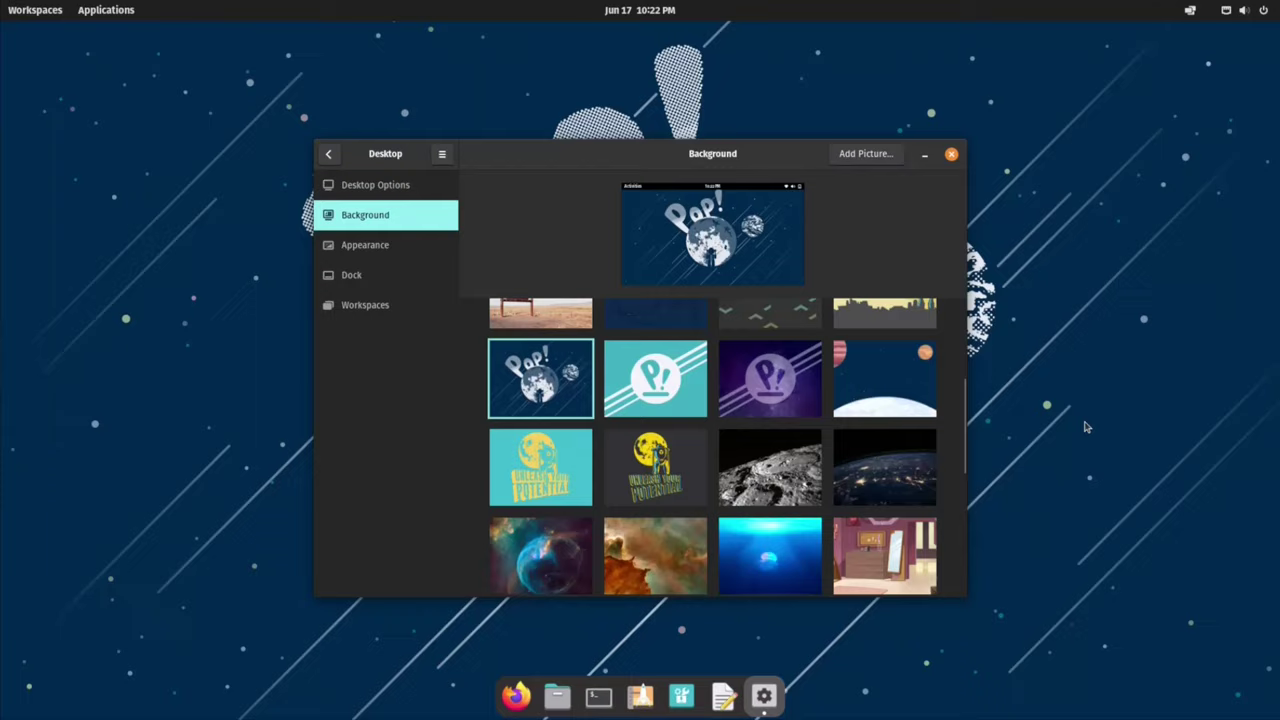
click(655, 378)
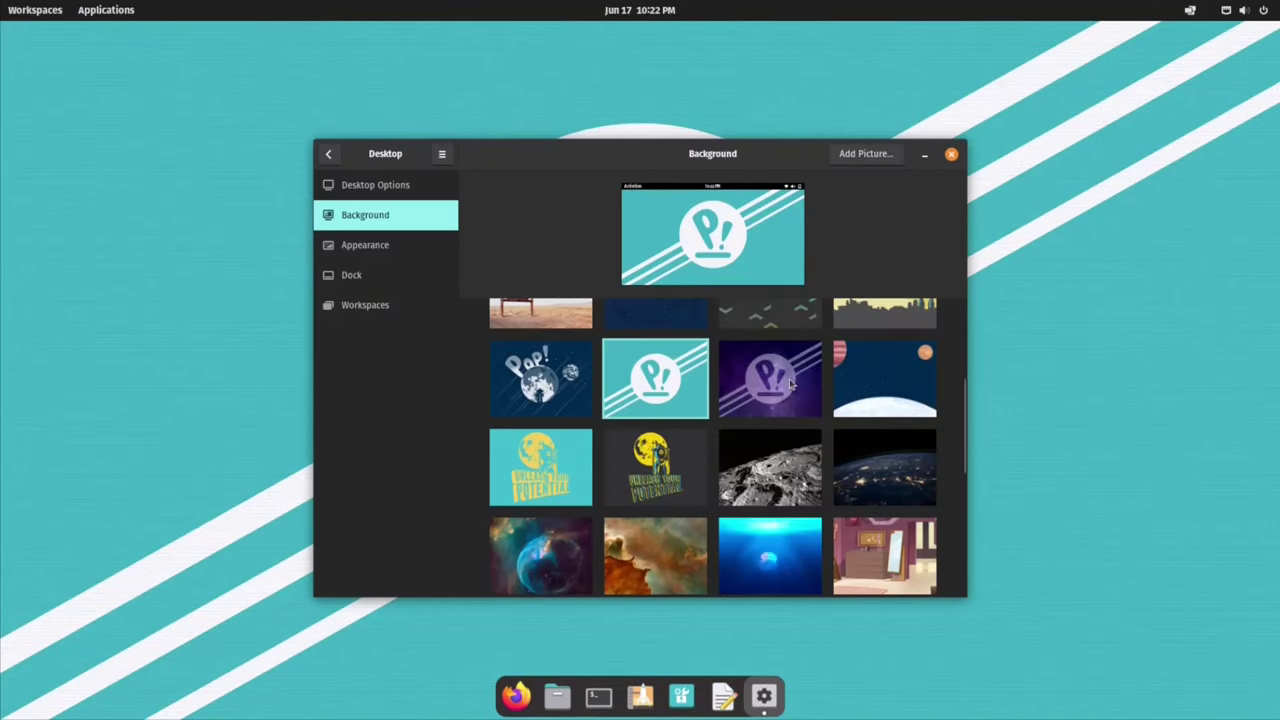
click(790, 383)
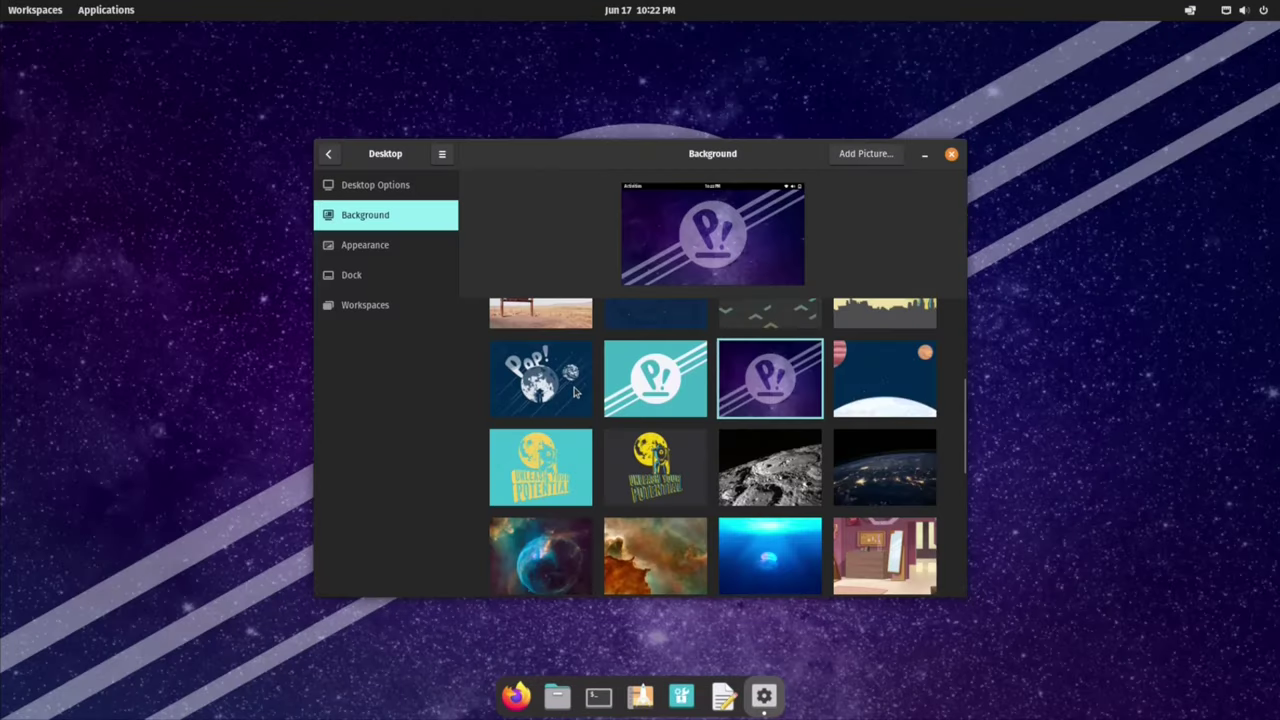
click(543, 374)
scroll(712, 448, down, 5)
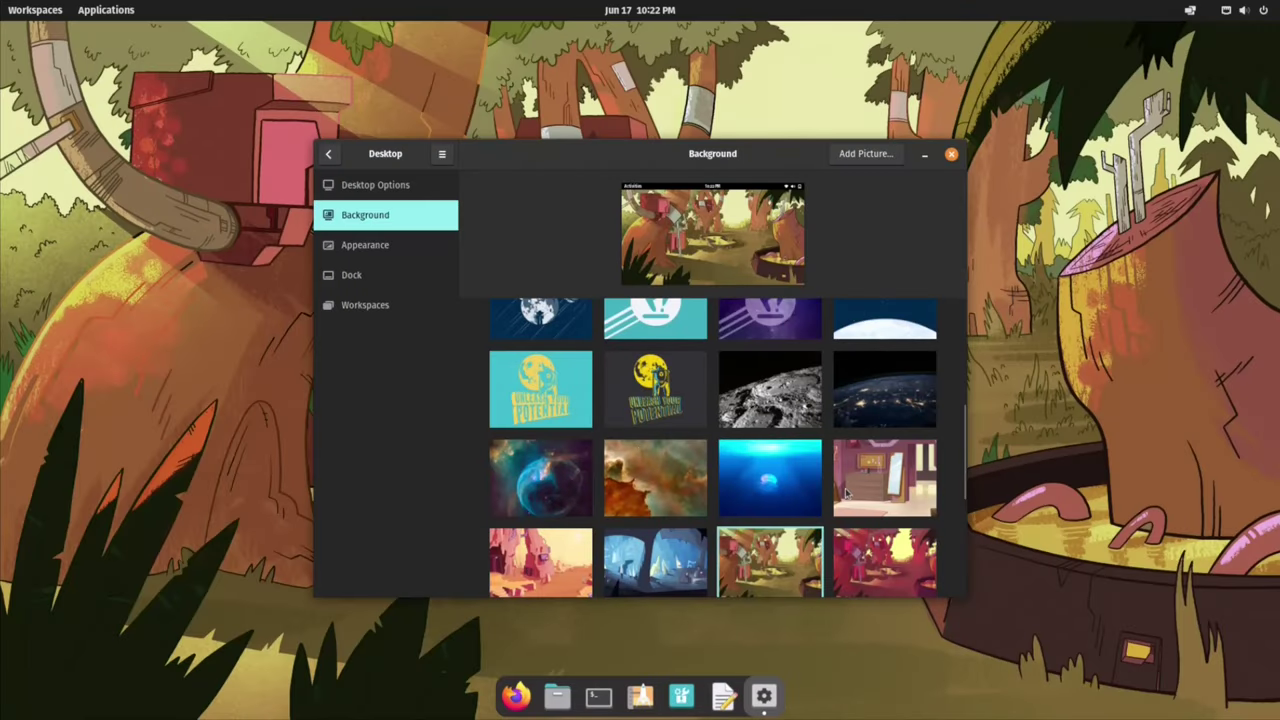
scroll(845, 492, up, 3)
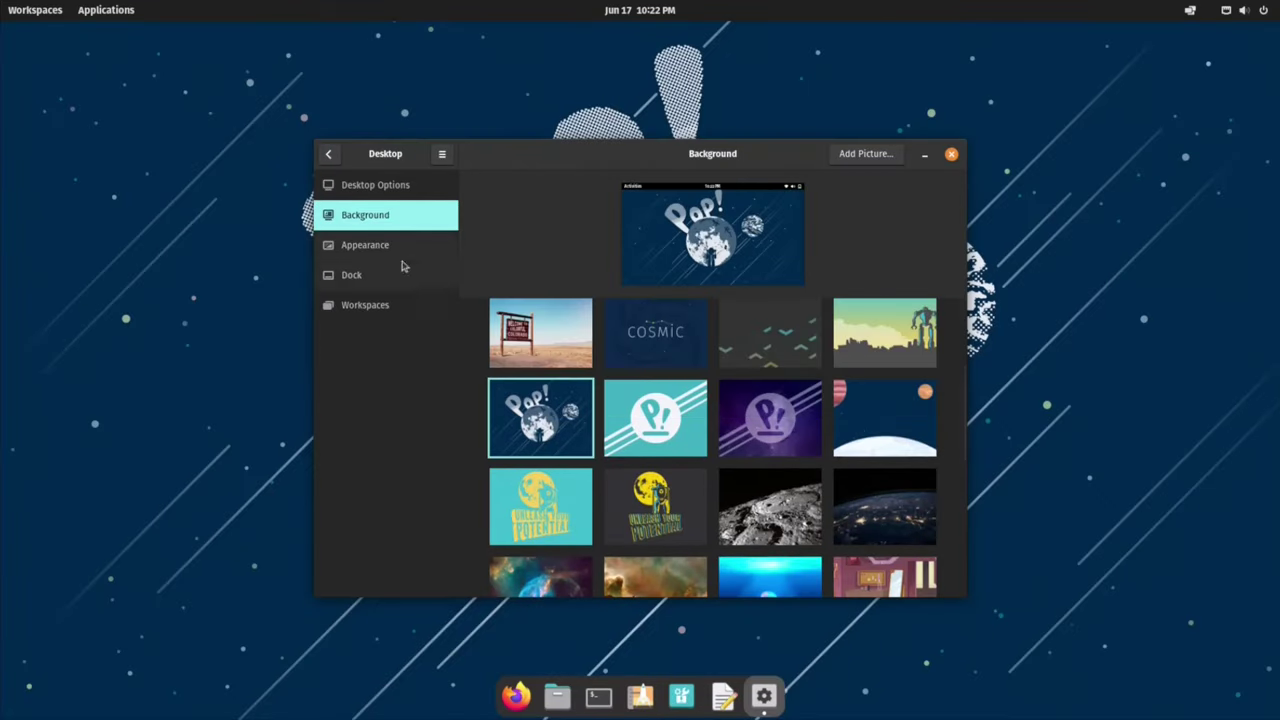
Step: Set the dock to hide when windows overlap, then settle its size on Medium 48px
click(390, 244)
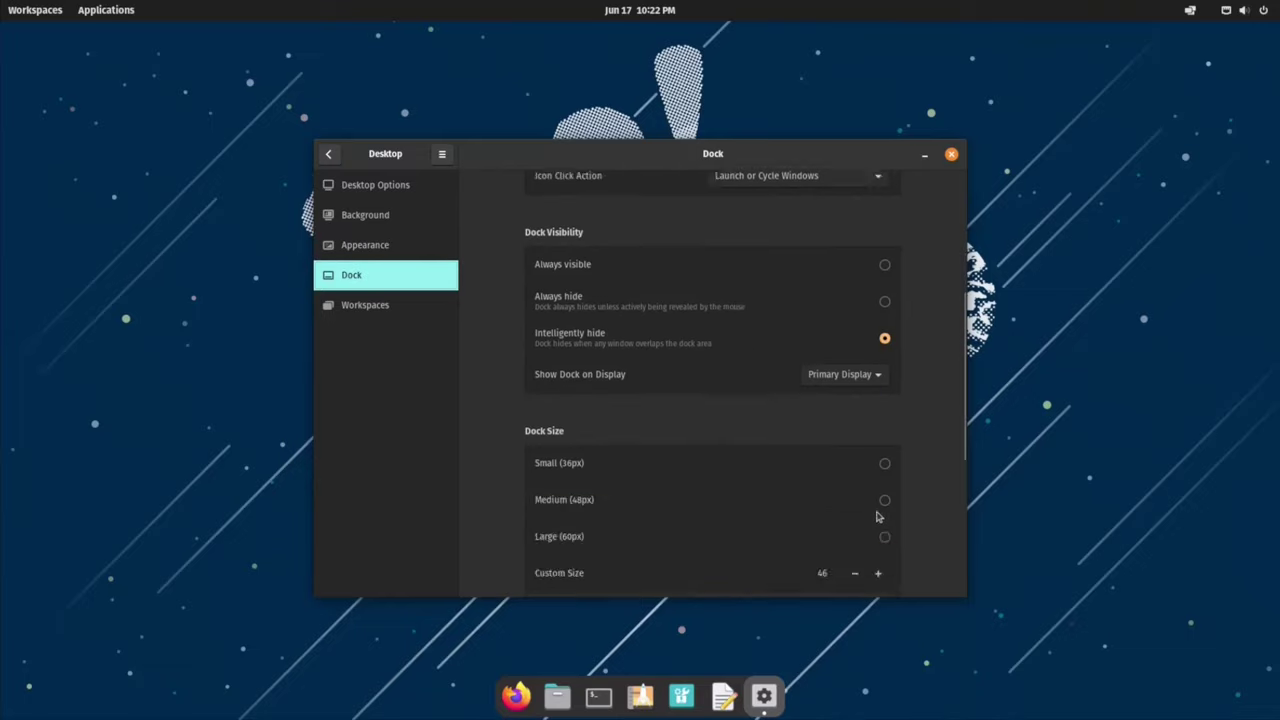
scroll(880, 470, up, 2)
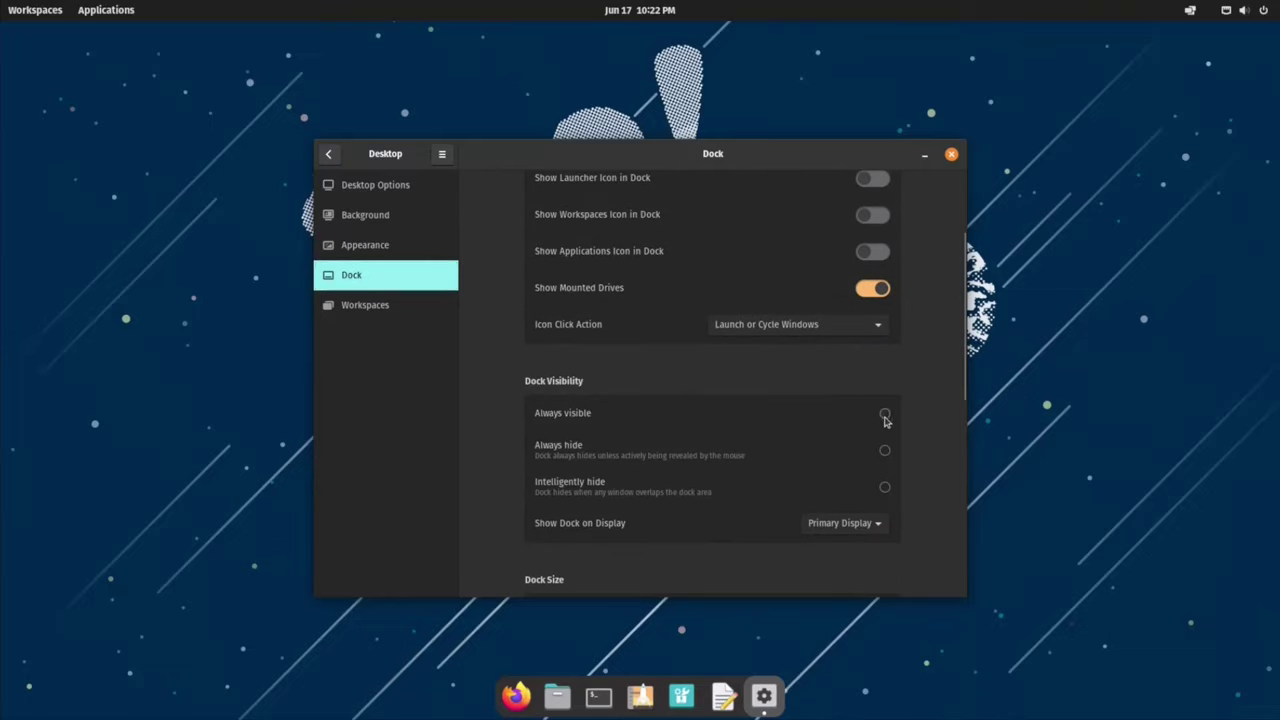
click(885, 451)
click(885, 487)
scroll(905, 490, down, 5)
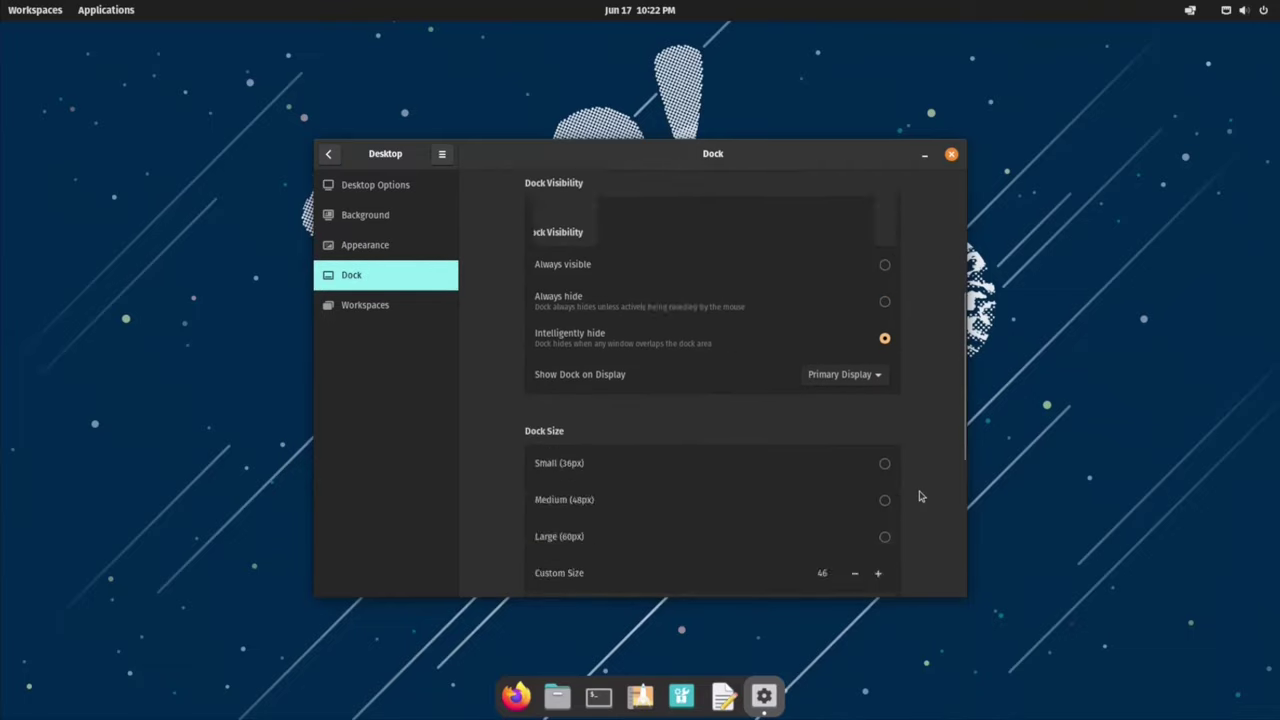
click(885, 339)
click(885, 301)
click(854, 375)
click(854, 375)
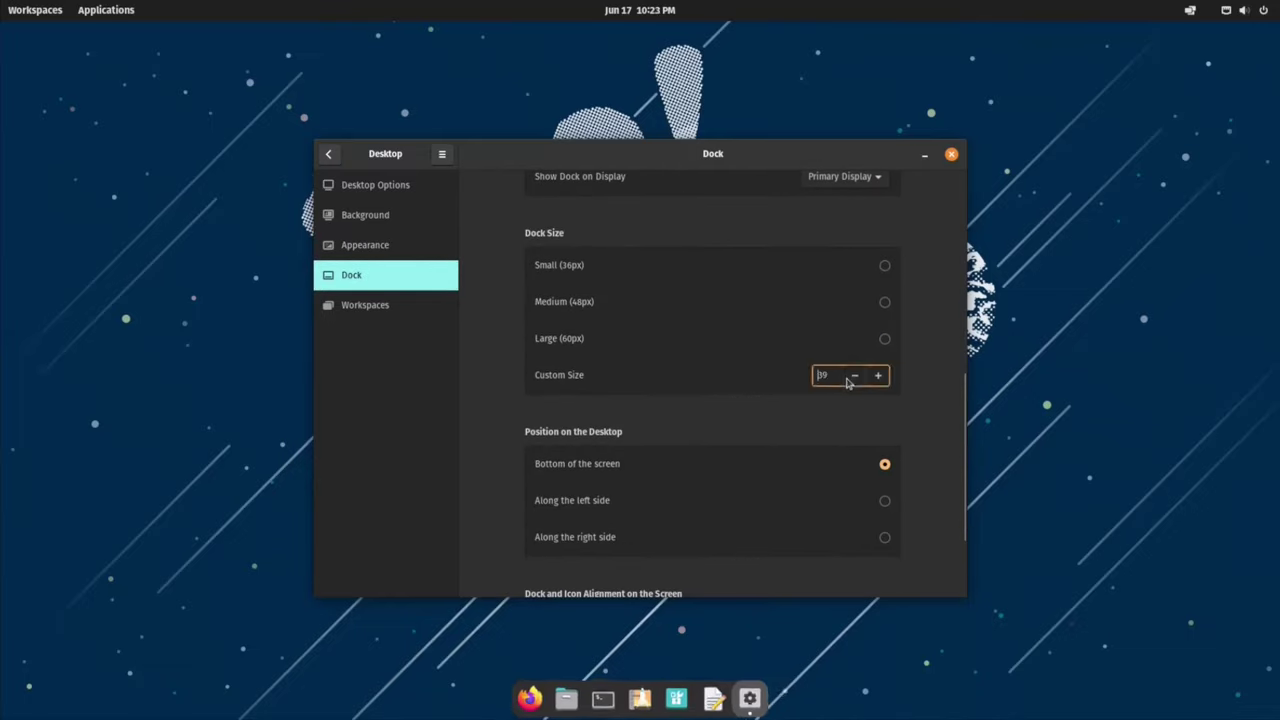
click(885, 301)
Step: Put the dock at the bottom with centred icons, then show the Light/Dark appearance choices
scroll(929, 403, down, 3)
click(885, 367)
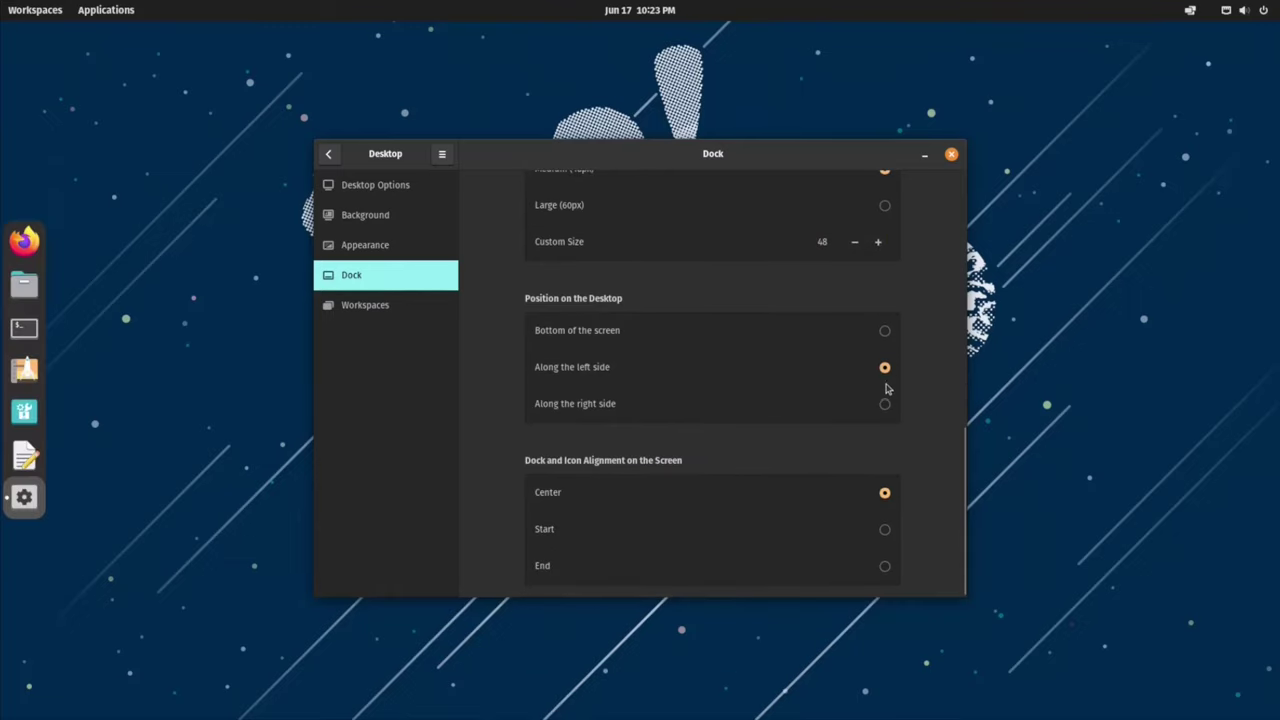
click(884, 404)
click(885, 331)
click(885, 529)
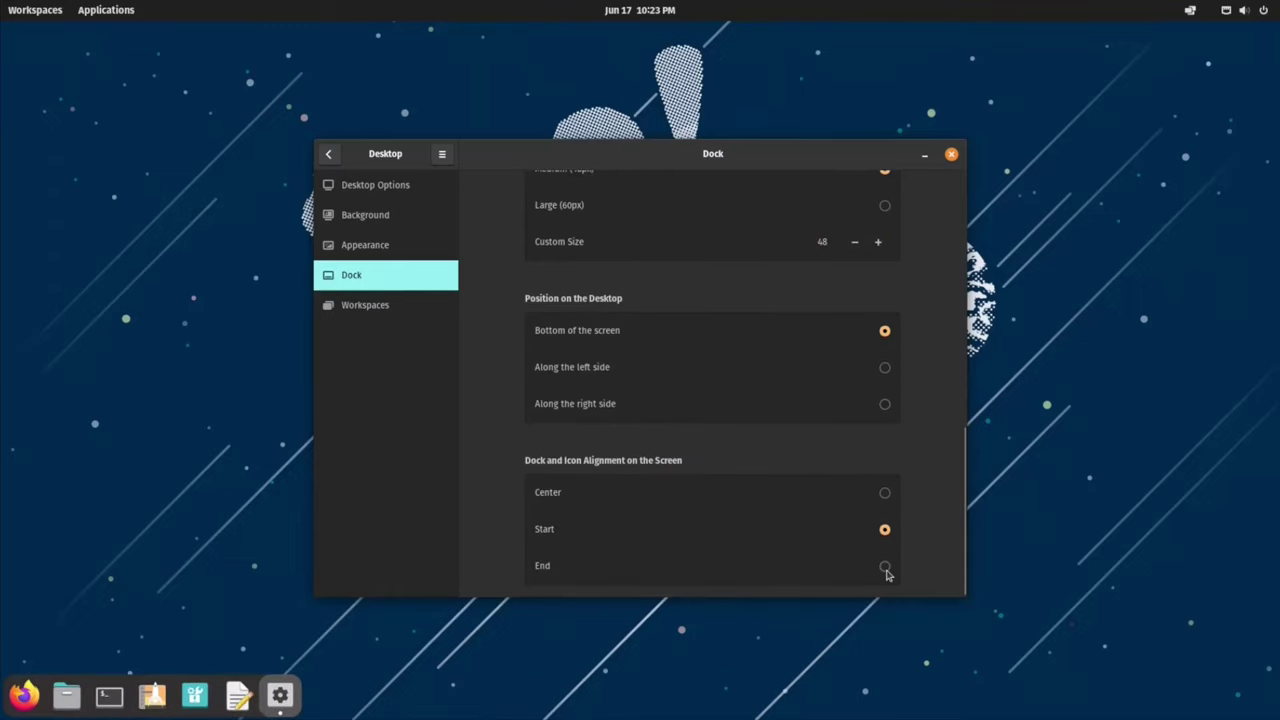
click(885, 566)
click(885, 492)
click(418, 310)
click(390, 247)
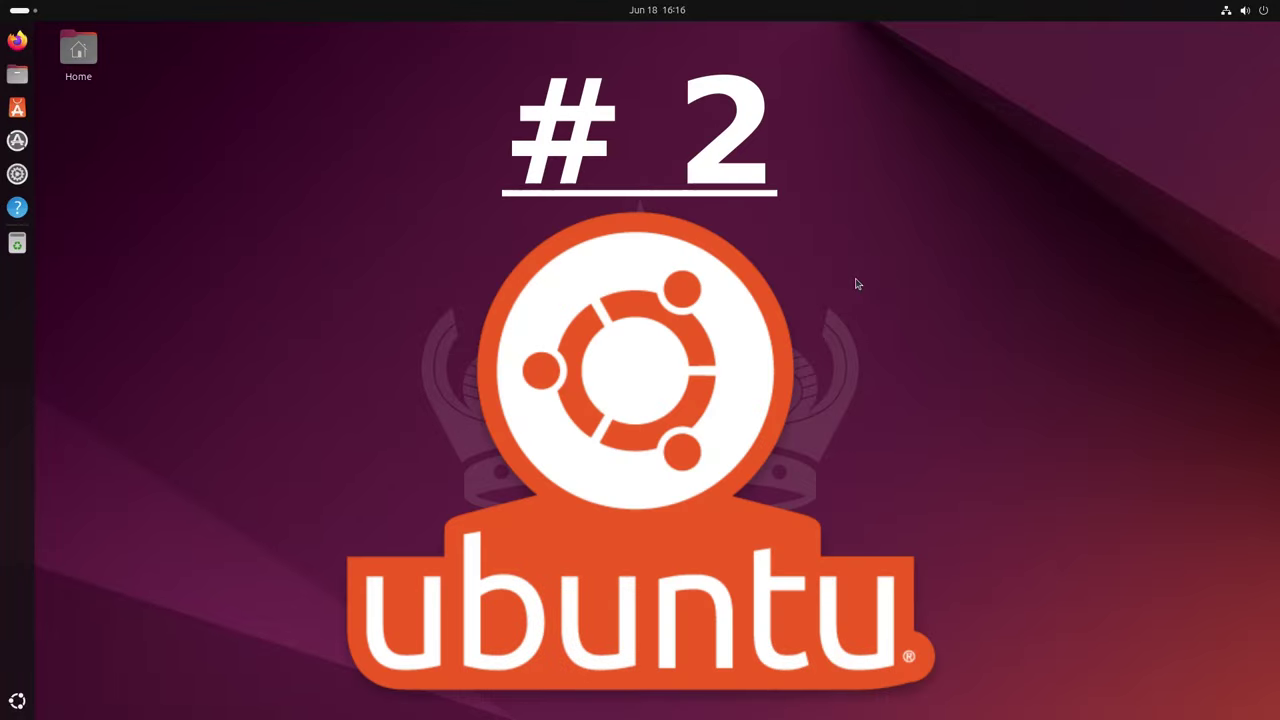
Step: Check the full system details on the About page in Settings
click(17, 174)
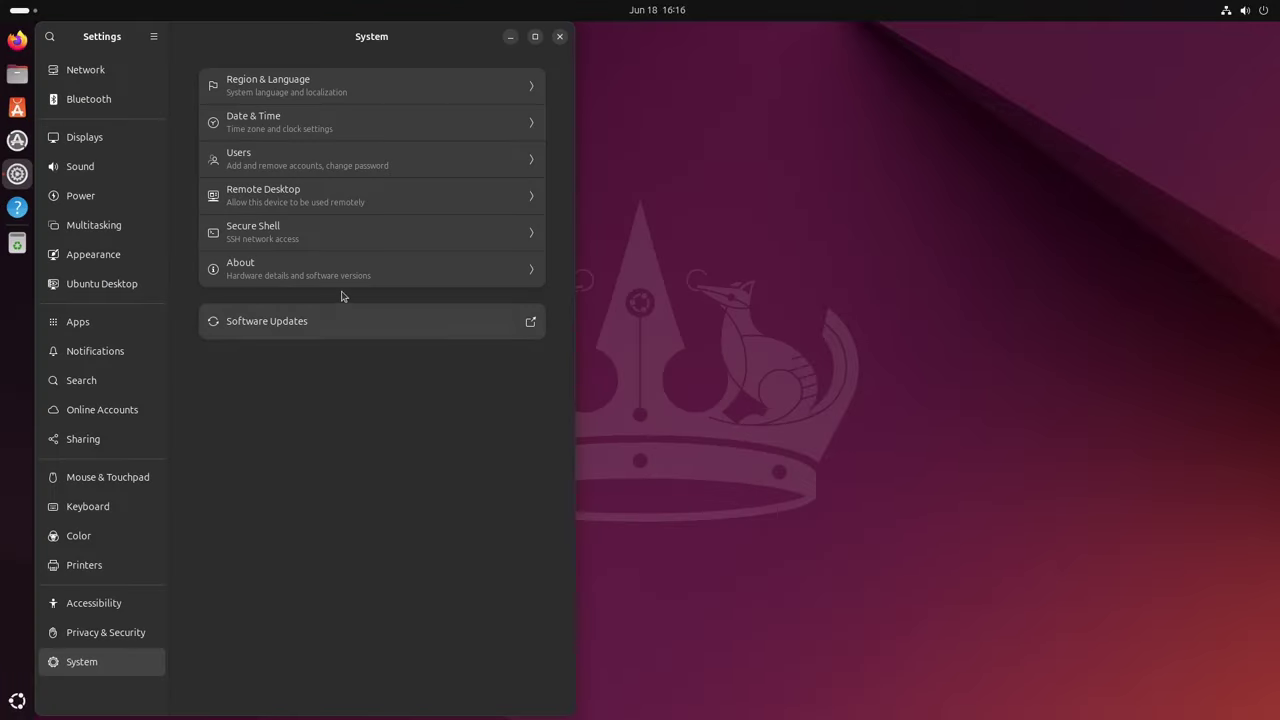
click(343, 290)
click(421, 468)
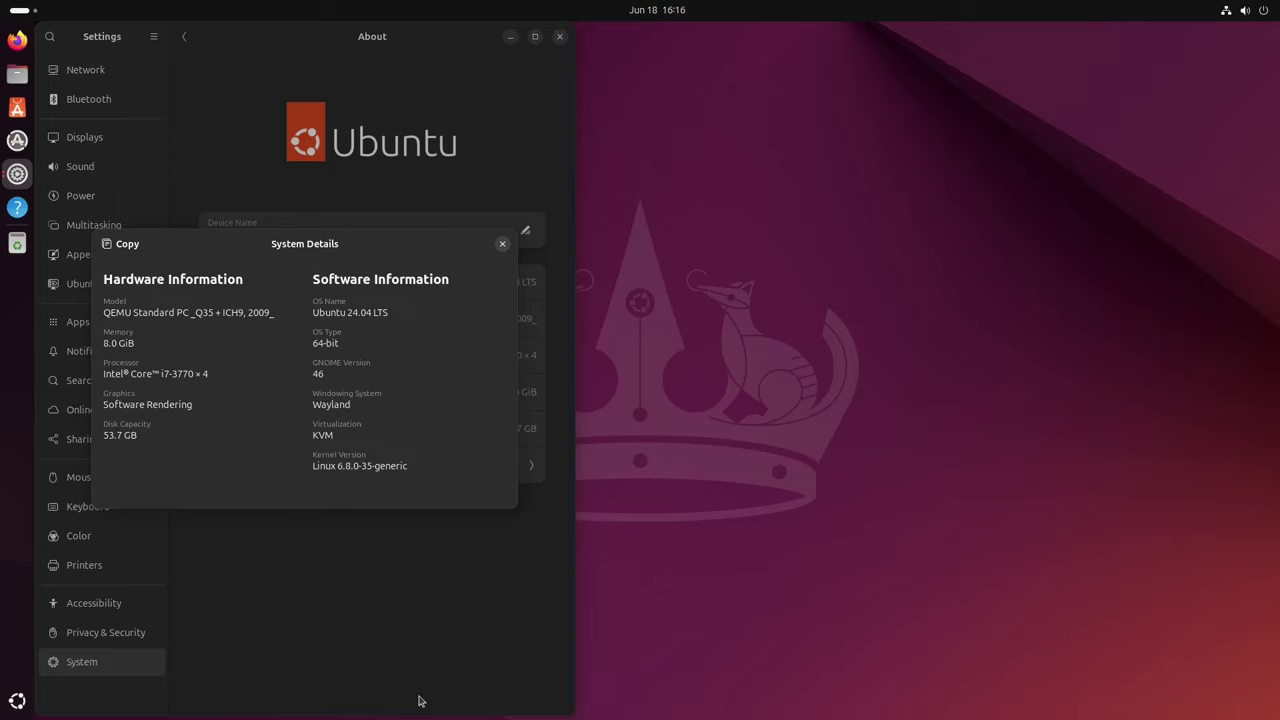
click(502, 244)
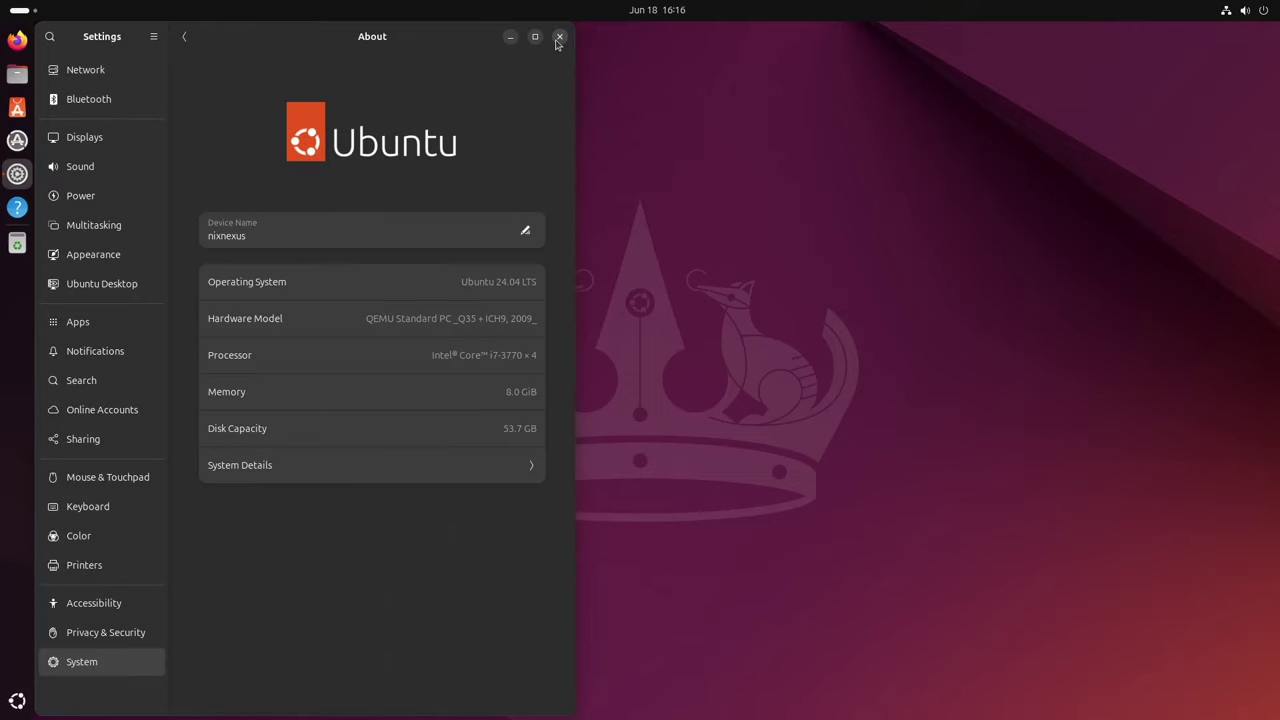
click(559, 36)
Step: Run neofetch in an enlarged terminal to show Ubuntu 24.04 LTS, GNOME 46.0, 7941MiB memory
key(ctrl+alt+t)
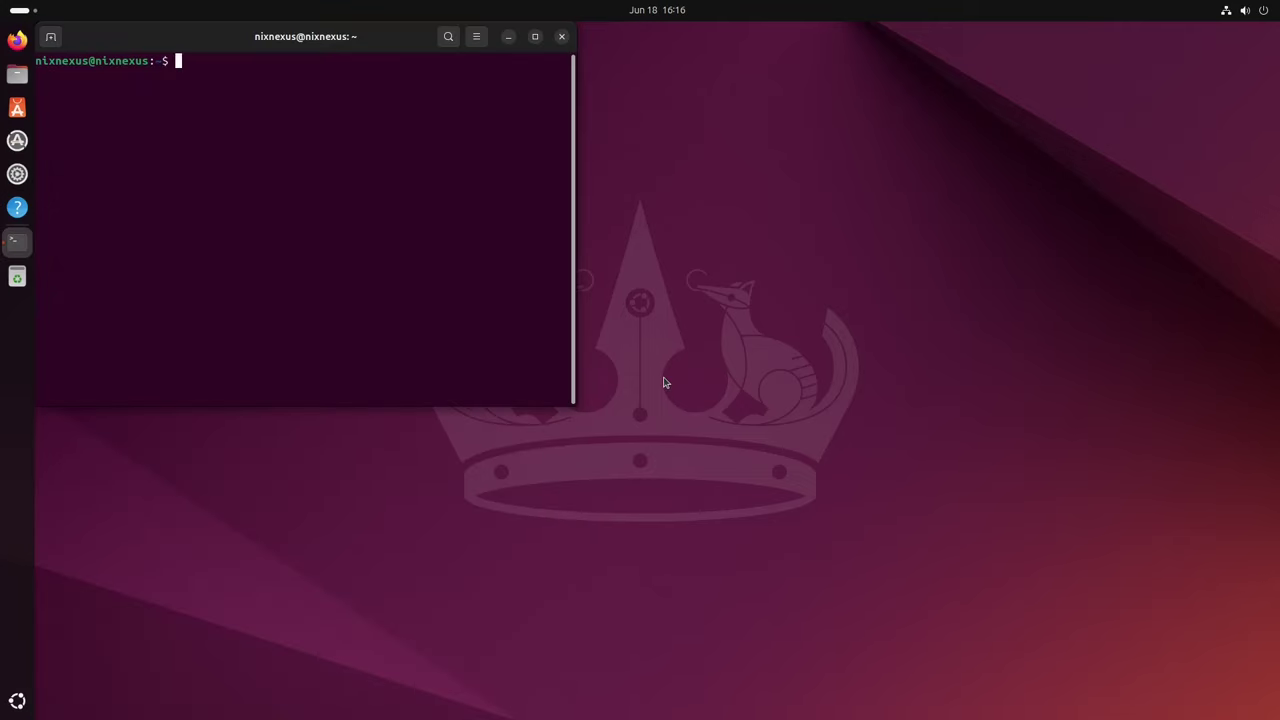
key(ctrl+plus)
key(ctrl+plus)
text(neofetch)
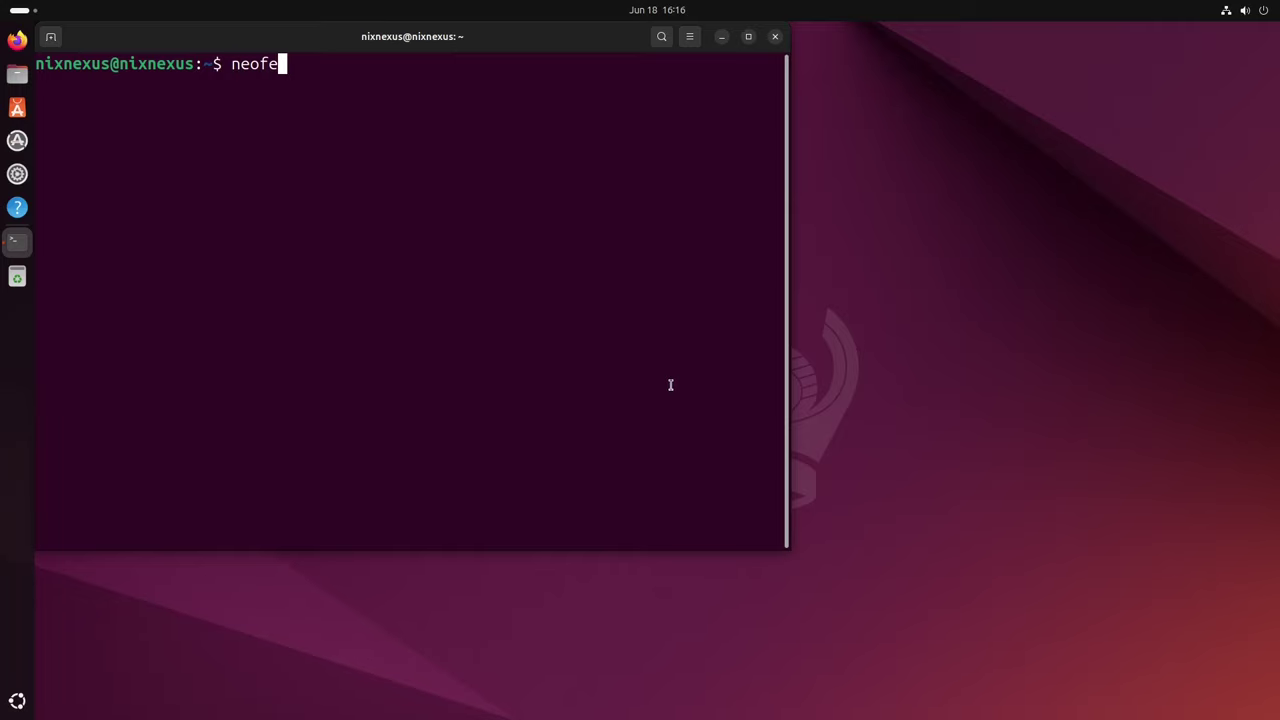
key(Return)
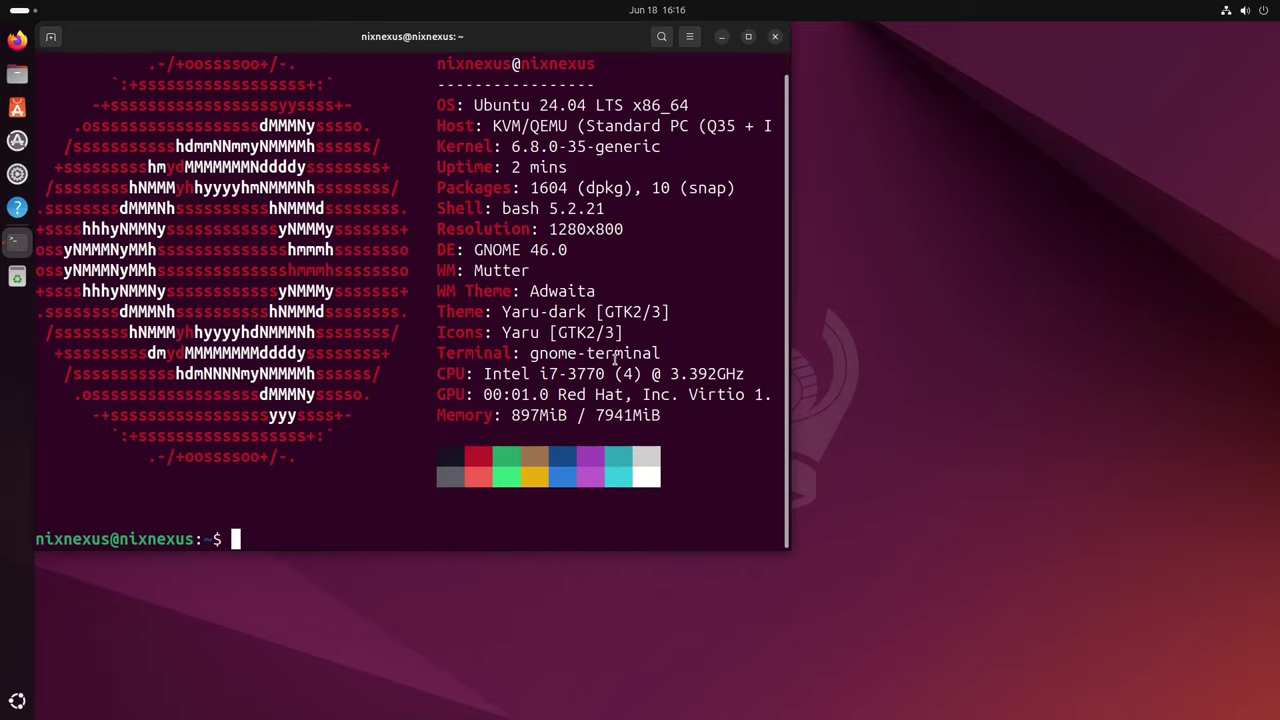
Step: Launch Firefox maximized and close its welcome and privacy notice tabs
click(777, 44)
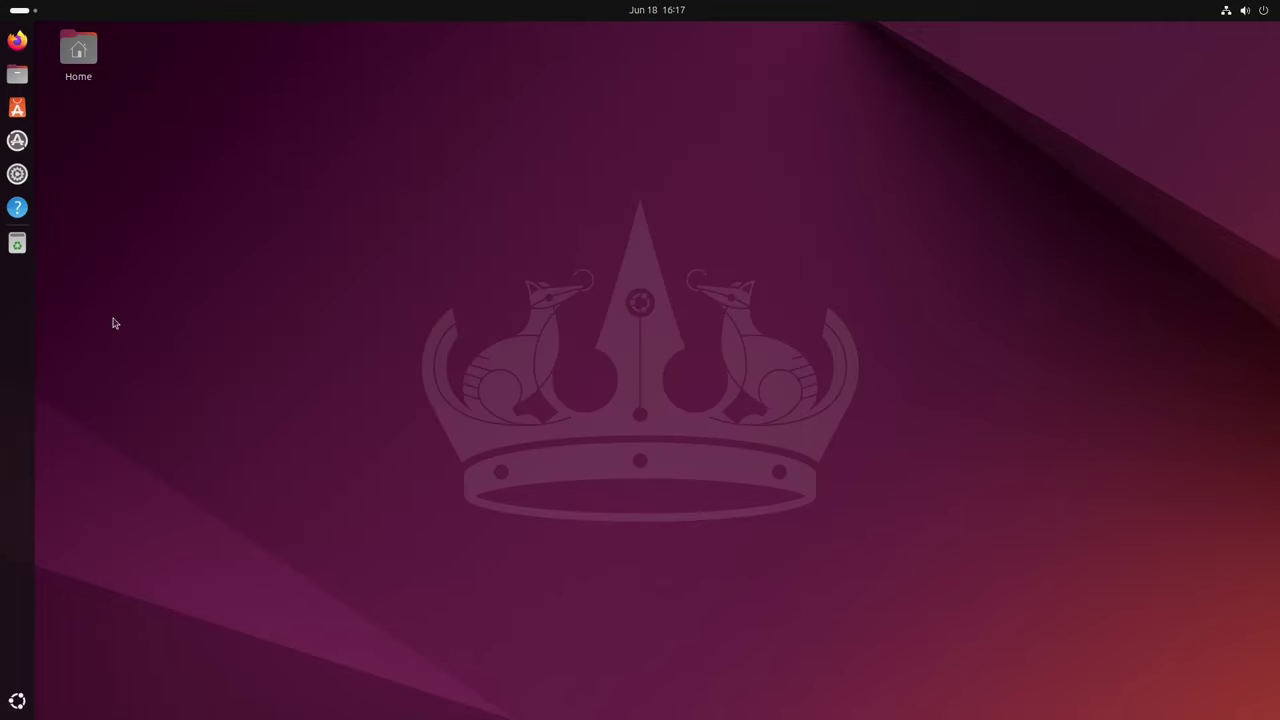
click(15, 41)
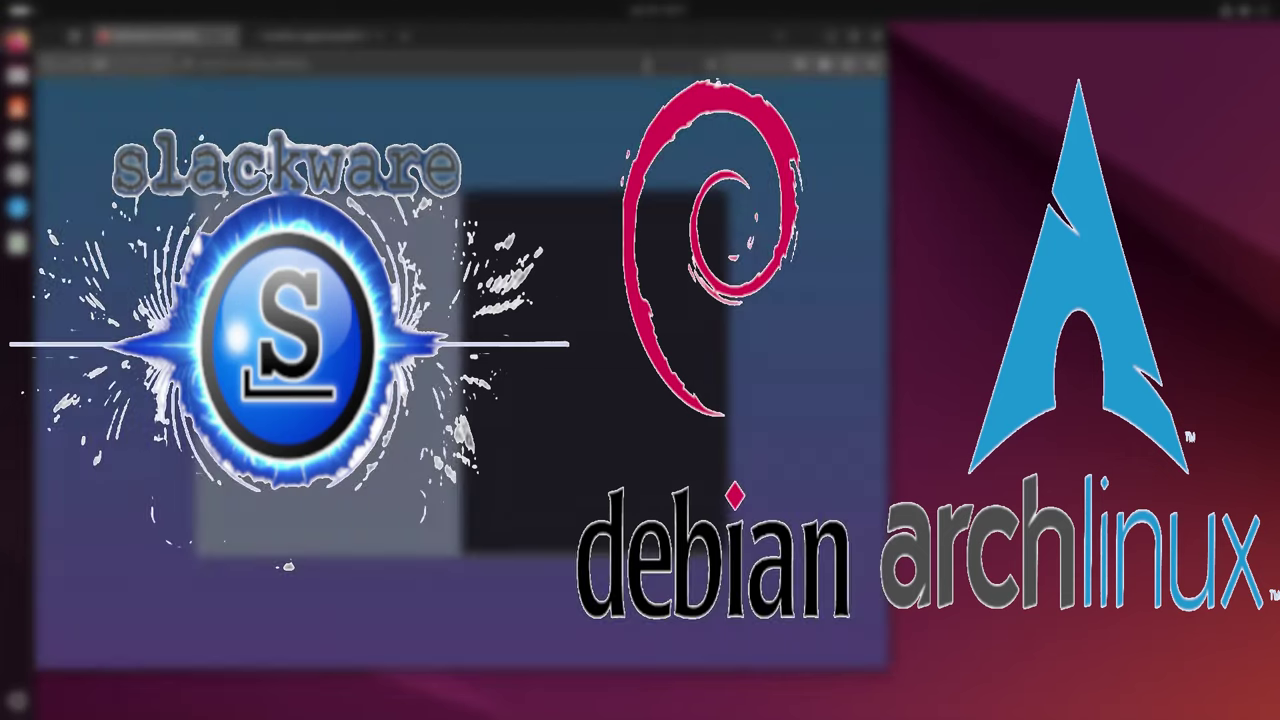
click(403, 35)
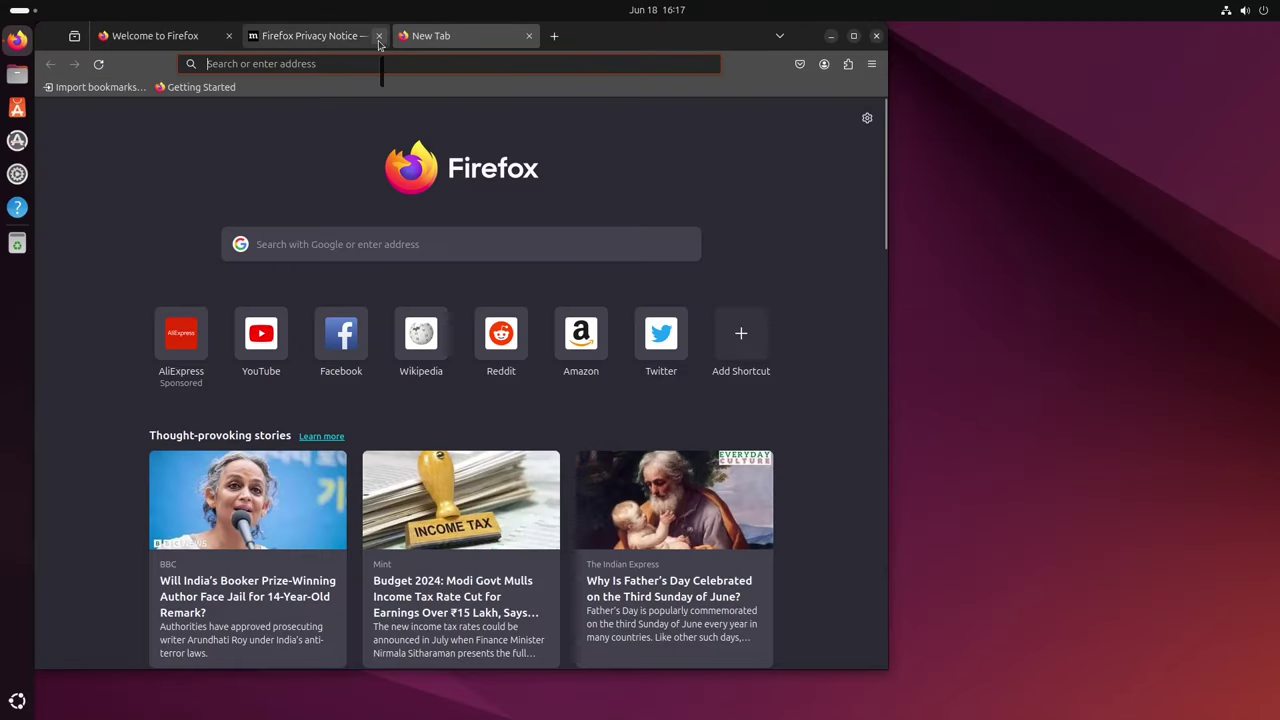
click(853, 40)
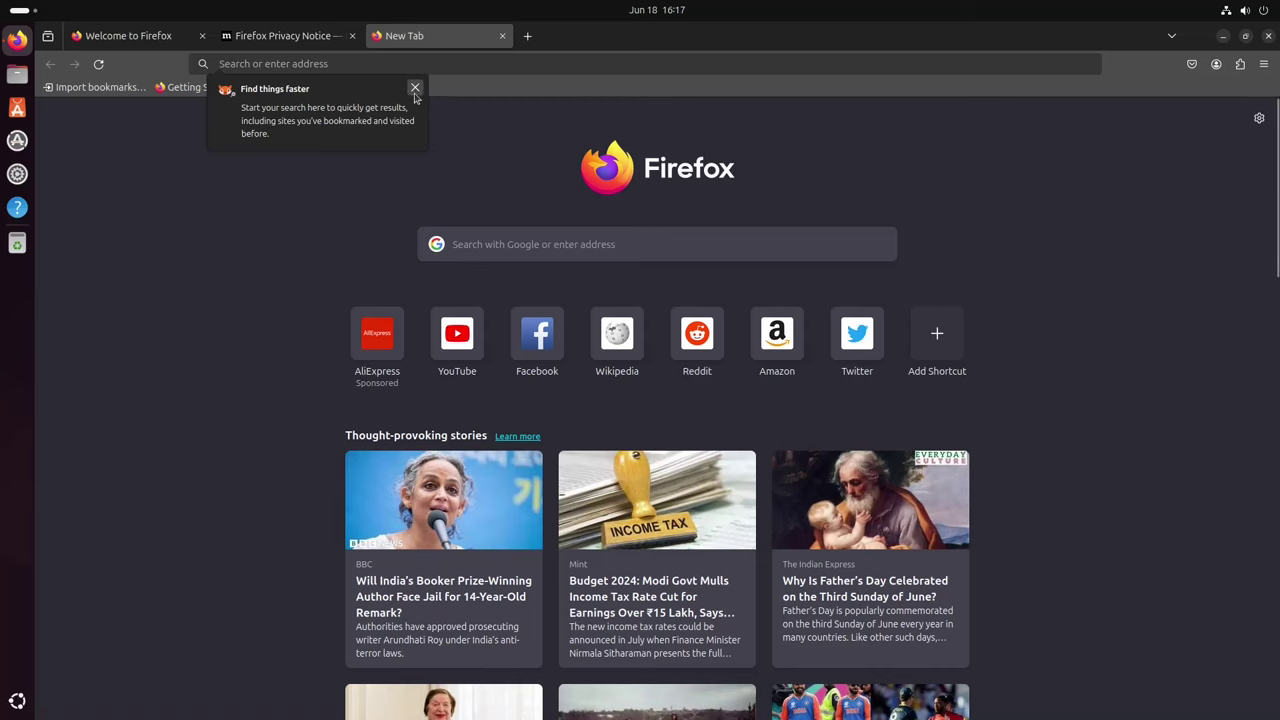
click(415, 87)
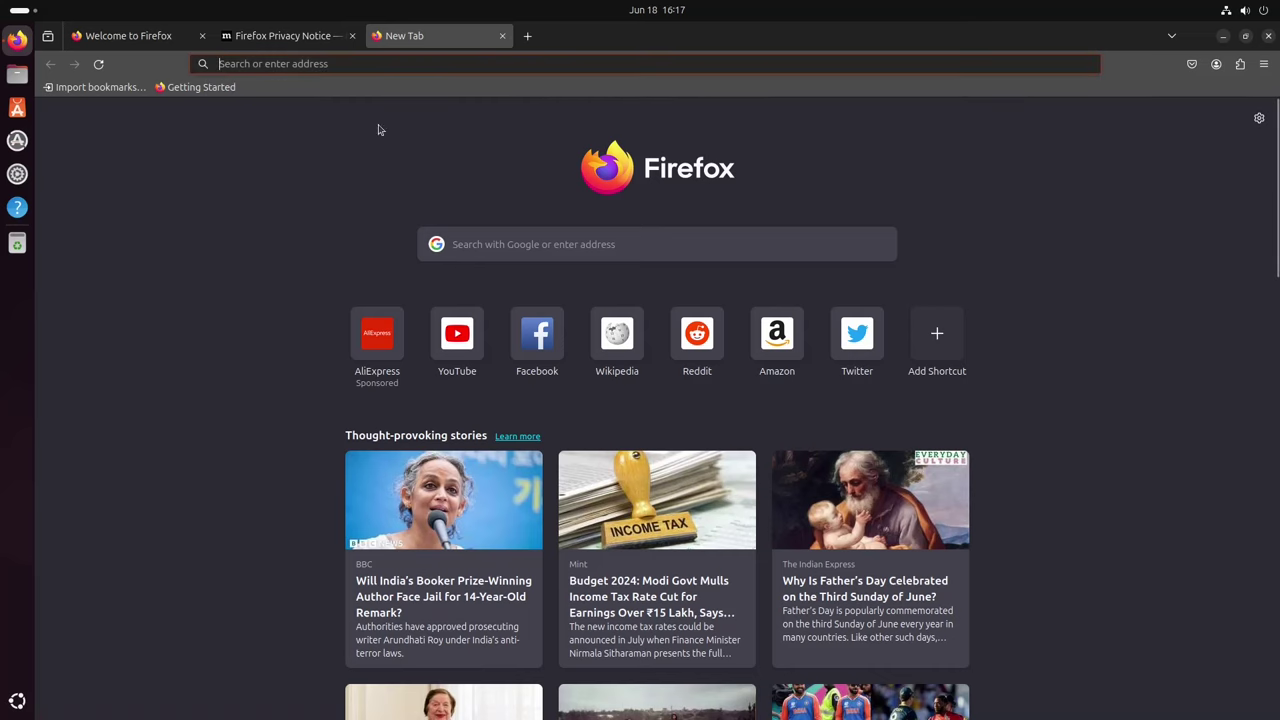
click(202, 35)
click(202, 35)
Step: Quit Firefox and open the Home folder in Files
scroll(1154, 677, down, 5)
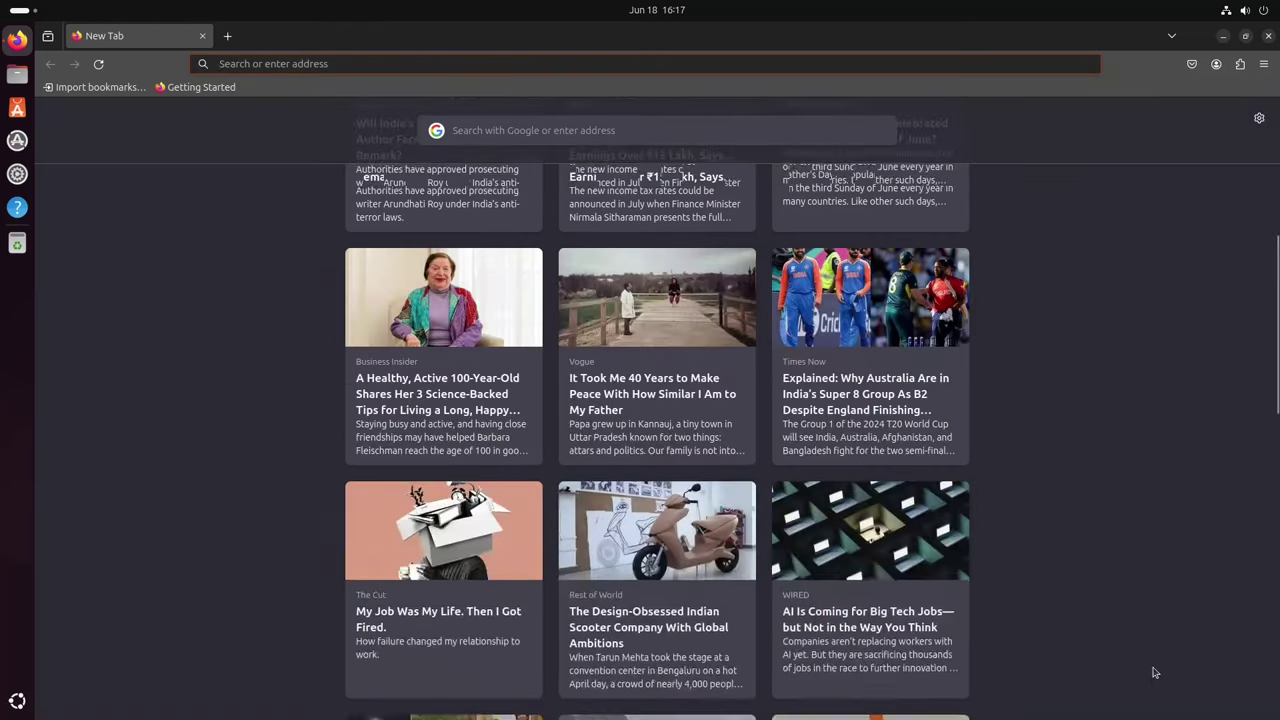
scroll(200, 506, up, 5)
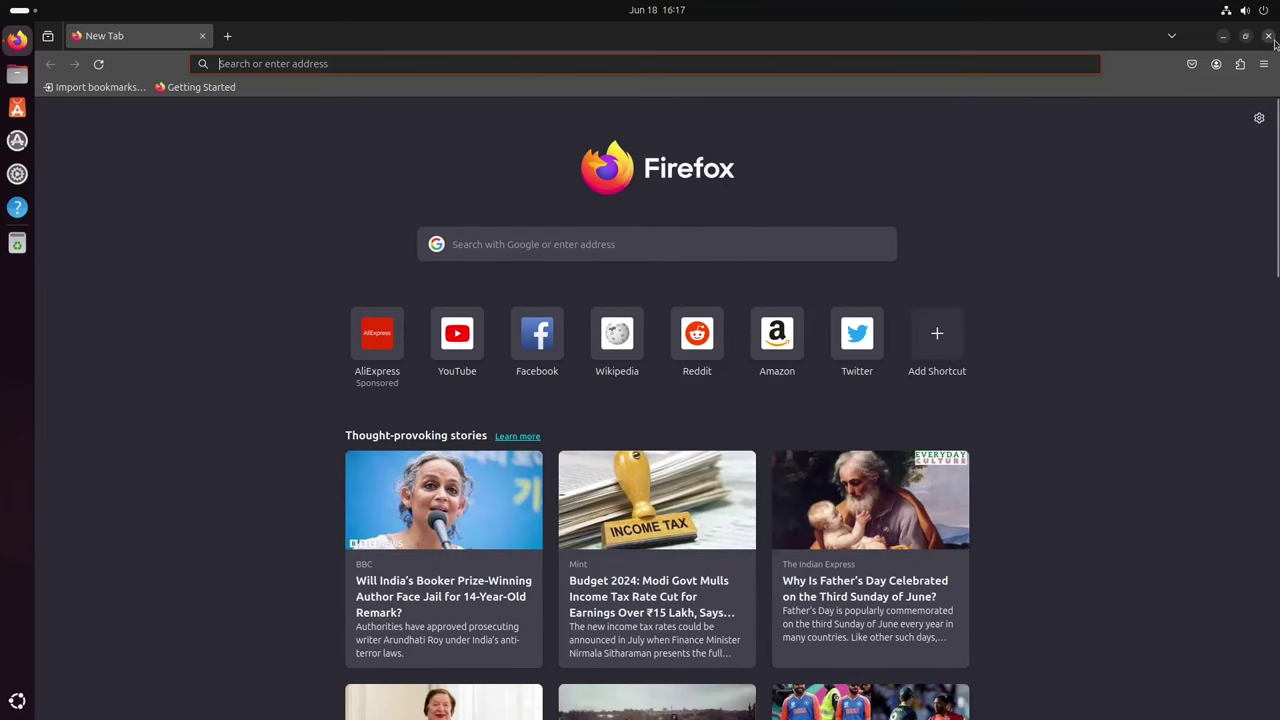
click(1268, 35)
click(17, 74)
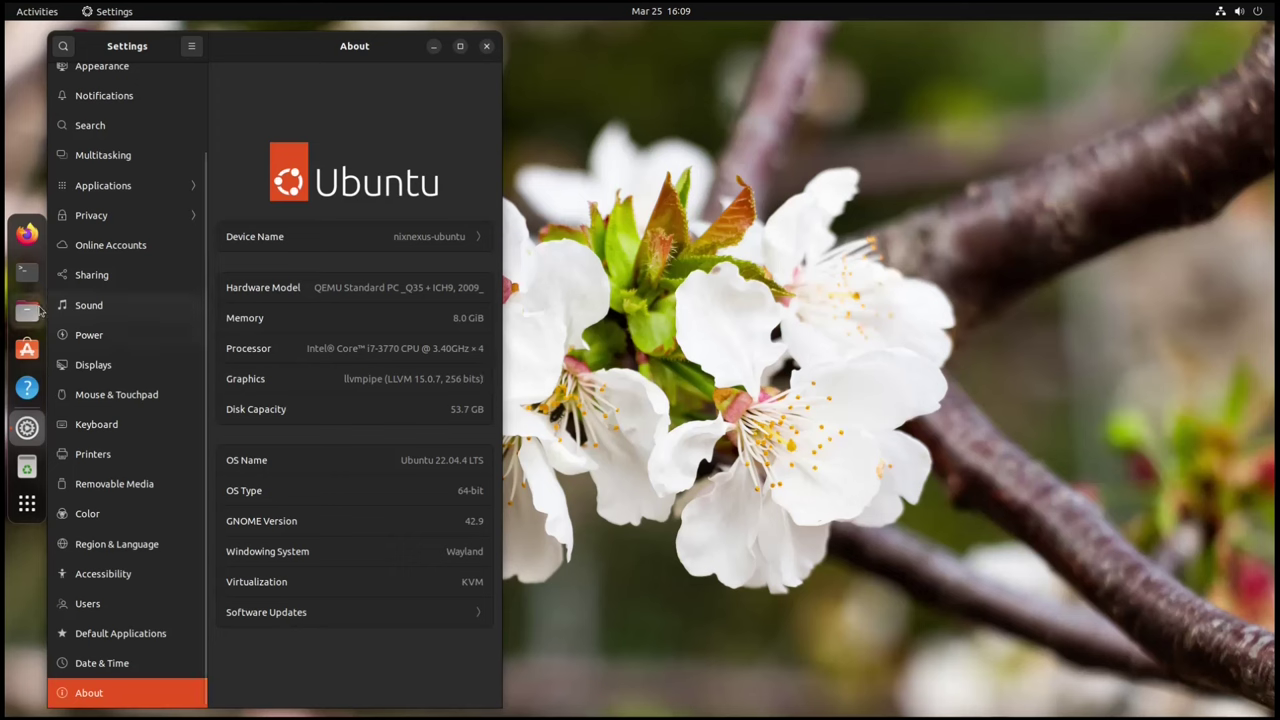
Step: Launch App Center, focus the 32.7 MB Software Updater prompt, and bring App Center fully on screen
click(27, 348)
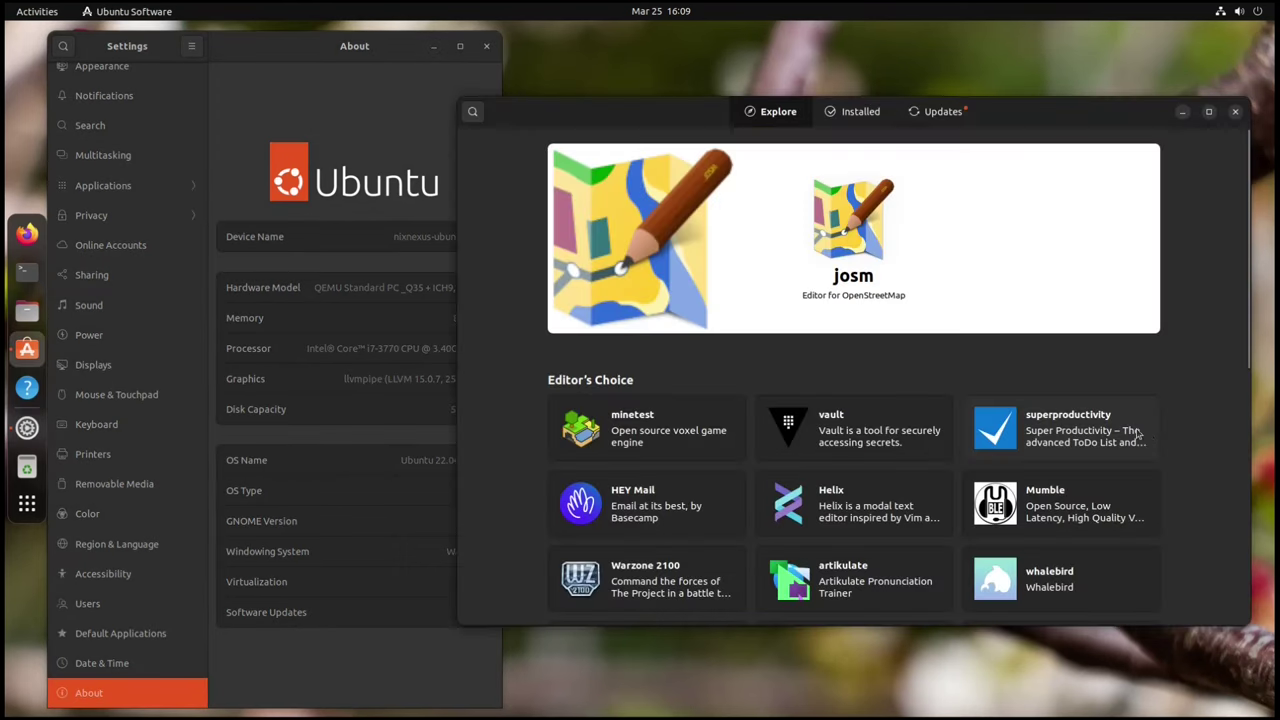
scroll(1066, 434, down, 5)
scroll(1148, 436, down, 2)
scroll(1148, 436, up, 4)
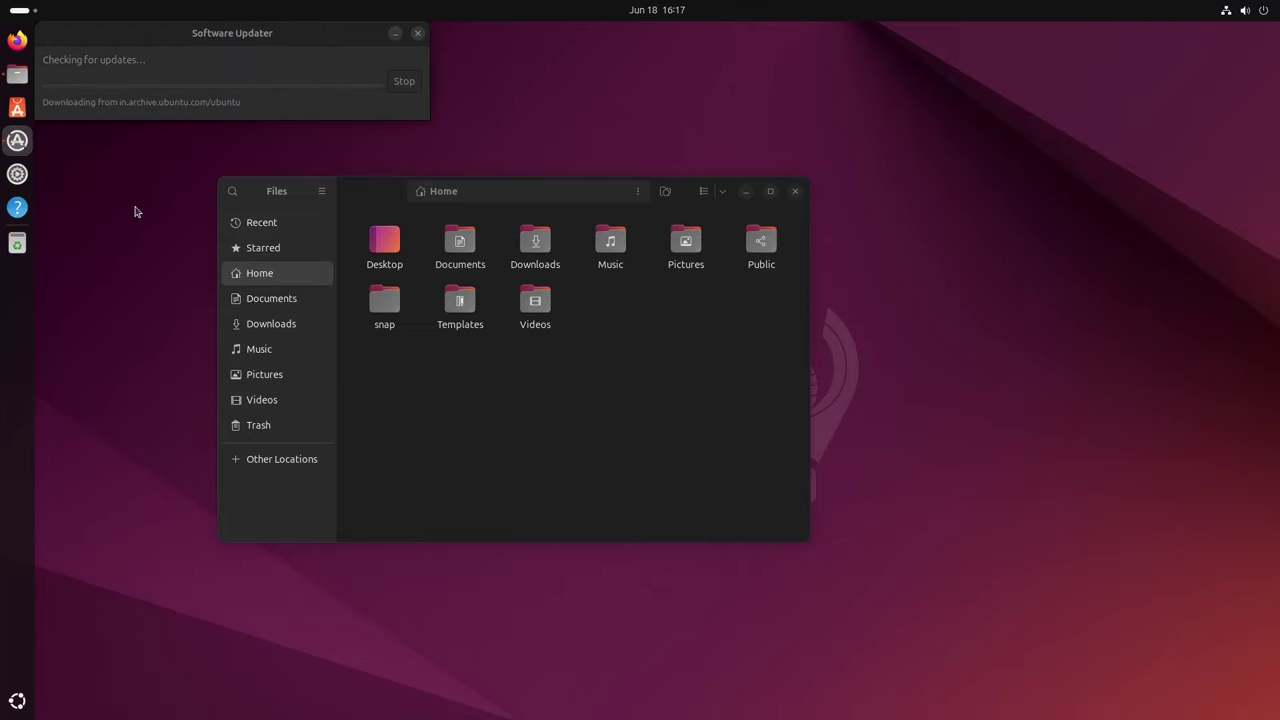
click(17, 110)
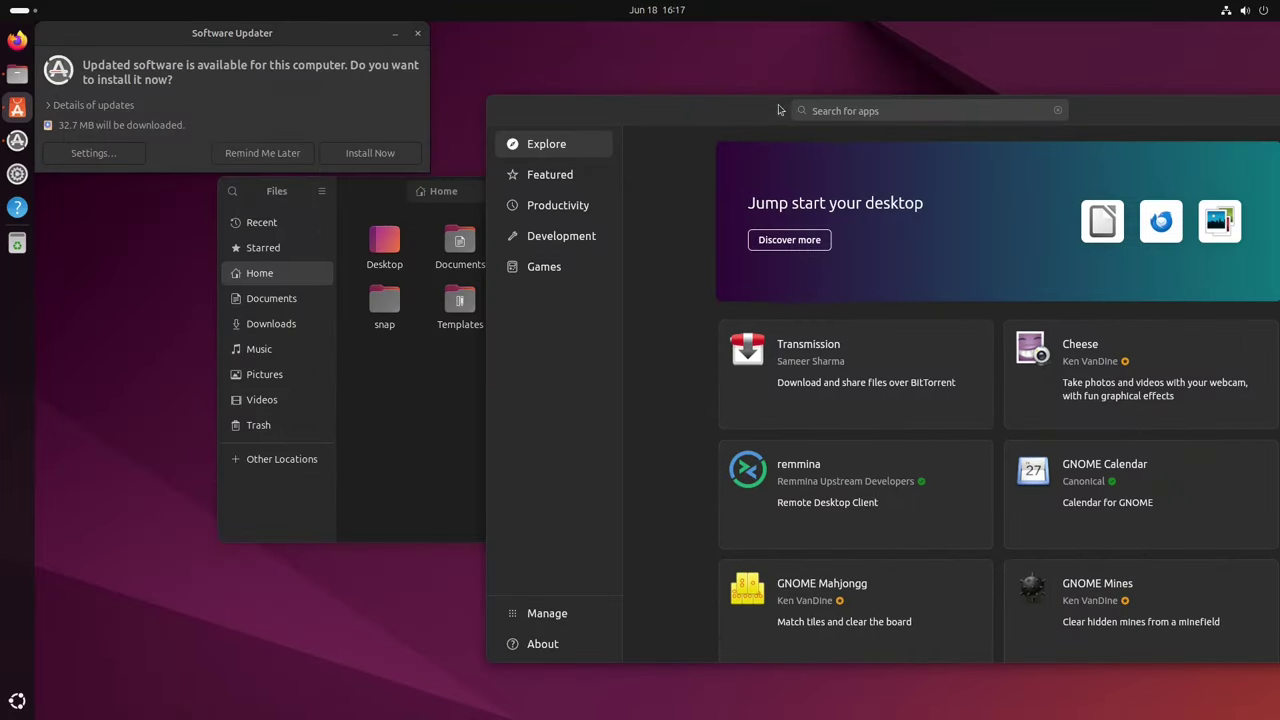
click(365, 156)
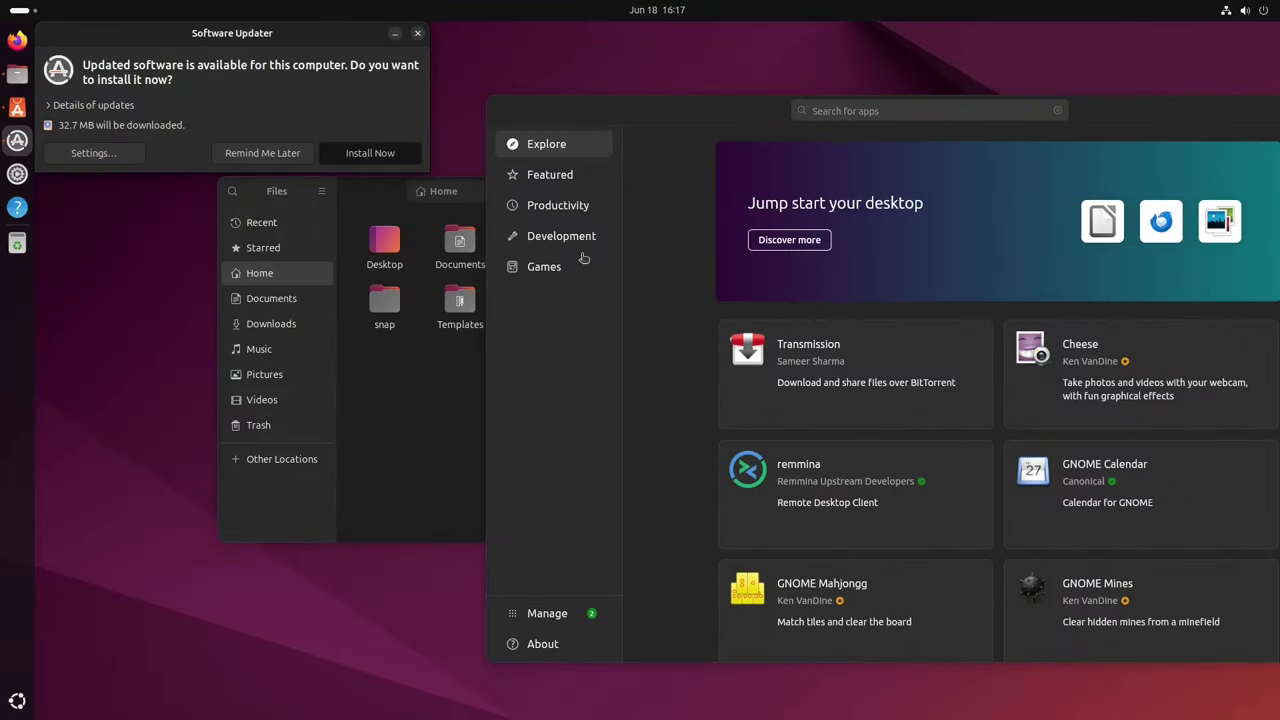
double_click(651, 117)
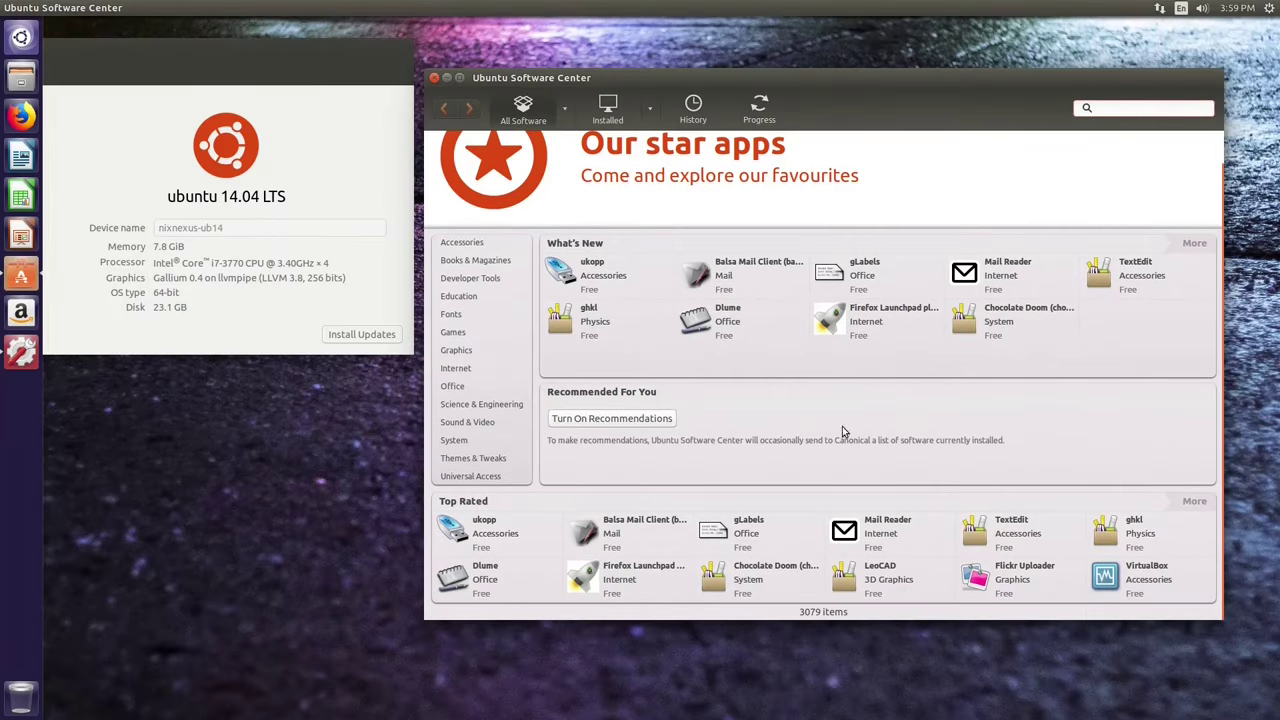
Step: Browse the Accessories and Developer Tools categories, going back to the store's home page each time
click(458, 246)
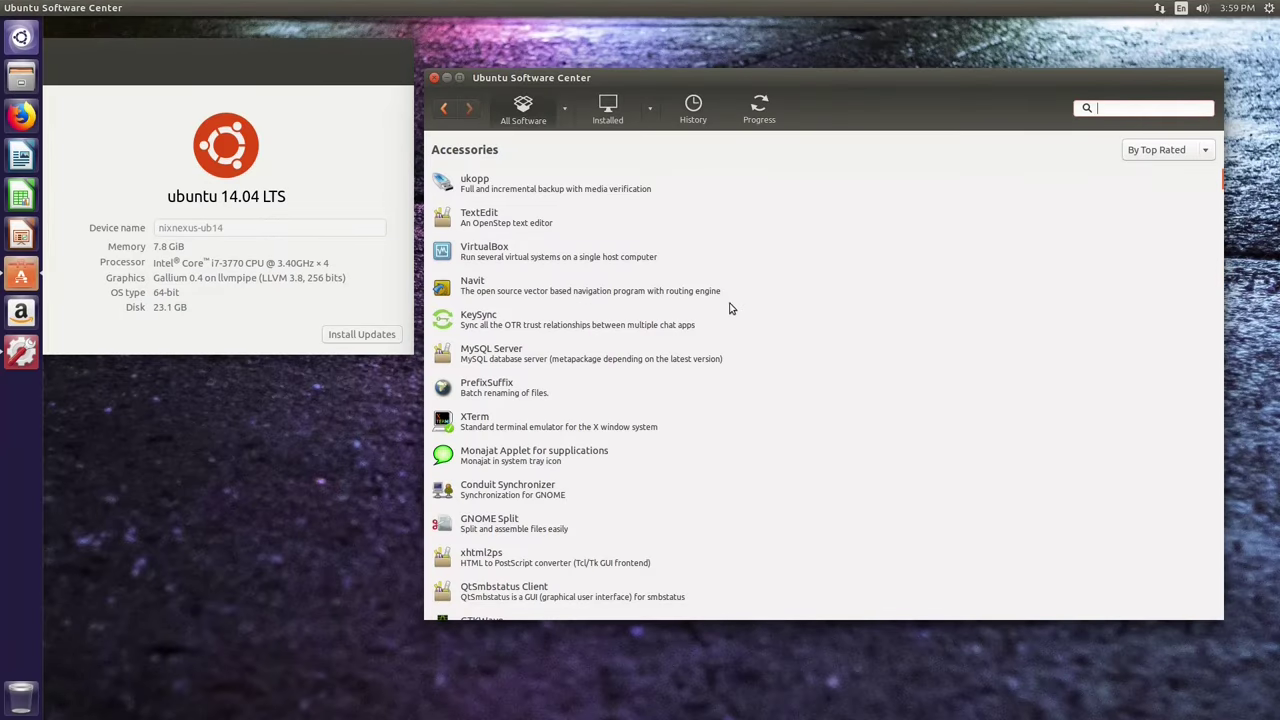
click(442, 112)
click(470, 279)
click(444, 110)
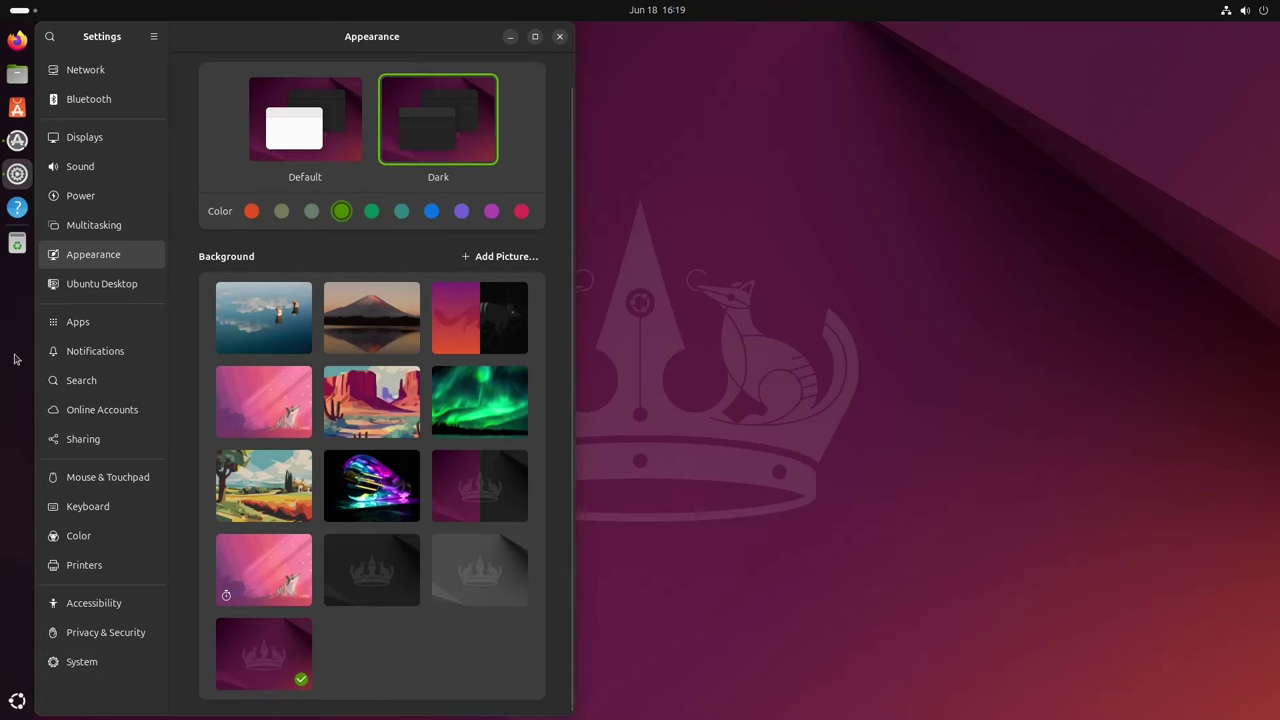
Step: On Ubuntu Desktop settings, keep Home Folder shown and dock visible, and turn Panel Mode and Tiling Popup off
click(102, 296)
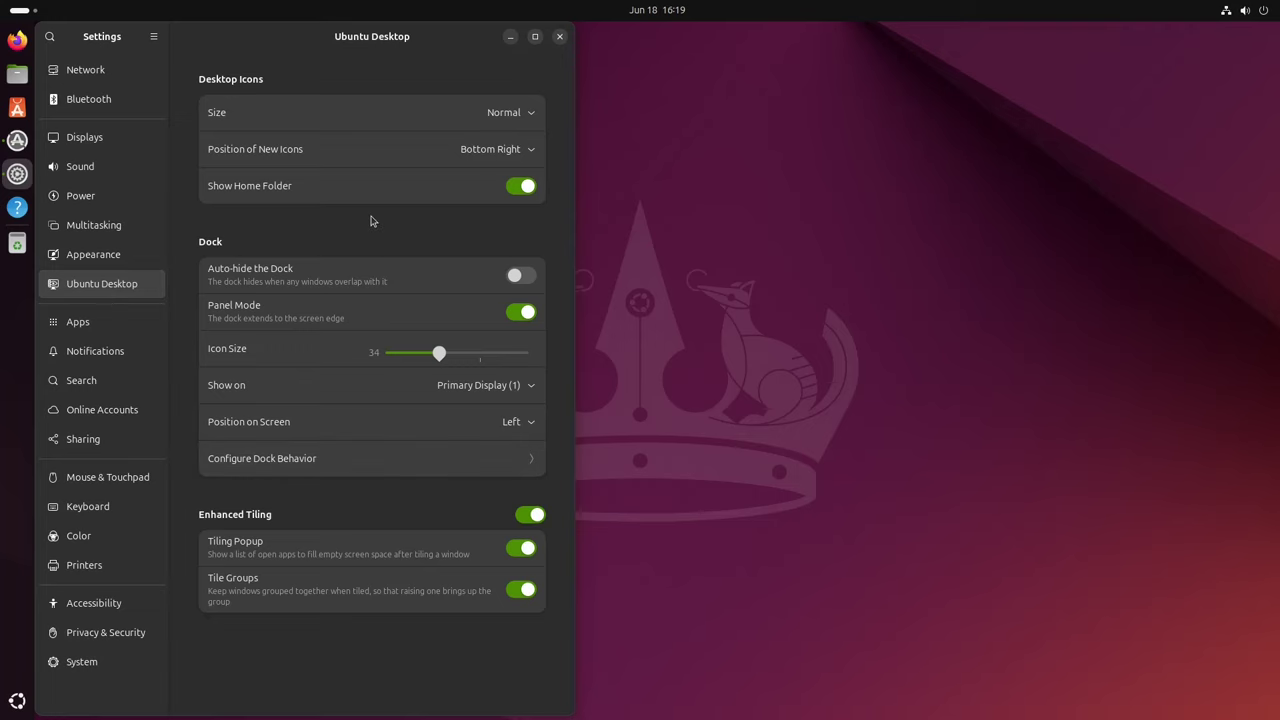
click(521, 186)
drag(359, 40, 744, 102)
click(899, 248)
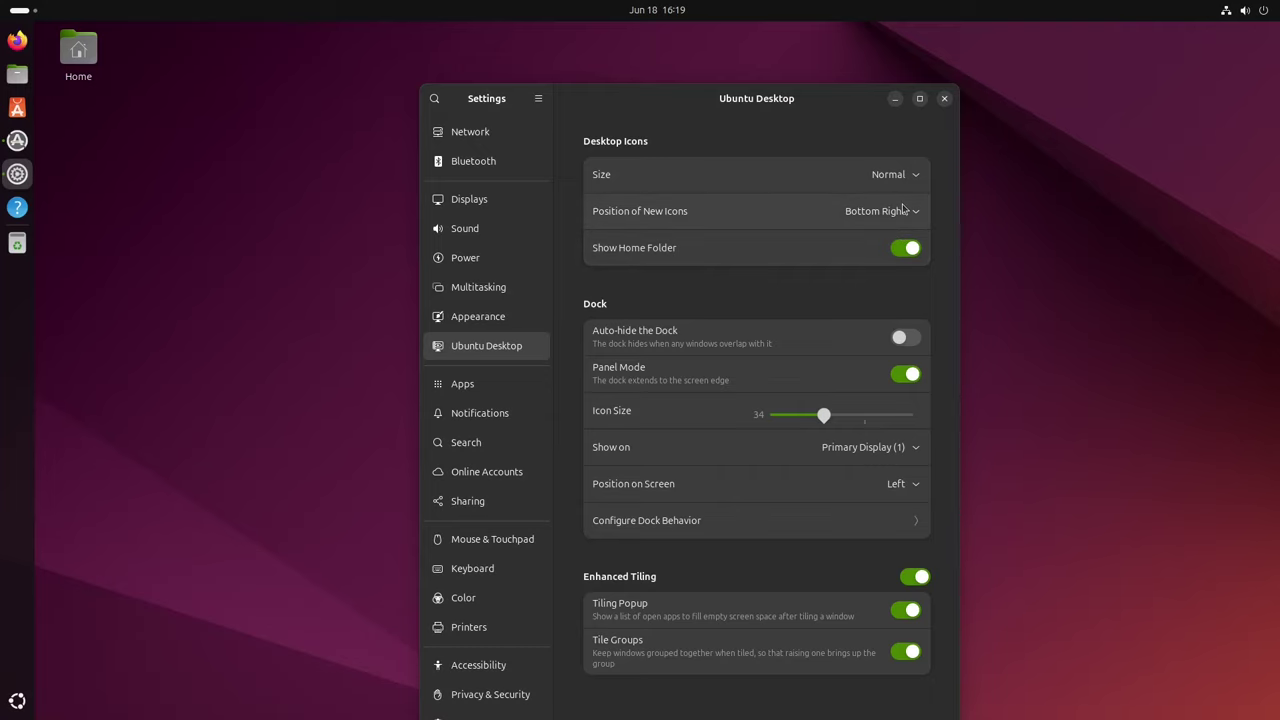
click(906, 339)
click(906, 340)
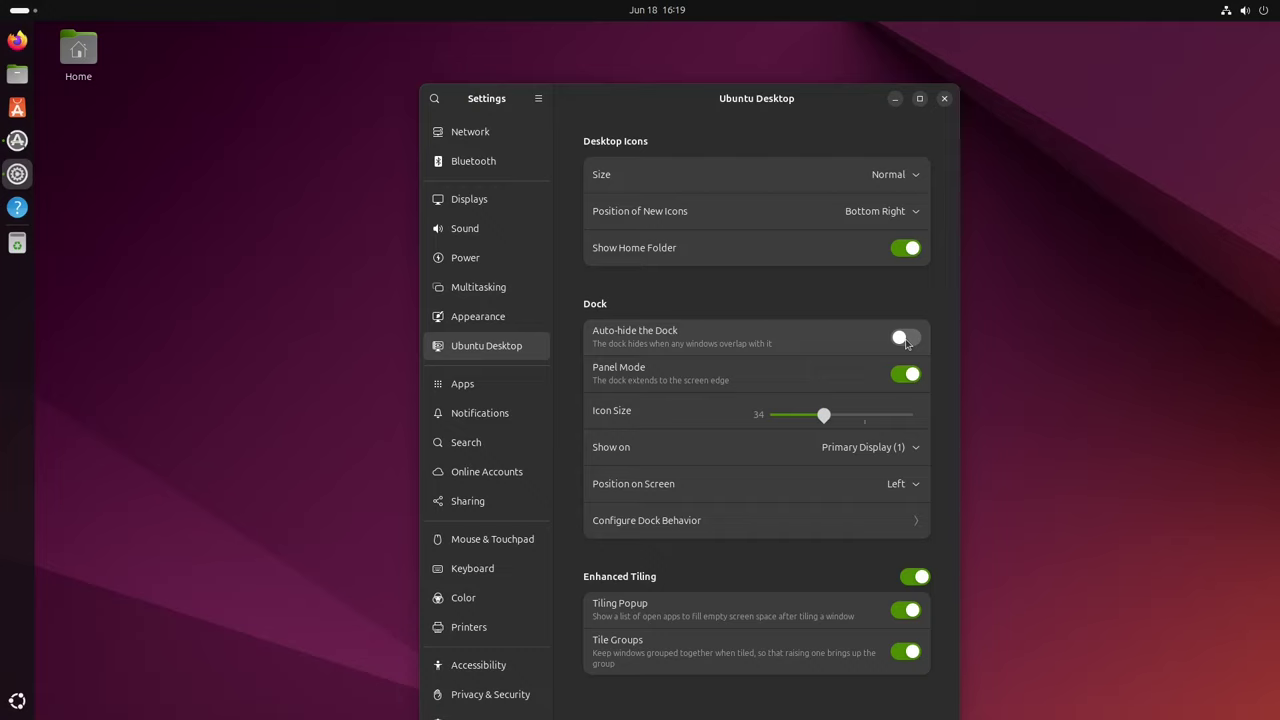
click(906, 374)
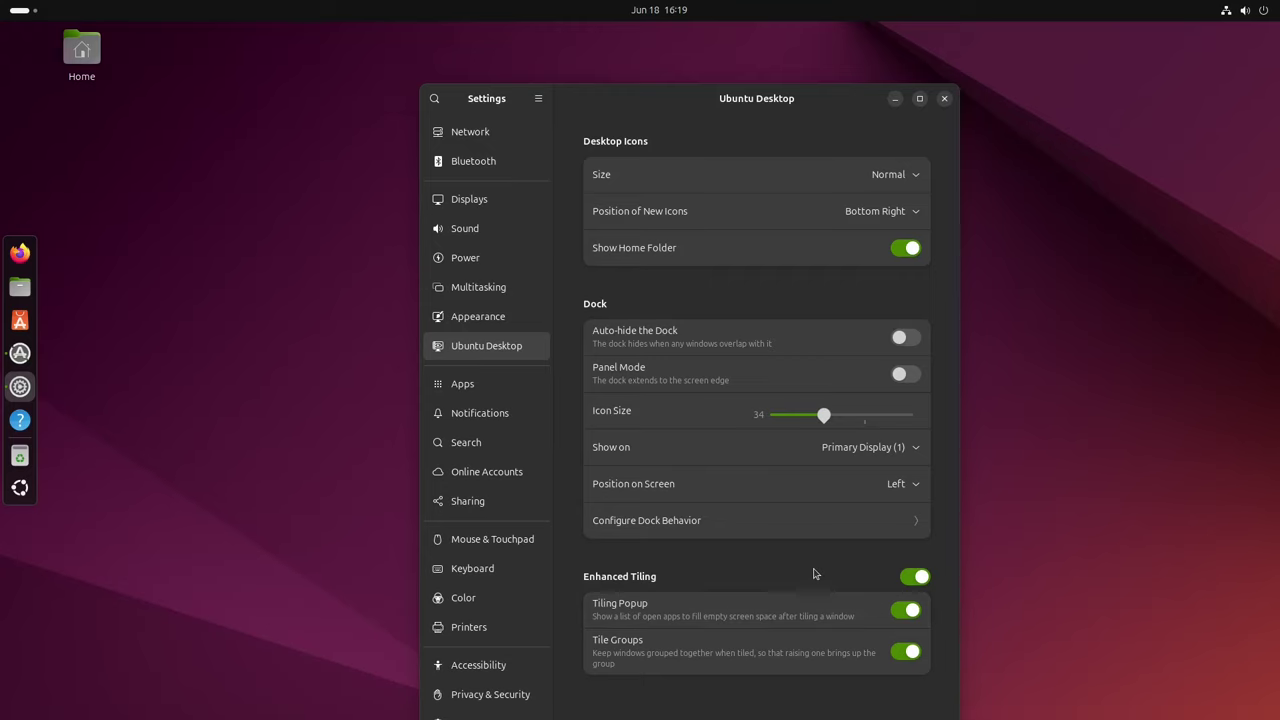
click(914, 612)
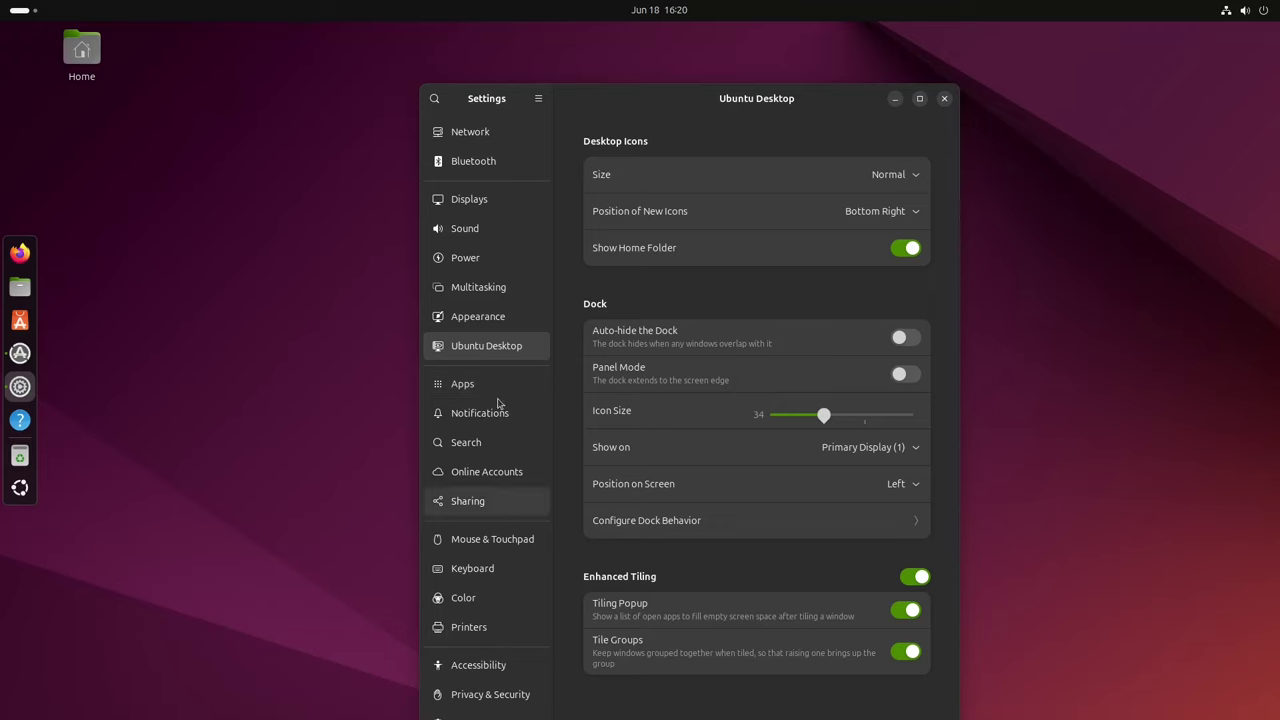
Step: In Appearance, preview the red-and-dark split and colourful glass bulb wallpapers on the desktop
click(500, 320)
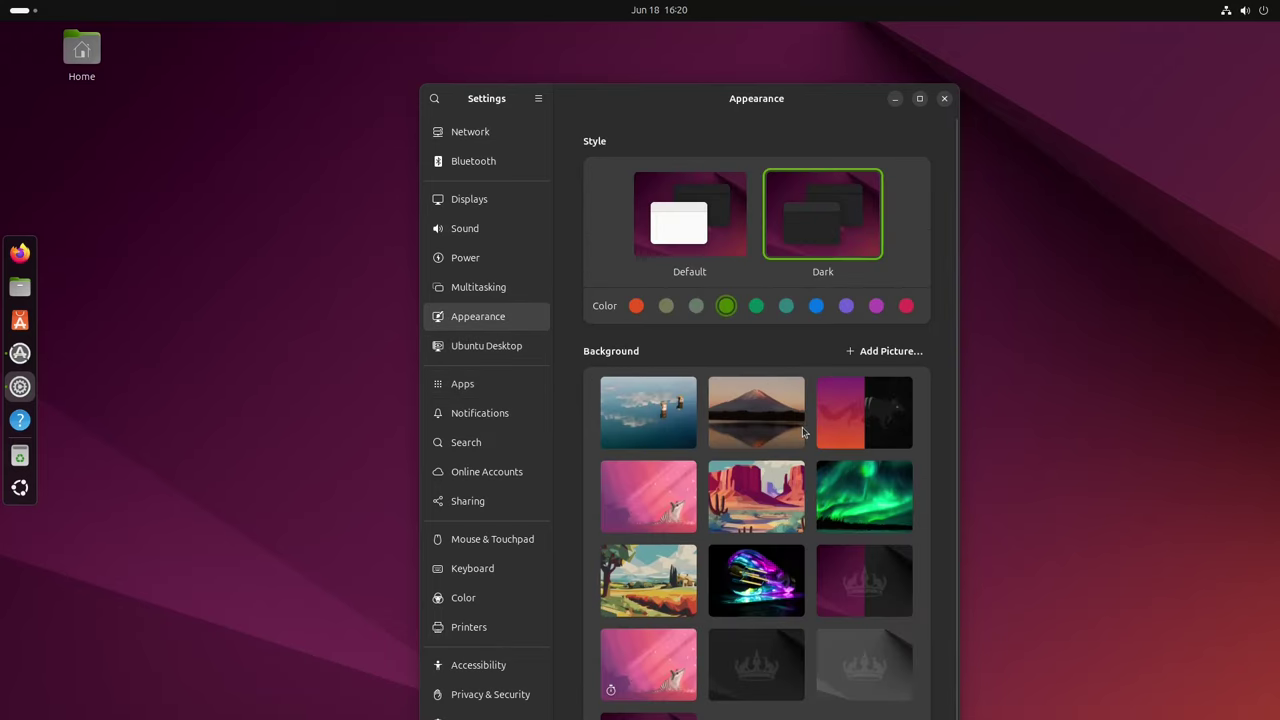
click(832, 416)
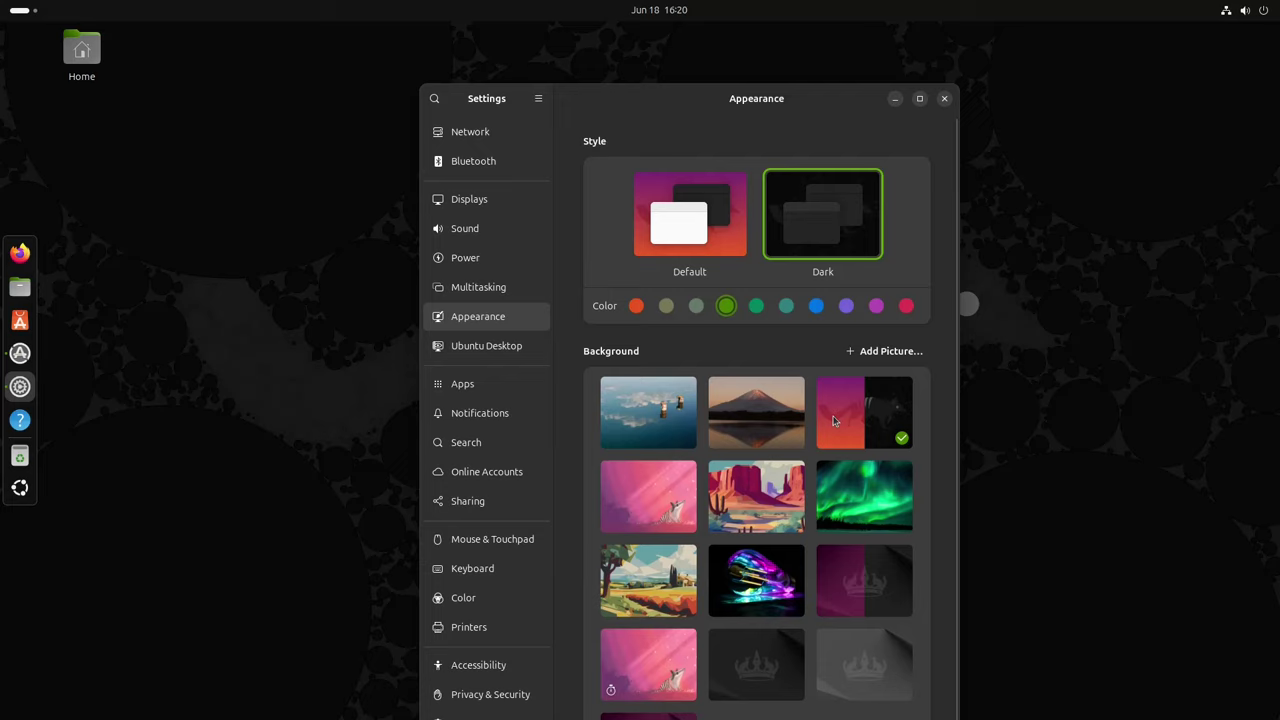
scroll(918, 602, down, 1)
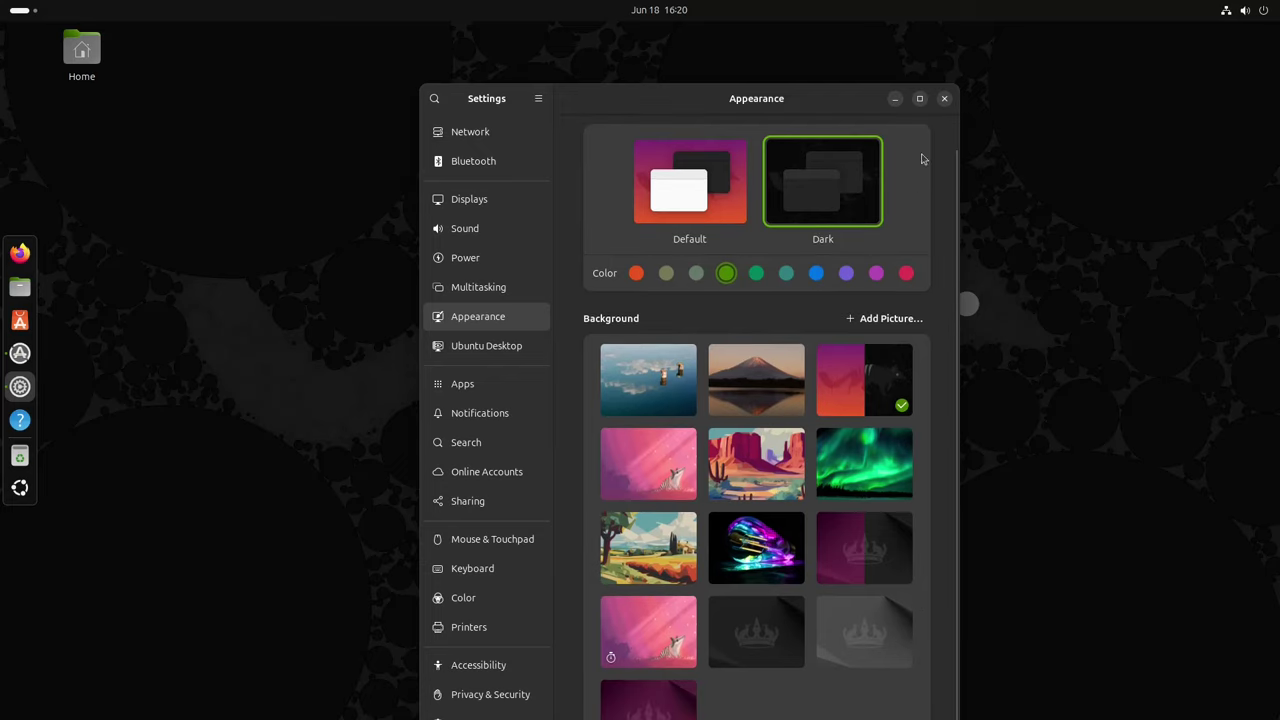
click(893, 99)
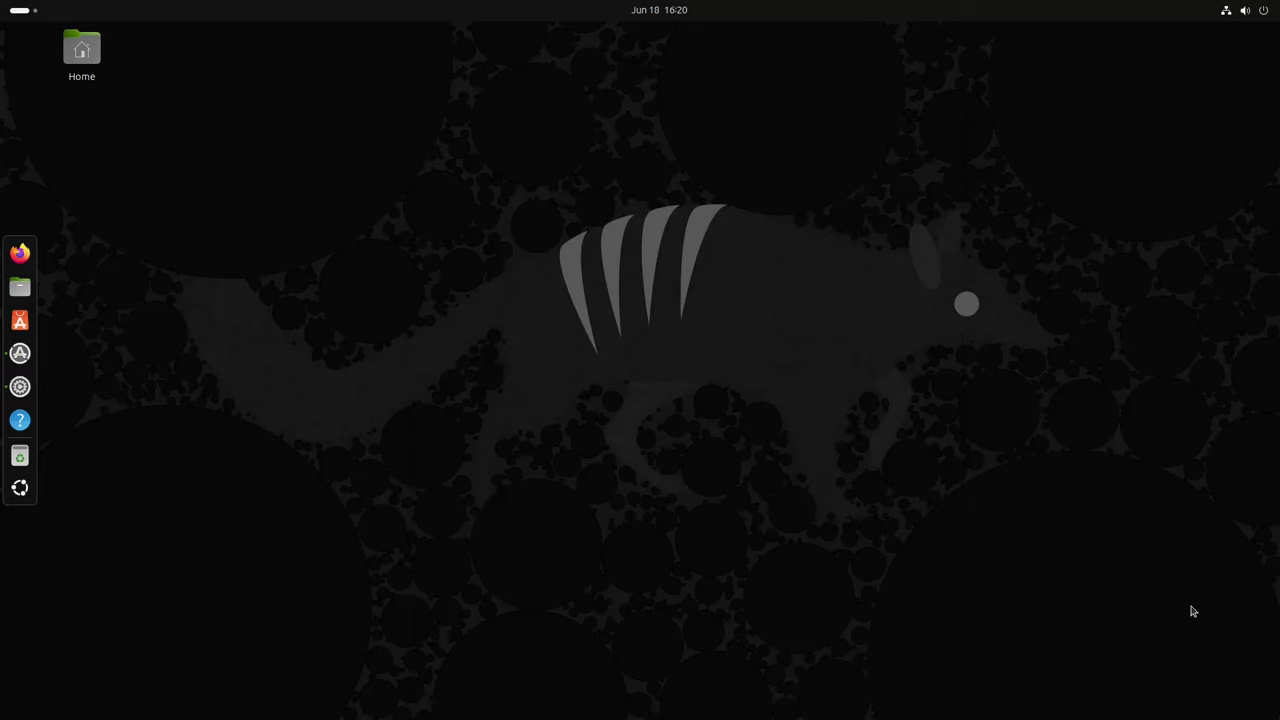
click(20, 386)
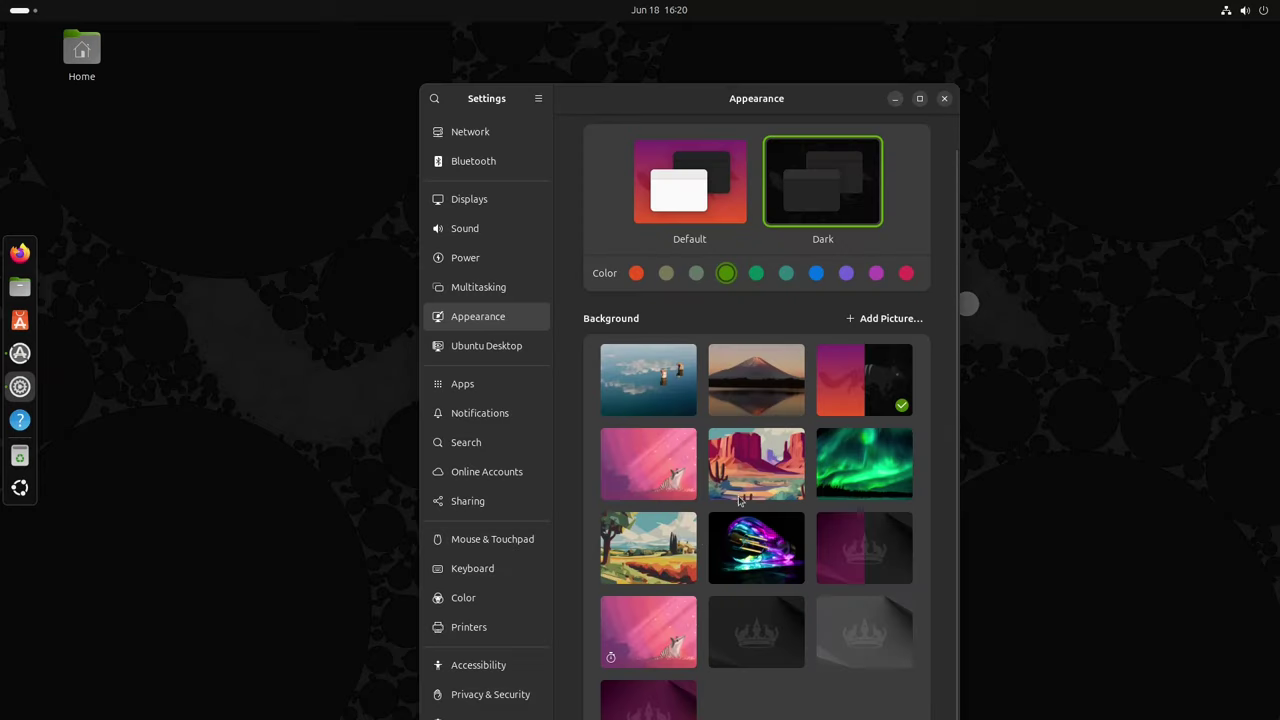
click(764, 549)
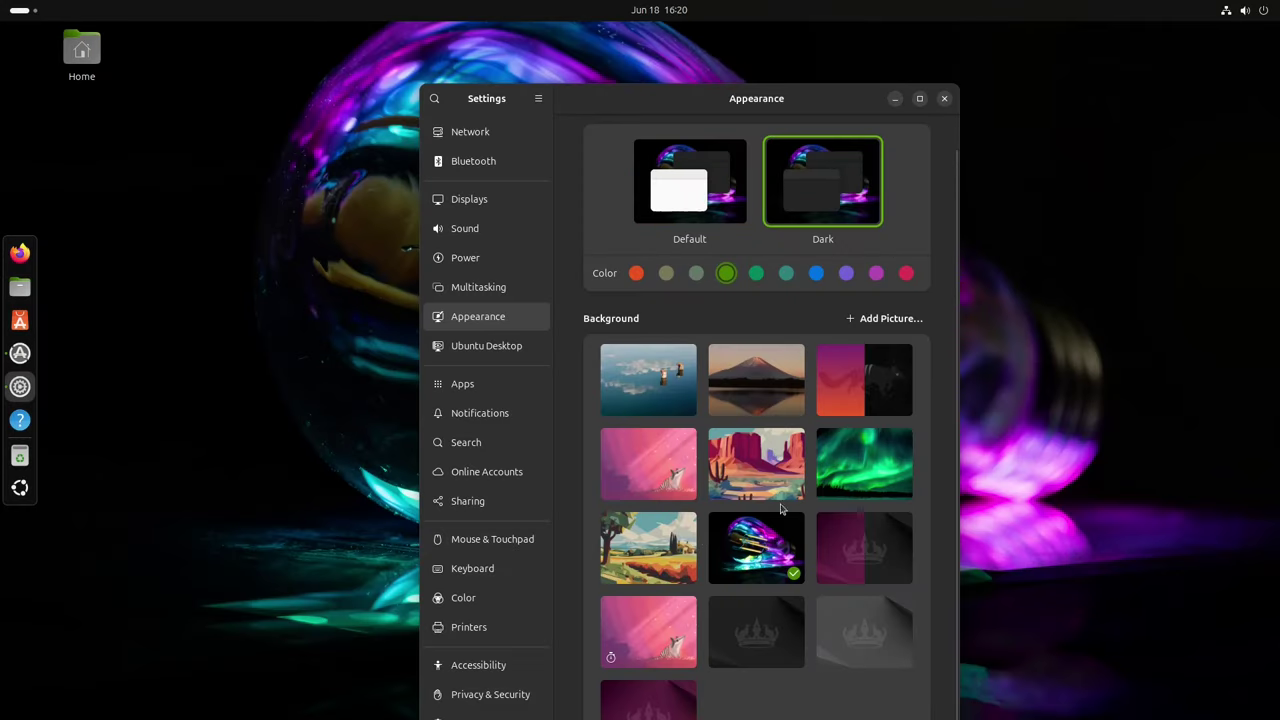
click(895, 99)
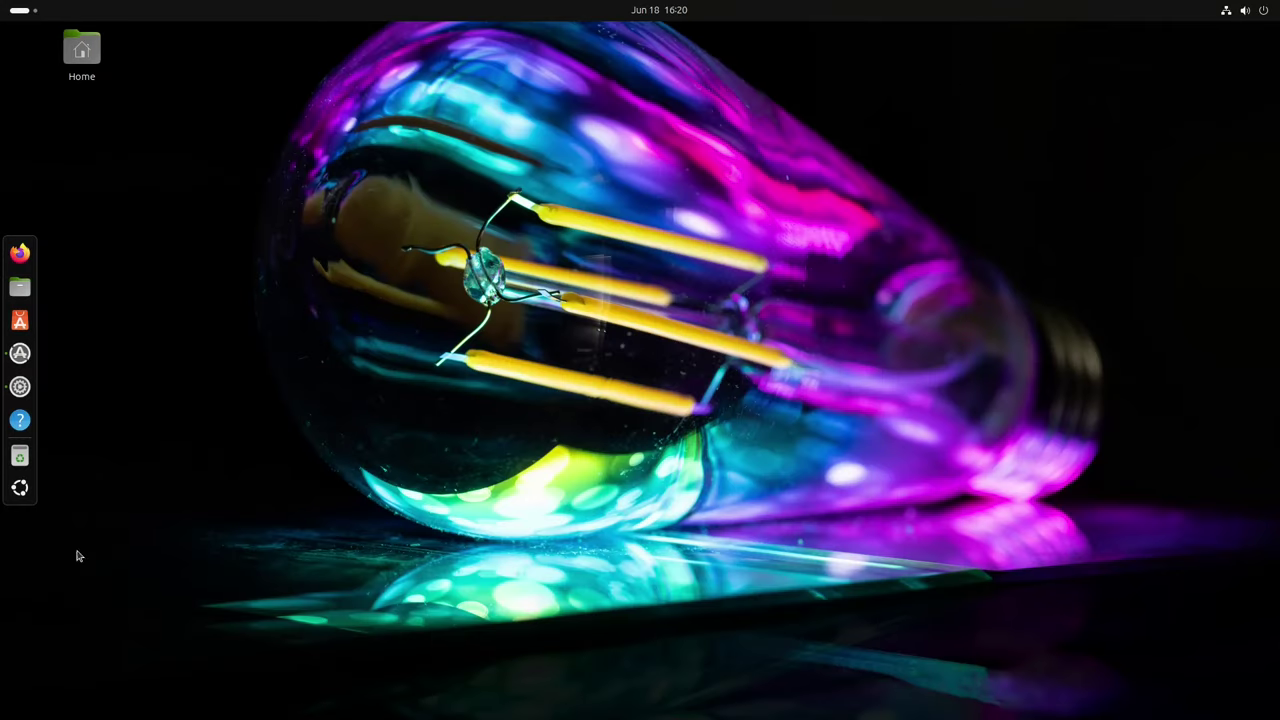
click(20, 386)
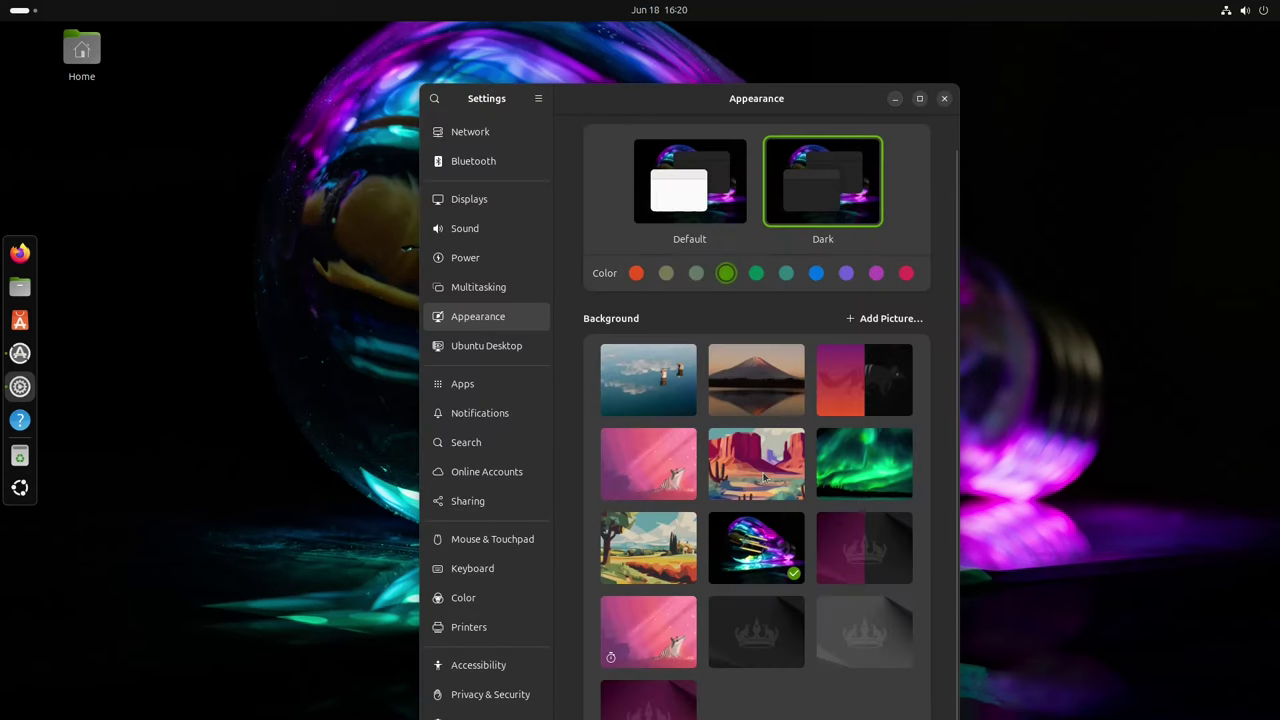
Step: Try the painted landscape, then make the pink numbat picture the wallpaper and close Settings
click(661, 553)
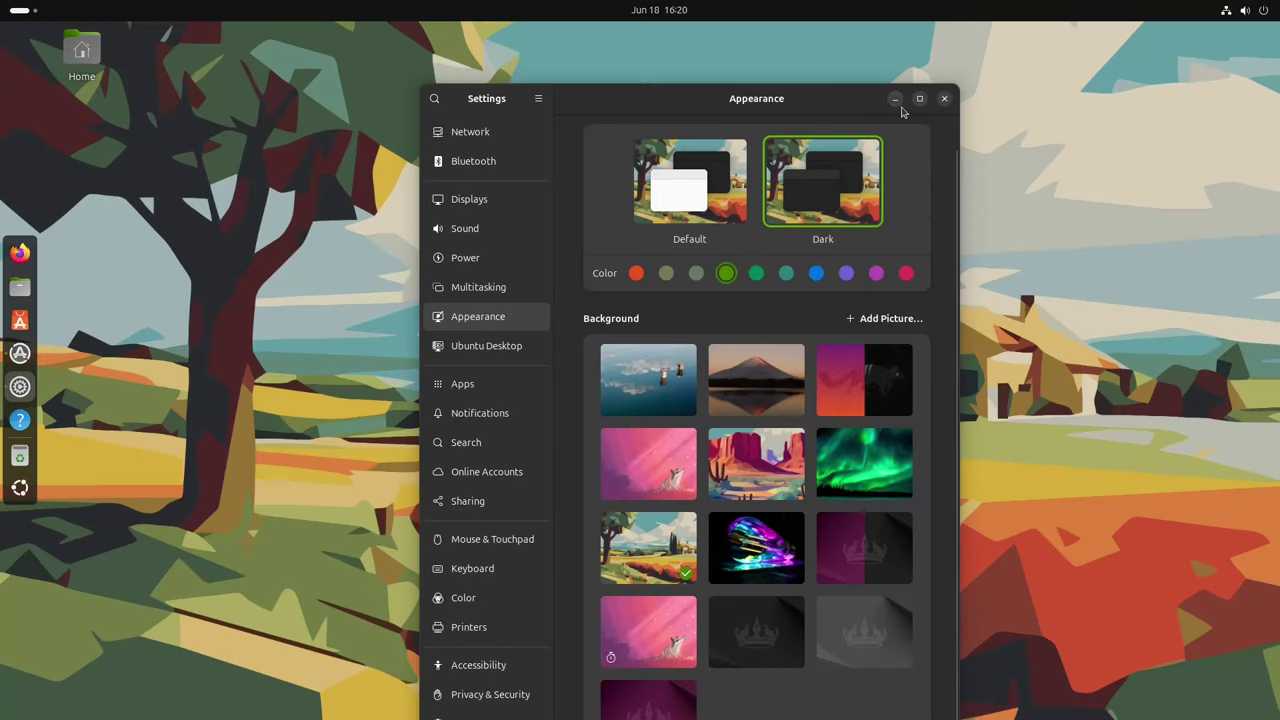
click(895, 99)
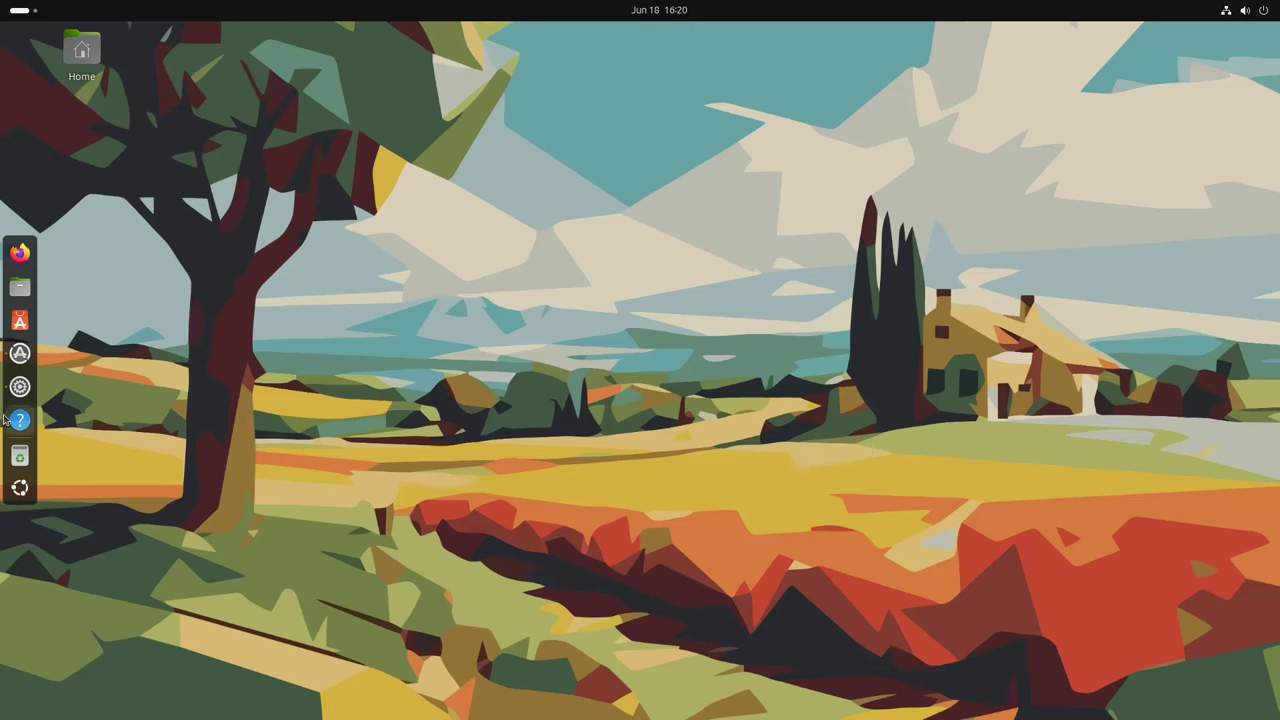
click(20, 386)
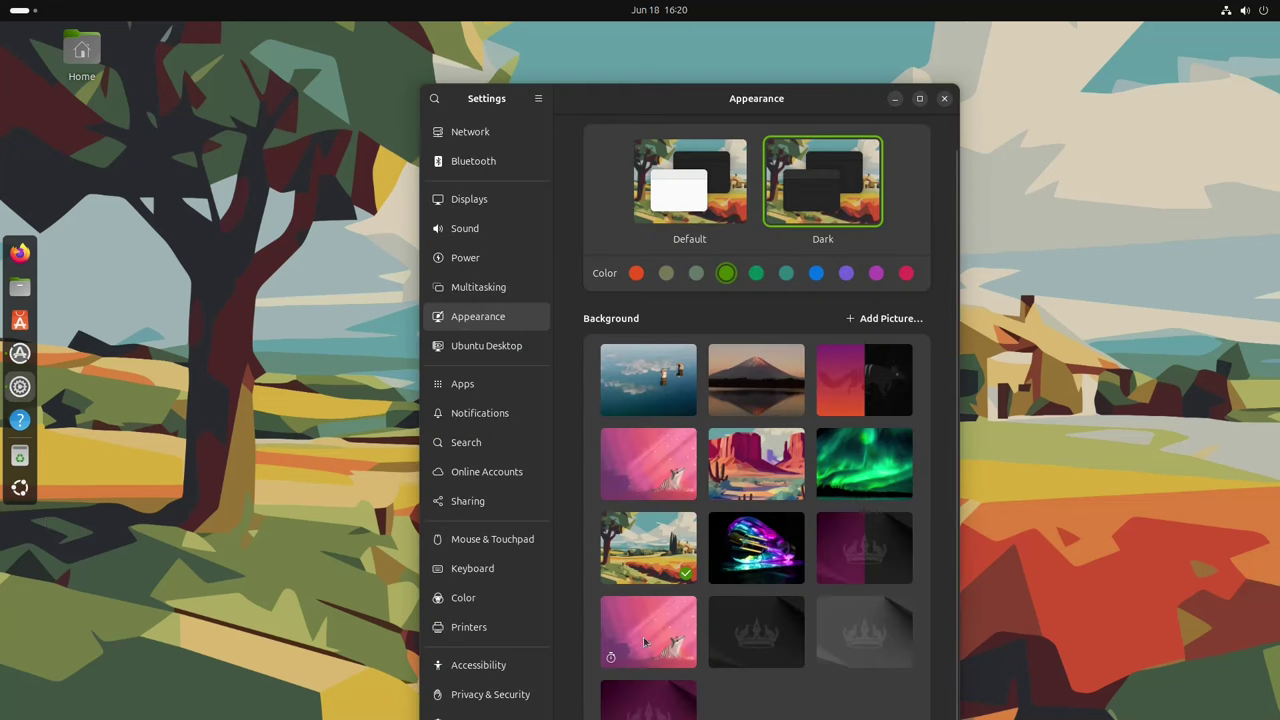
click(670, 460)
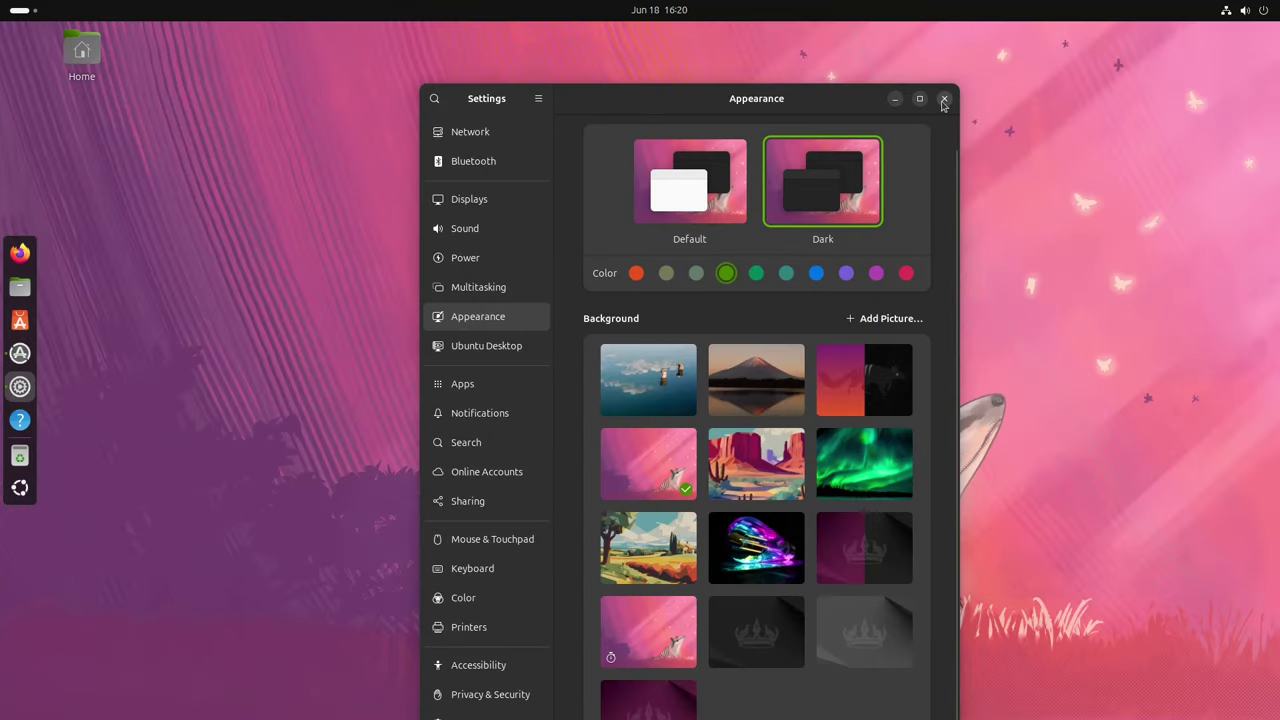
click(943, 100)
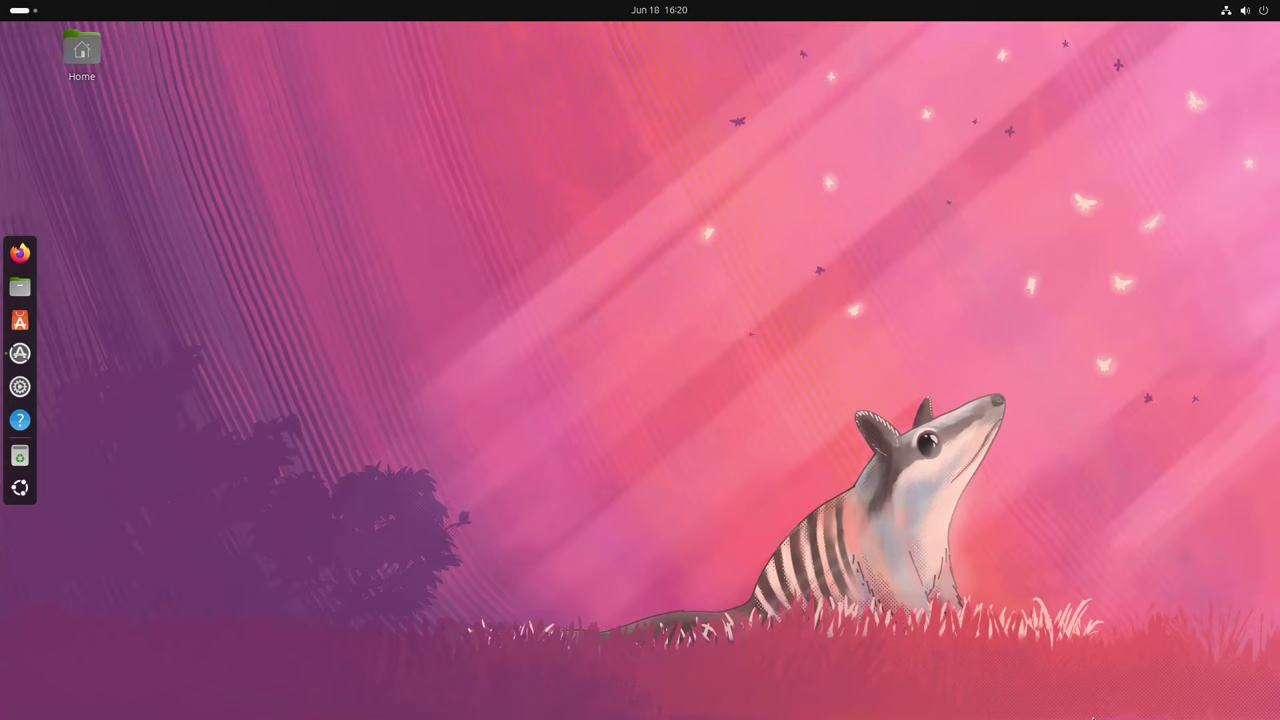
Step: Power off Ubuntu from the quick settings panel and confirm immediate shutdown
click(1266, 9)
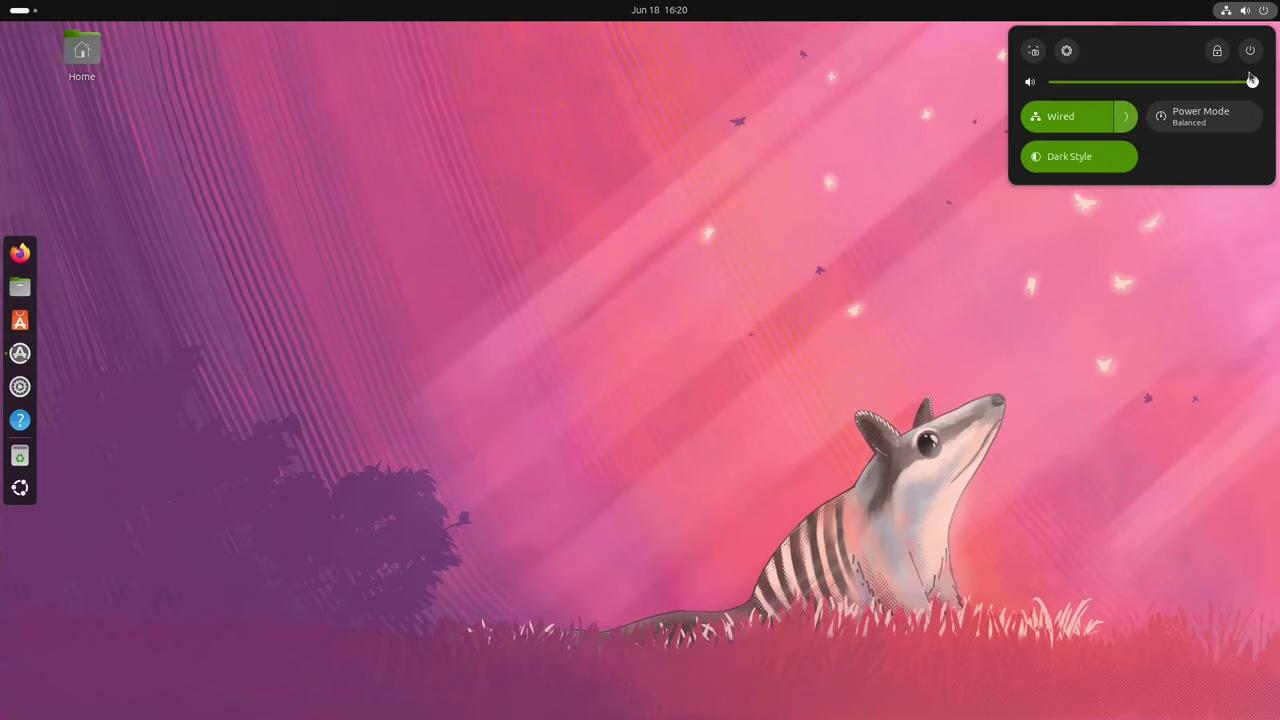
click(1252, 54)
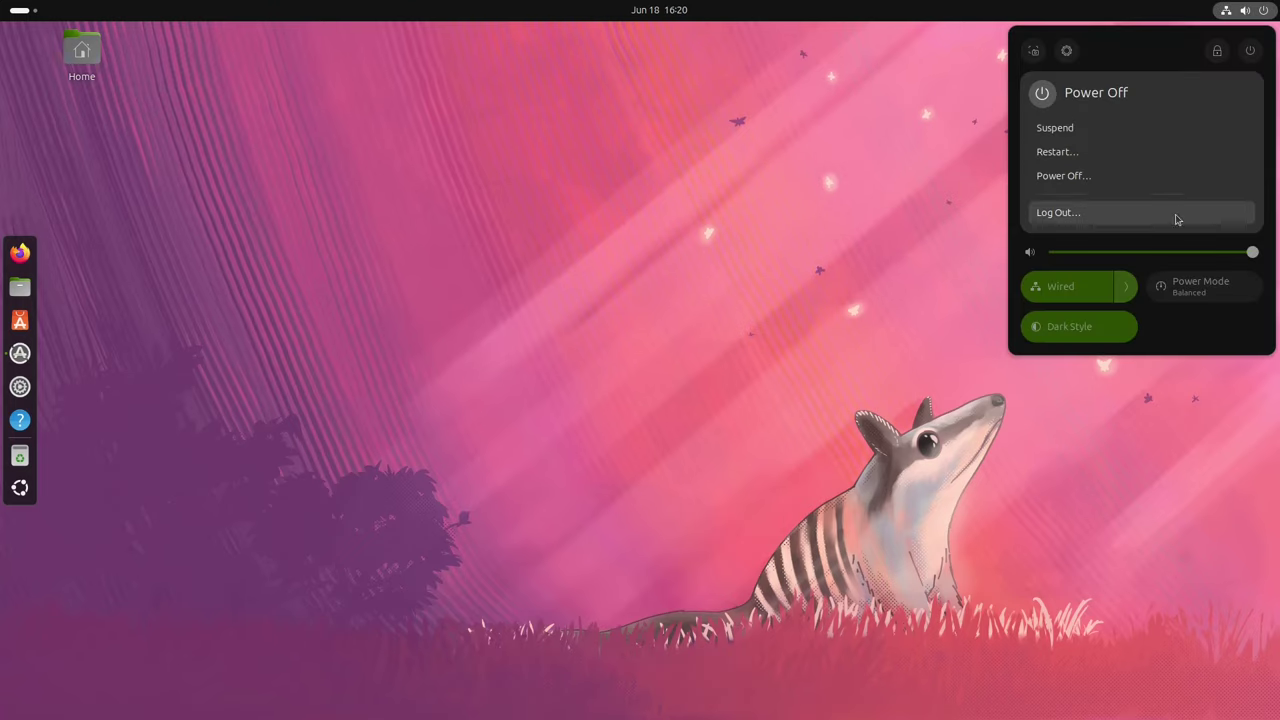
click(1096, 187)
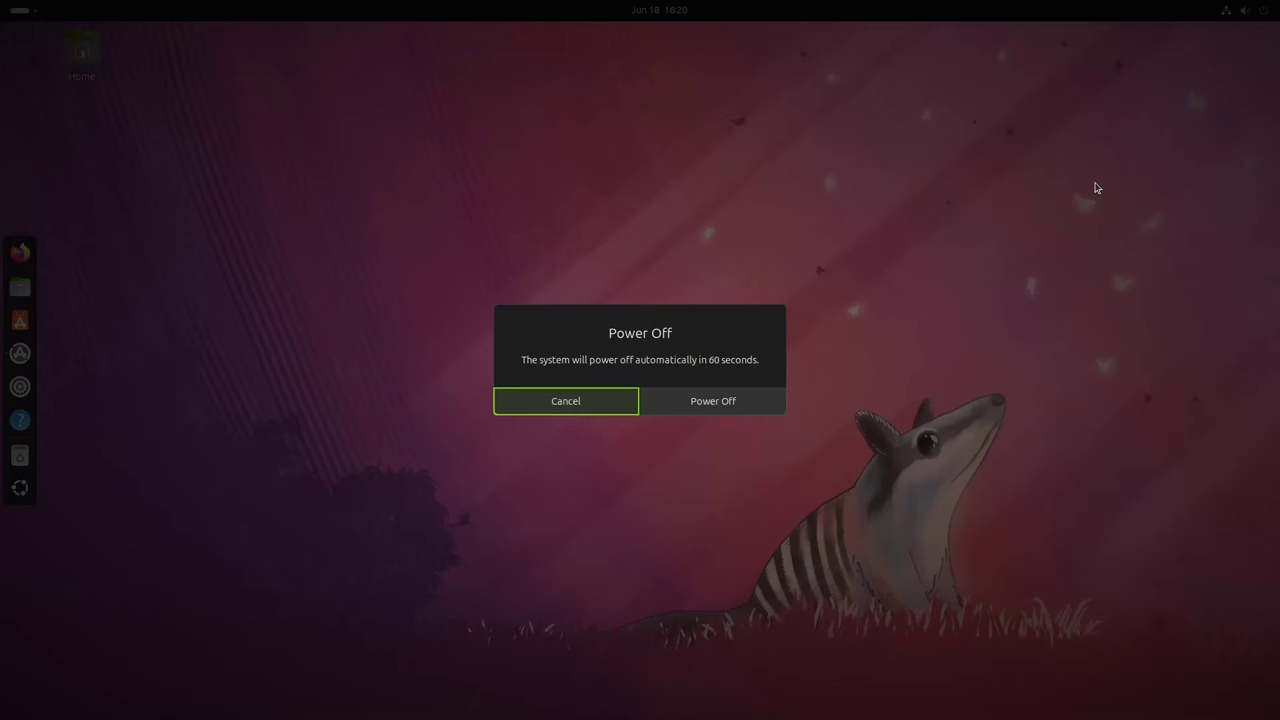
click(712, 404)
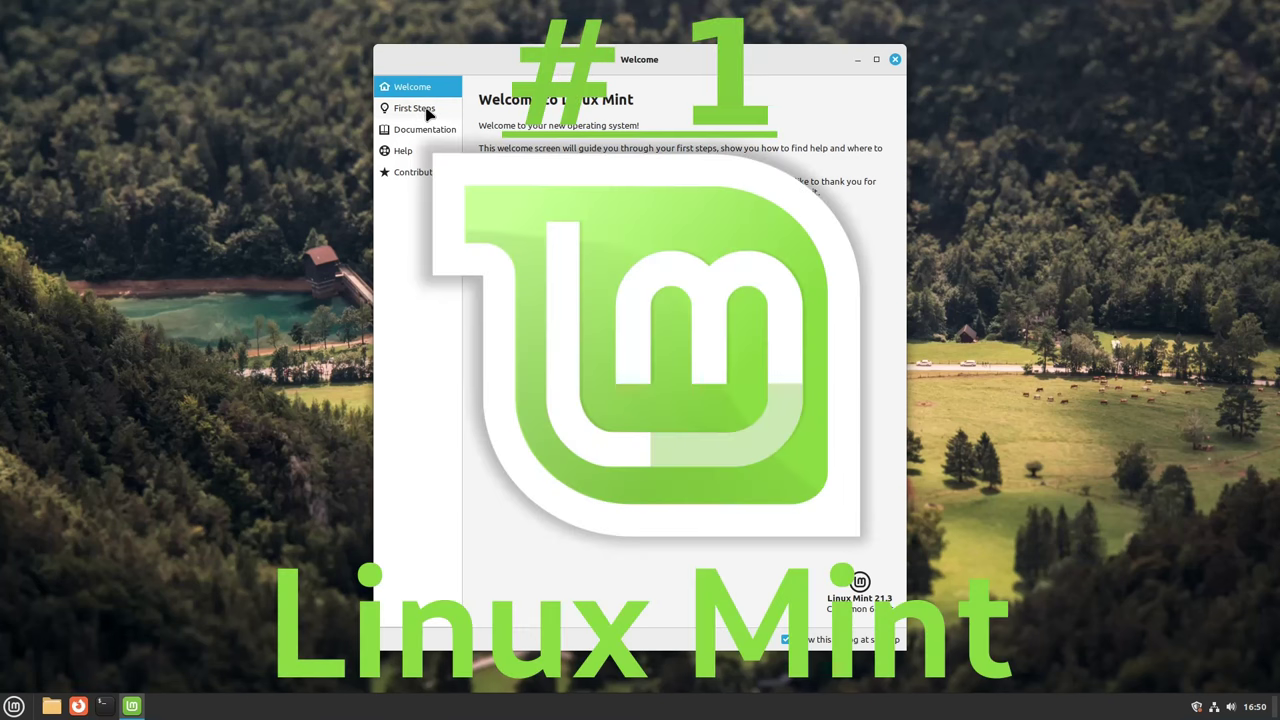
Step: Launch Terminal from the menu, run neofetch with enlarged text, then exit
click(12, 706)
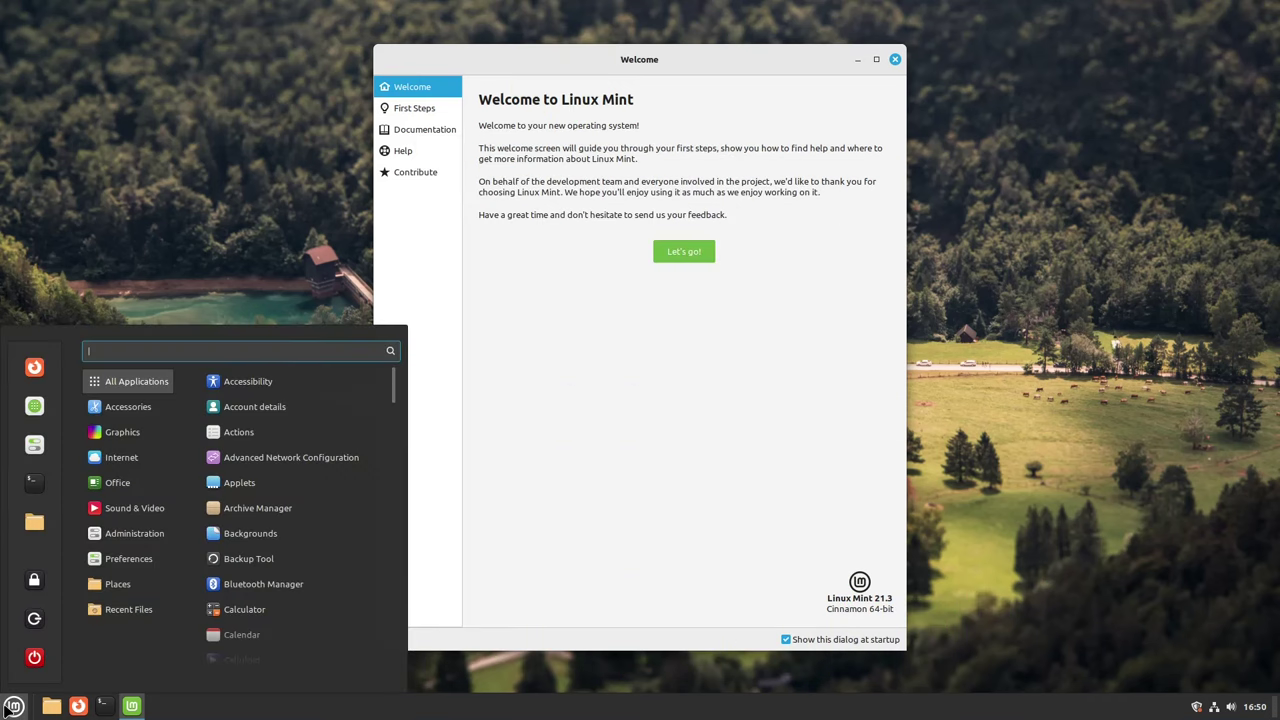
text(term)
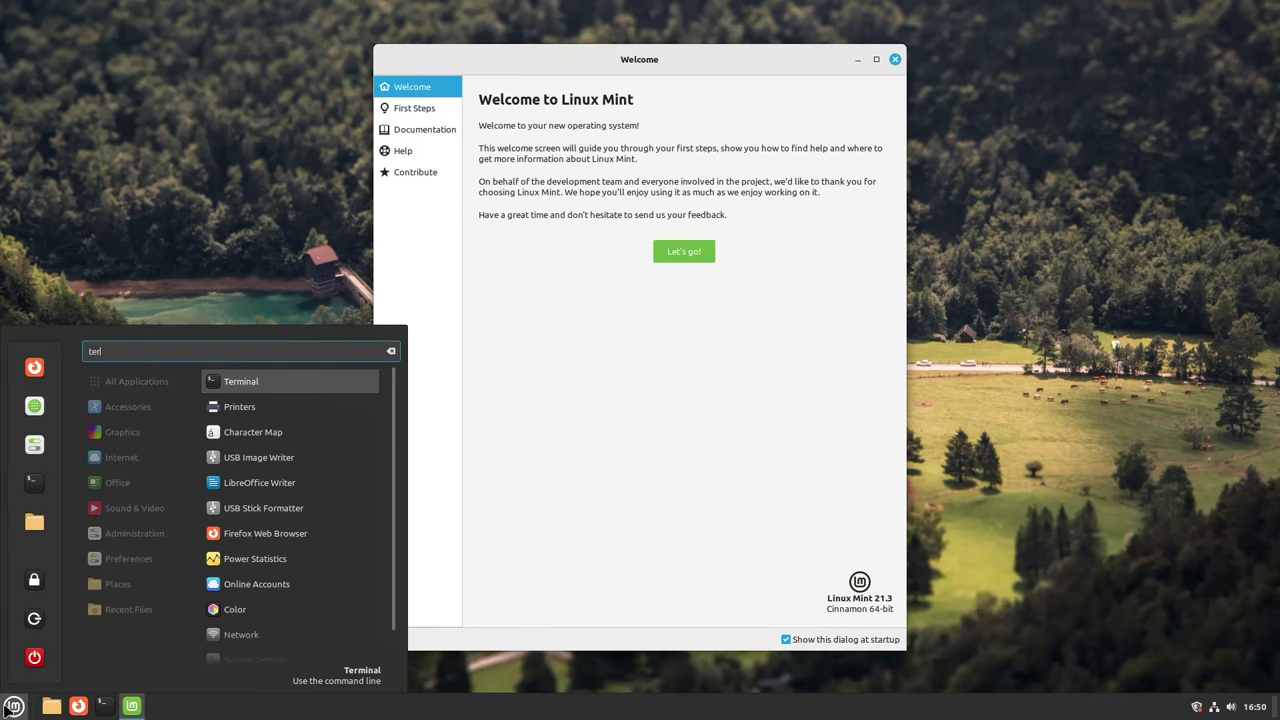
key(Return)
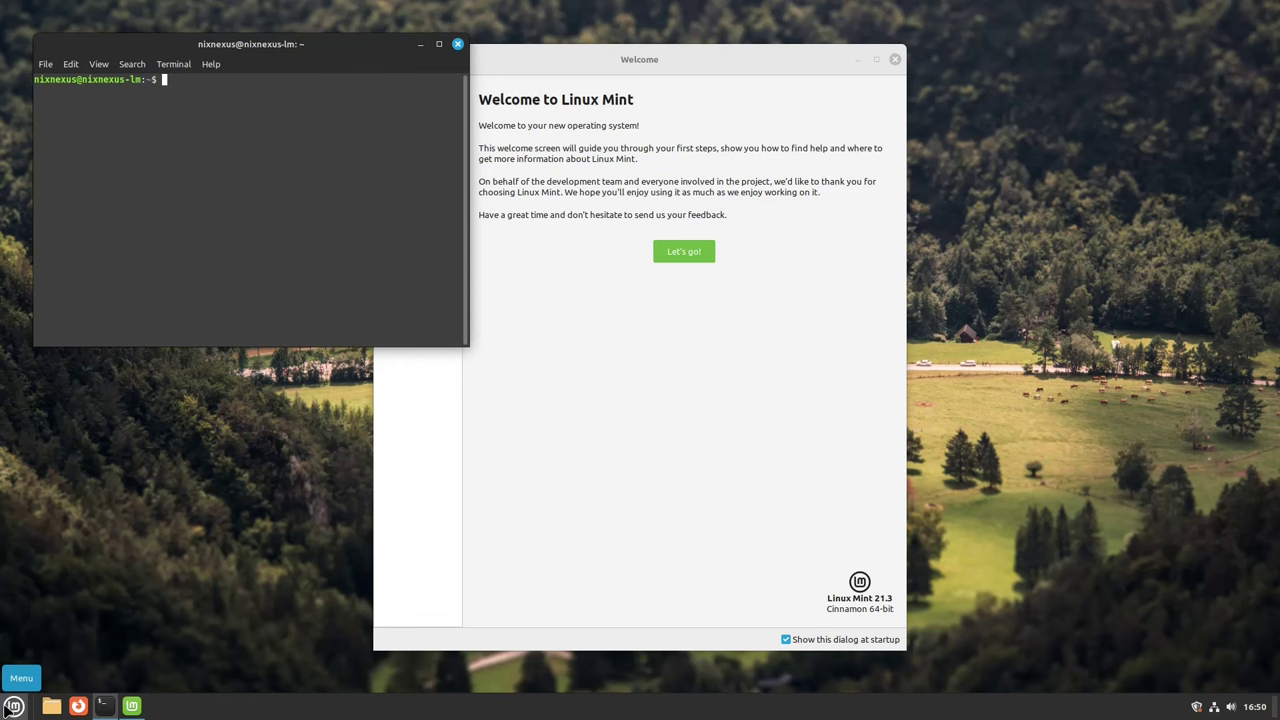
key(ctrl+plus)
key(ctrl+plus)
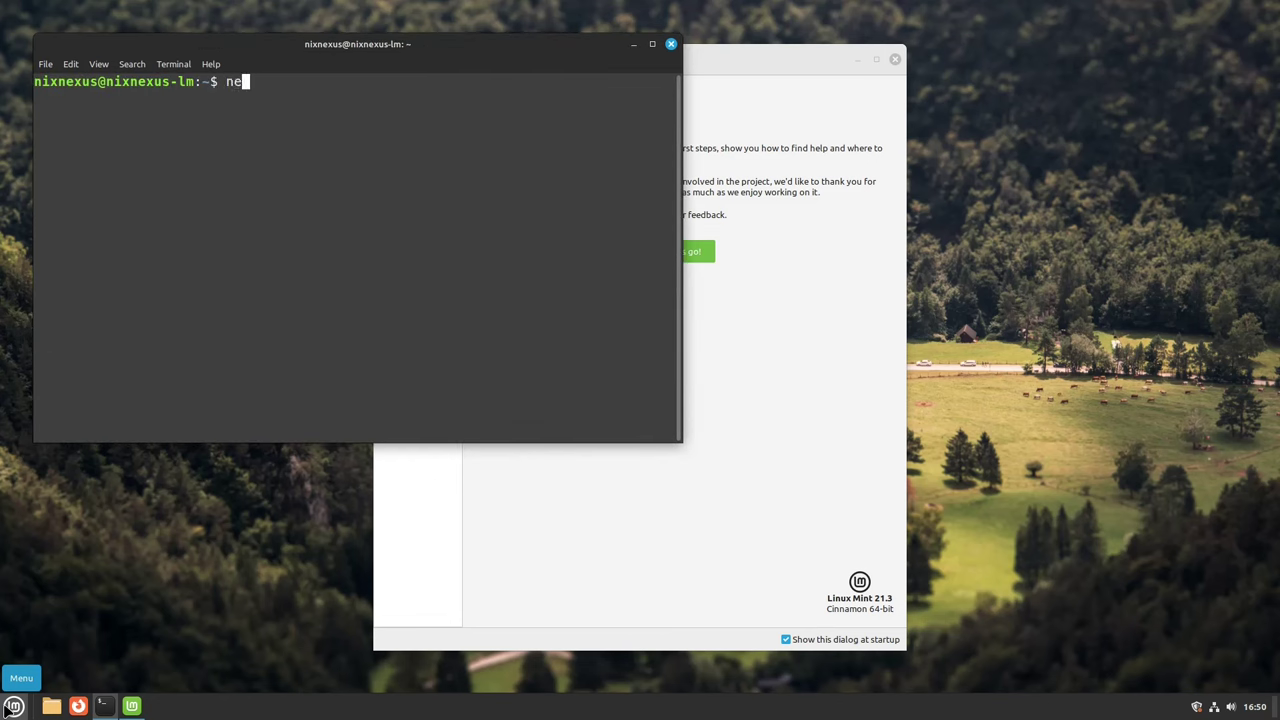
text(neofetch)
key(Return)
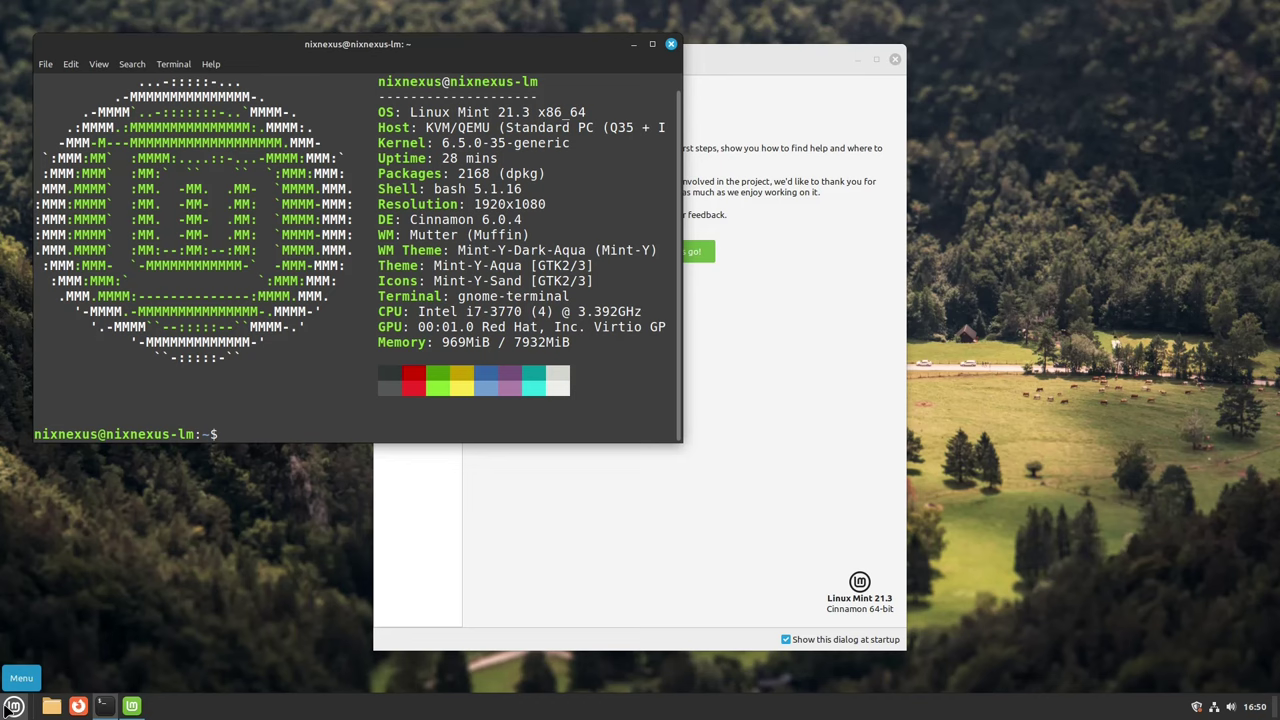
text(exit)
key(Return)
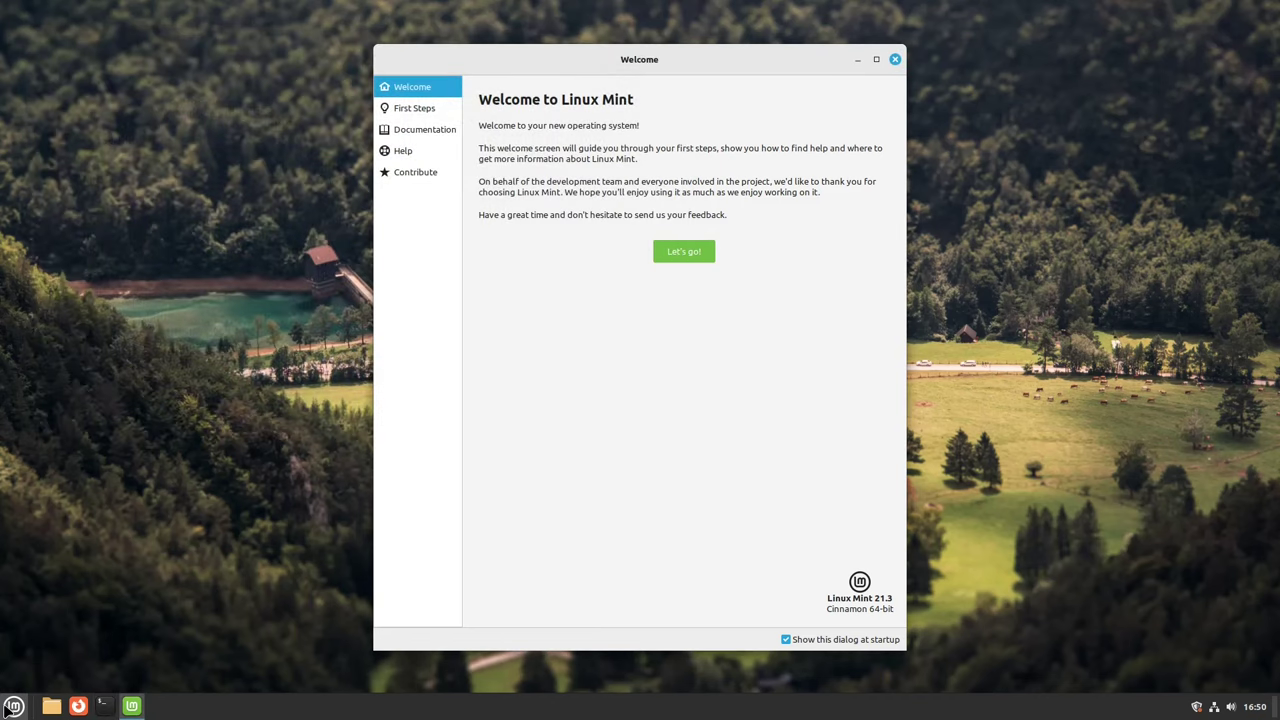
Step: Open System Settings > System Info showing Linux Mint 21.3 Cinnamon, Cinnamon 6.0.4, 7.7 GiB memory
click(5, 704)
text(about)
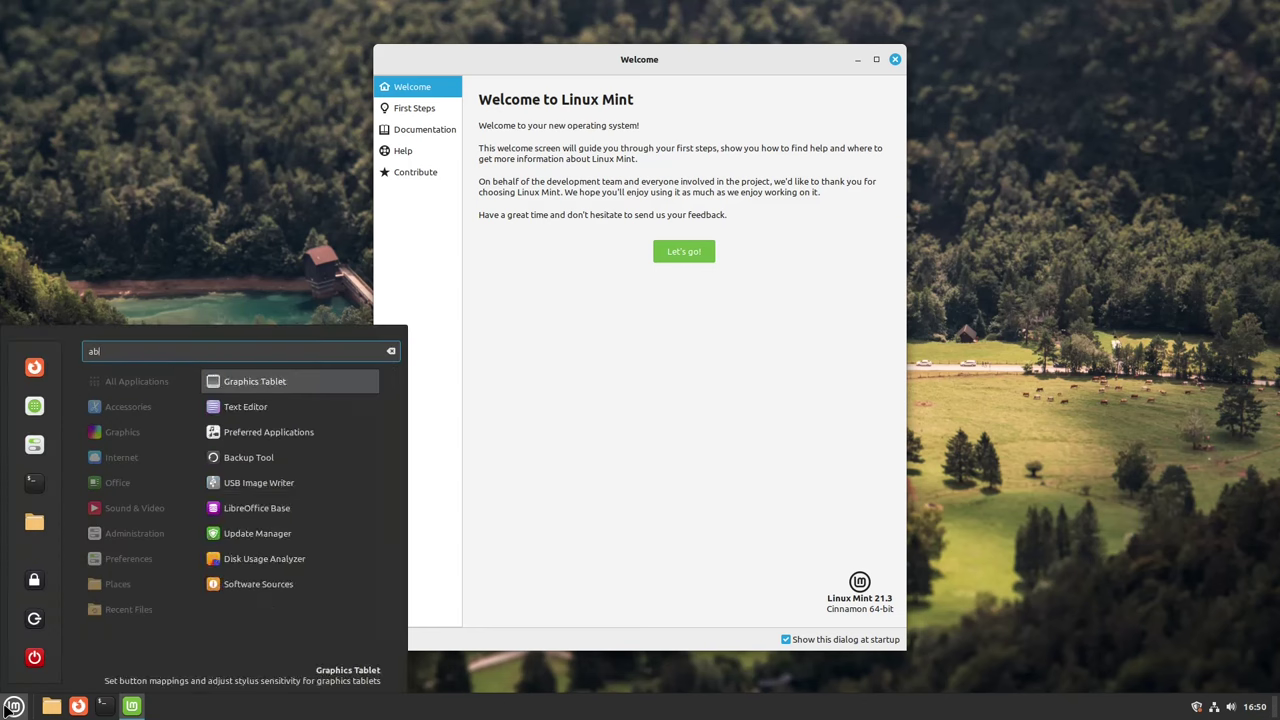
key(BackSpace)
key(BackSpace)
key(BackSpace)
key(BackSpace)
key(BackSpace)
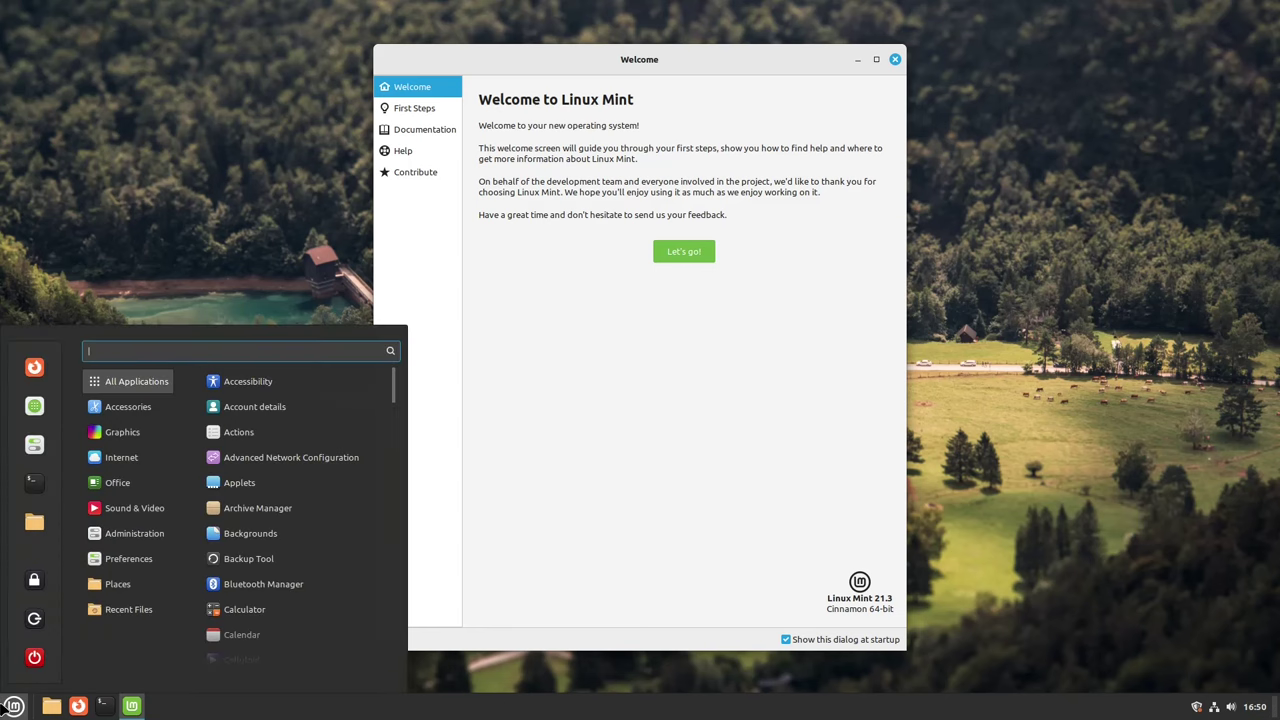
click(34, 443)
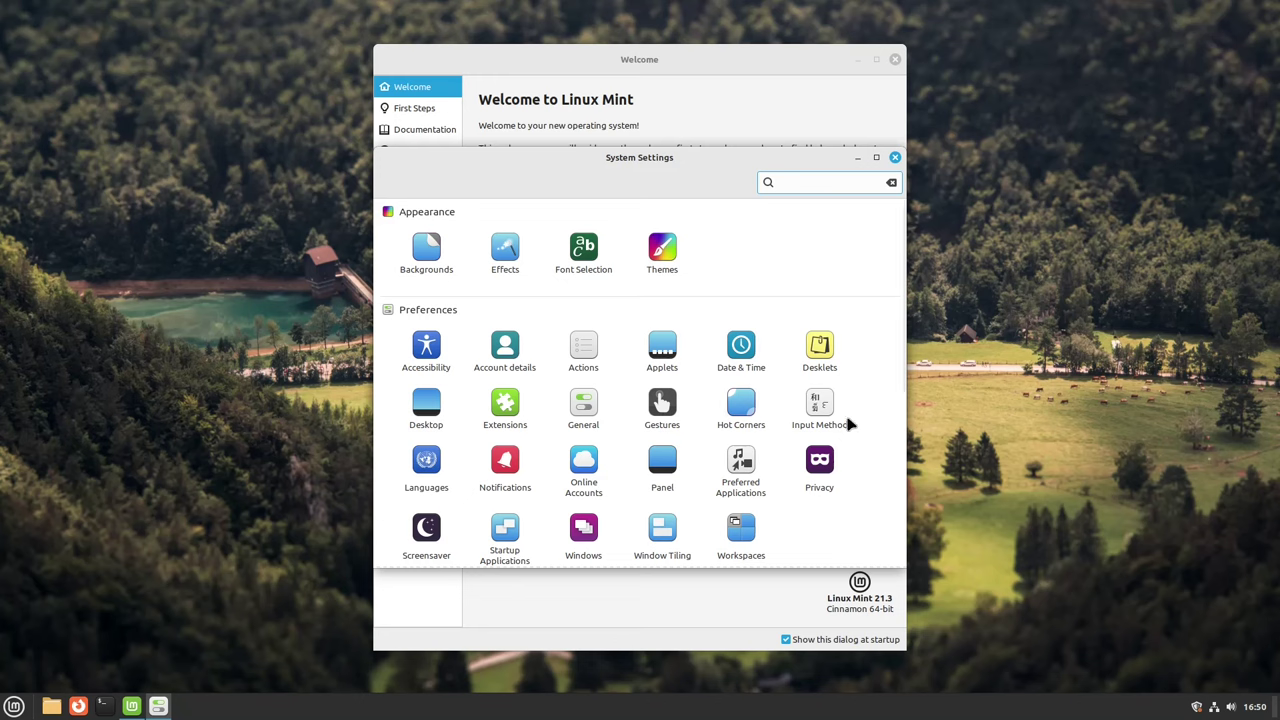
scroll(849, 424, down, 5)
click(846, 418)
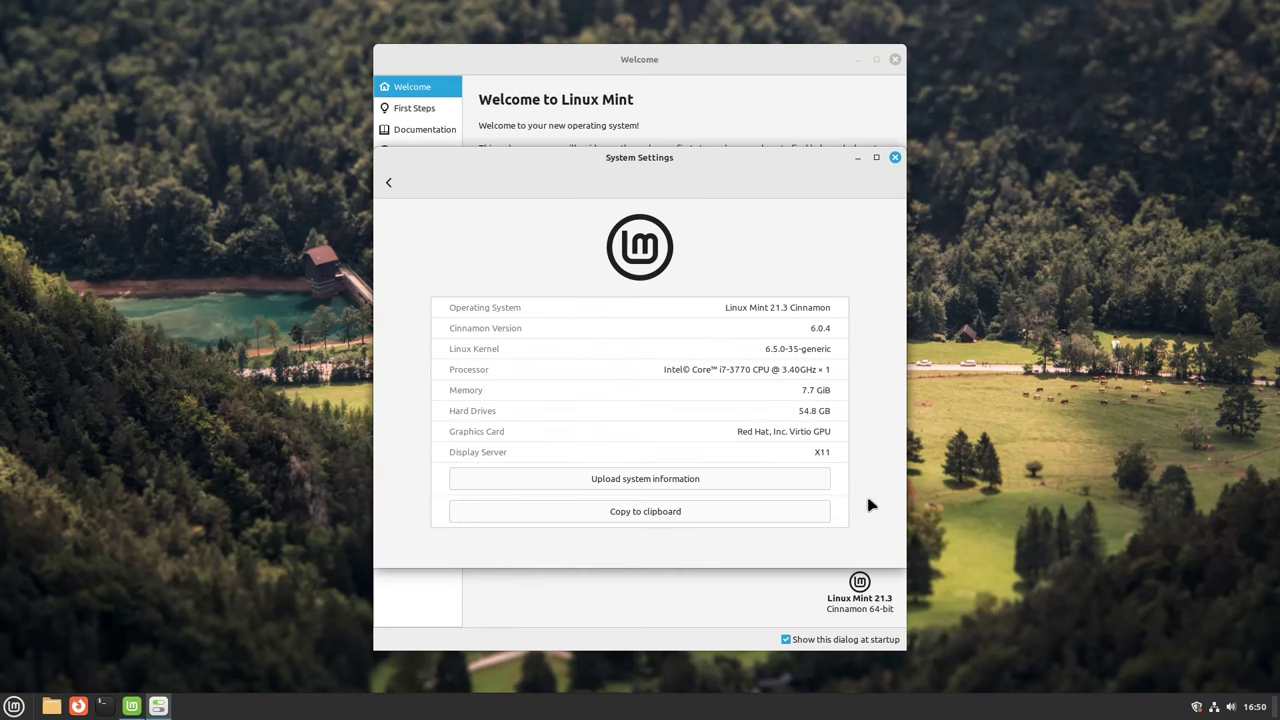
Step: From Welcome's First Steps, launch Driver Manager and Update Manager, placing them top left and top right
click(895, 158)
click(680, 254)
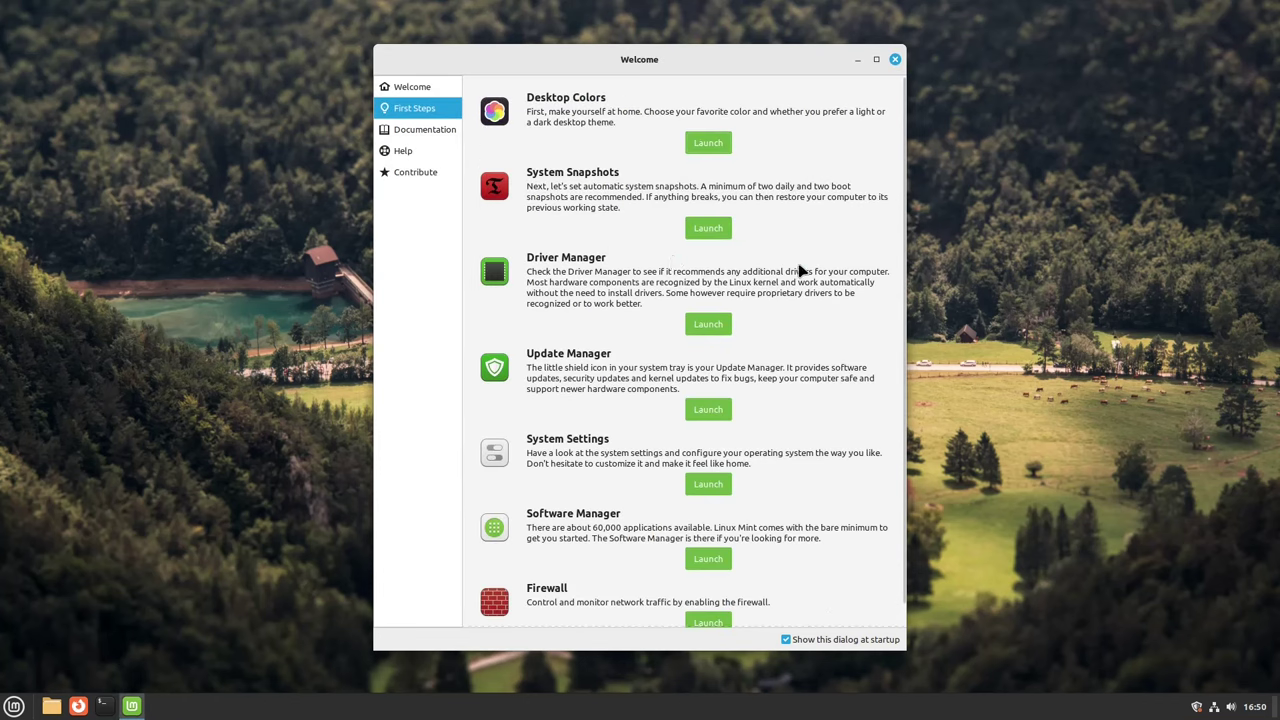
scroll(800, 270, down, 1)
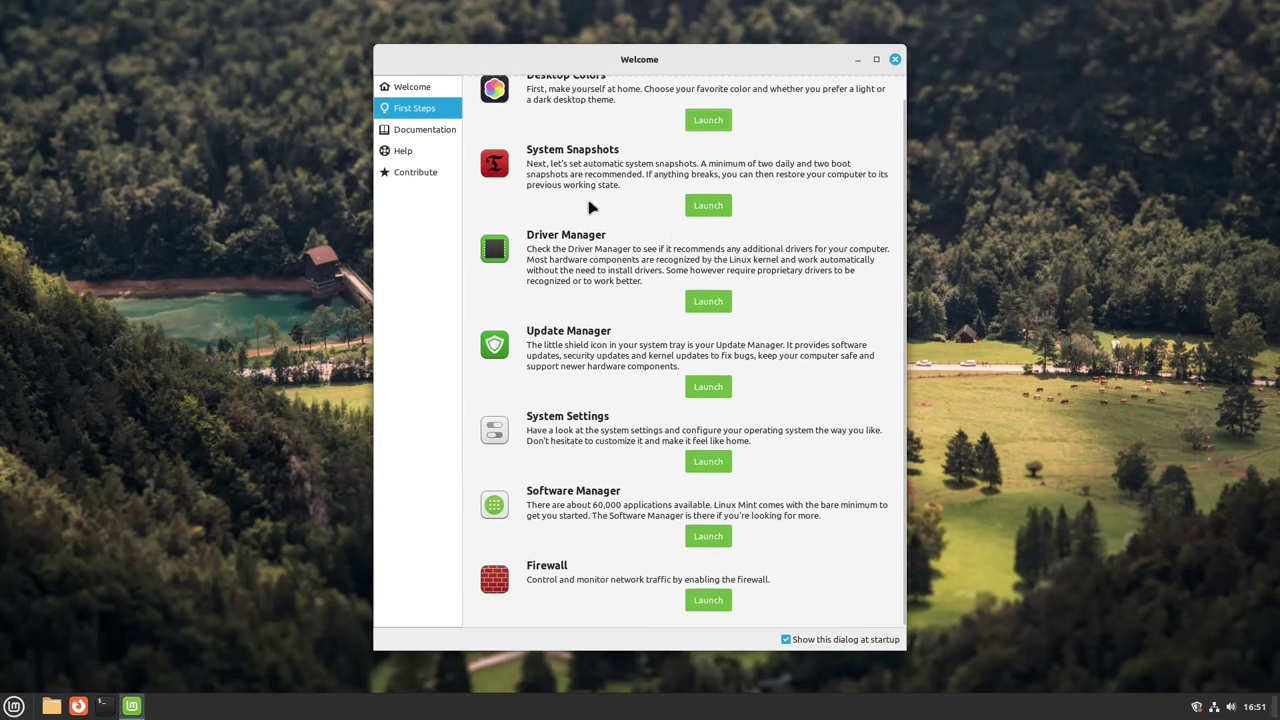
click(708, 301)
drag(640, 172, 253, 15)
click(708, 386)
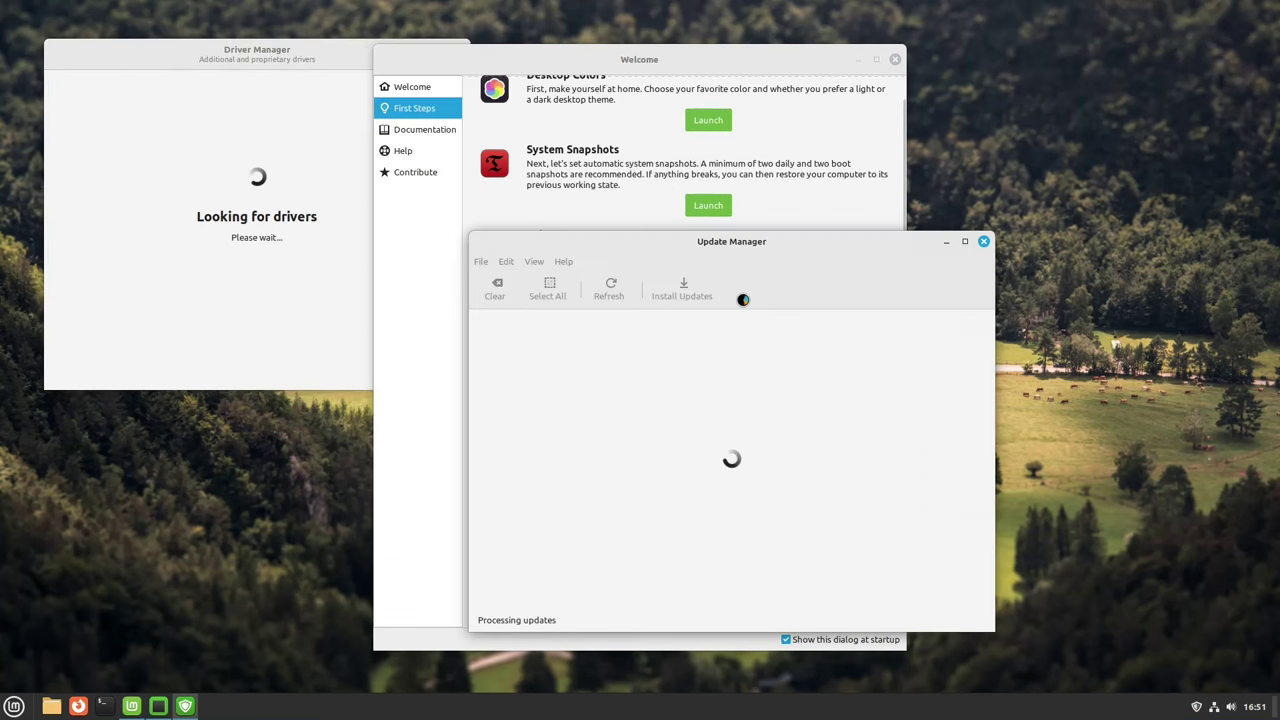
drag(757, 241, 986, 56)
Step: Authenticate with the account password to open Firewall configuration, view it full-screen, then close it
click(729, 602)
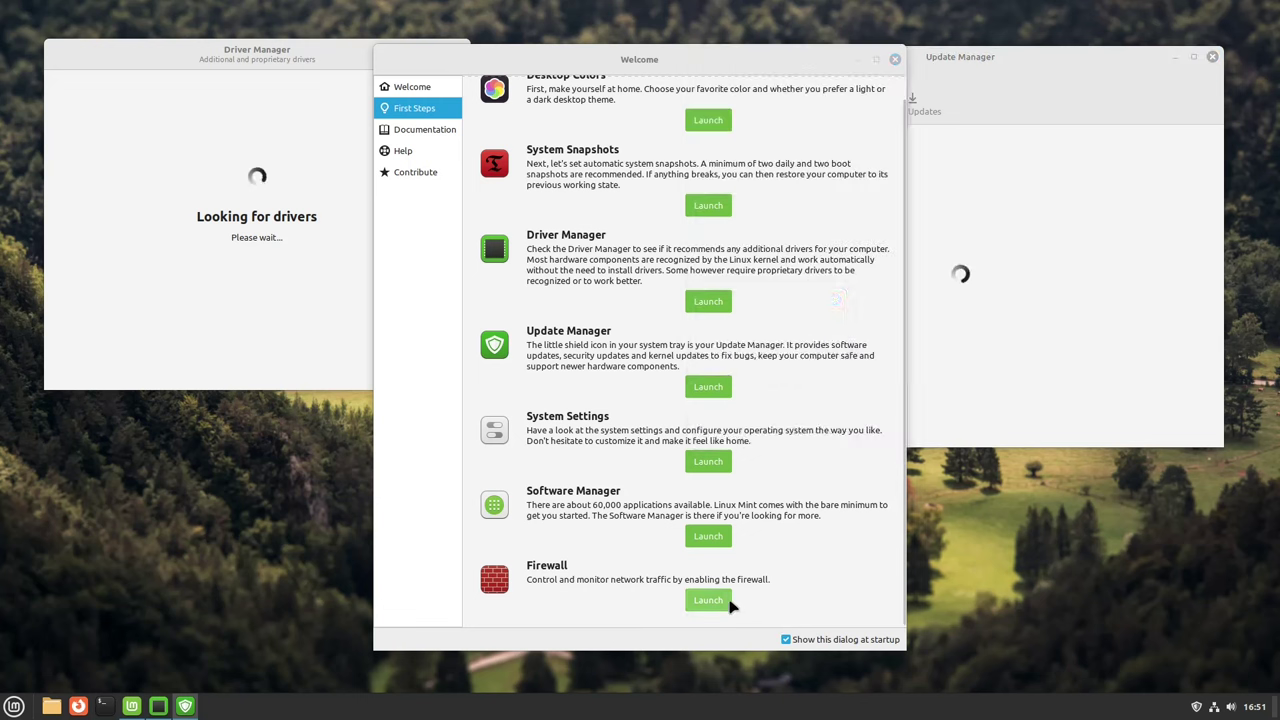
text(******)
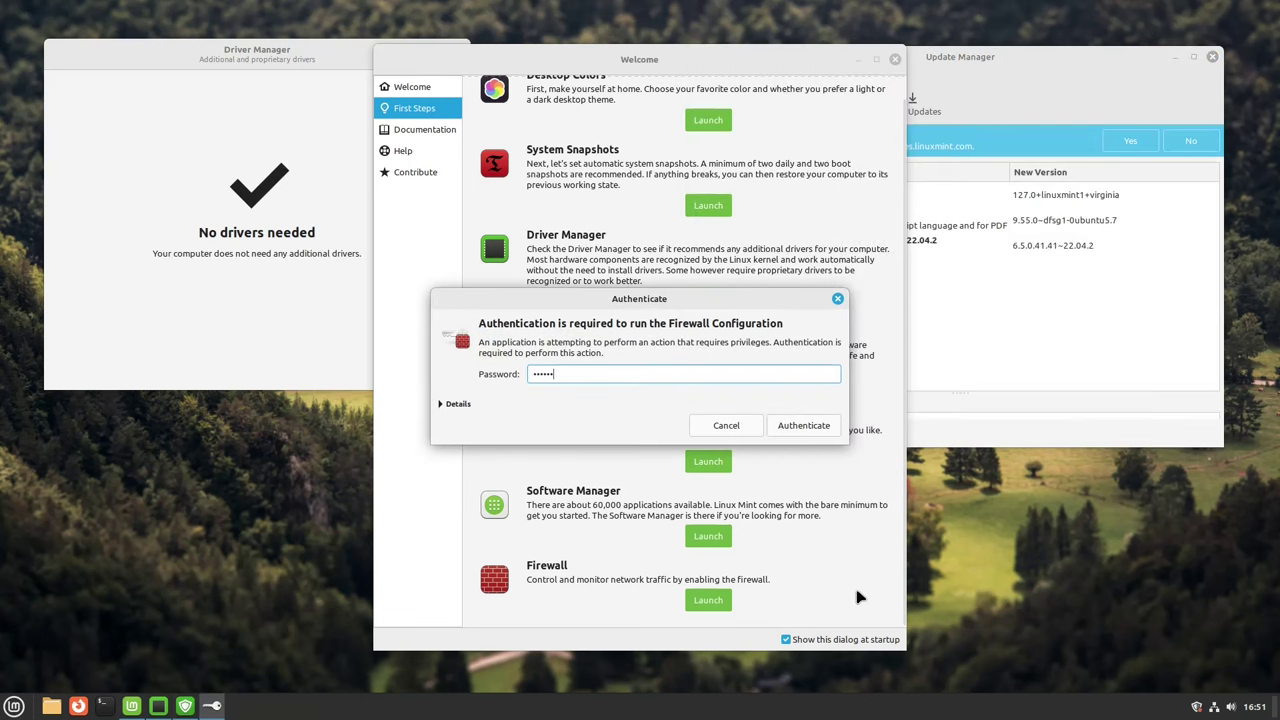
text(***)
key(Return)
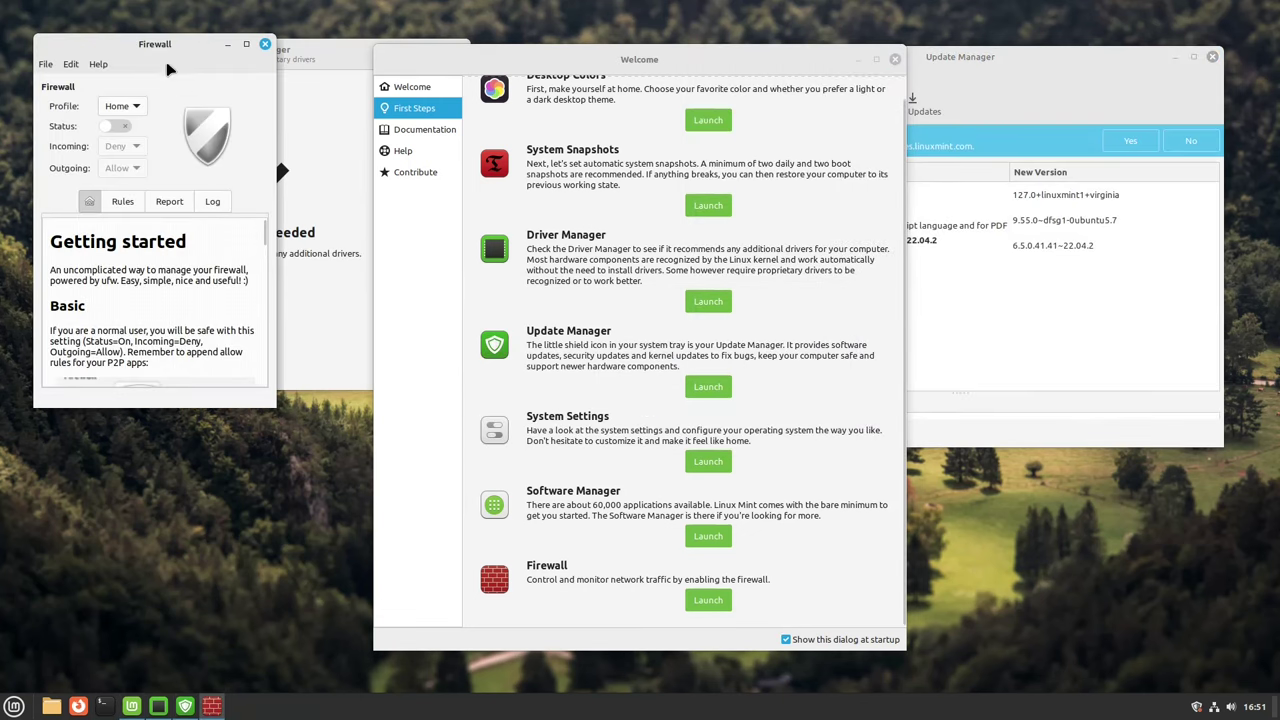
drag(168, 68, 527, 113)
click(605, 89)
scroll(882, 466, down, 3)
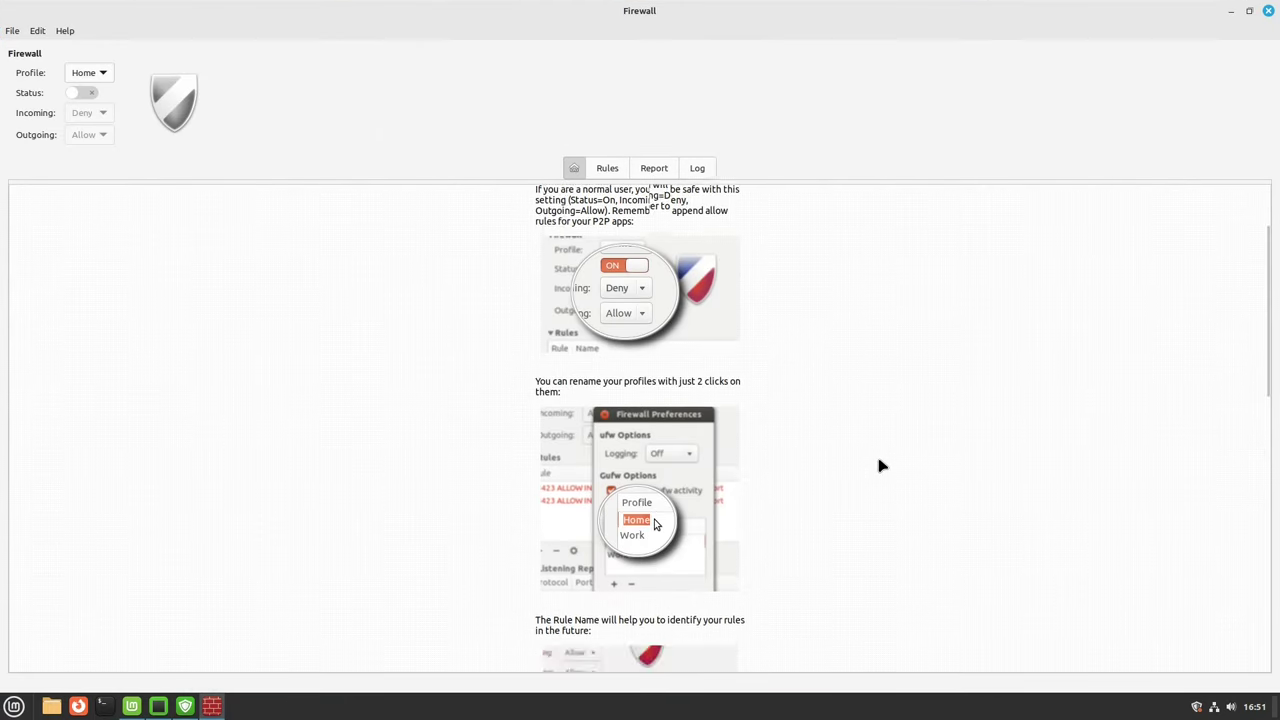
scroll(880, 463, down, 10)
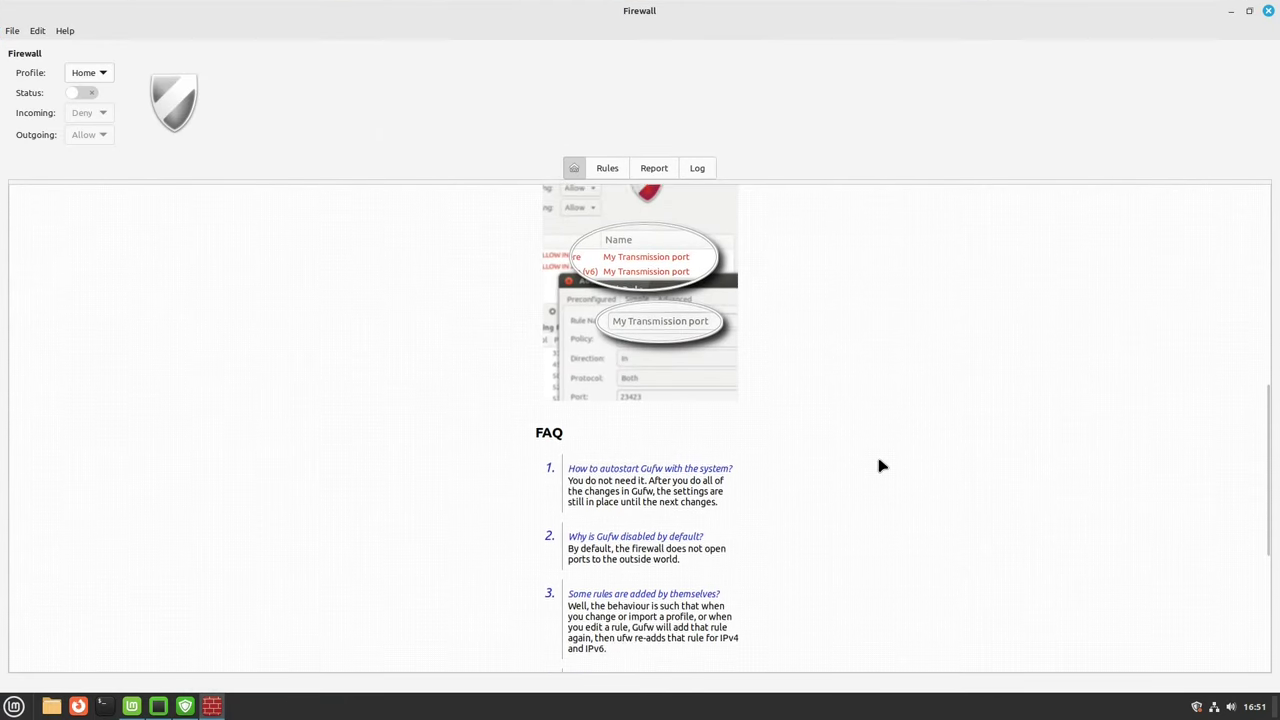
click(1249, 10)
click(626, 83)
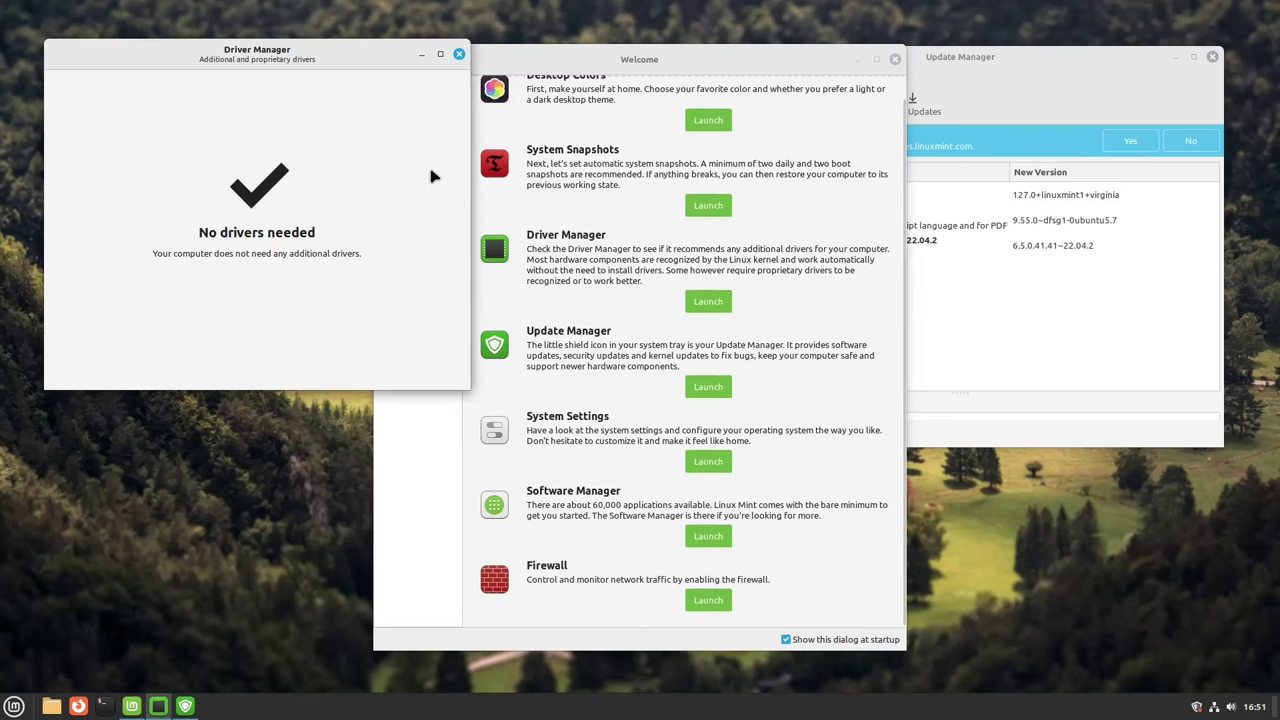
Step: Close Driver Manager and install the three selected updates, accepting extra changes and authenticating
click(457, 57)
click(910, 104)
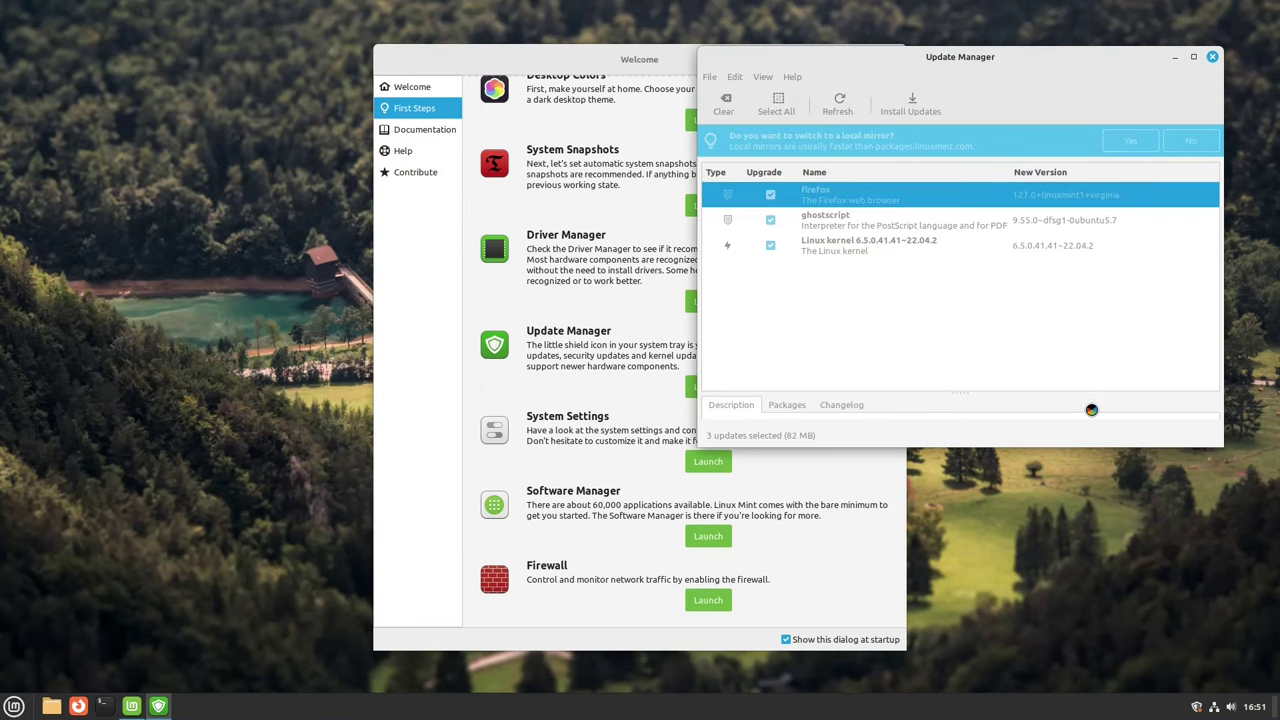
click(994, 400)
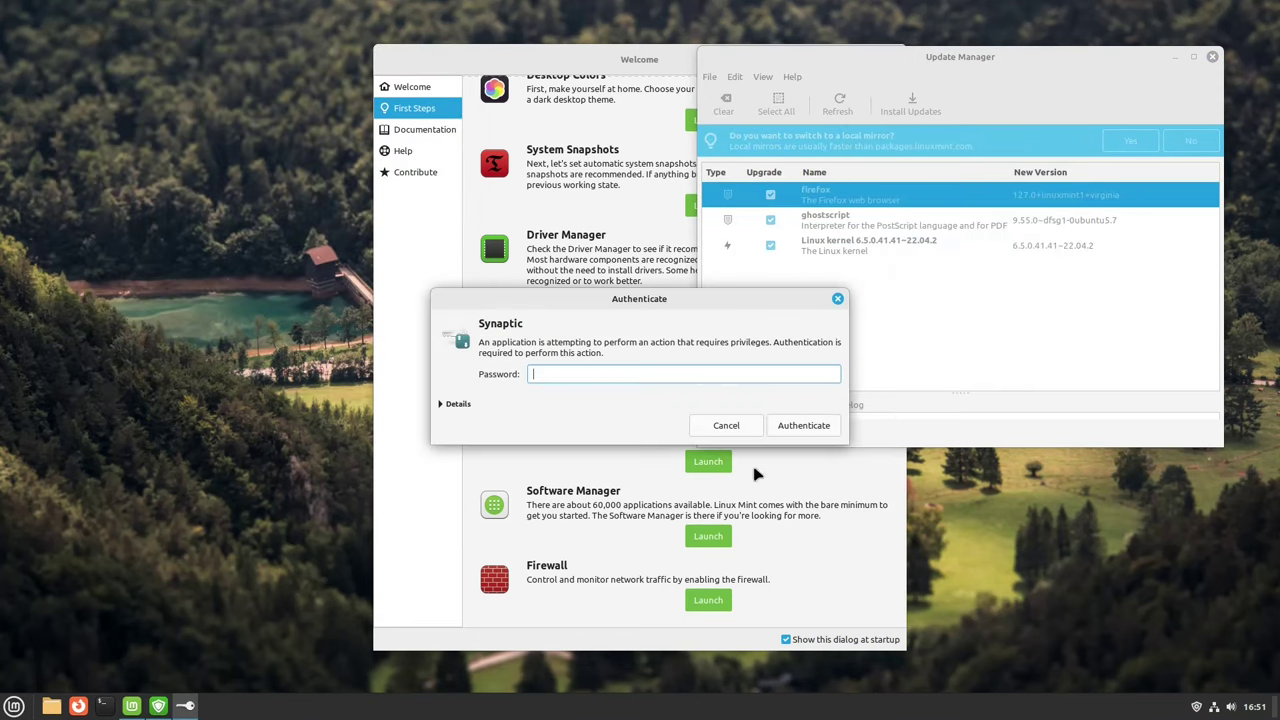
text(password)
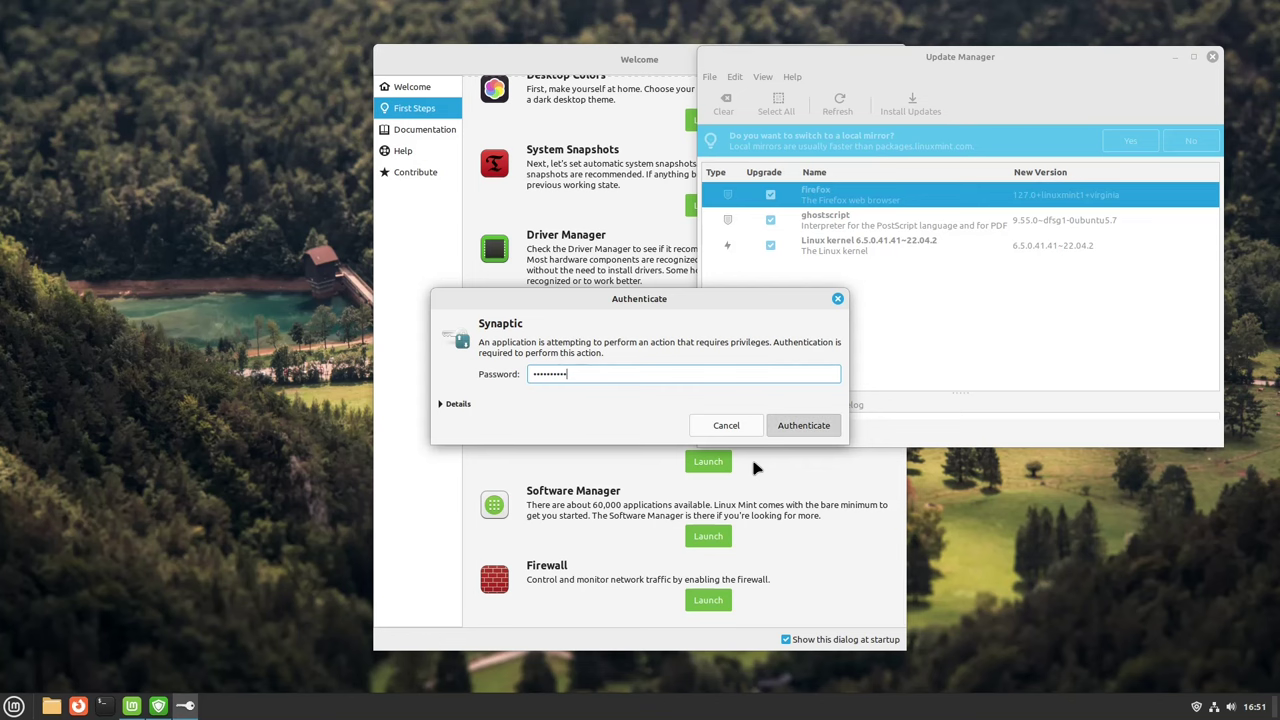
key(Return)
Step: Open the Linux Mint 21.3 release notes page in Firefox from Welcome's Documentation section
click(428, 415)
click(424, 129)
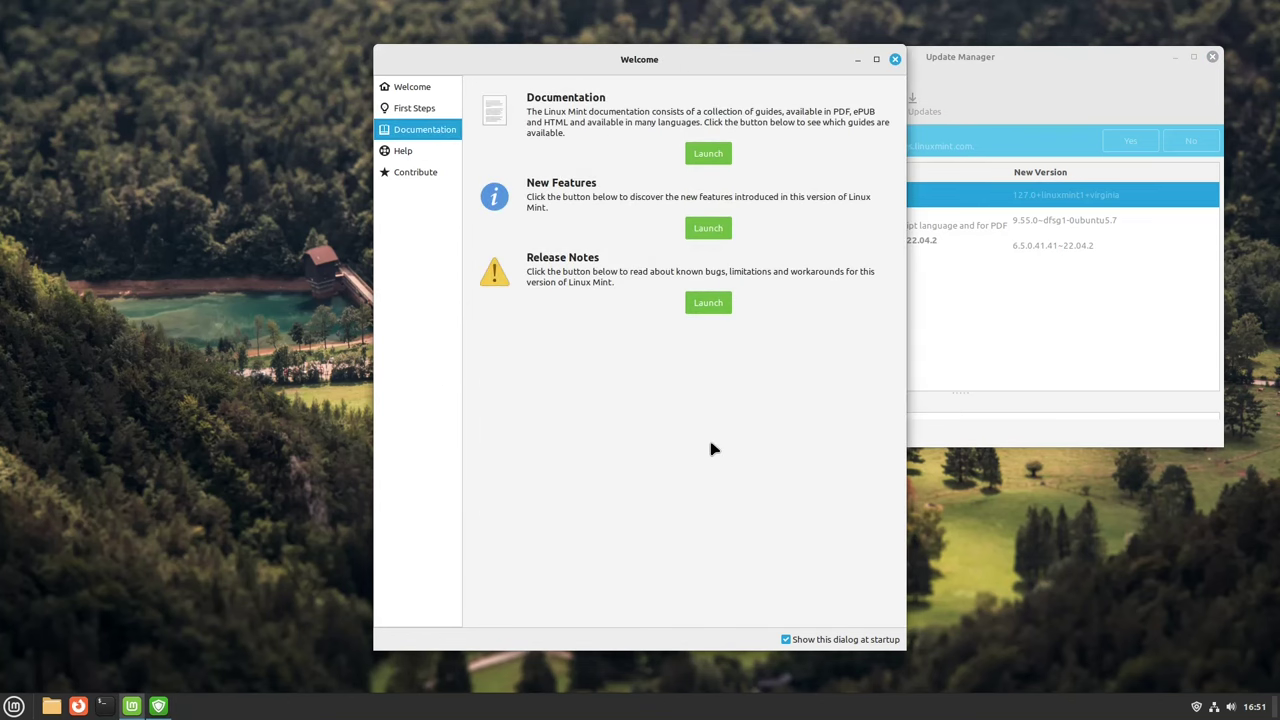
click(708, 303)
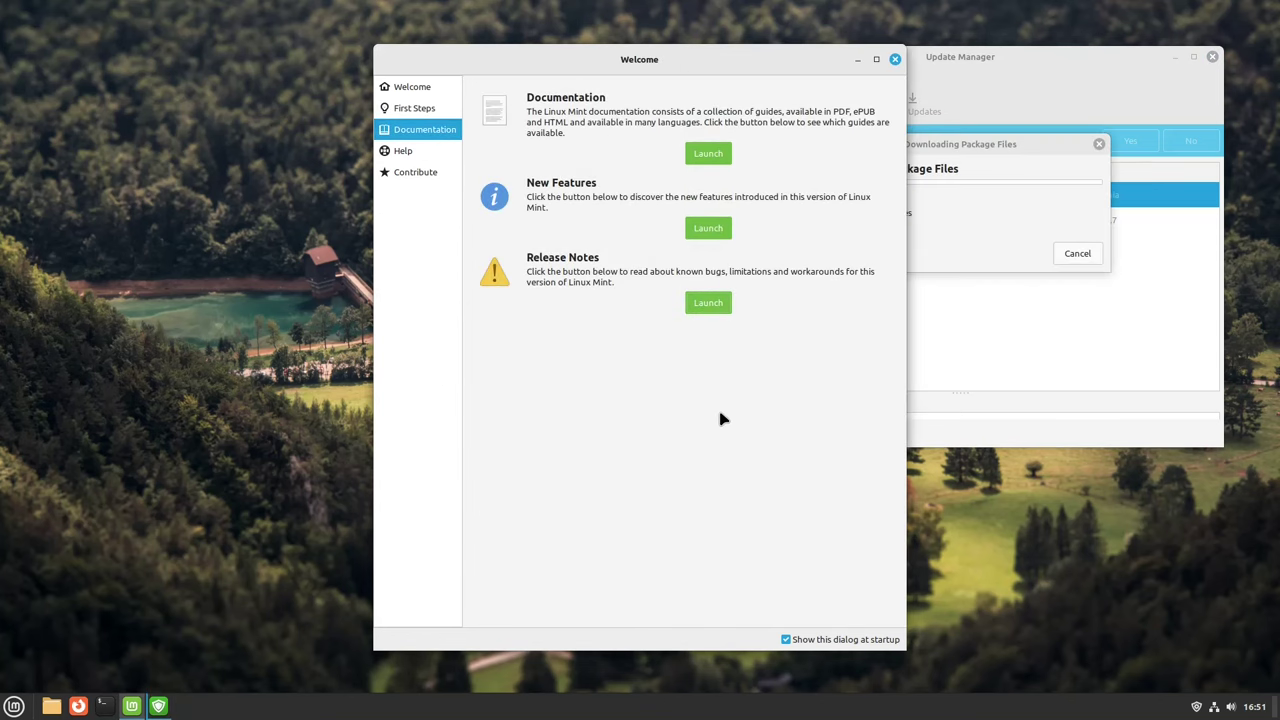
Step: Maximize Firefox and scroll through the Cinnamon, Xfce and MATE editions on the download page
scroll(810, 472, down, 3)
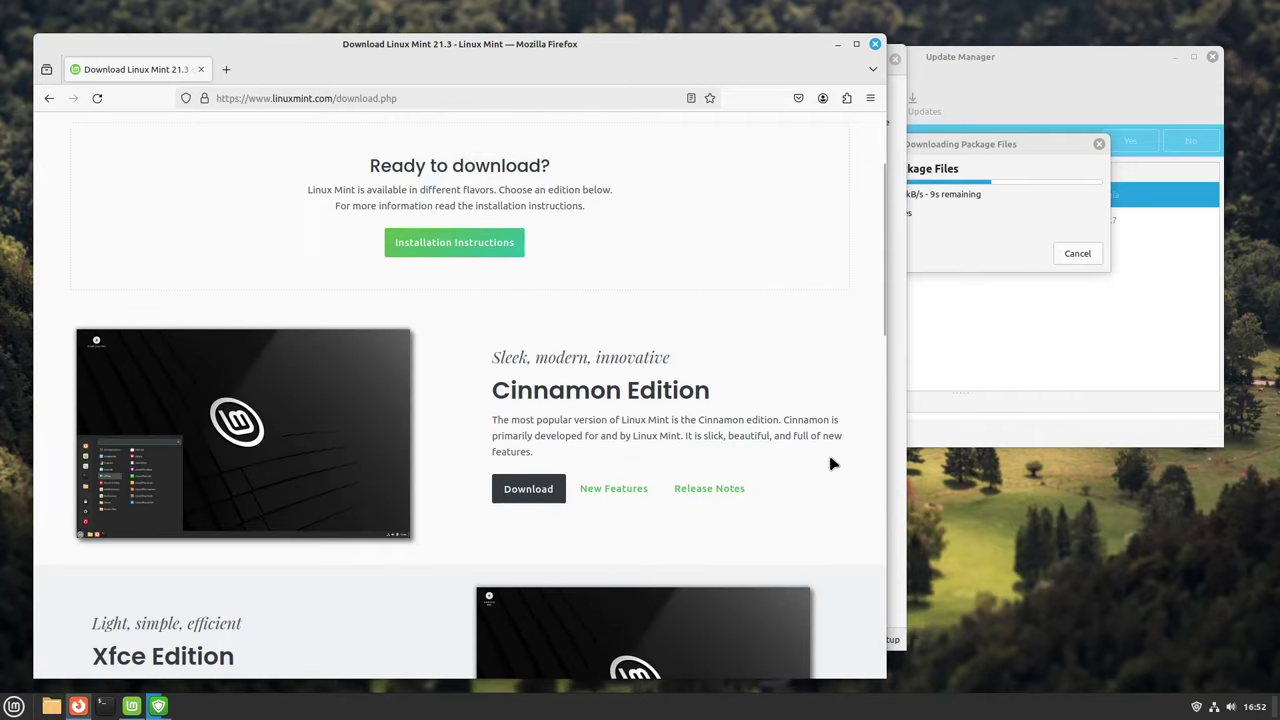
click(856, 45)
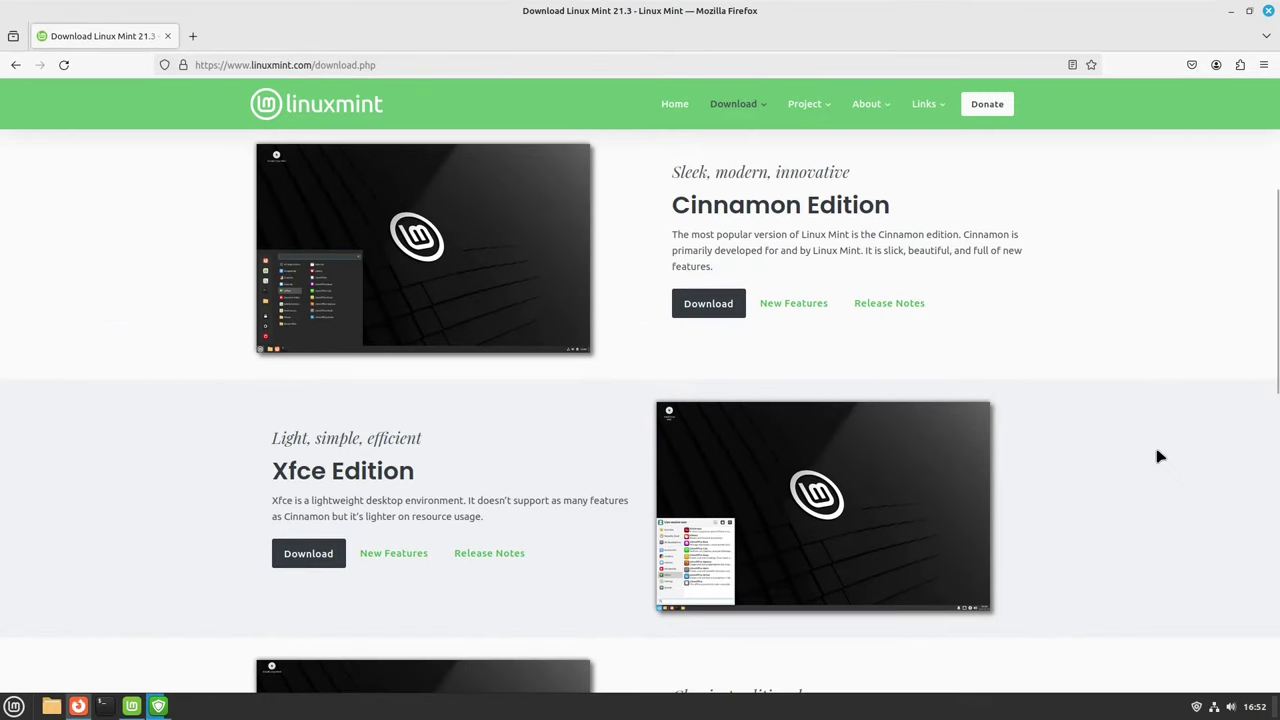
scroll(1158, 456, down, 2)
scroll(1158, 456, up, 3)
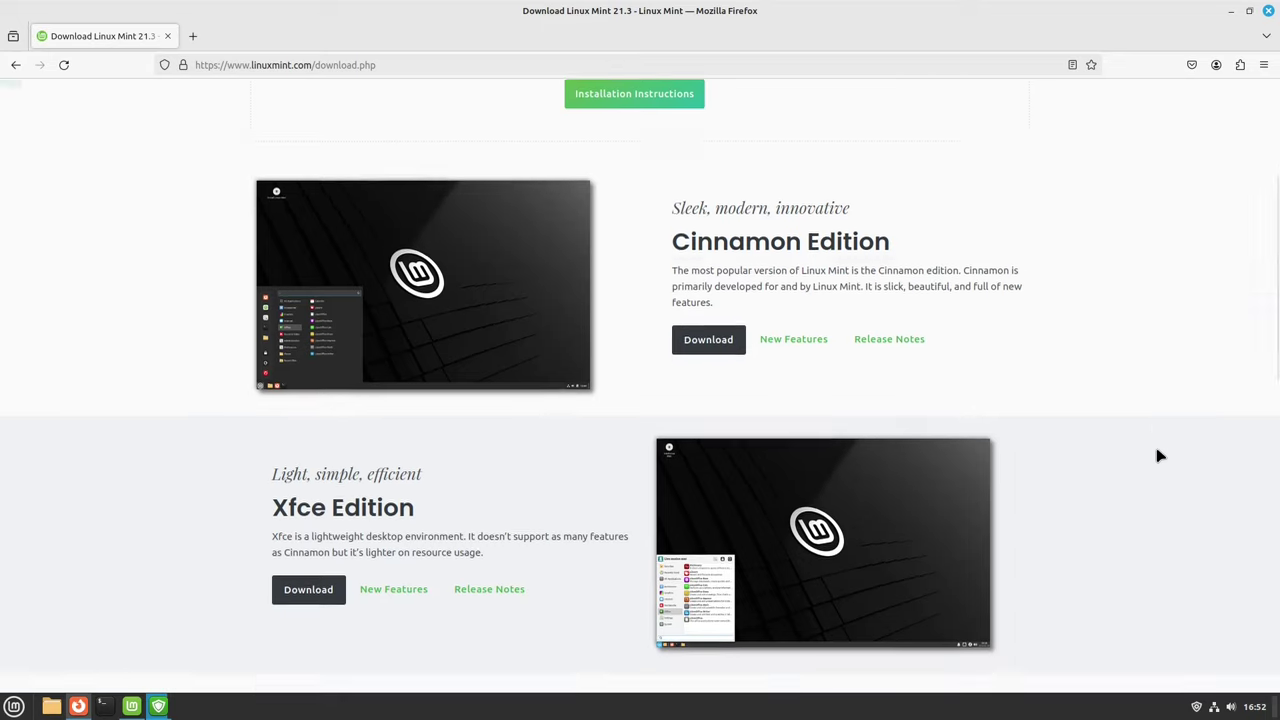
scroll(1158, 456, down, 5)
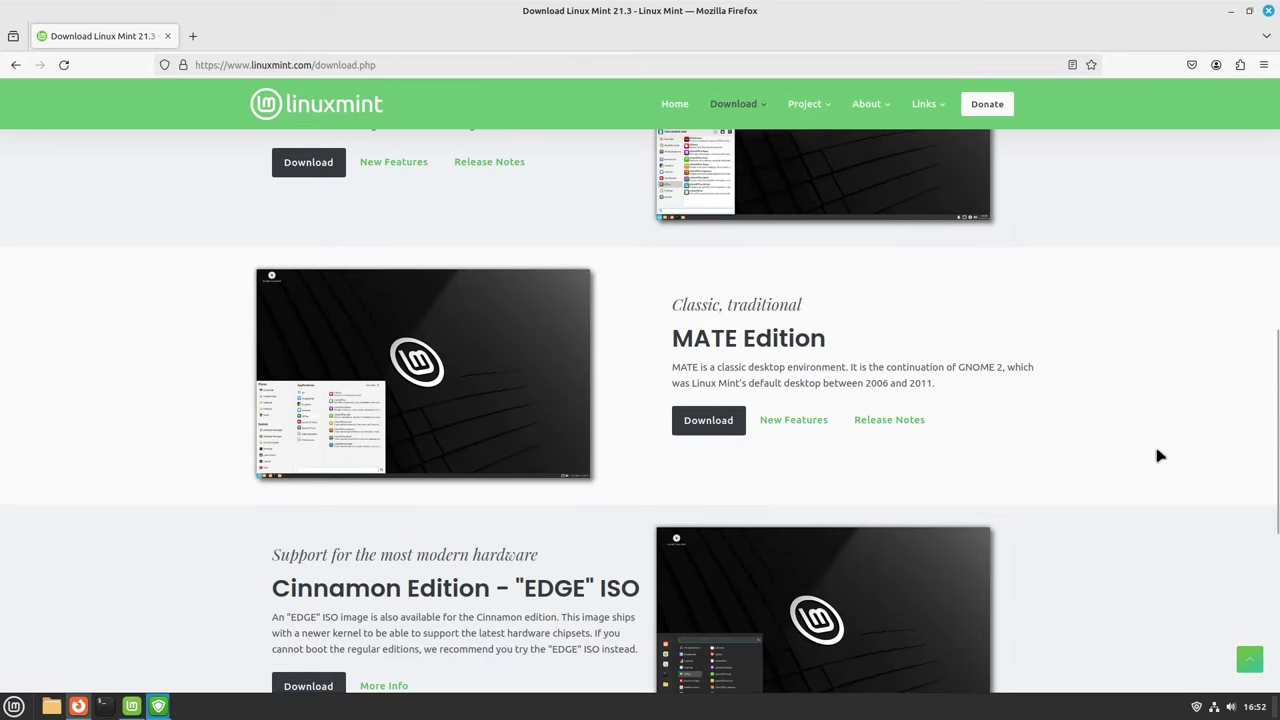
scroll(1158, 456, down, 2)
scroll(1158, 456, up, 8)
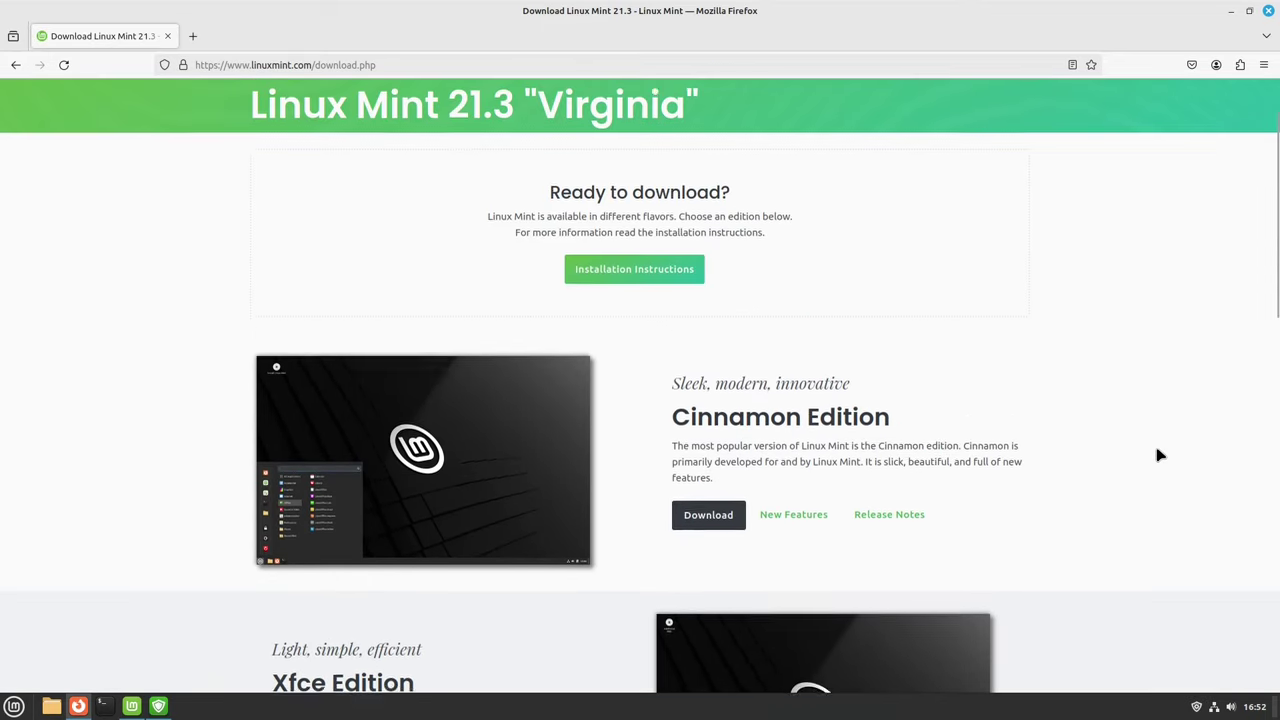
scroll(1158, 456, up, 2)
Step: Close Firefox and launch the Software Manager from the application menu
click(1268, 11)
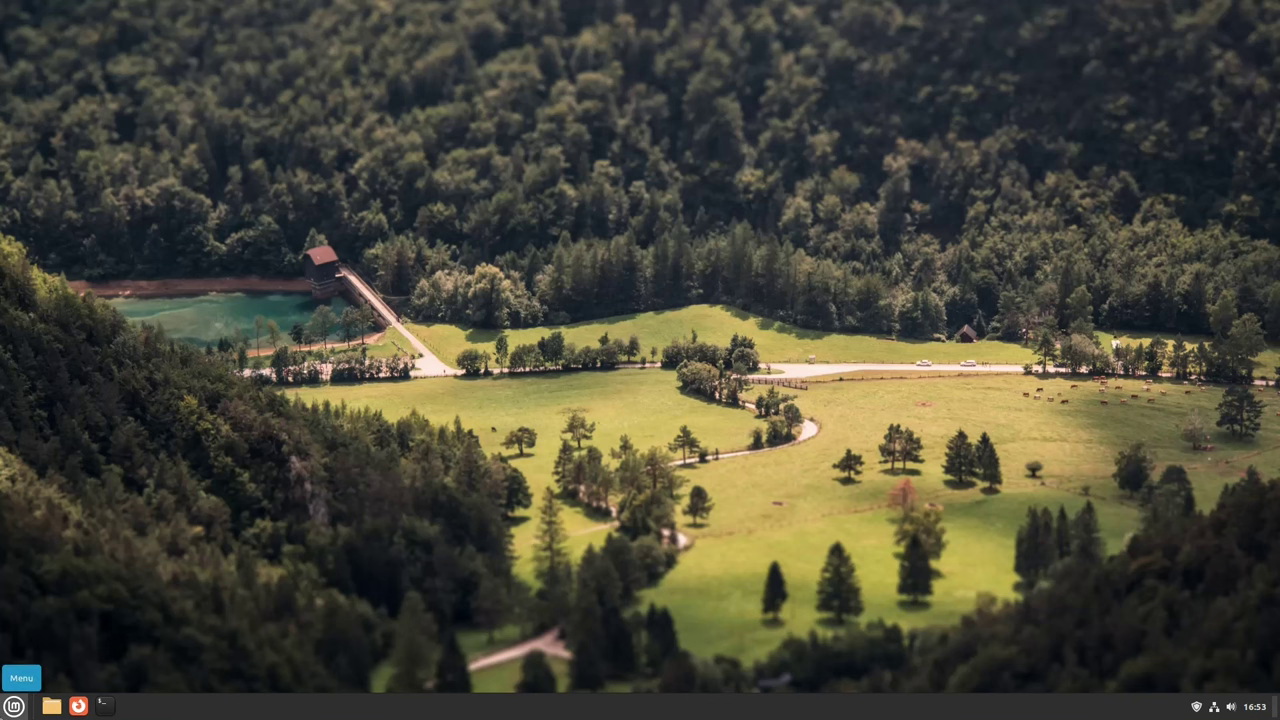
click(14, 706)
click(34, 405)
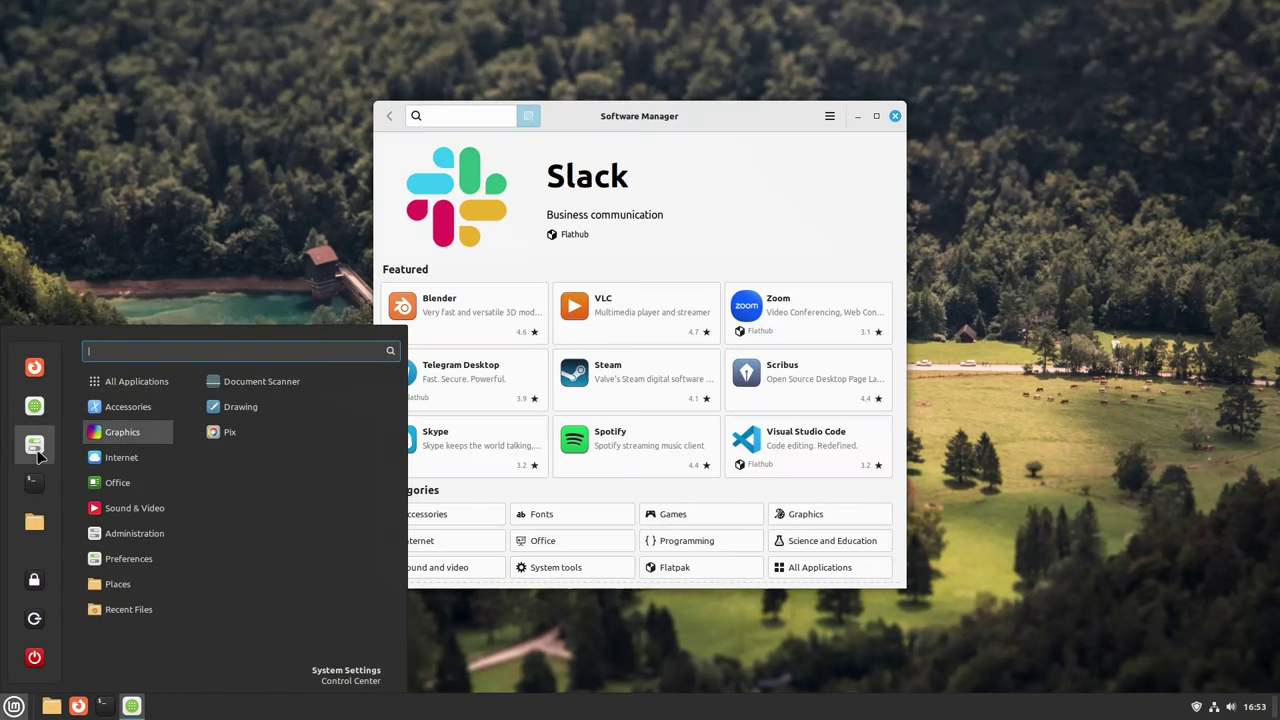
click(771, 254)
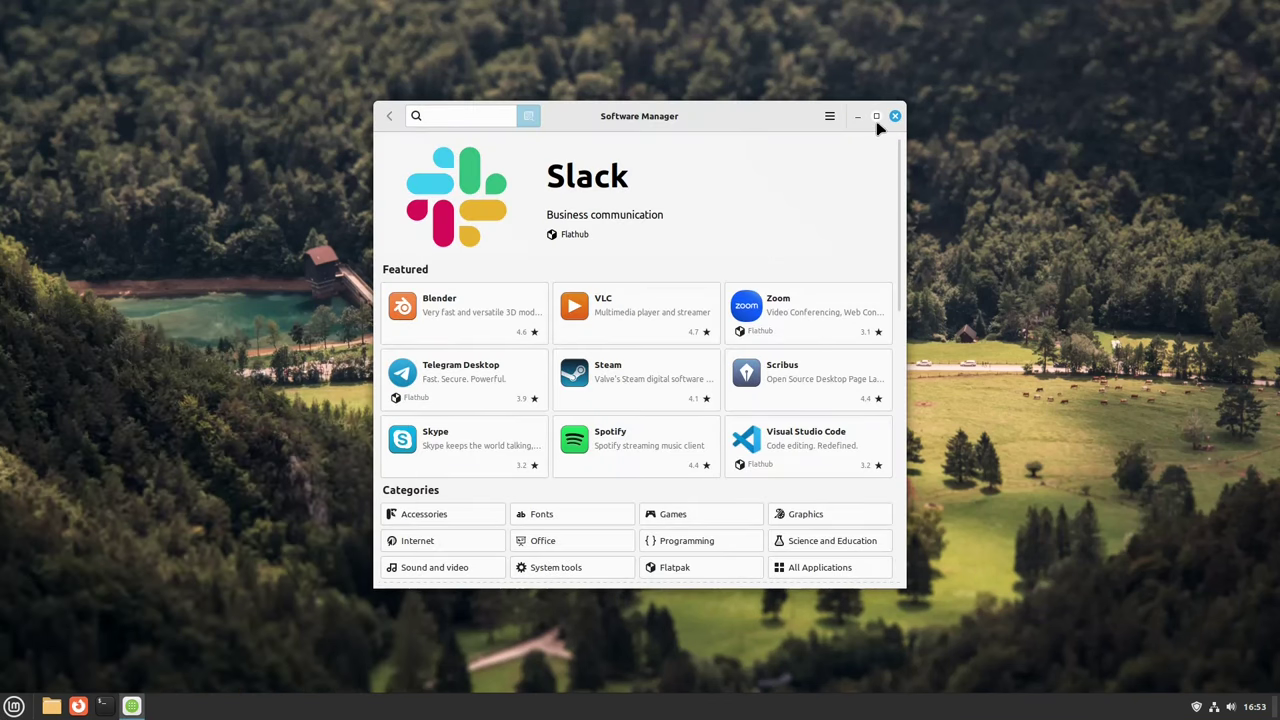
scroll(898, 248, down, 1)
scroll(898, 248, up, 1)
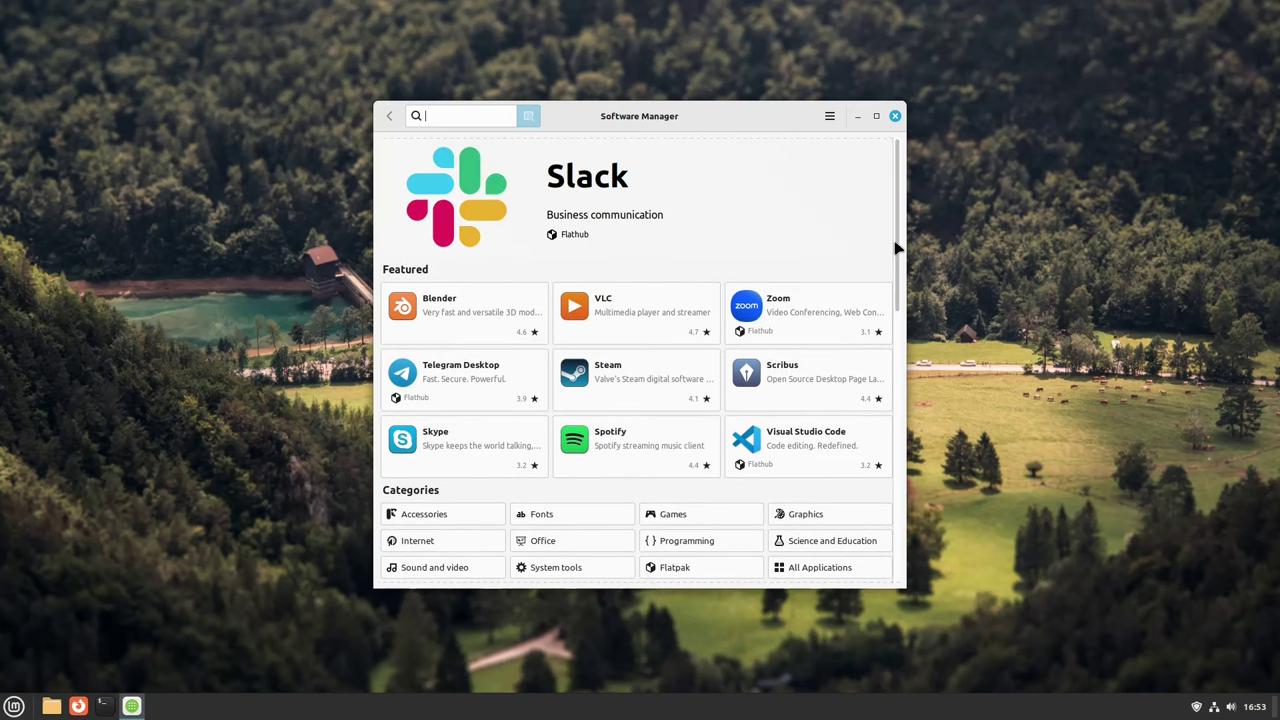
Step: Check Blender's details page, then return home and scroll down to Categories and Top Rated
click(440, 334)
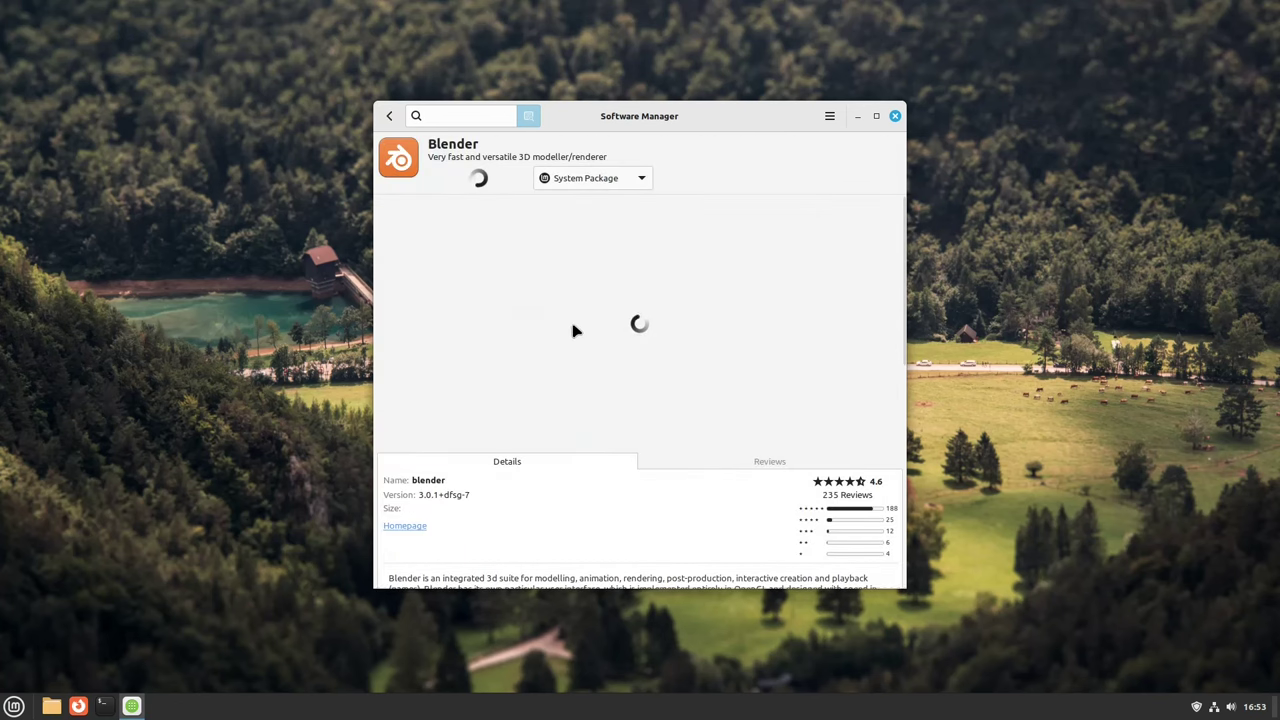
click(389, 116)
scroll(717, 255, down, 2)
scroll(717, 255, down, 5)
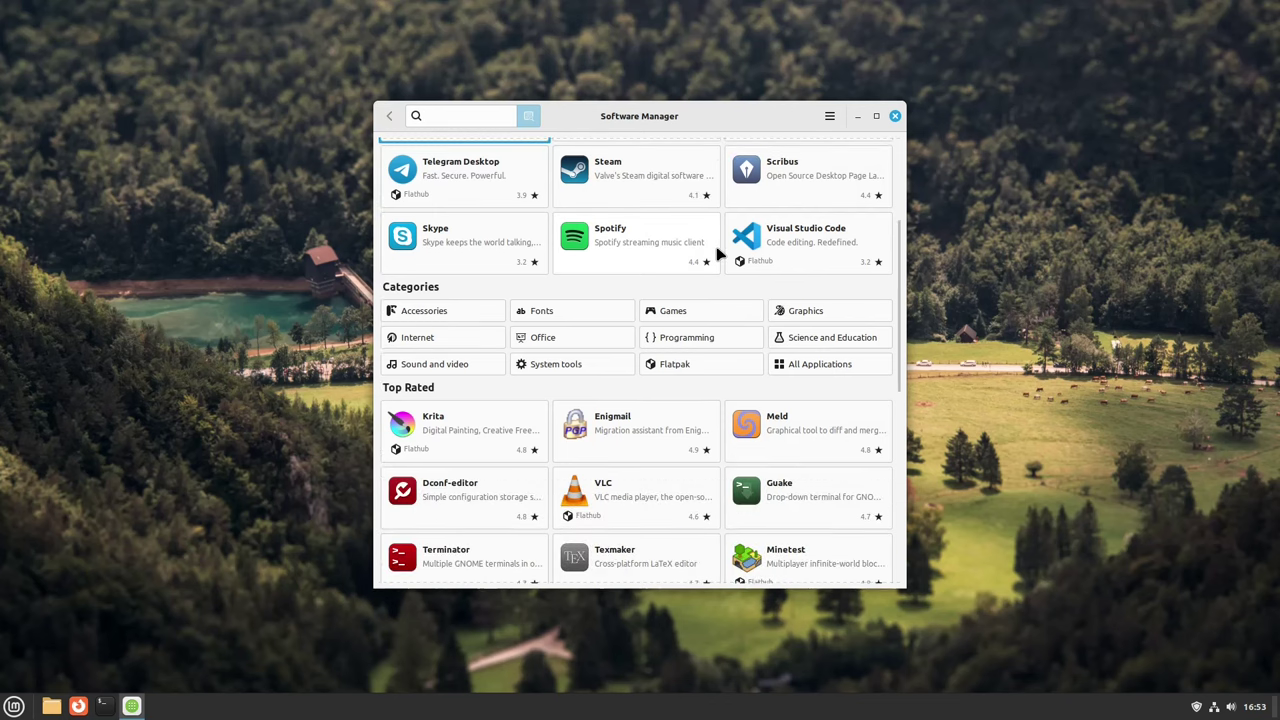
scroll(717, 255, down, 3)
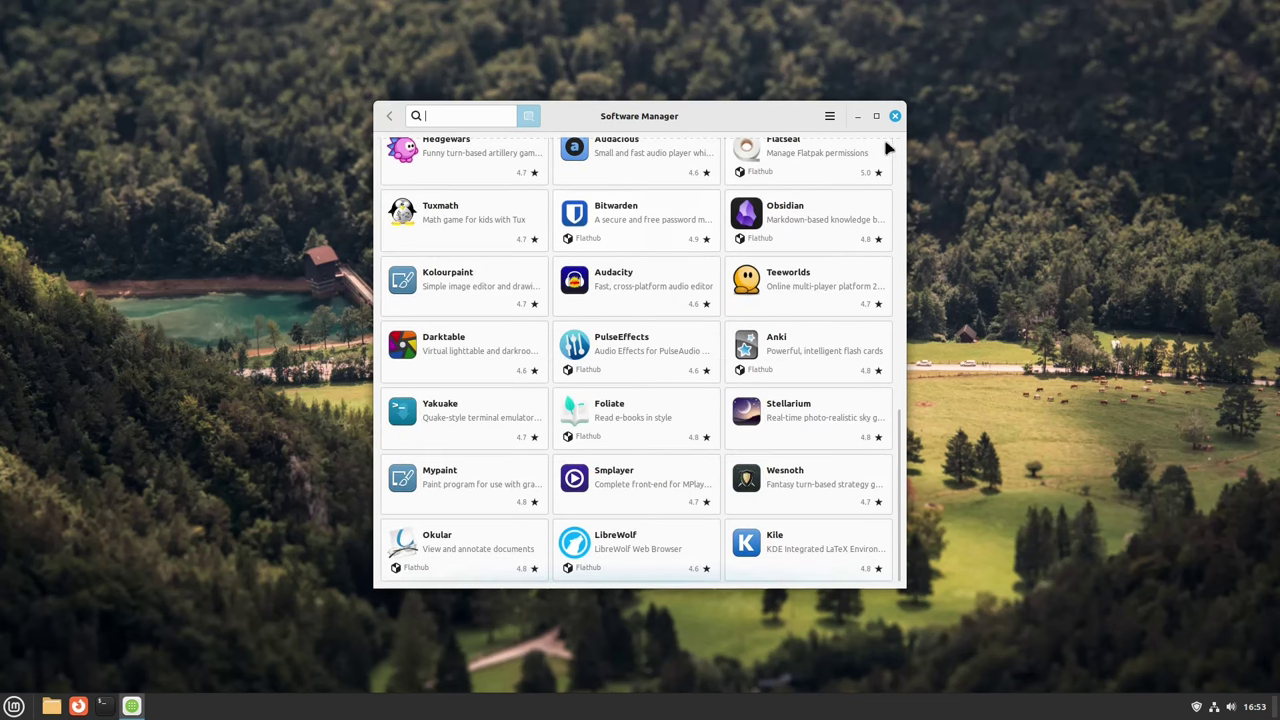
Step: Close Software Manager and sketch the word Nix in red on the Drawing canvas
click(895, 116)
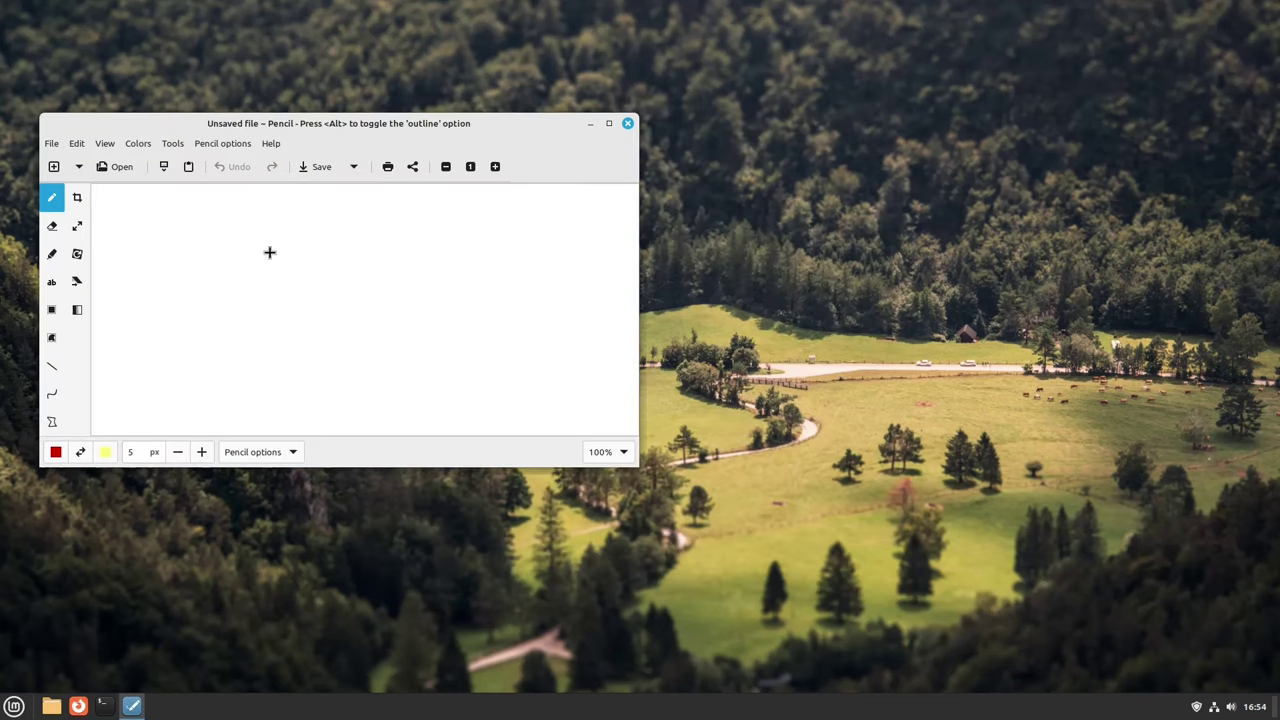
mouse_move(183, 251)
mouse_down()
mouse_move(185, 316)
mouse_move(256, 236)
mouse_up()
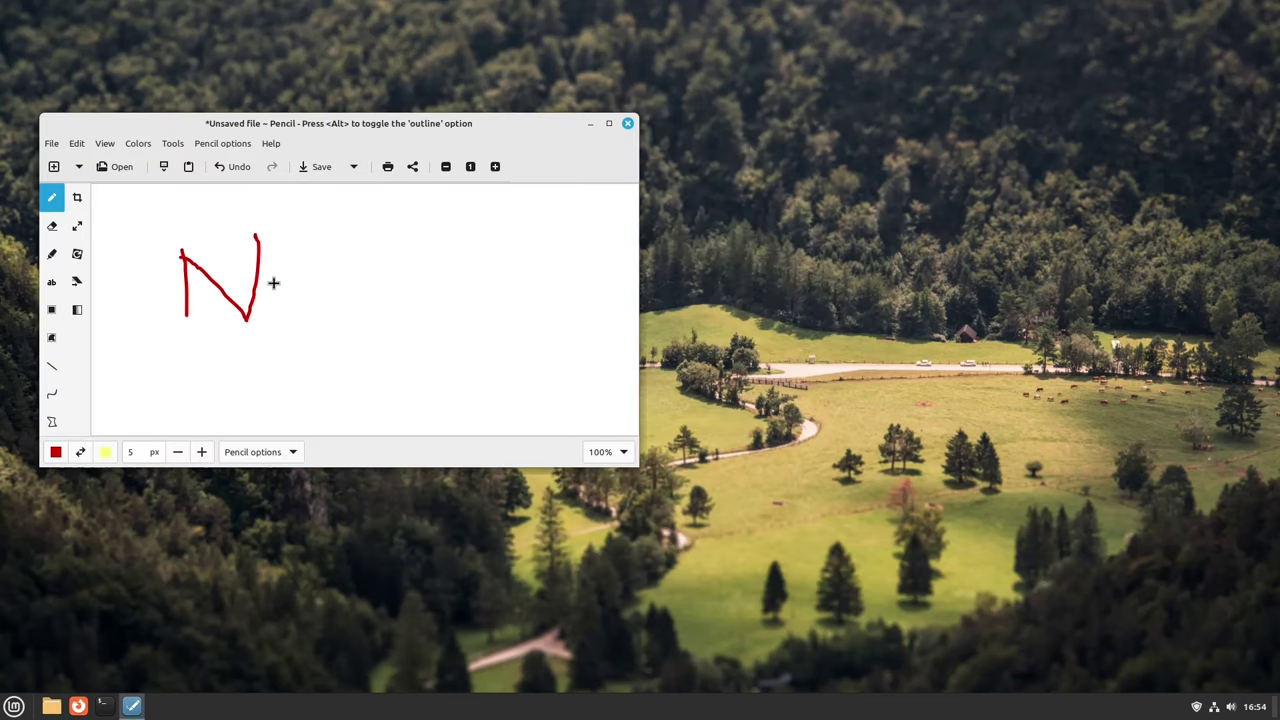
click(263, 259)
mouse_move(273, 283)
mouse_down()
mouse_move(279, 307)
mouse_move(350, 331)
mouse_up()
drag(335, 279, 283, 383)
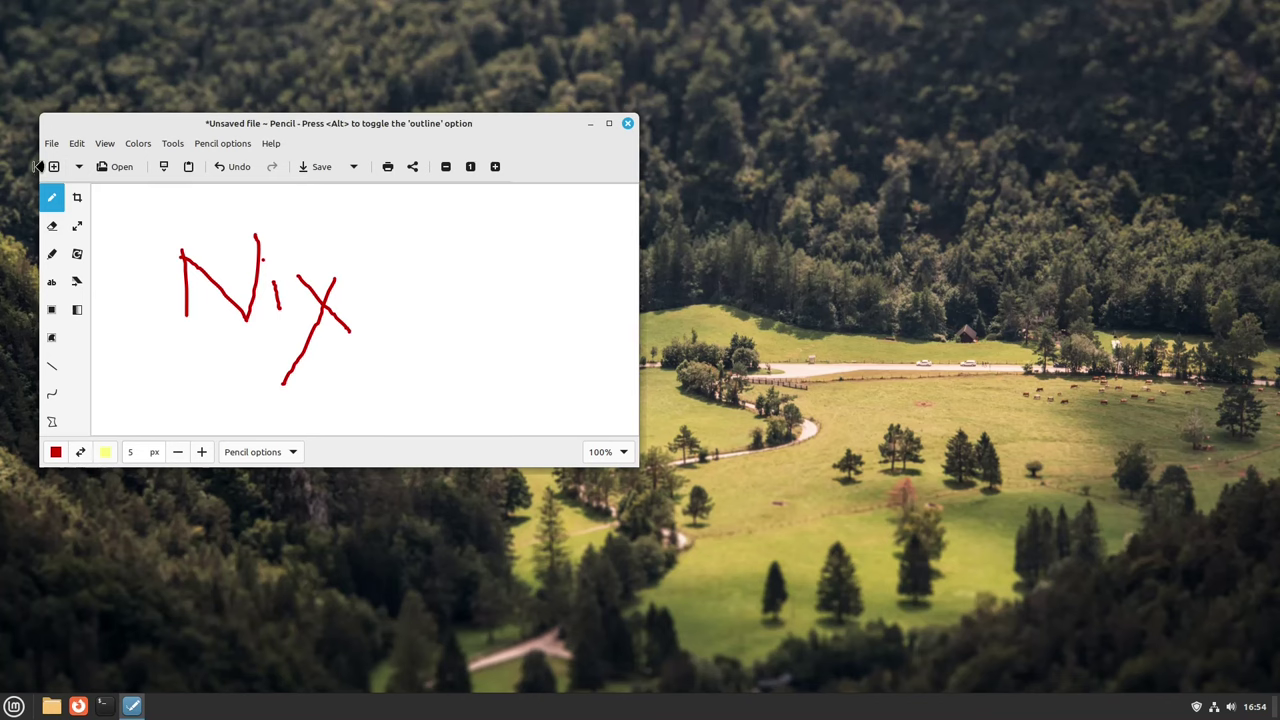
Step: Save the drawing as Untitled.png in the Pictures folder
click(79, 166)
click(51, 143)
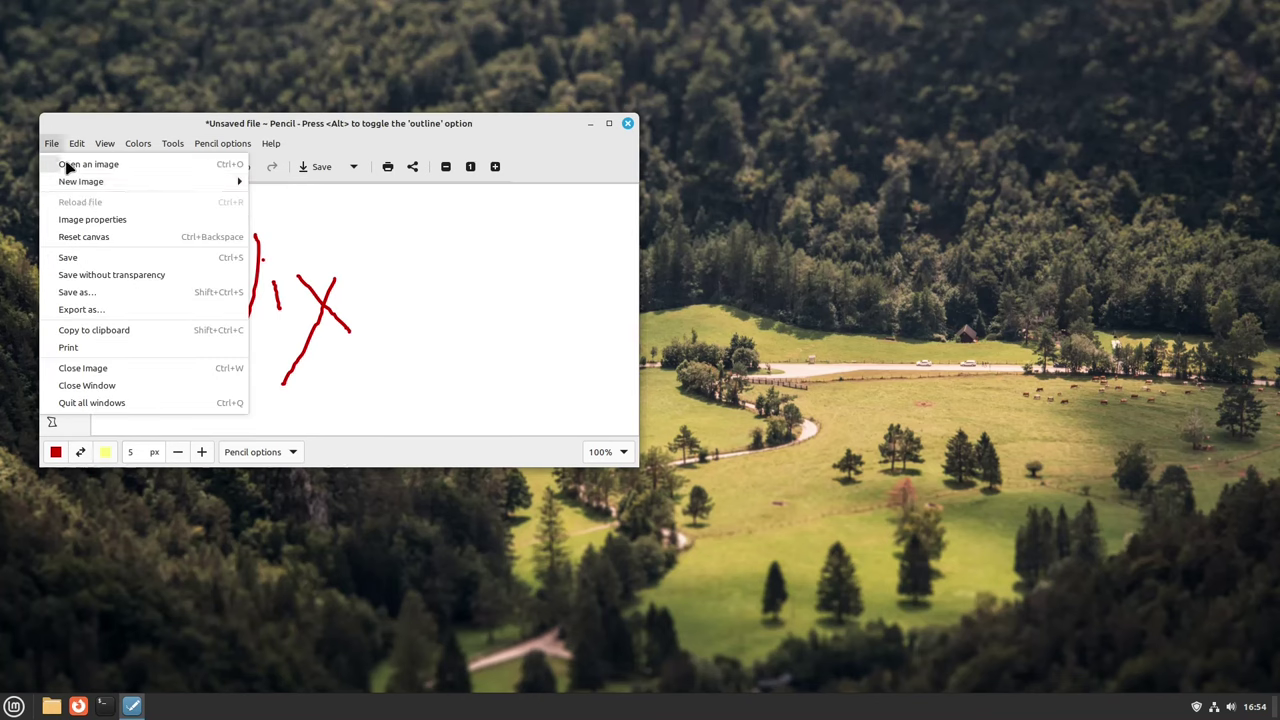
click(110, 294)
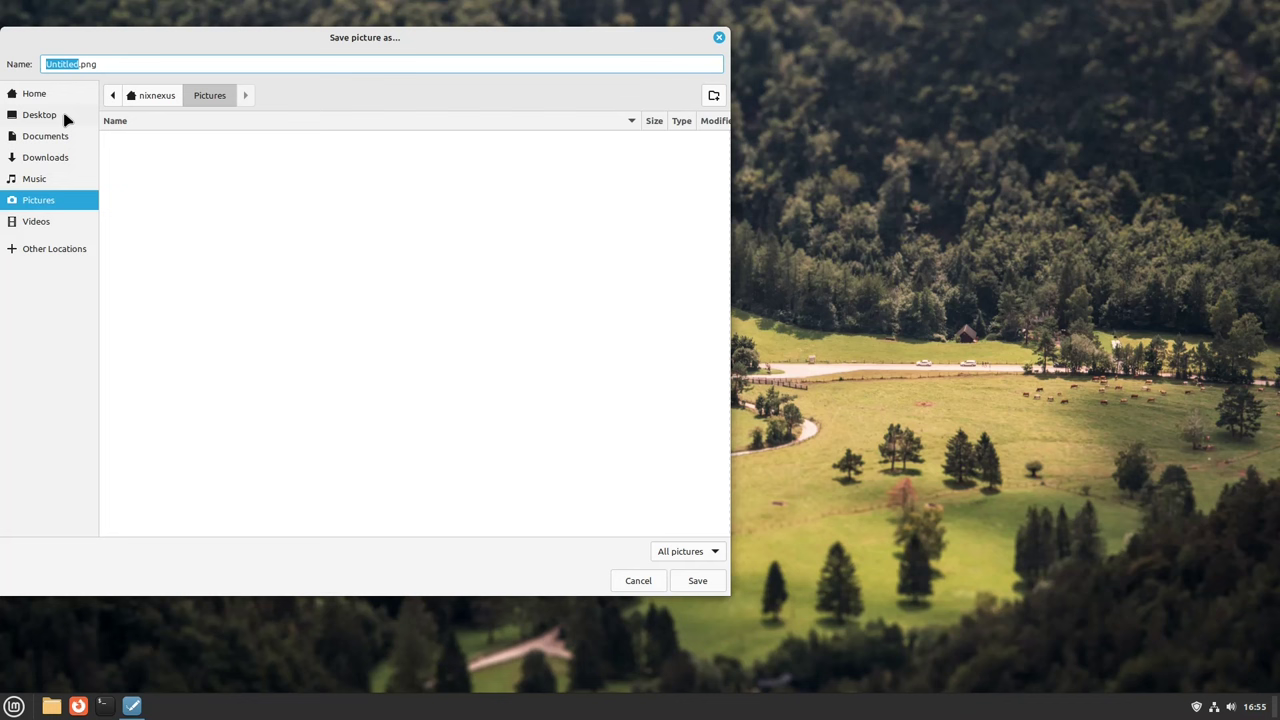
click(697, 581)
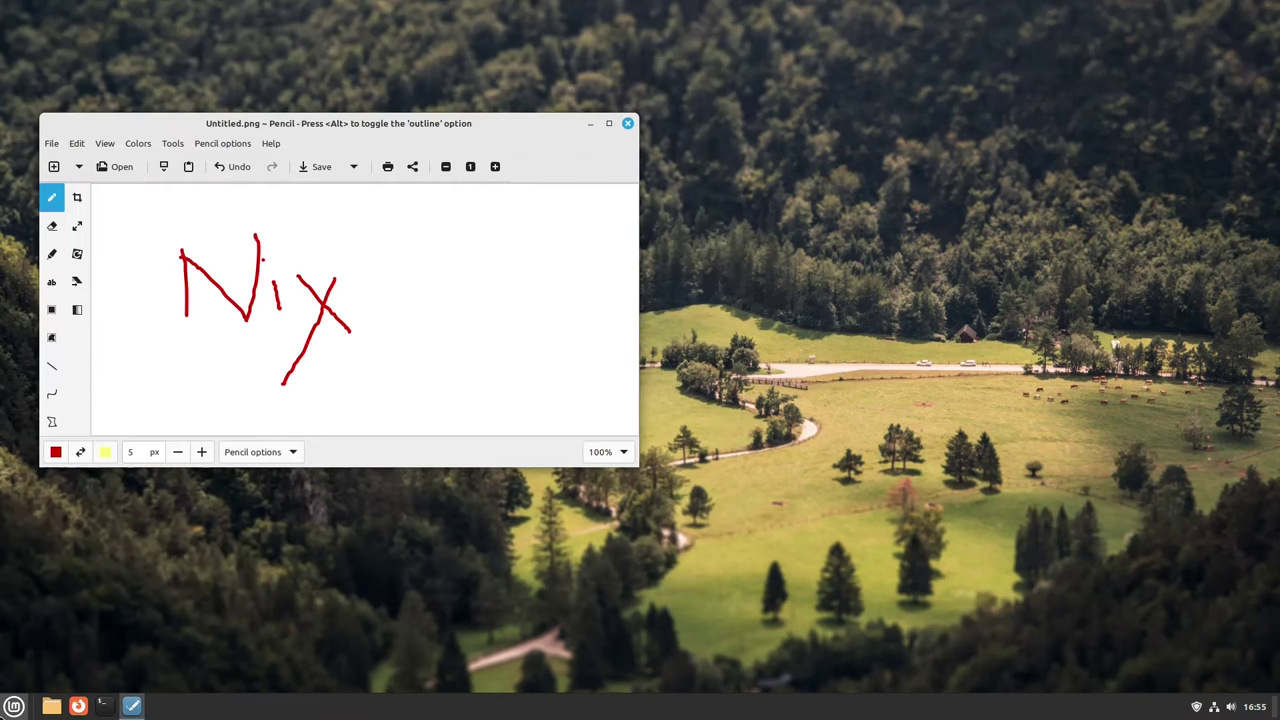
Step: View Untitled.png in the Pix image viewer, then close Pix and Drawing
click(14, 706)
mouse_move(122, 432)
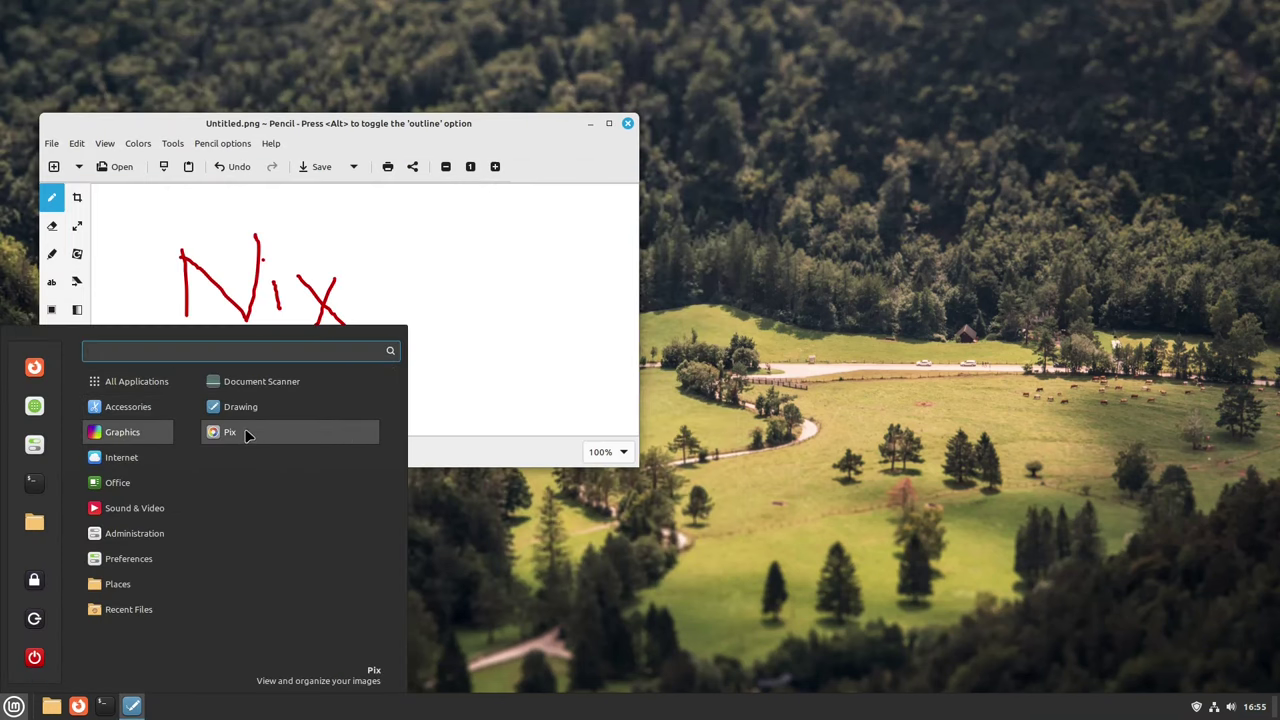
click(245, 432)
double_click(290, 185)
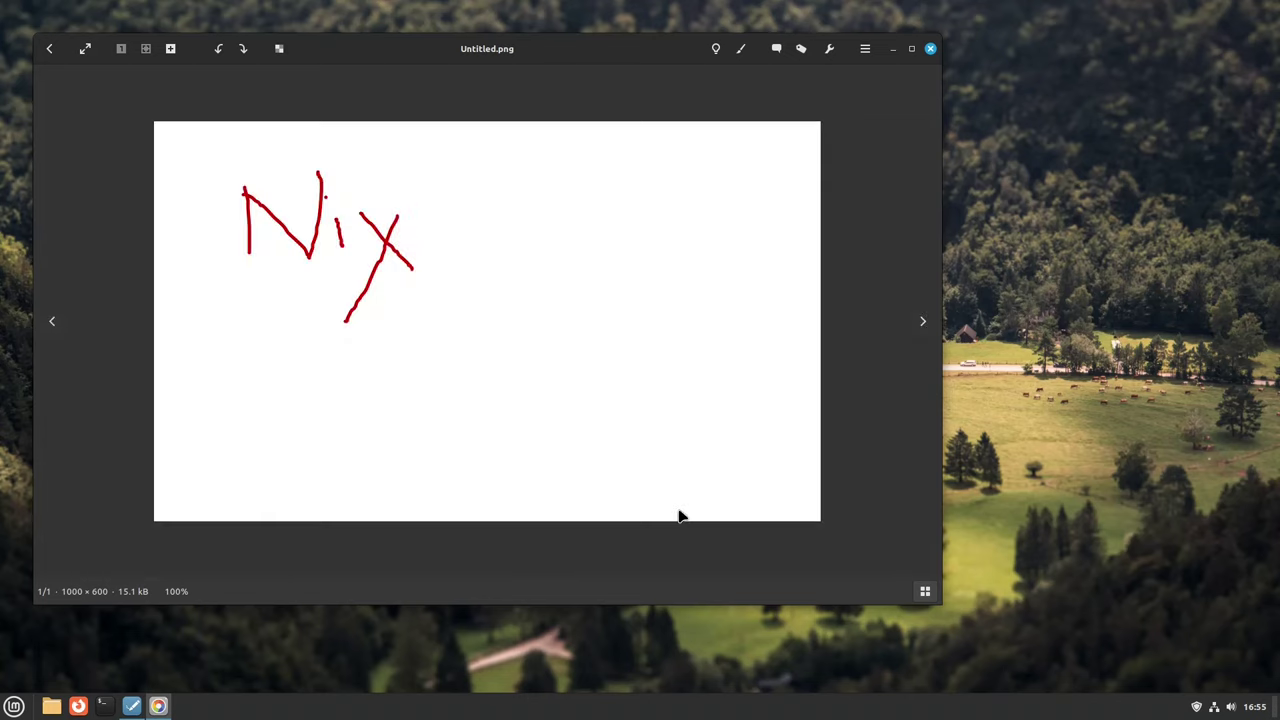
click(930, 48)
click(628, 123)
click(14, 706)
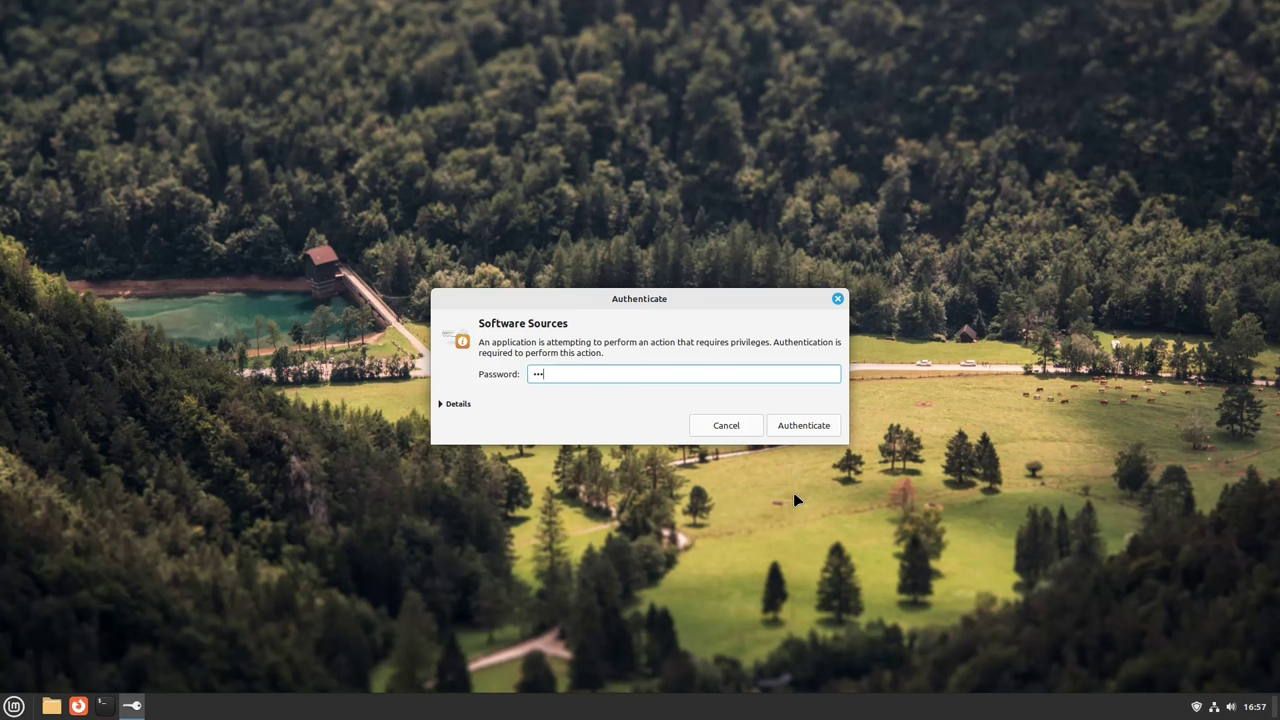
Step: Authenticate Software Sources and set mirrors.iitd.ac.in for Base and NxtGen DataCenter for Main
key(Return)
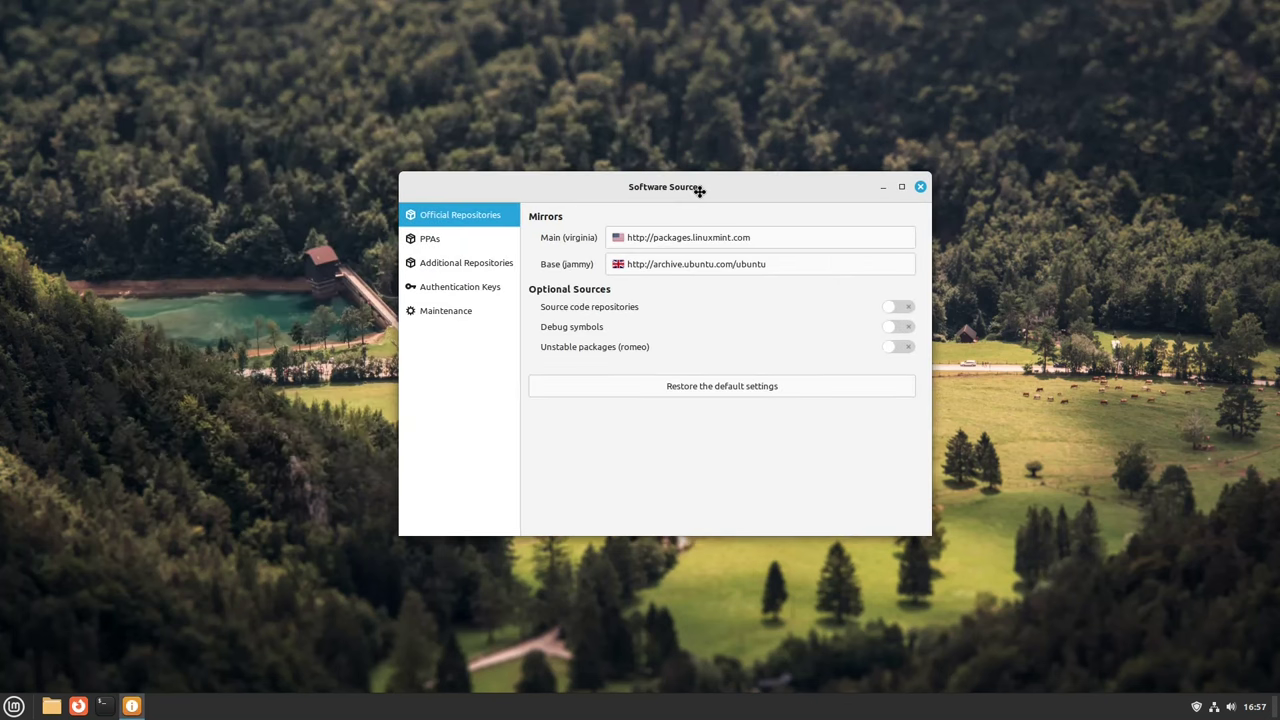
click(680, 262)
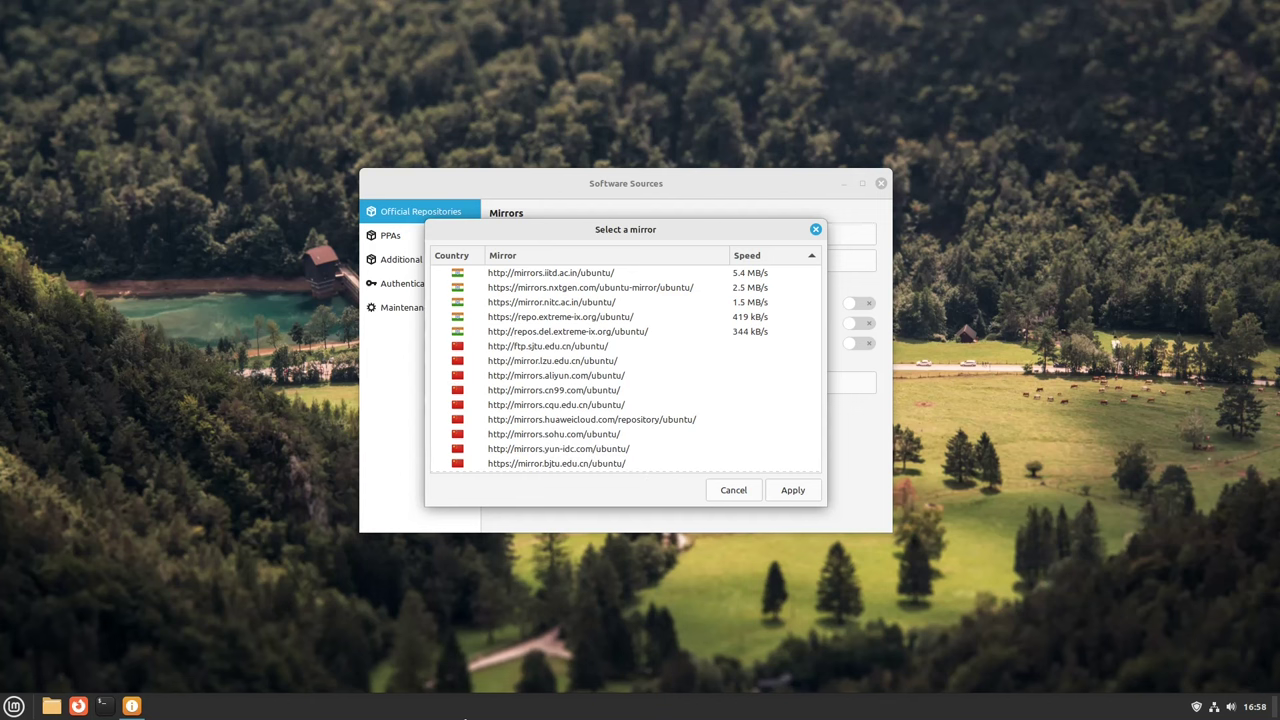
click(620, 274)
click(680, 240)
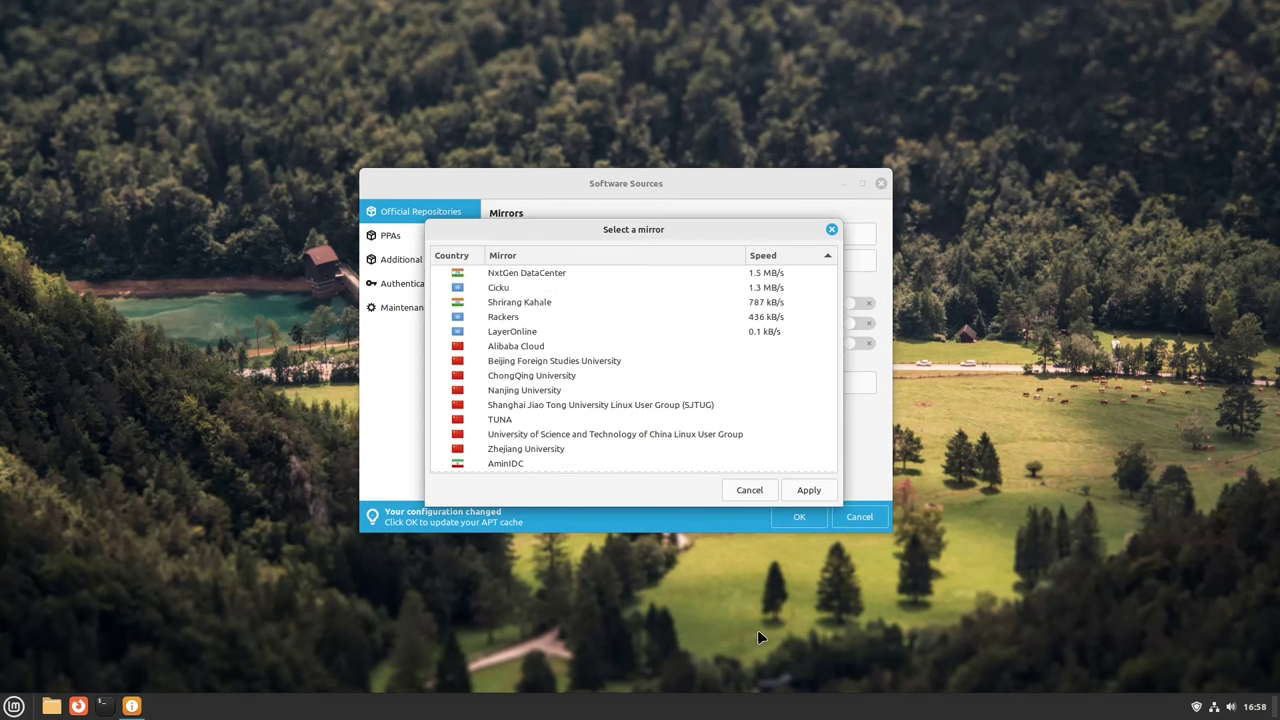
key(Return)
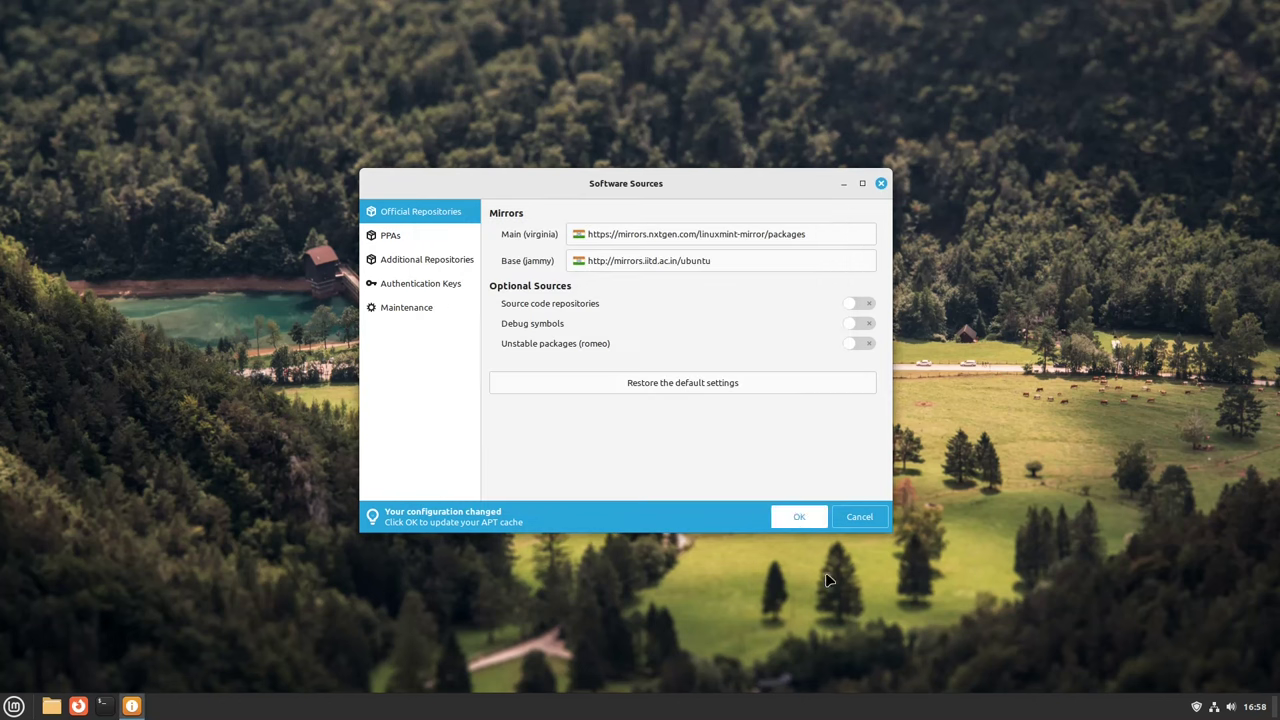
Step: Apply the new mirrors, refresh the APT cache and show its download details
click(795, 518)
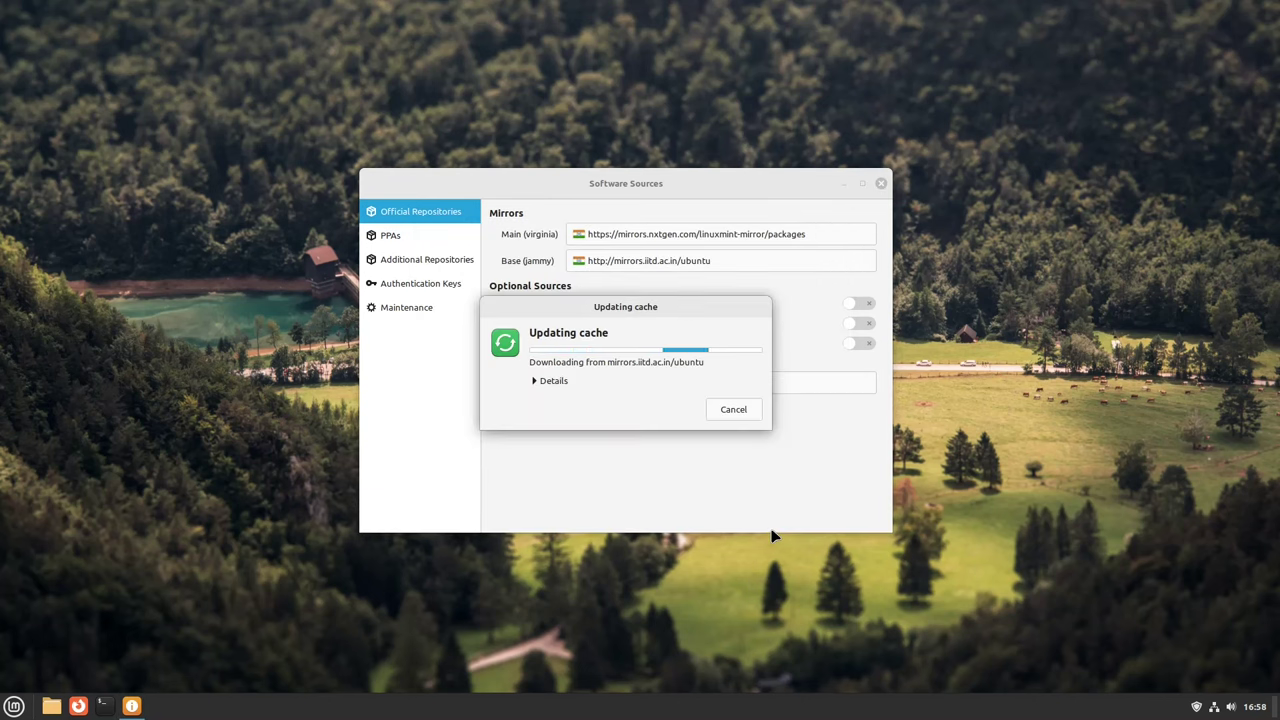
click(548, 381)
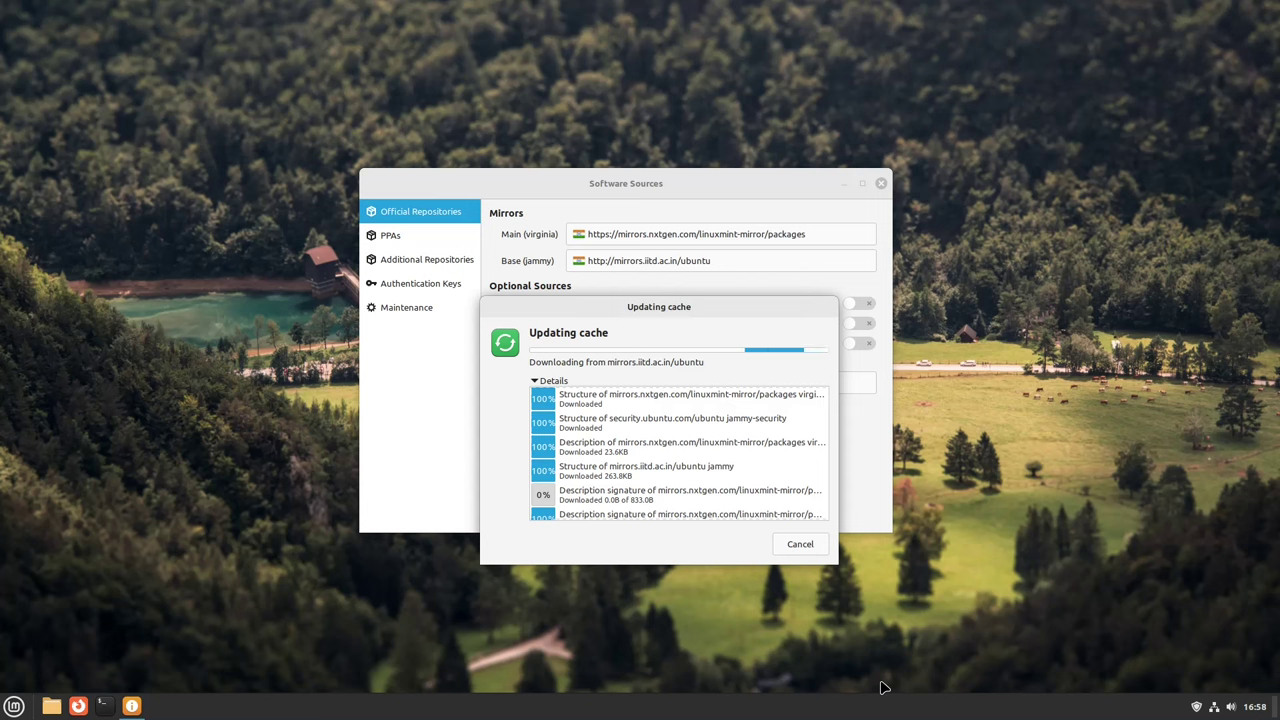
click(14, 706)
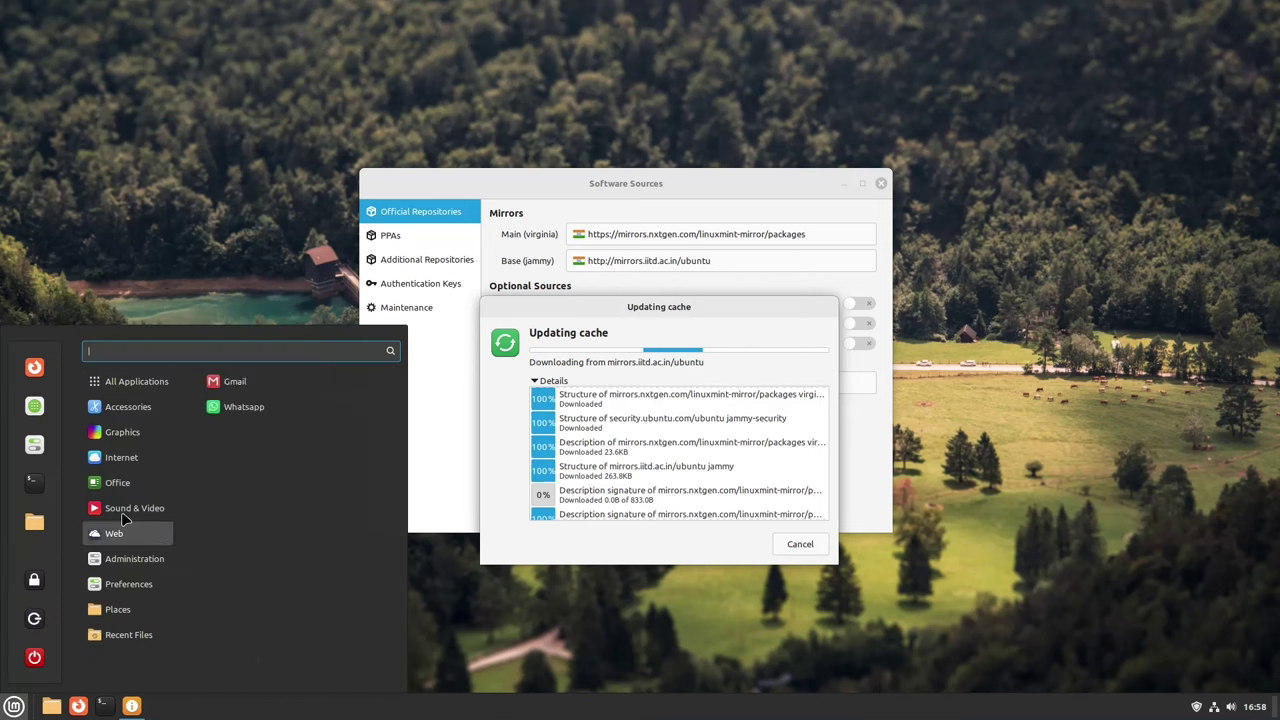
mouse_move(134, 558)
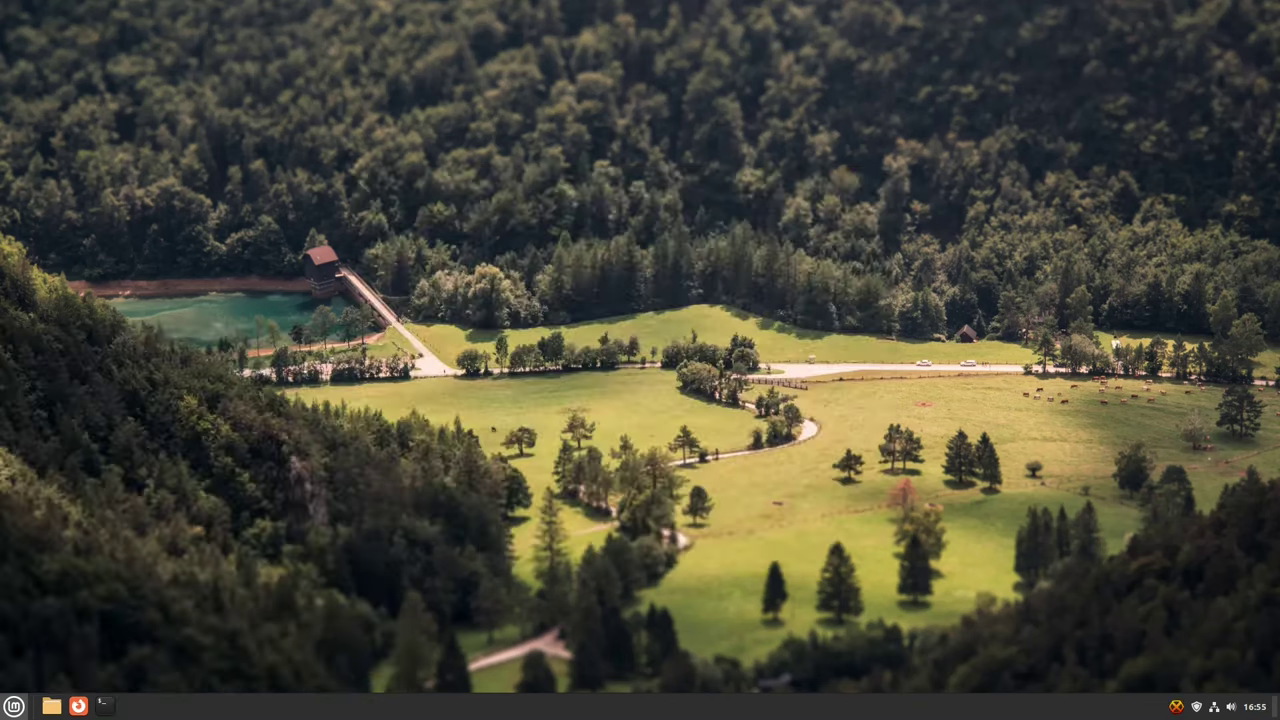
Step: Launch Web Apps from the Internet category, then reposition and enlarge its window
key(super)
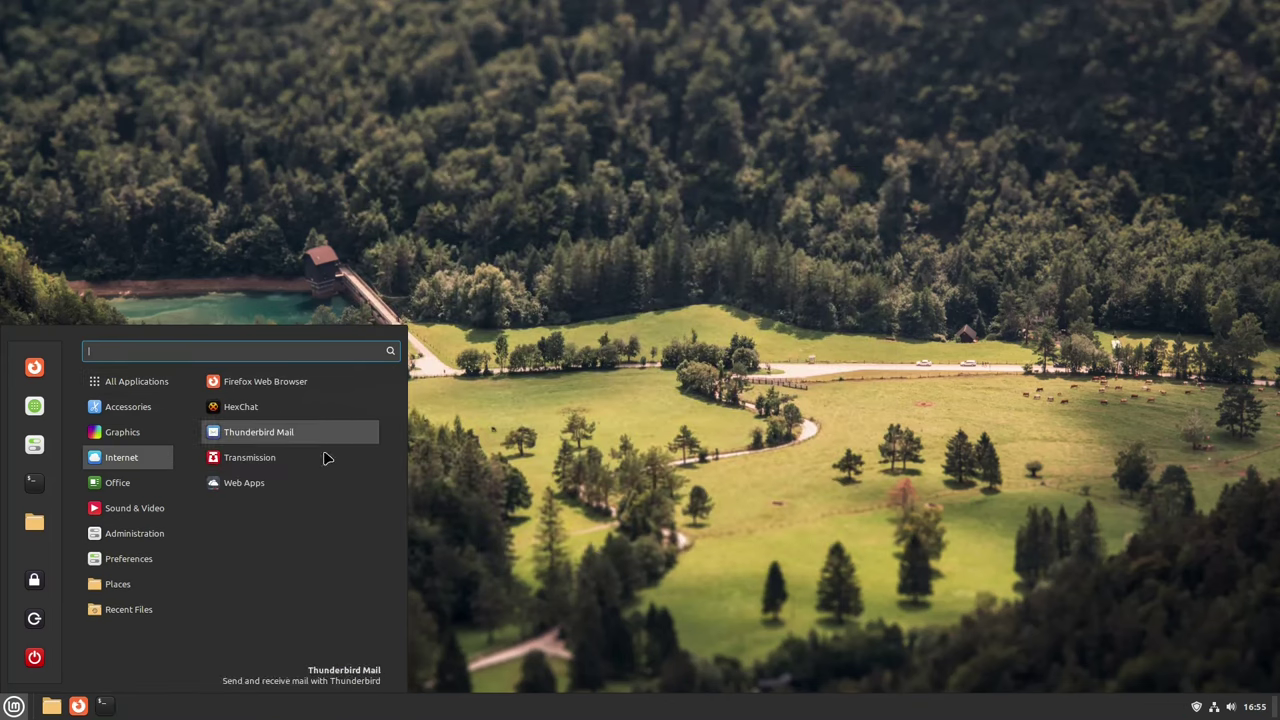
click(250, 480)
drag(307, 55, 620, 135)
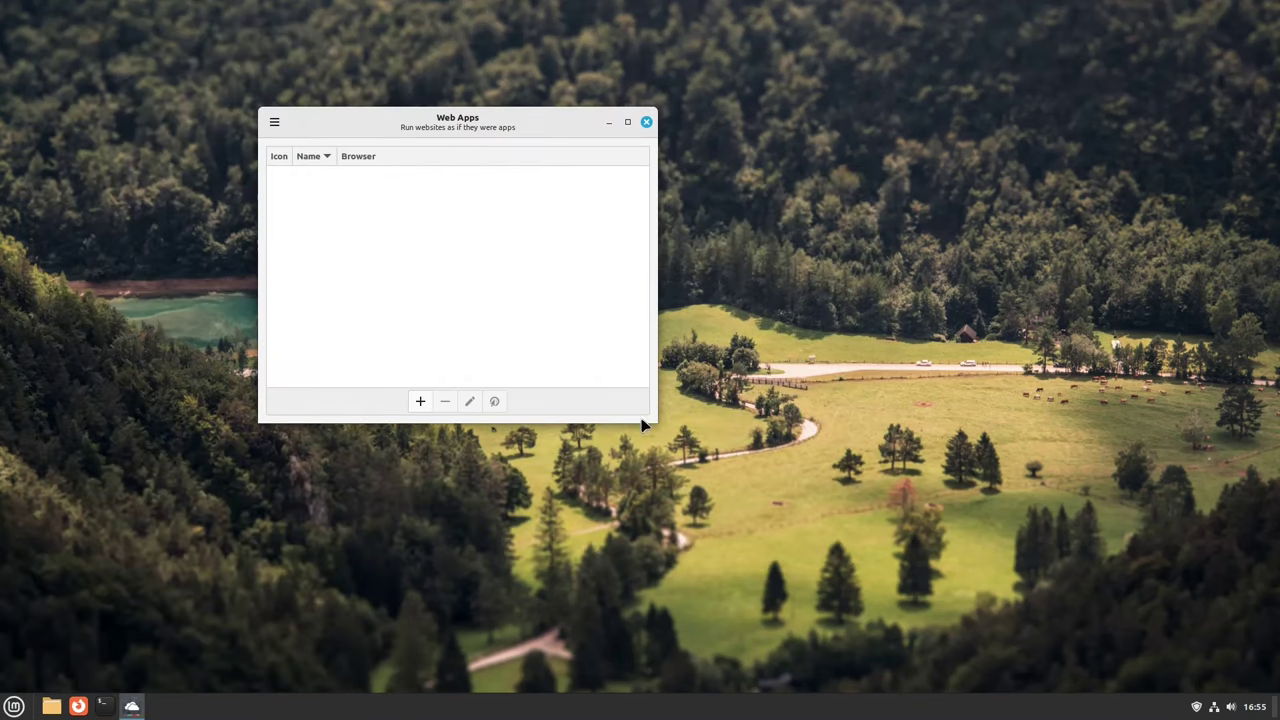
drag(657, 420, 952, 646)
Step: Add a new web app named Gmail with the address gmail.com
click(562, 624)
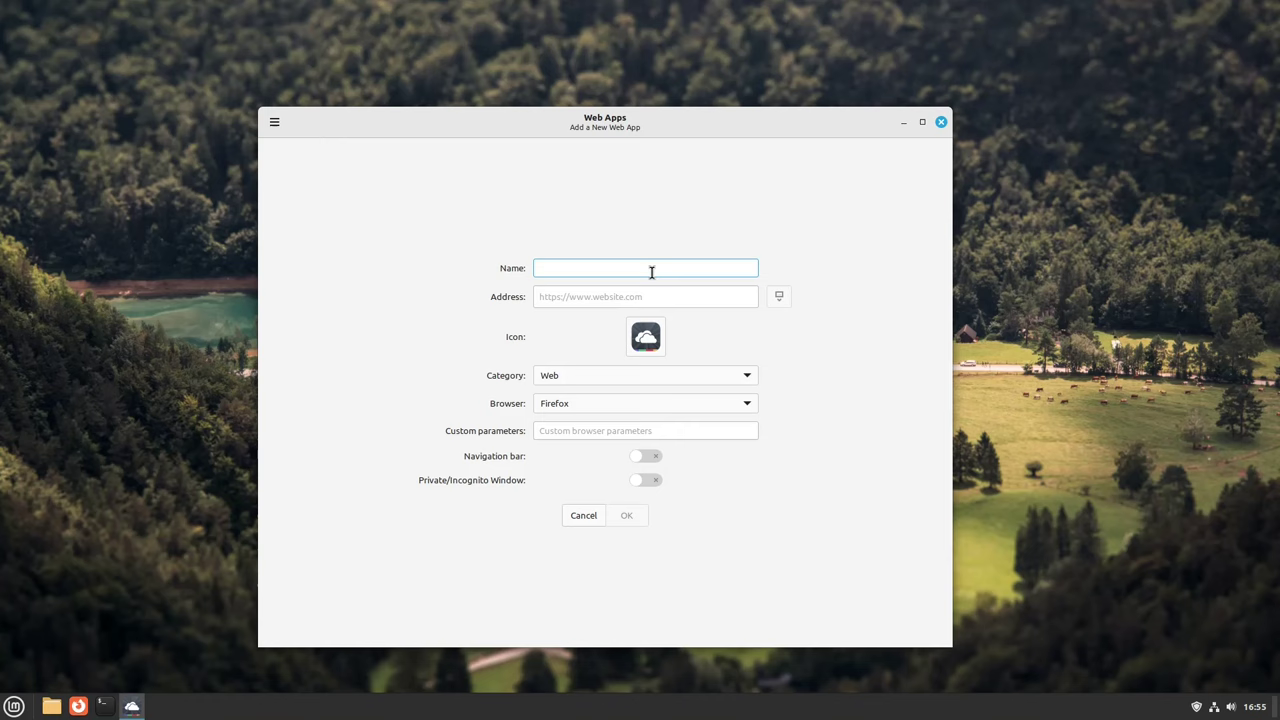
key(super)
text(mail)
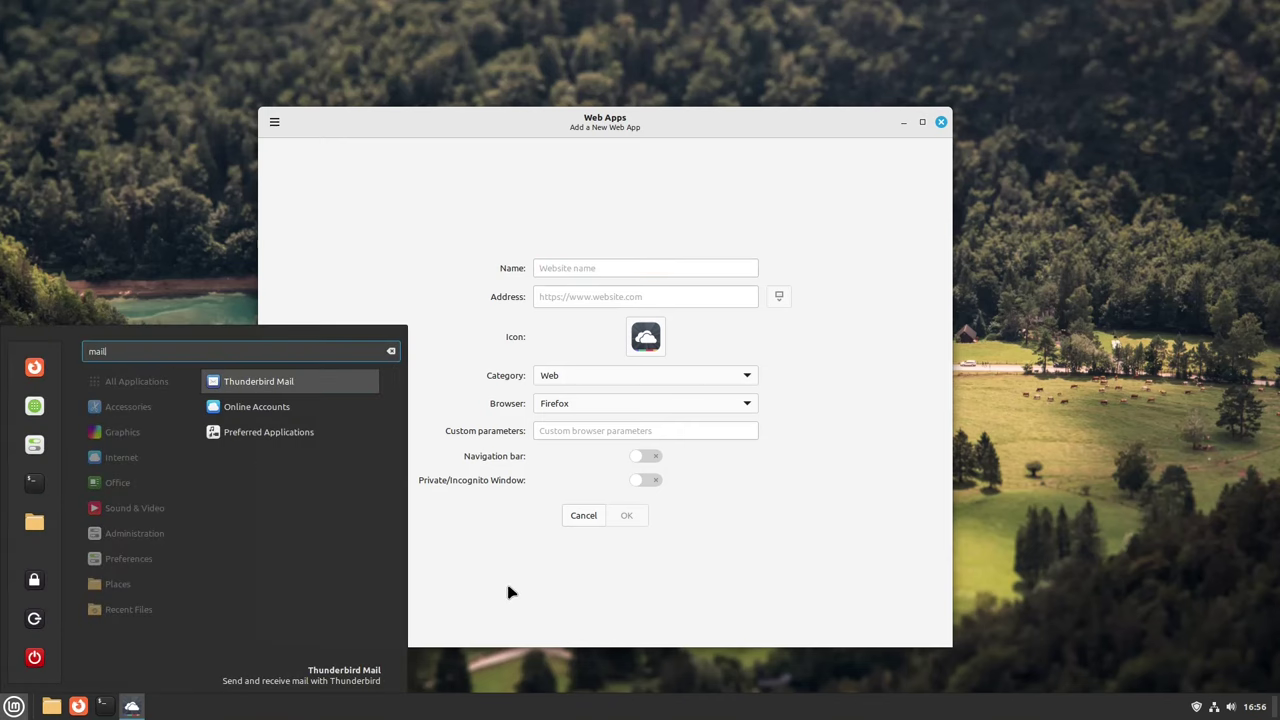
click(644, 270)
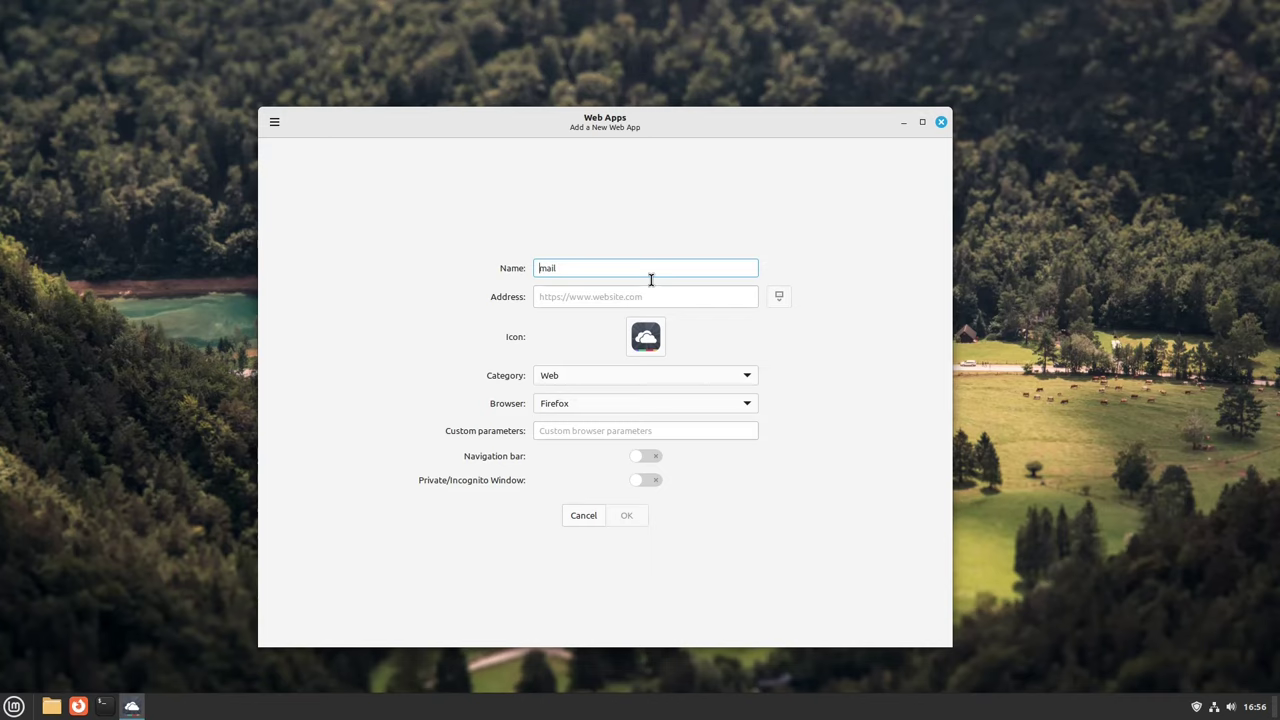
text(G)
key(Tab)
text(gmail.com)
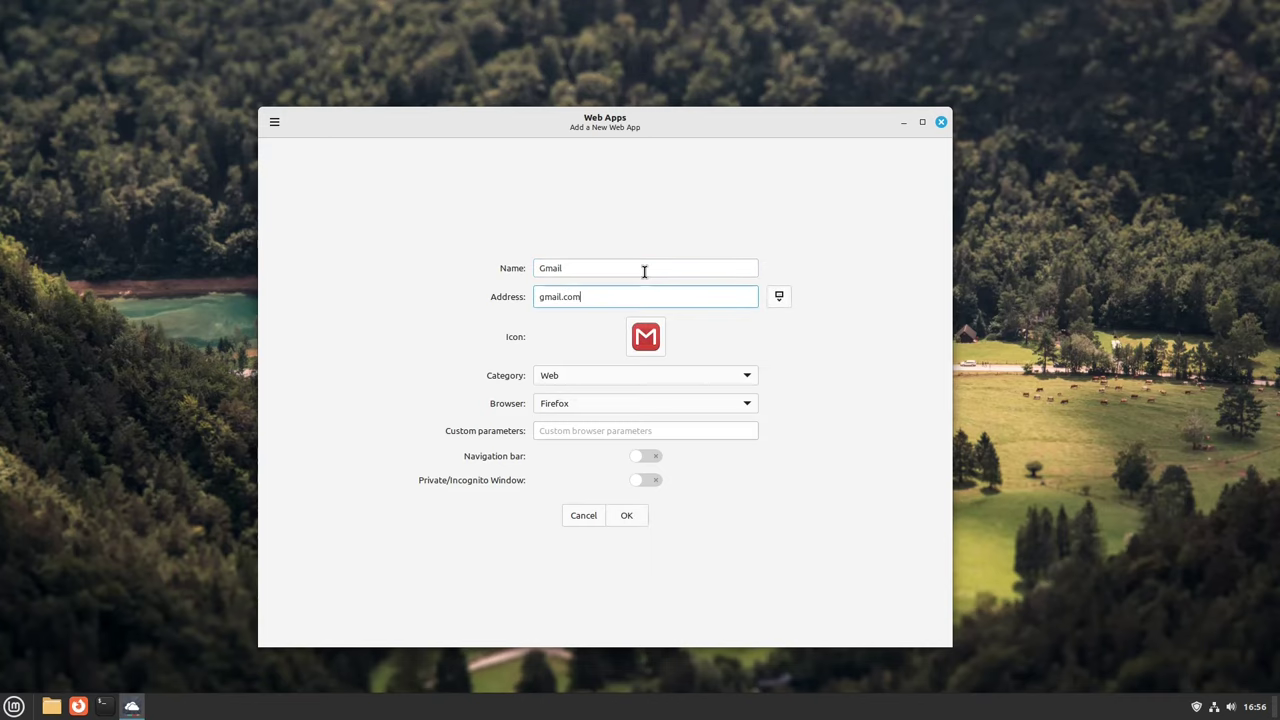
key(Return)
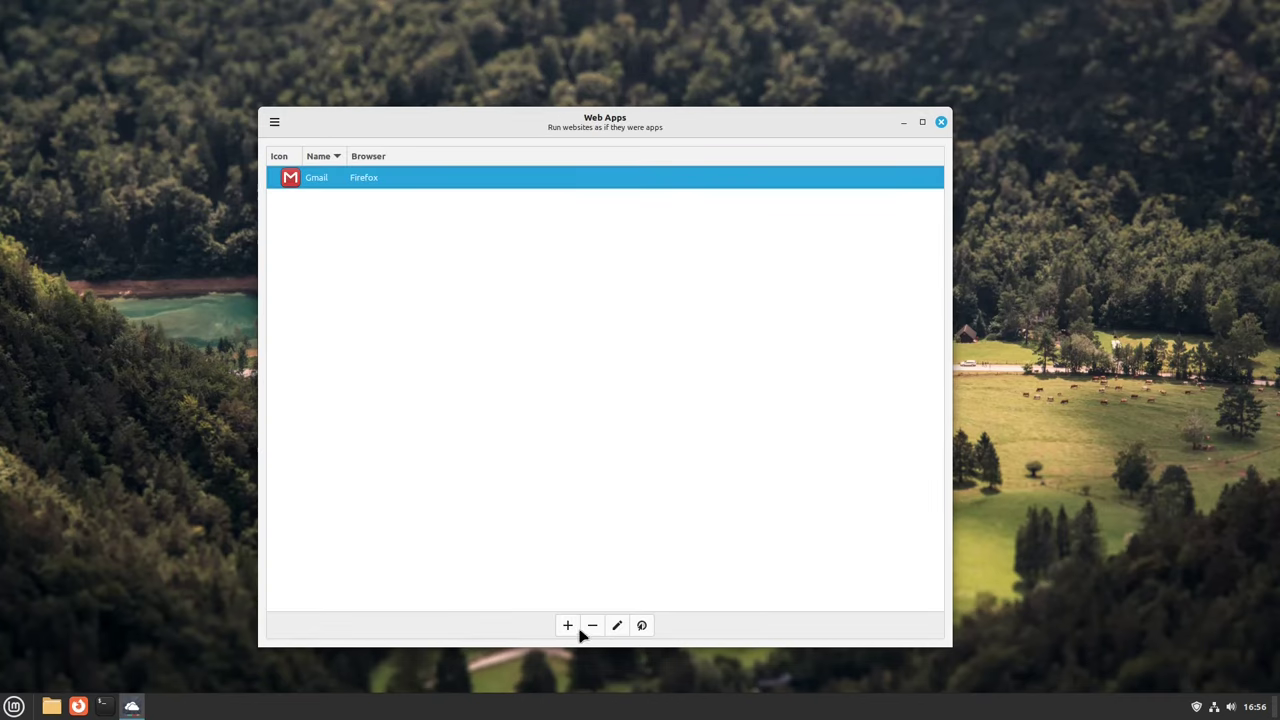
Step: Close the Web Apps window
click(577, 630)
click(941, 122)
key(super)
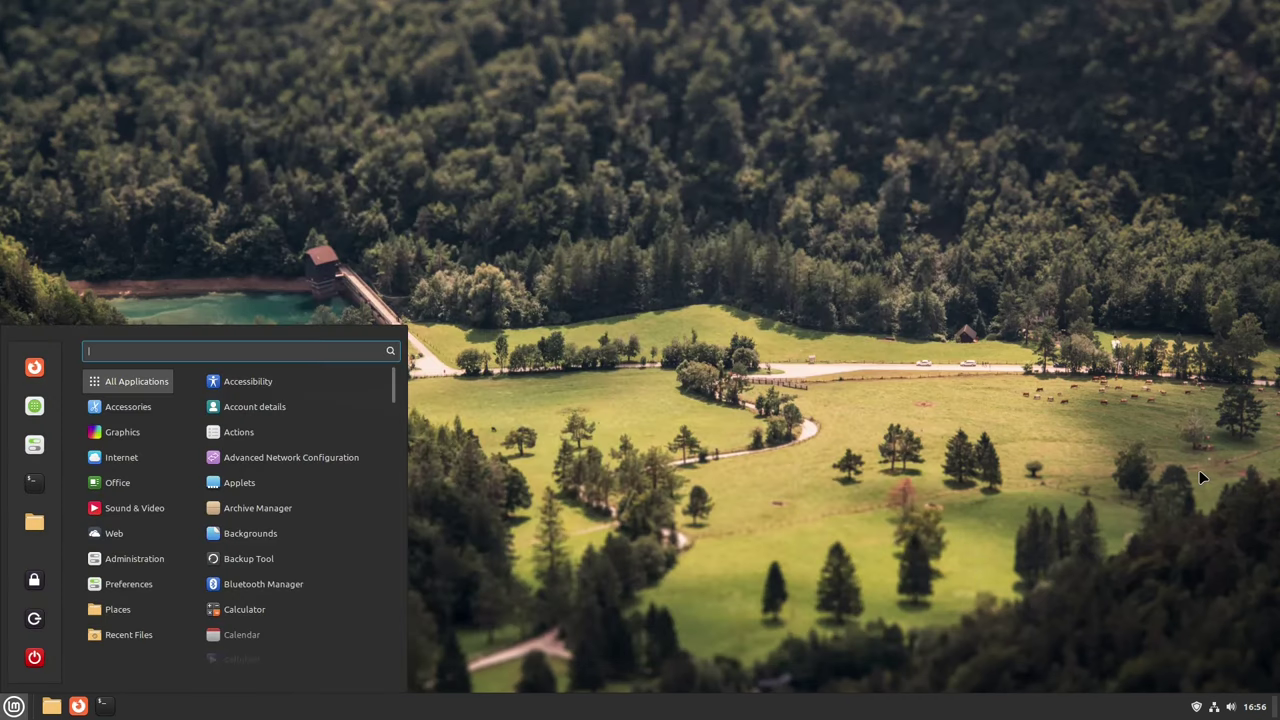
Step: Launch the Gmail web app, then apply the green Kevin Tee wallpaper
text(gmail)
key(Return)
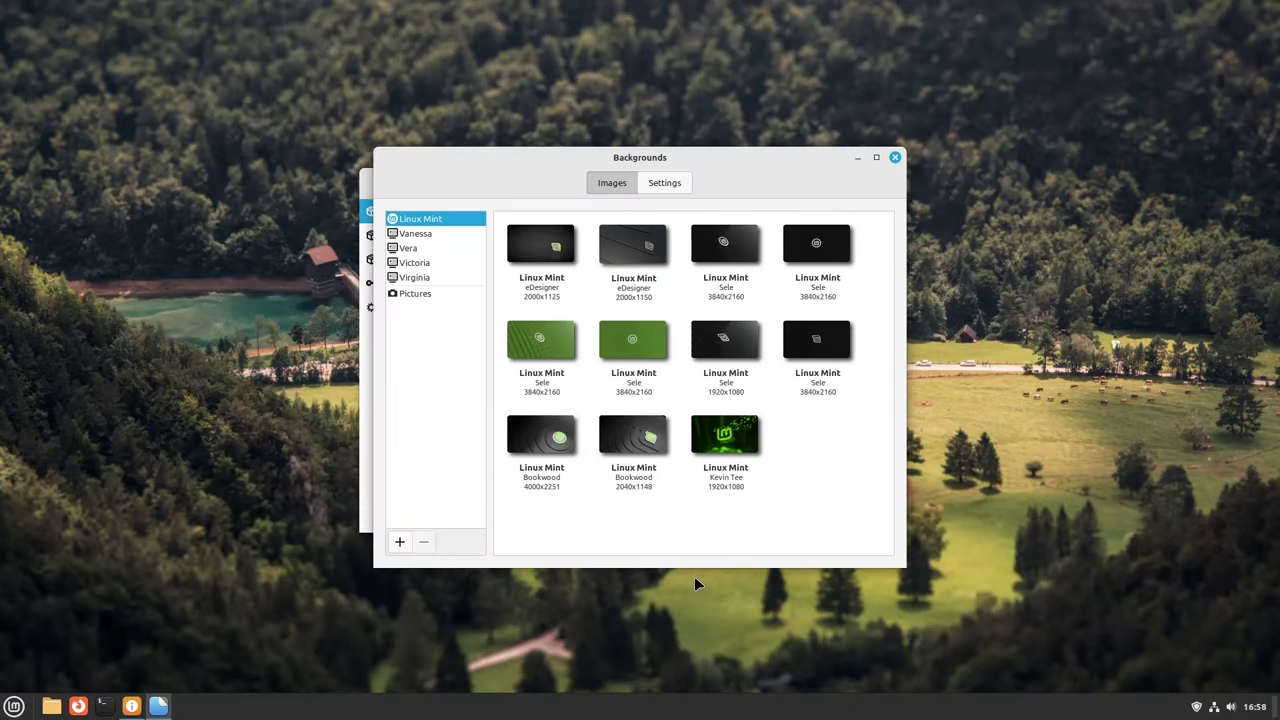
click(743, 463)
Step: Try the Vanessa collection's Path and San Francisco wallpapers, viewing each on the desktop
click(430, 237)
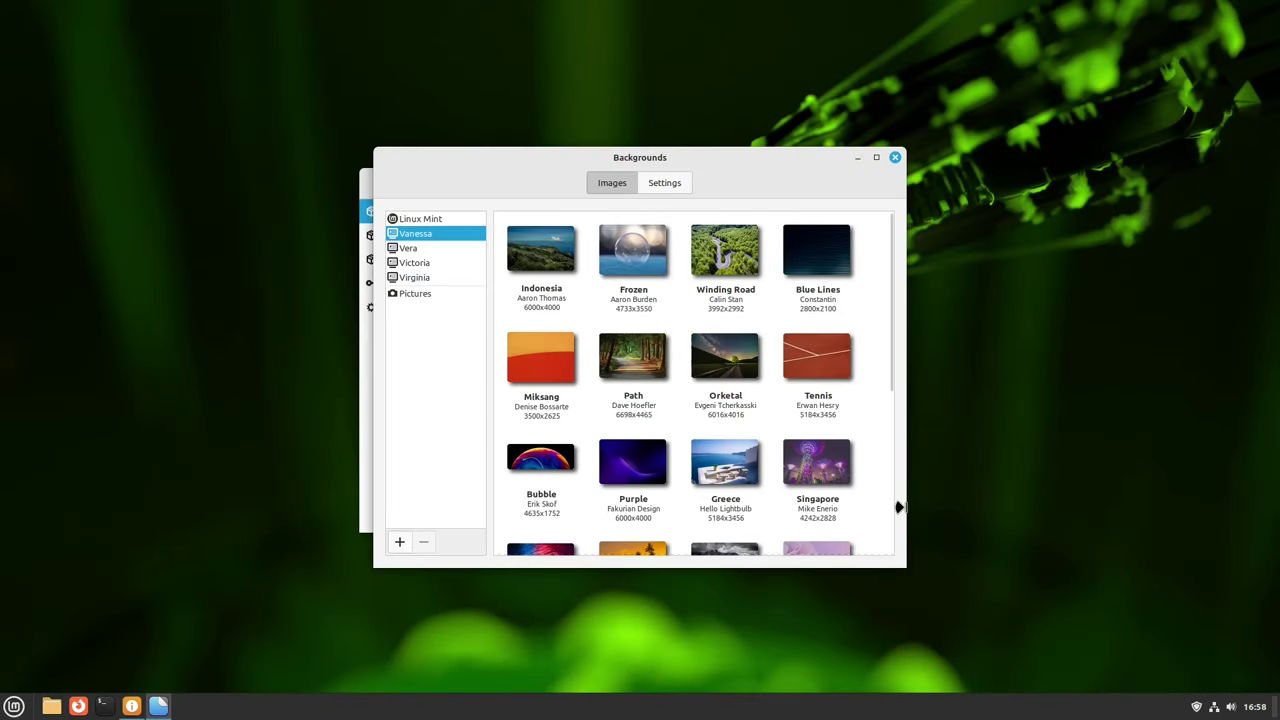
click(666, 350)
click(1277, 708)
click(158, 706)
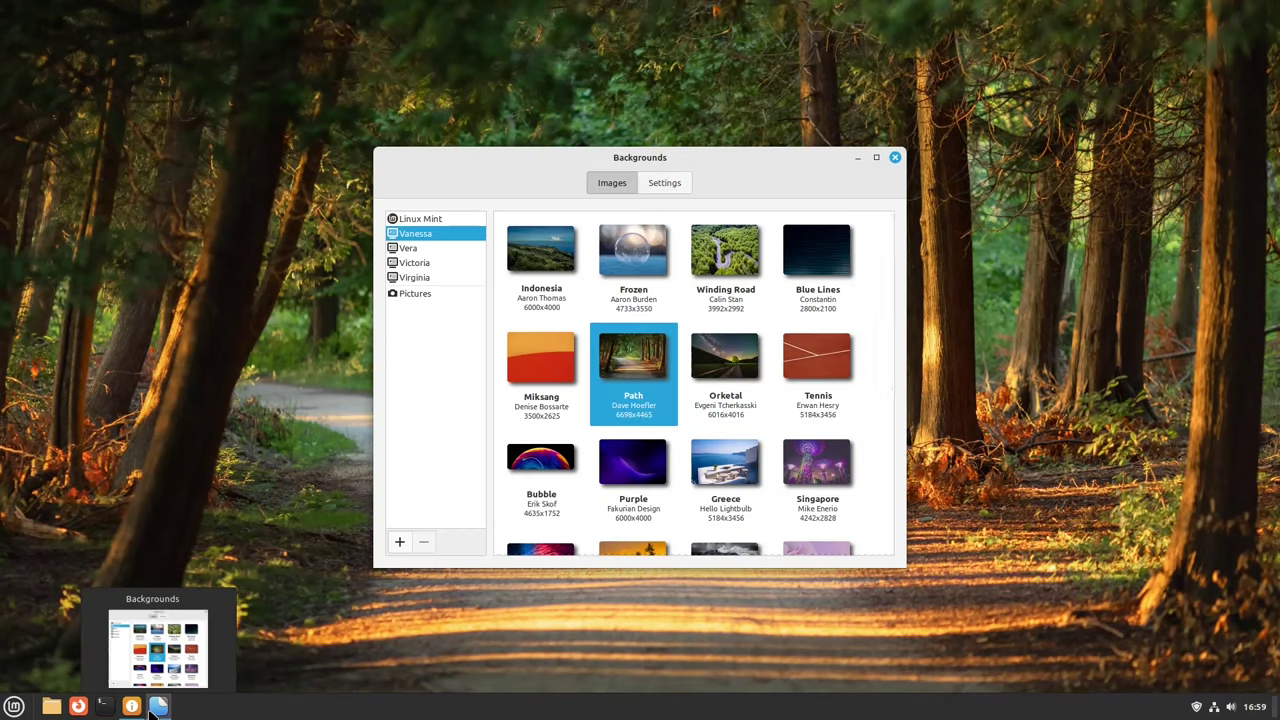
scroll(560, 345, down, 5)
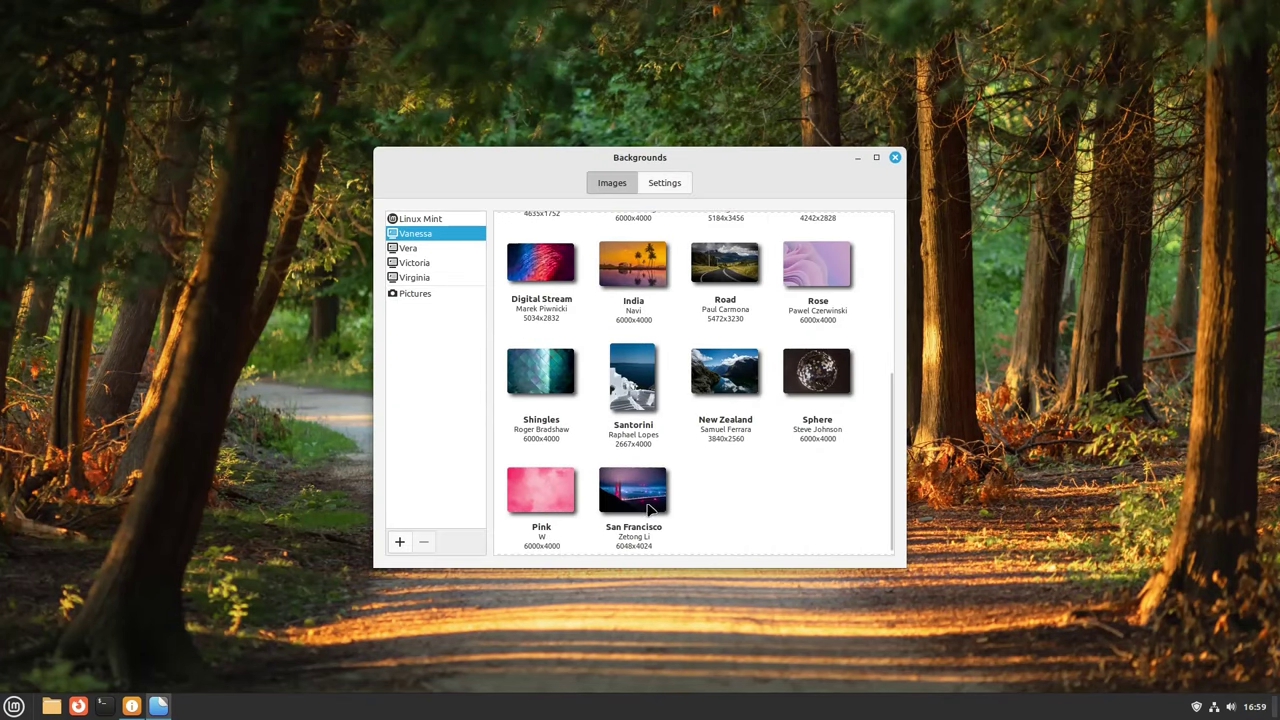
click(633, 490)
click(1277, 708)
click(158, 706)
Step: Apply Retro from the Vera collection, then glance through the Victoria and Virginia collections
click(408, 248)
scroll(757, 515, up, 2)
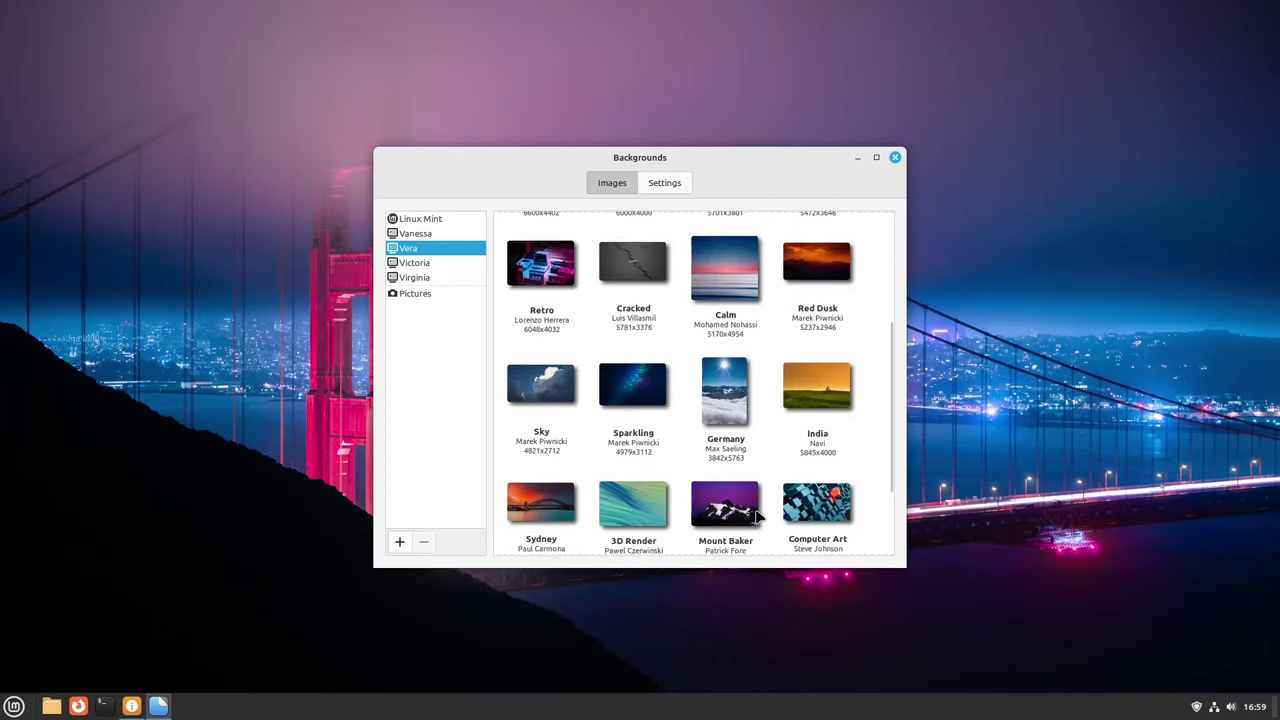
scroll(757, 515, up, 4)
click(541, 475)
click(1277, 708)
click(158, 706)
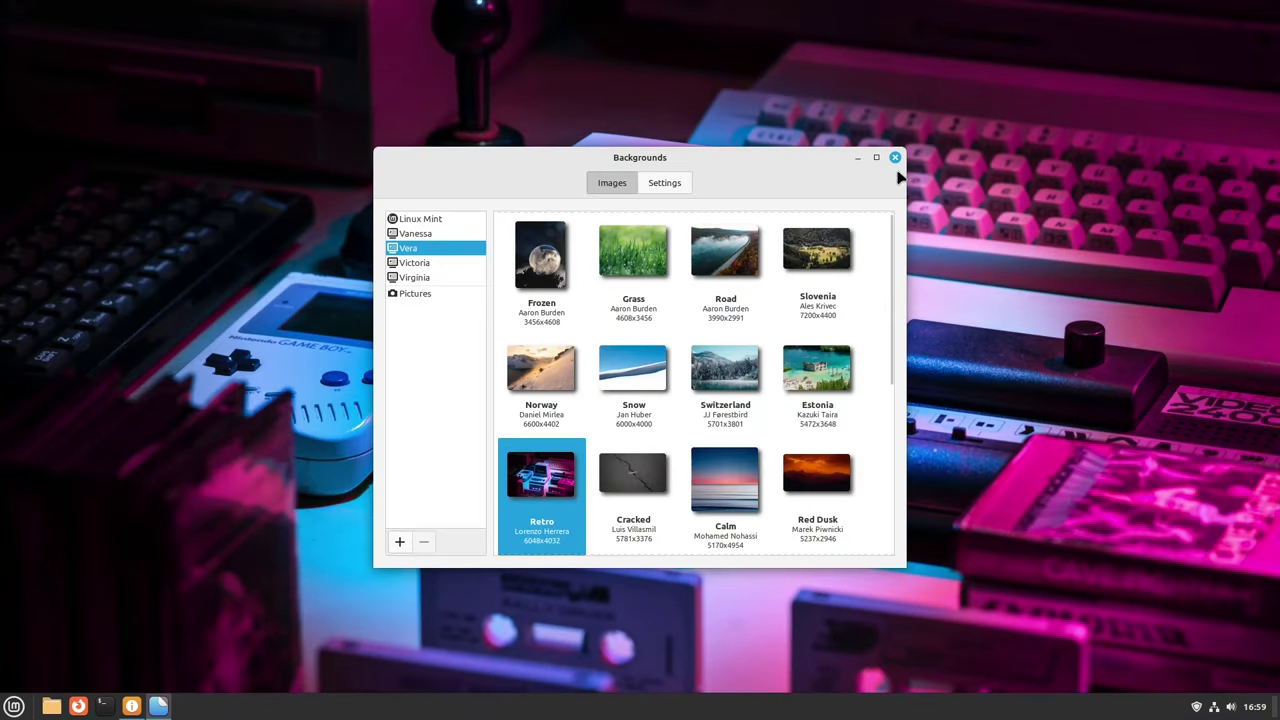
key(Down)
scroll(727, 285, down, 10)
key(Down)
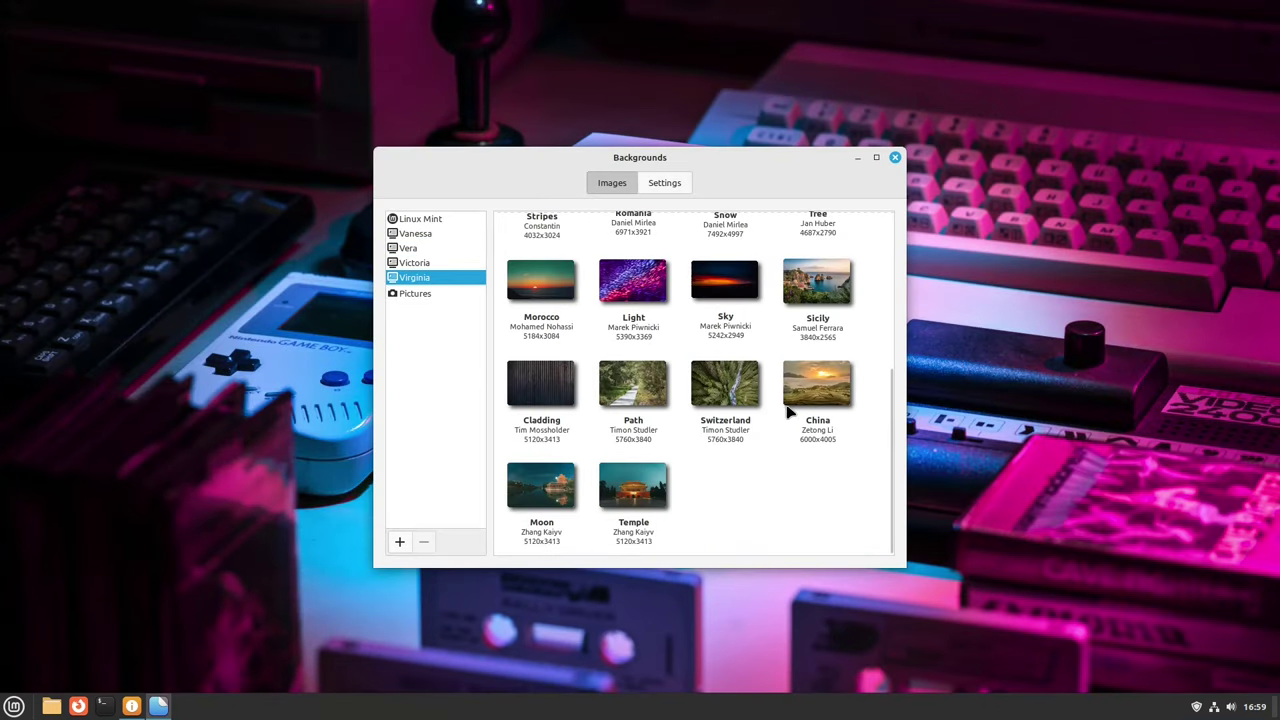
scroll(638, 298, up, 10)
Step: Close Backgrounds, set Themes to the Dark appearance with a red accent, and close the Home window
click(894, 158)
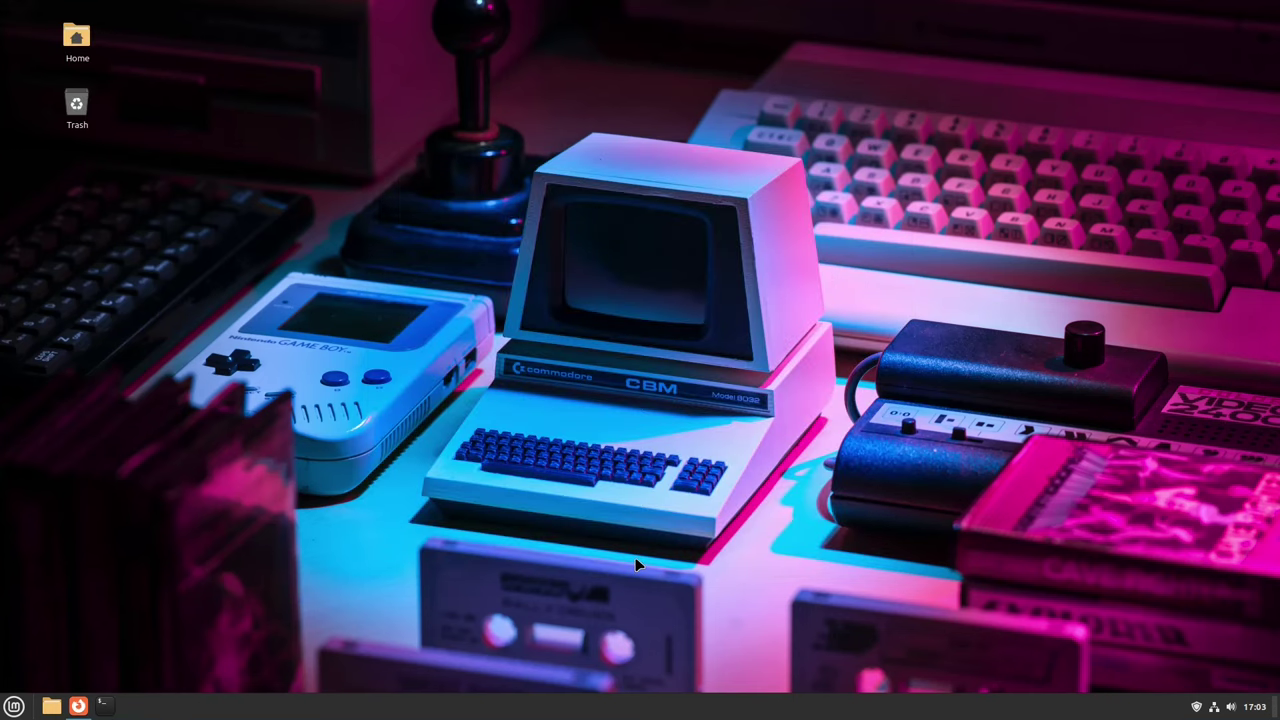
click(14, 706)
click(329, 583)
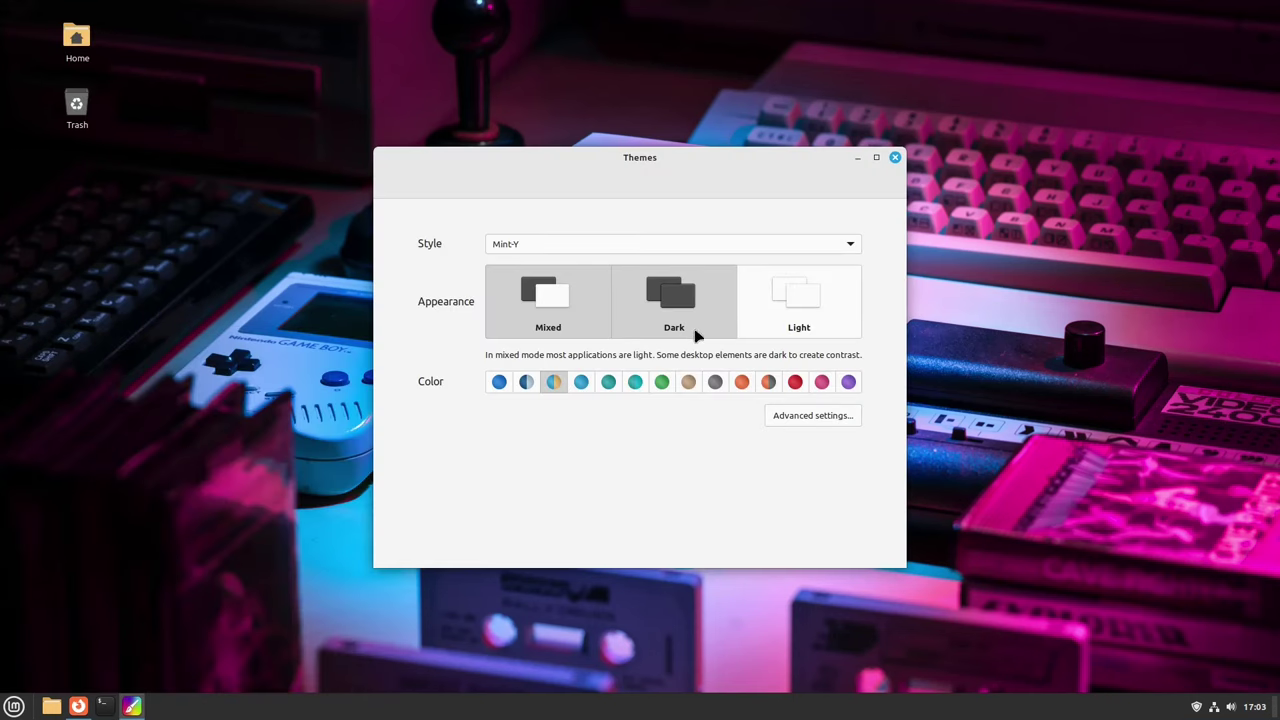
click(694, 330)
click(553, 381)
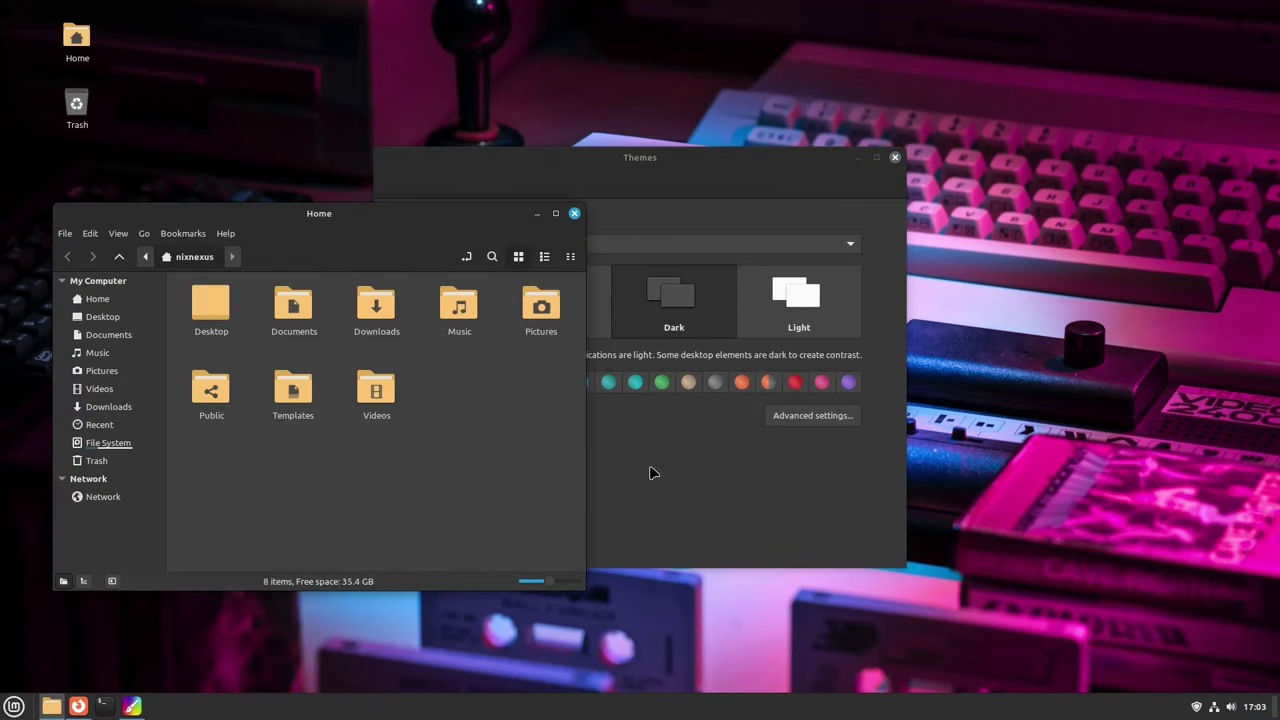
click(762, 387)
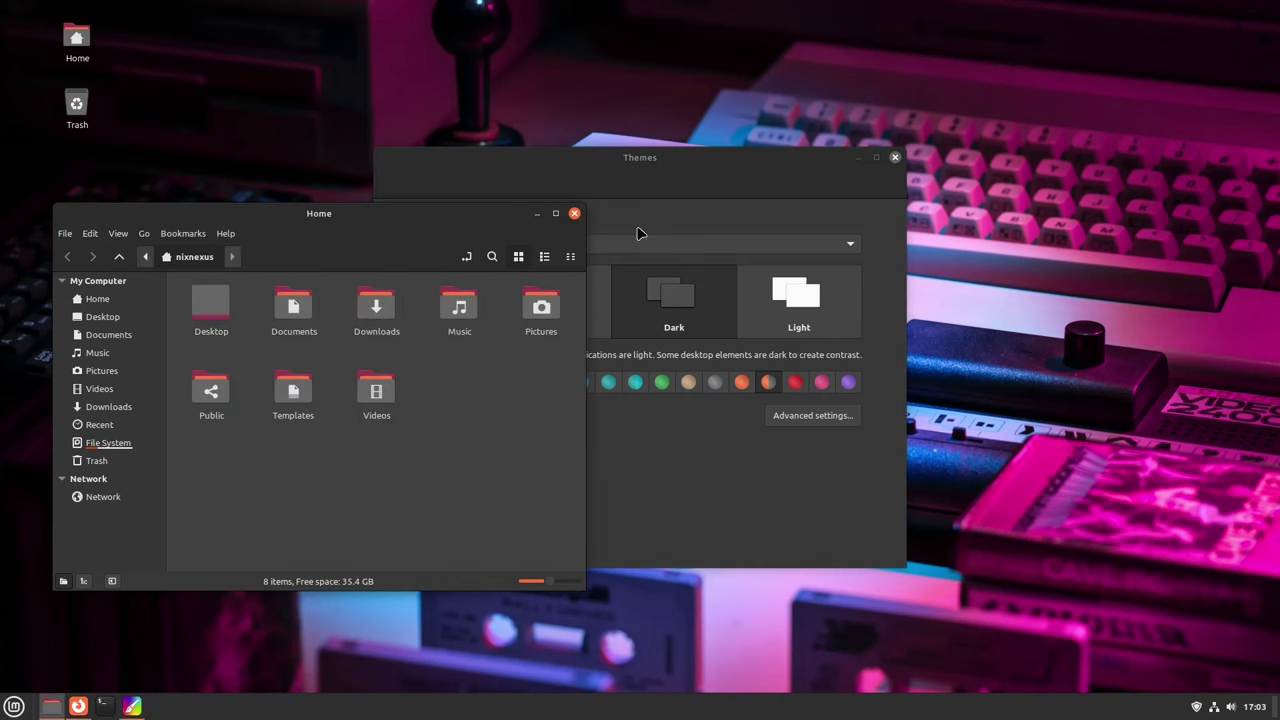
key(ctrl+w)
Step: Close the Themes window and bring up the Mint Menu to shut down
click(895, 158)
click(14, 706)
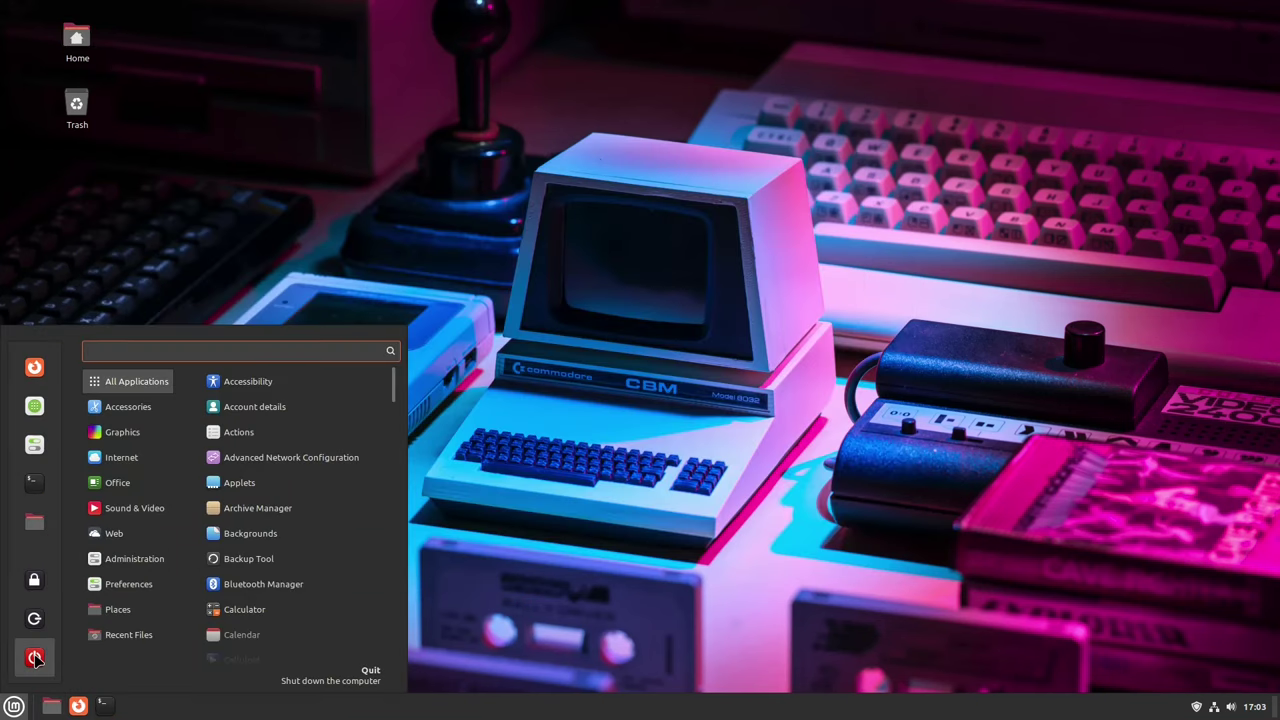